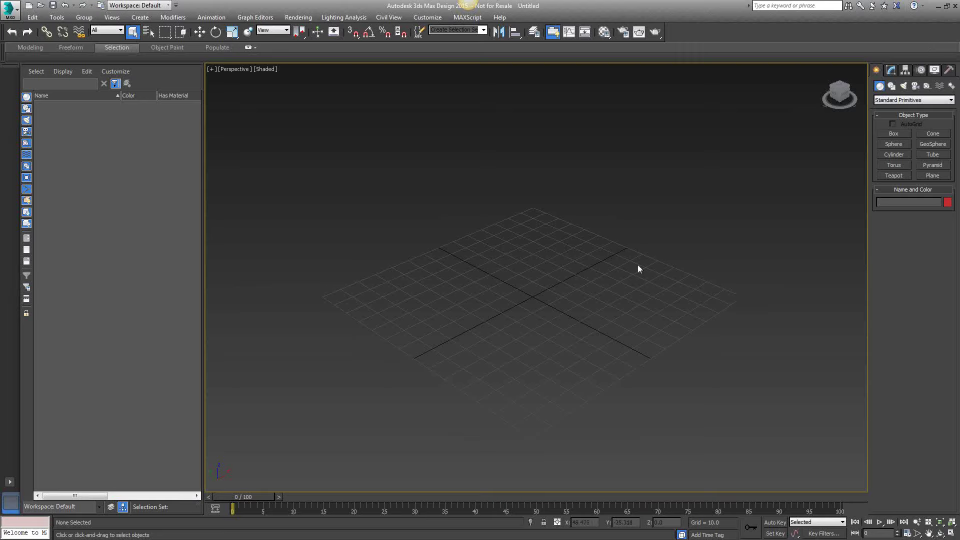
# Pan the Perspective grid, then switch back to the Top/Front/Left/Perspective quad layout
pyautogui.scroll(3, 549, 314)
pyautogui.scroll(-2, 583, 330)
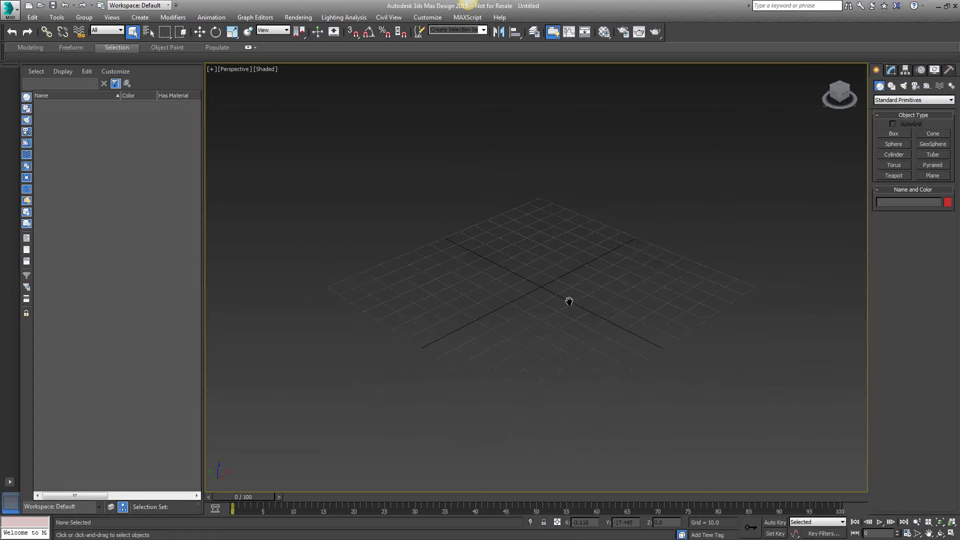
pyautogui.scroll(2, 568, 297)
pyautogui.moveTo(570, 293); pyautogui.dragTo(573, 251, button='middle')
pyautogui.hotkey('alt', 'w')
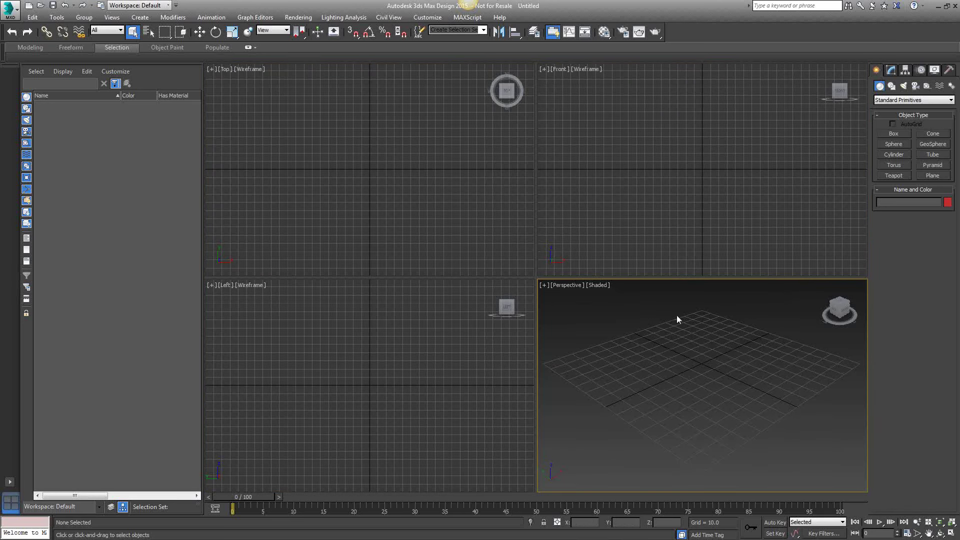
pyautogui.moveTo(632, 310); pyautogui.dragTo(623, 314, button='middle')
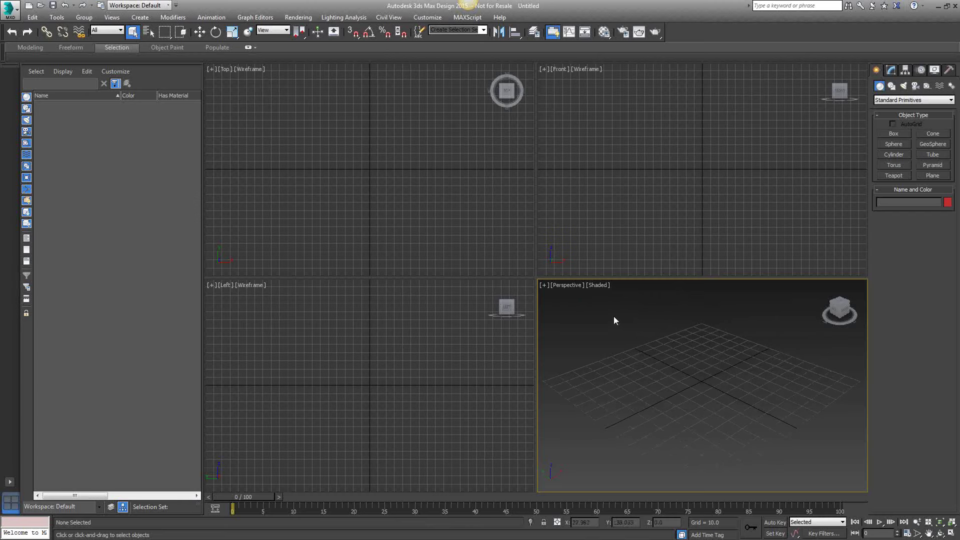
pyautogui.moveTo(738, 418); pyautogui.dragTo(728, 403, button='middle')
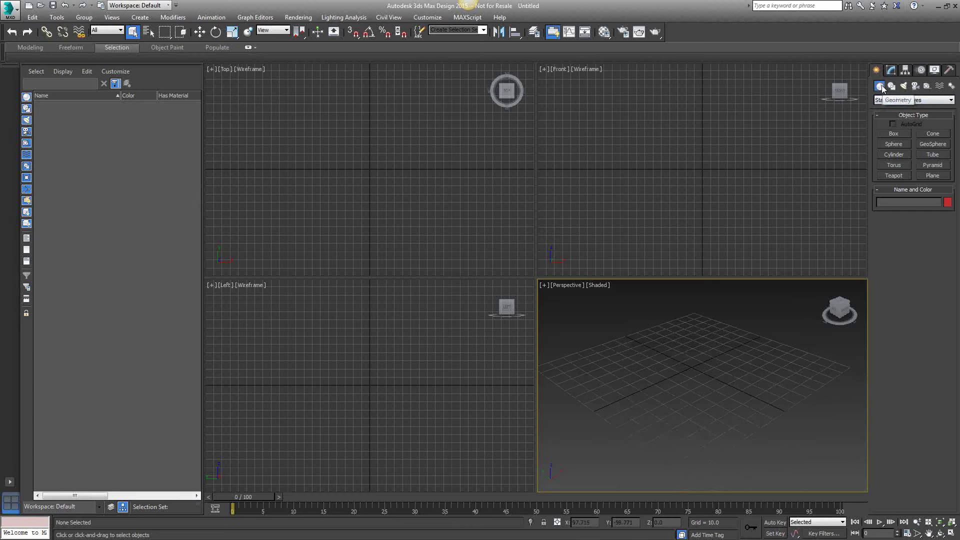
# Draw Box001 on the Perspective grid, roughly 48.2 × 55.8 × 23.9
pyautogui.click(893, 133)
pyautogui.moveTo(811, 356); pyautogui.dragTo(818, 360, button='middle')
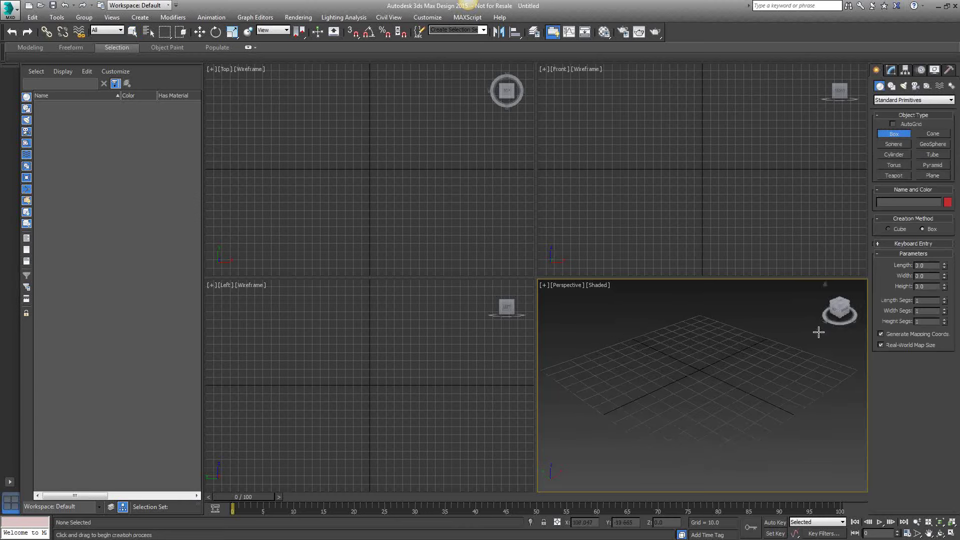
pyautogui.moveTo(674, 388); pyautogui.dragTo(683, 338)
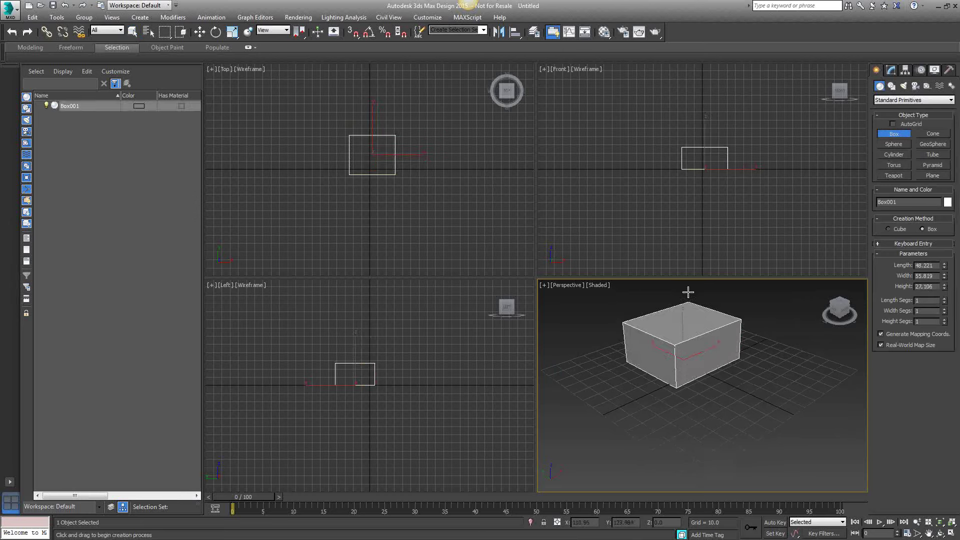
pyautogui.click(720, 329)
pyautogui.scroll(-3, 754, 368)
pyautogui.moveTo(727, 413); pyautogui.dragTo(718, 391, button='middle')
pyautogui.scroll(4, 718, 391)
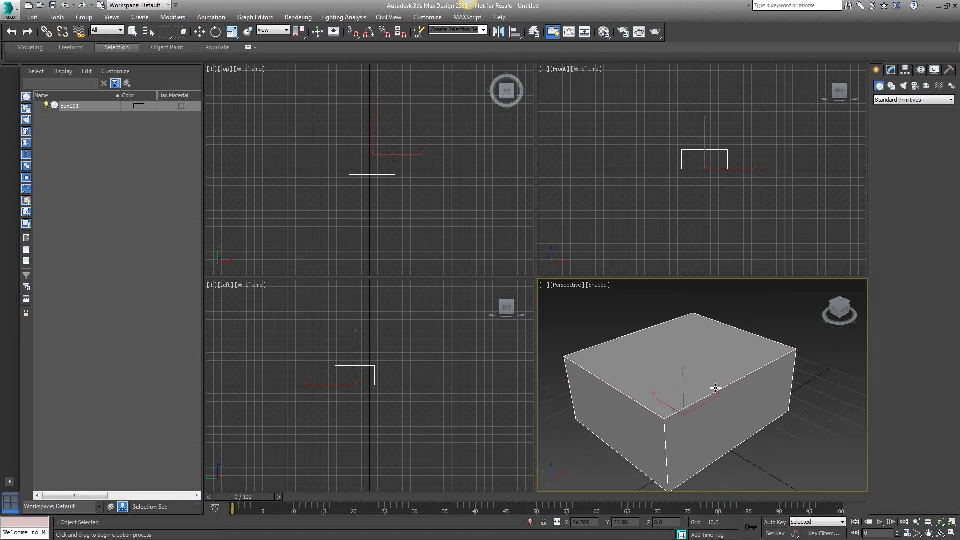
pyautogui.rightClick(716, 387)
# Maximize the Perspective view and bring up Box001's parameters in the Modify panel
pyautogui.hotkey('alt', 'w')
pyautogui.scroll(-4, 685, 315)
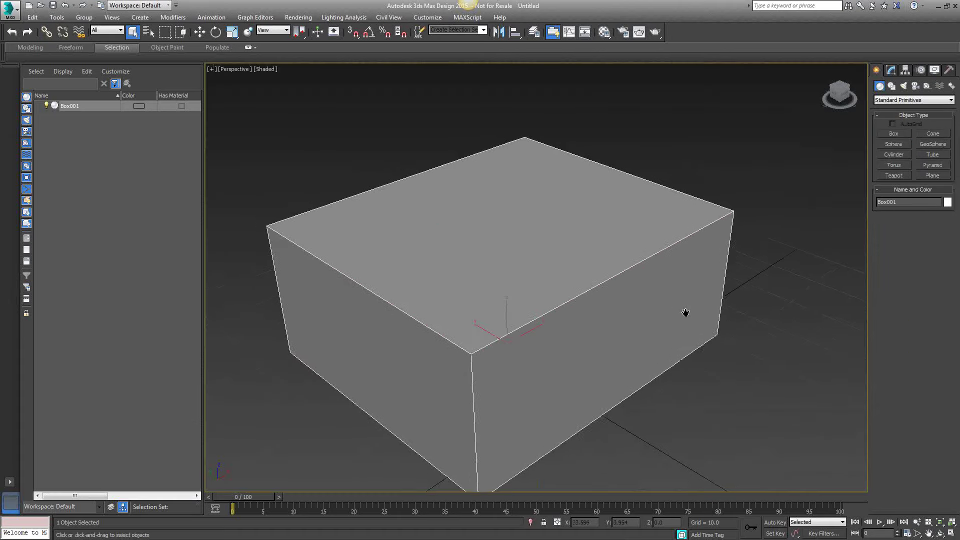
pyautogui.scroll(2, 671, 295)
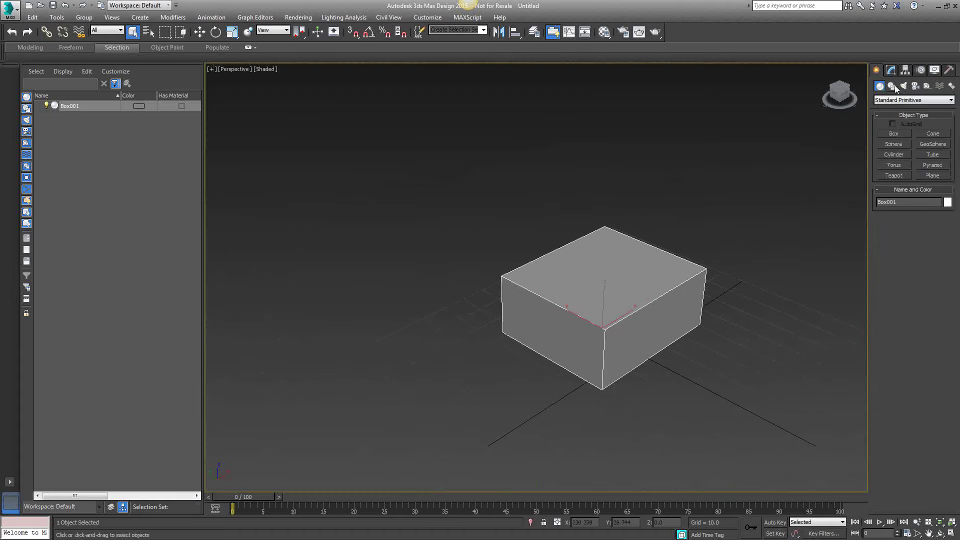
pyautogui.click(890, 70)
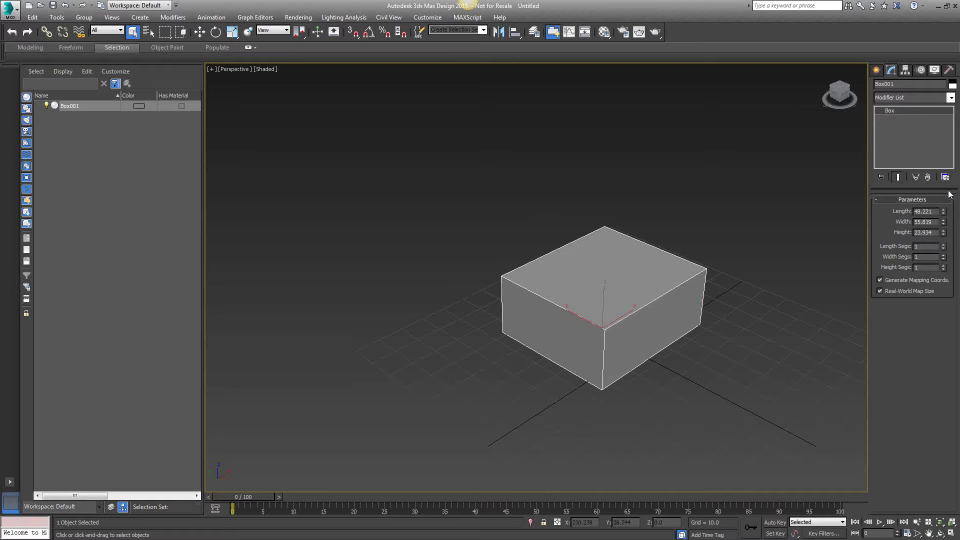
# Set the box's Length 70, Width 70 and Height 30
pyautogui.moveTo(934, 214); pyautogui.dragTo(912, 212)
pyautogui.press('Return')
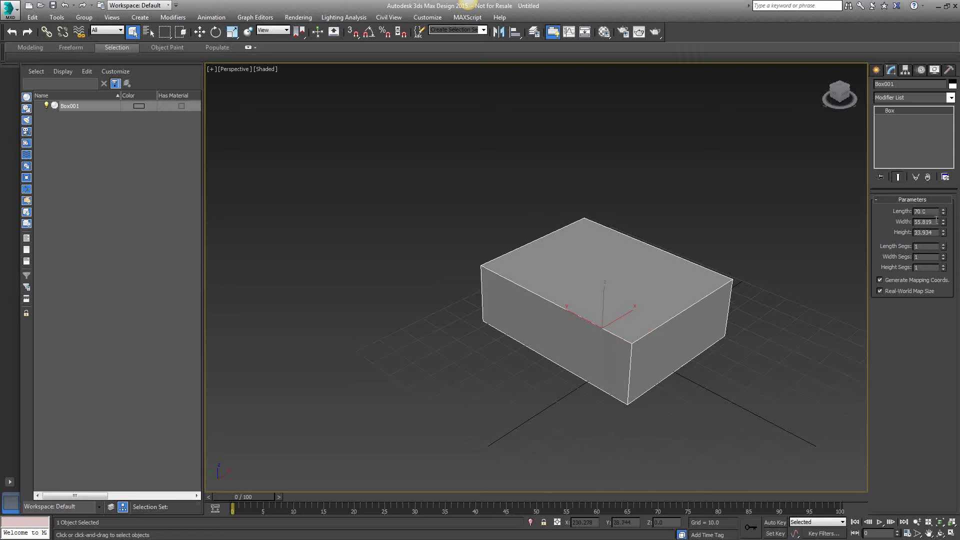
pyautogui.moveTo(936, 221); pyautogui.dragTo(910, 231)
pyautogui.press('Return')
pyautogui.write('30')
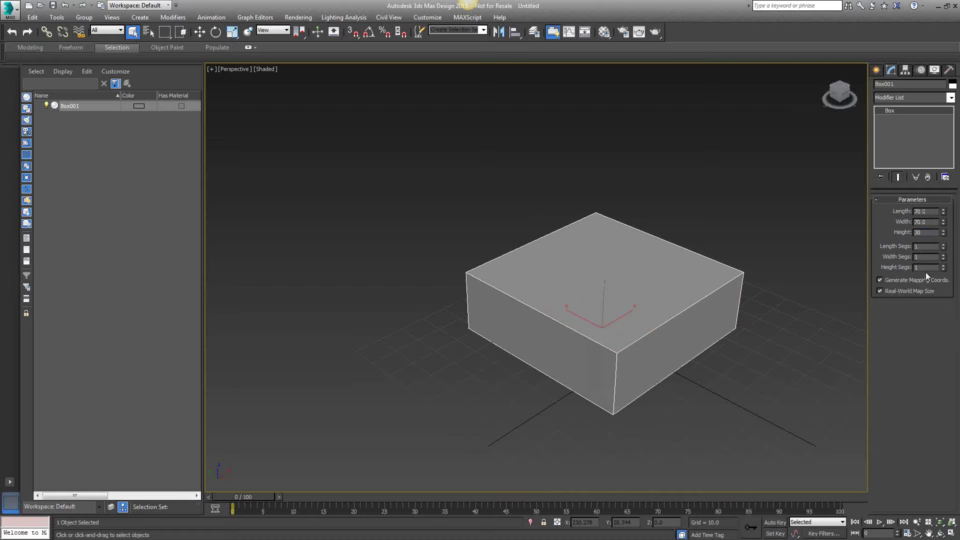
pyautogui.click(928, 247)
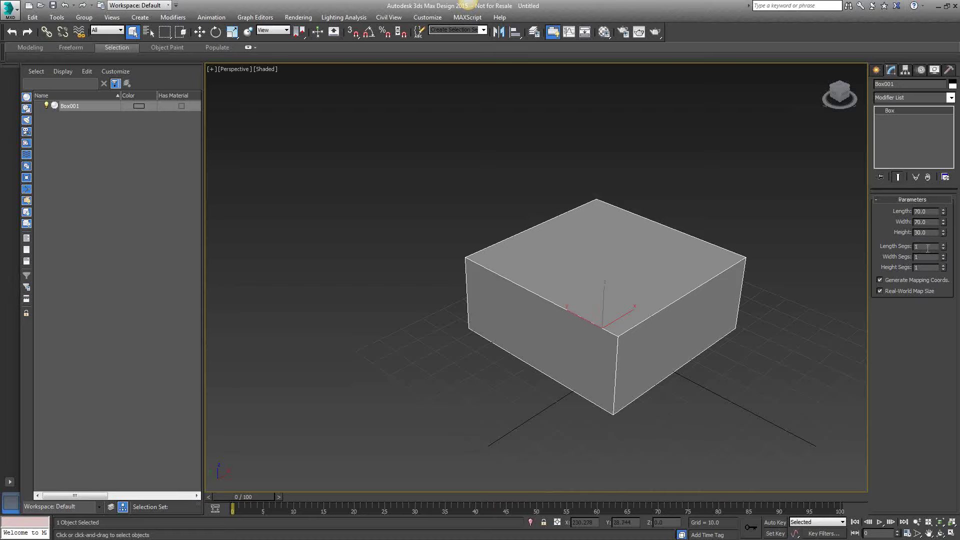
# Give the box 7 length, 7 width and 50 height segments
pyautogui.moveTo(927, 248); pyautogui.dragTo(881, 246)
pyautogui.write('7')
pyautogui.press('Tab')
pyautogui.write('7')
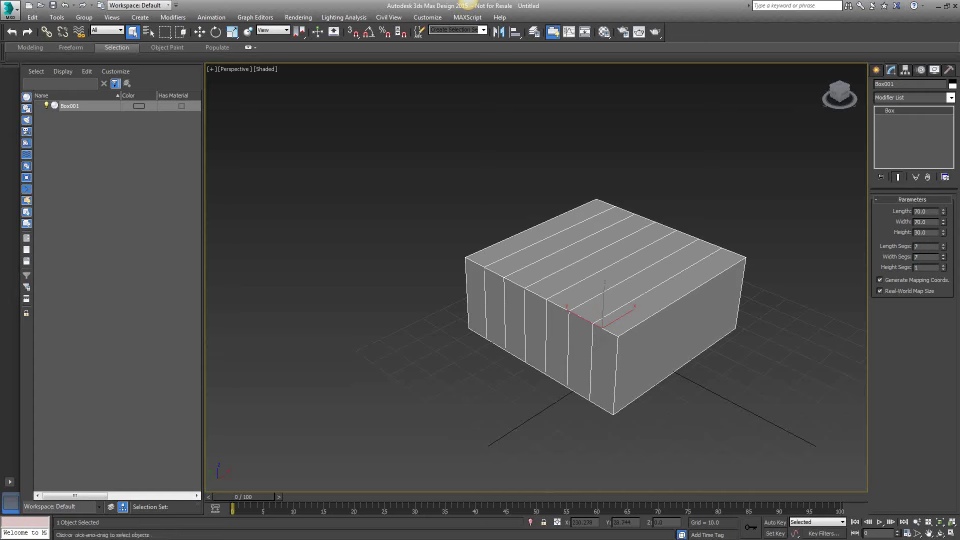
pyautogui.click(922, 267)
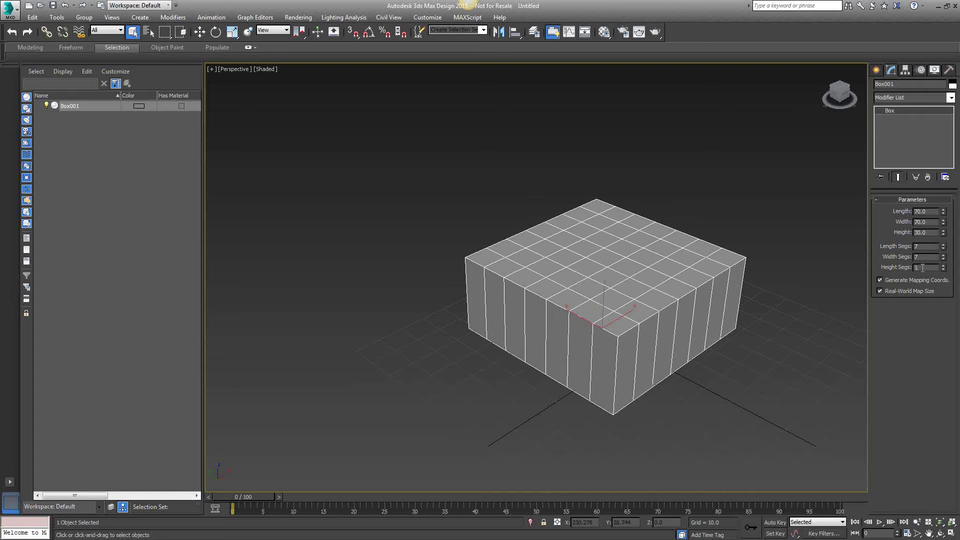
pyautogui.moveTo(923, 269); pyautogui.dragTo(893, 274)
pyautogui.press('Return')
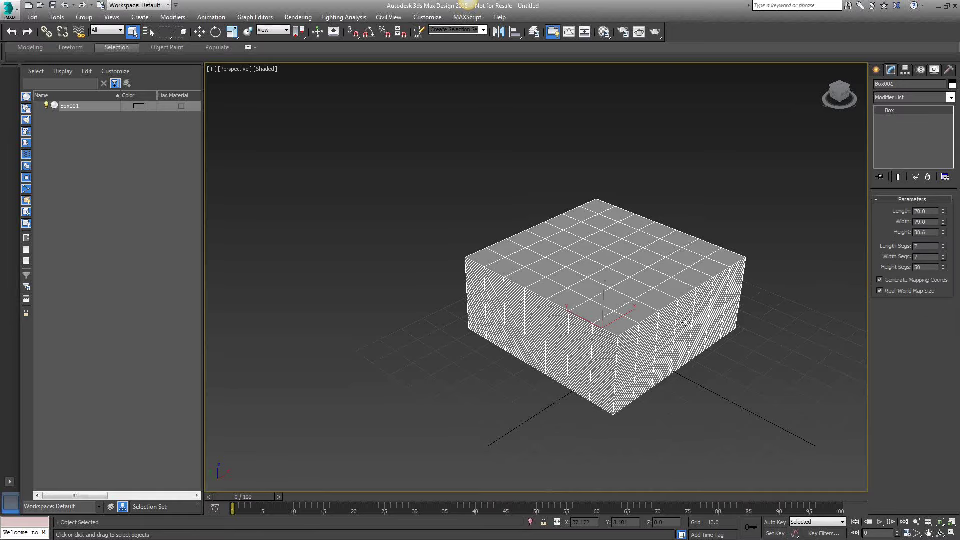
pyautogui.scroll(4, 608, 277)
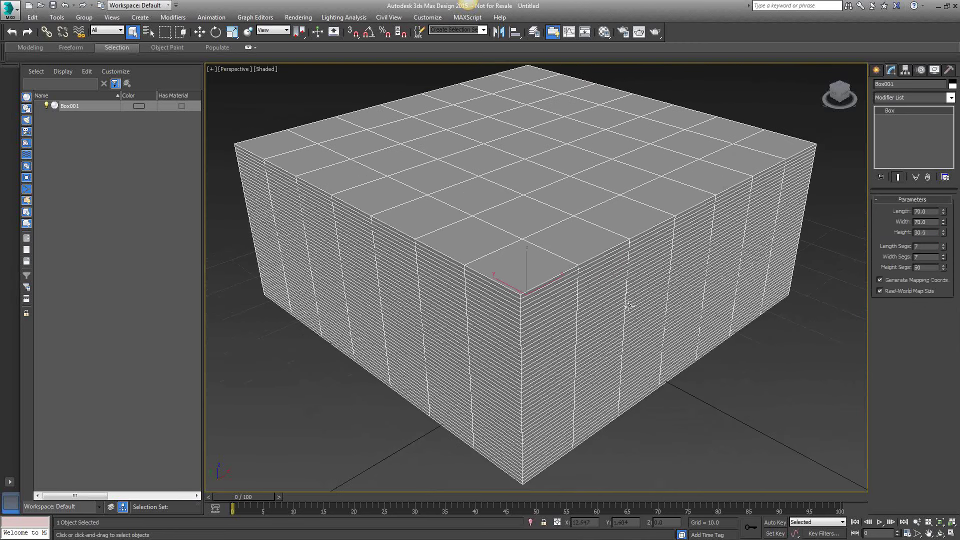
pyautogui.moveTo(672, 277); pyautogui.dragTo(678, 292, button='middle')
pyautogui.scroll(-5, 678, 293)
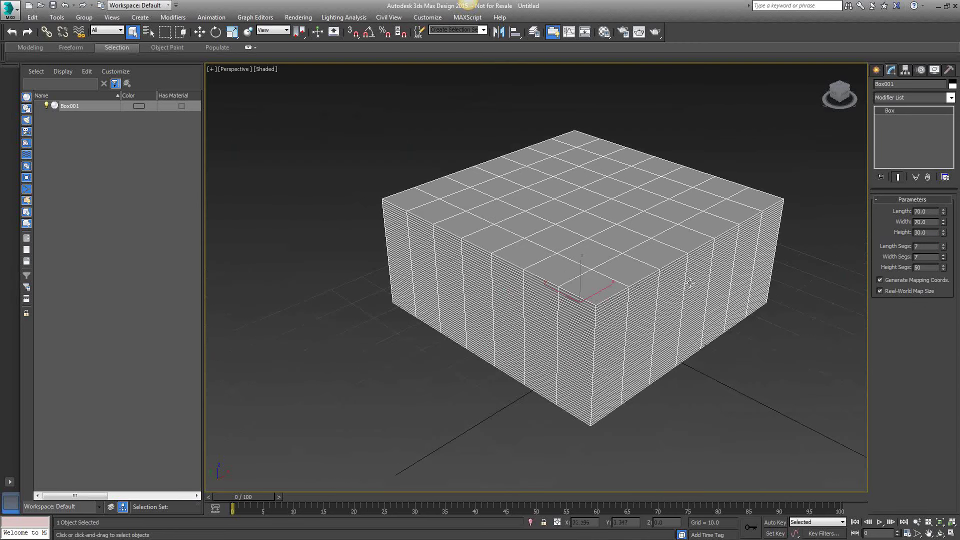
pyautogui.scroll(1, 655, 285)
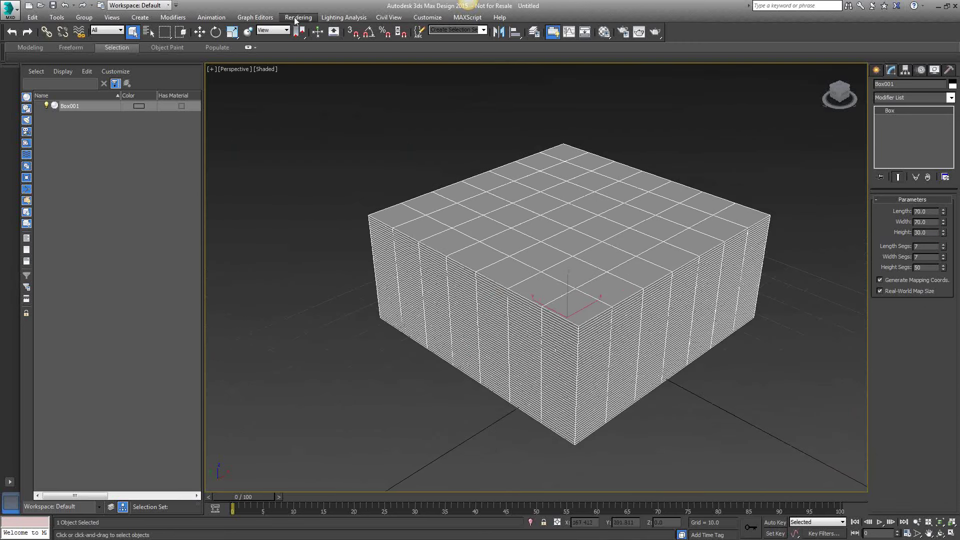
# Open the Custom UI and Defaults Switcher from Customize and close it unchanged
pyautogui.click(421, 19)
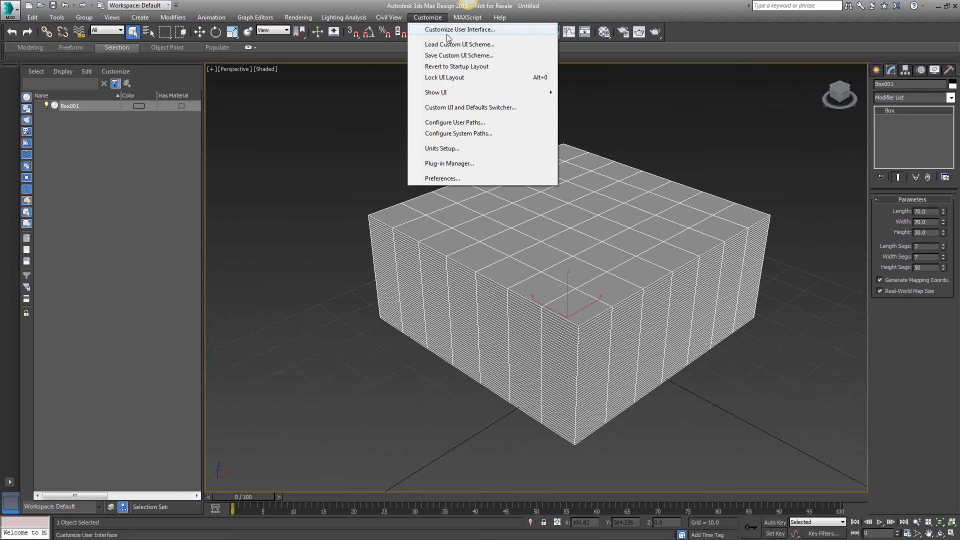
pyautogui.click(448, 107)
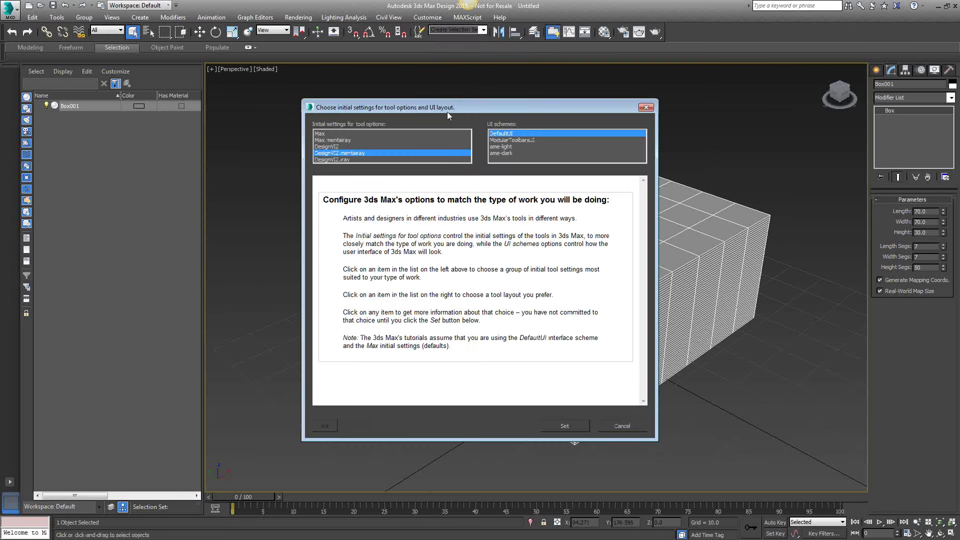
pyautogui.click(645, 107)
pyautogui.moveTo(602, 294); pyautogui.dragTo(619, 283, button='middle')
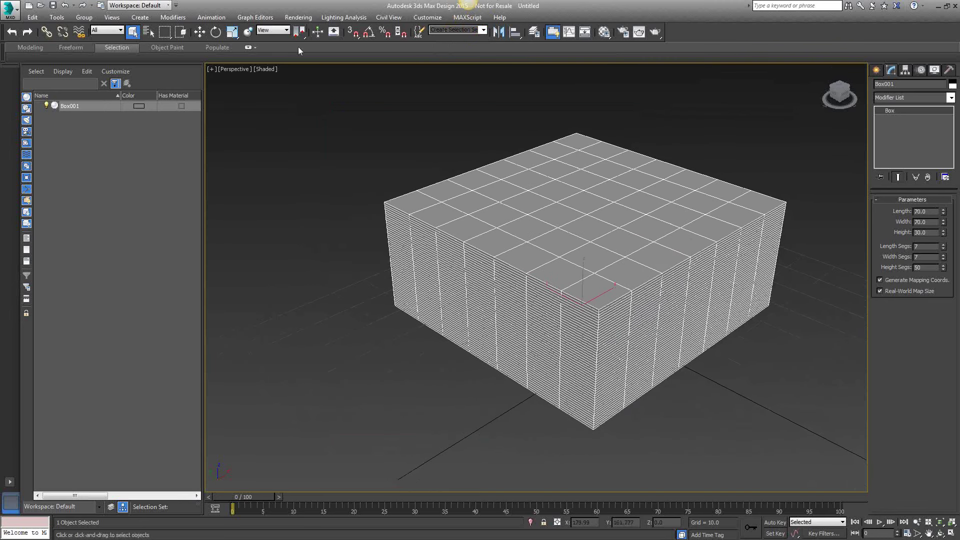
# In Units Setup, choose Metric meters and keep International lighting units
pyautogui.click(429, 19)
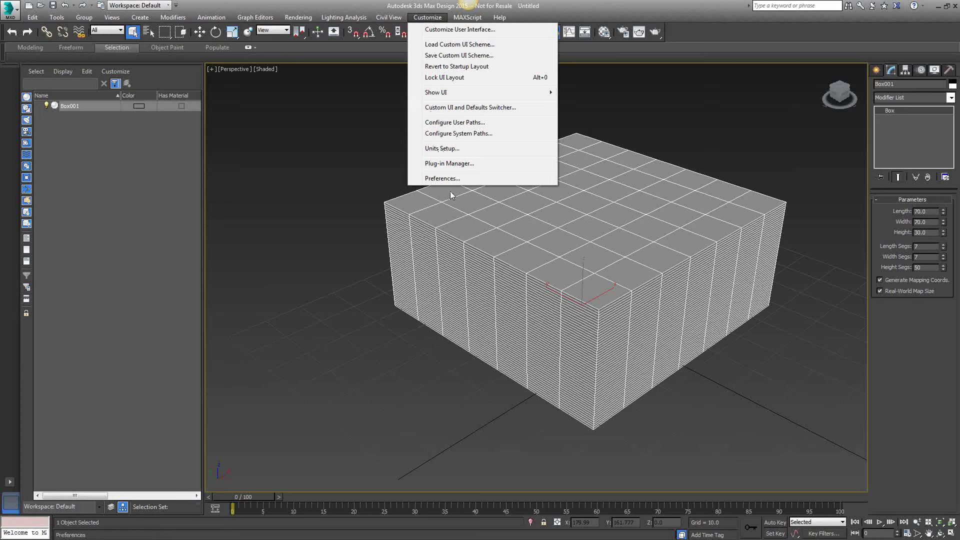
pyautogui.click(447, 148)
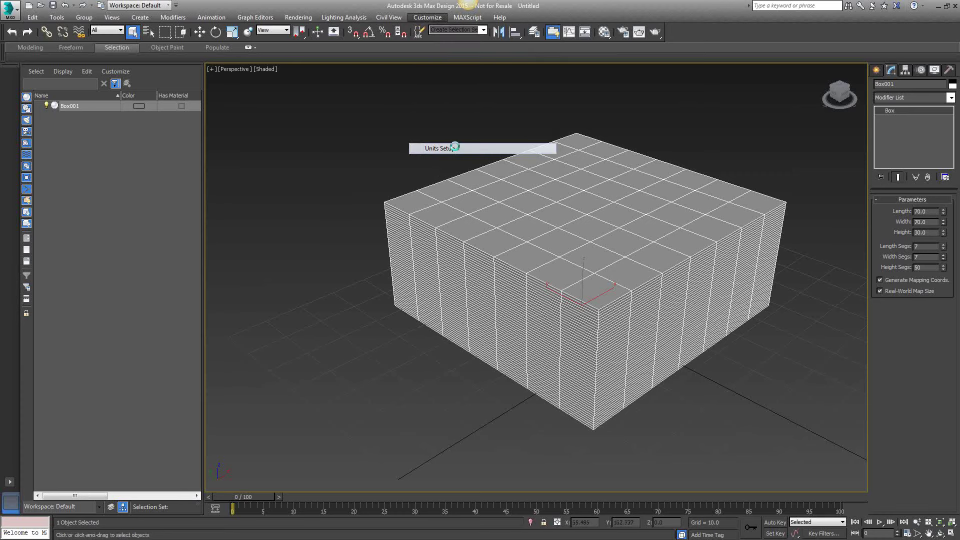
pyautogui.moveTo(470, 176); pyautogui.dragTo(505, 141)
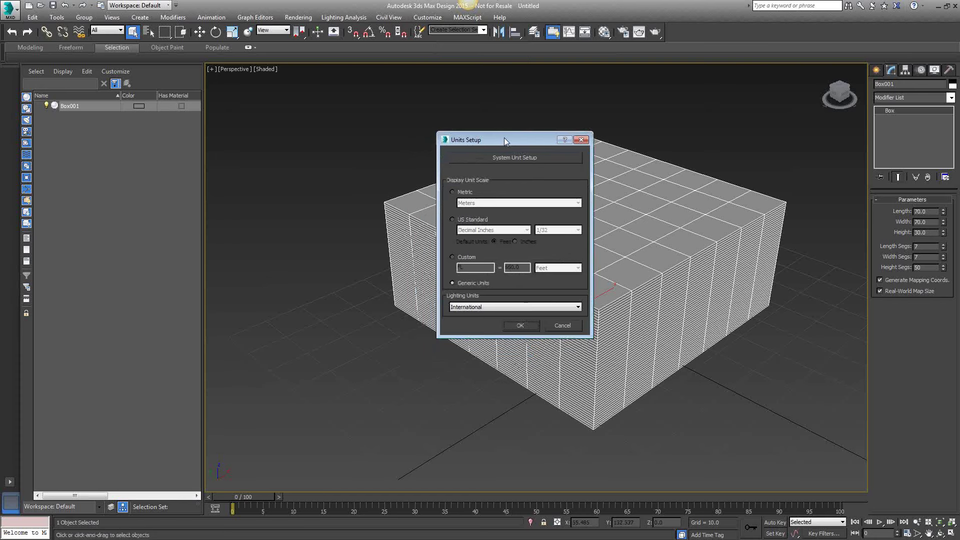
pyautogui.click(452, 192)
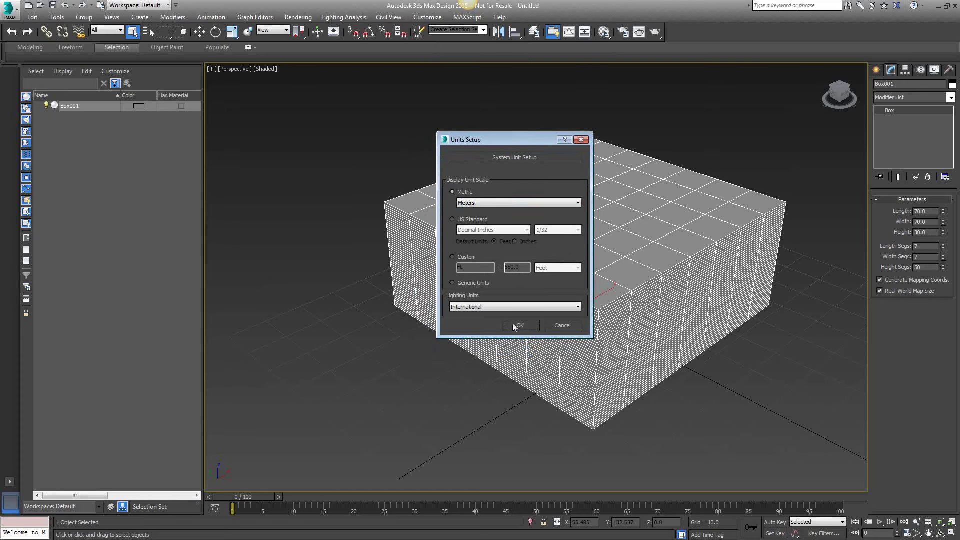
pyautogui.click(507, 306)
pyautogui.click(507, 306)
# Apply meters, then set the box to 70m length, 70m width and 300m height
pyautogui.click(518, 326)
pyautogui.moveTo(822, 309); pyautogui.dragTo(781, 289, button='middle')
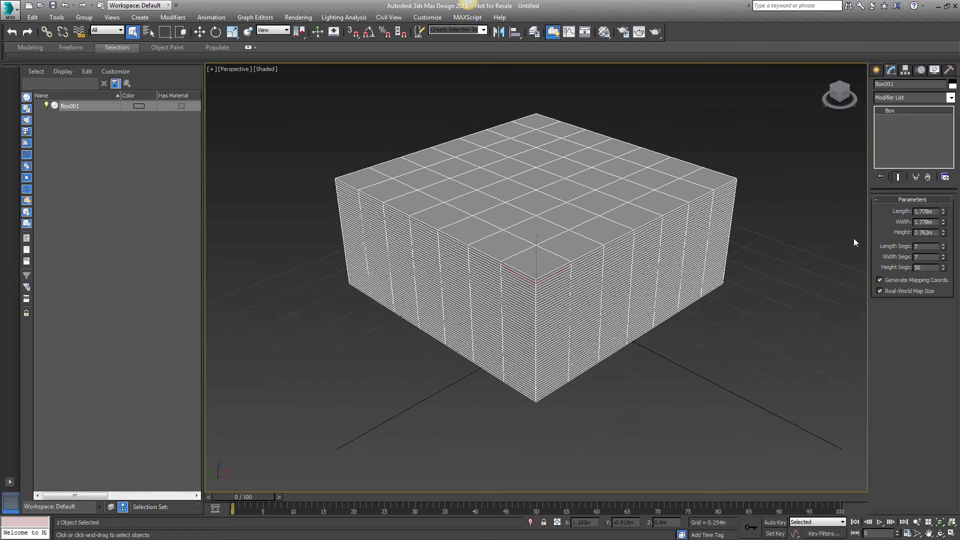
pyautogui.doubleClick(929, 212)
pyautogui.write('70m')
pyautogui.doubleClick(926, 222)
pyautogui.write('70')
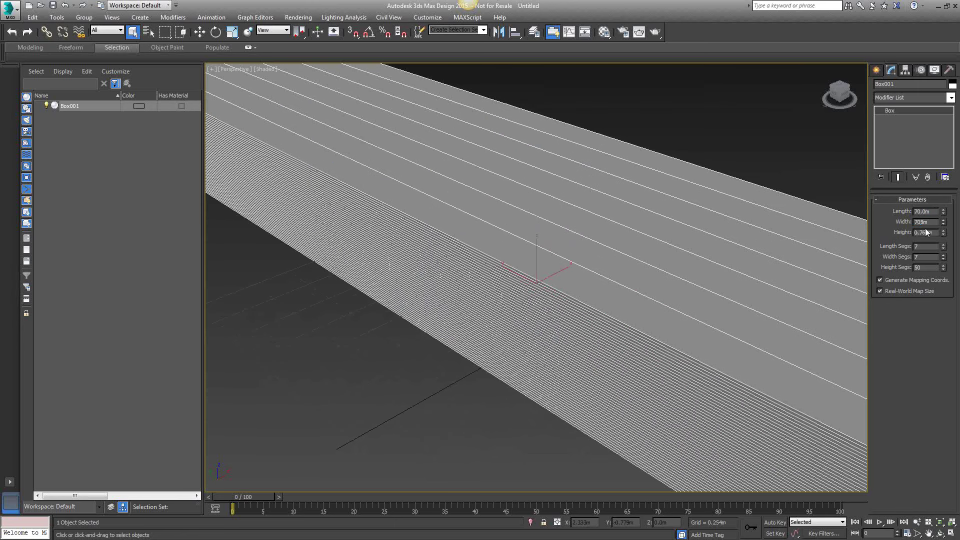
pyautogui.moveTo(924, 228); pyautogui.dragTo(913, 227)
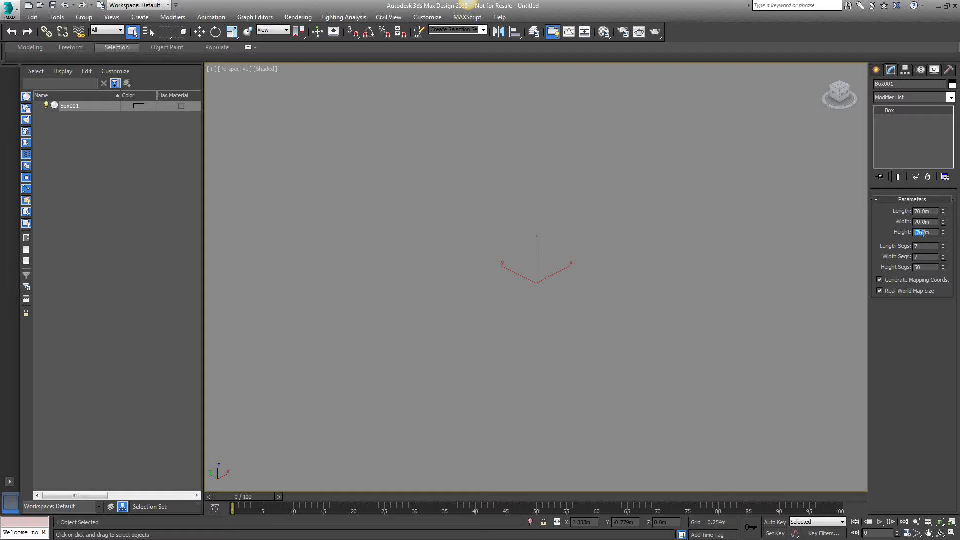
pyautogui.moveTo(923, 233); pyautogui.dragTo(899, 236)
pyautogui.press('BackSpace')
pyautogui.write('300')
pyautogui.write('7')
pyautogui.press('Return')
# Reframe the viewport so the 300 m tall box sits centred
pyautogui.scroll(5, 785, 301)
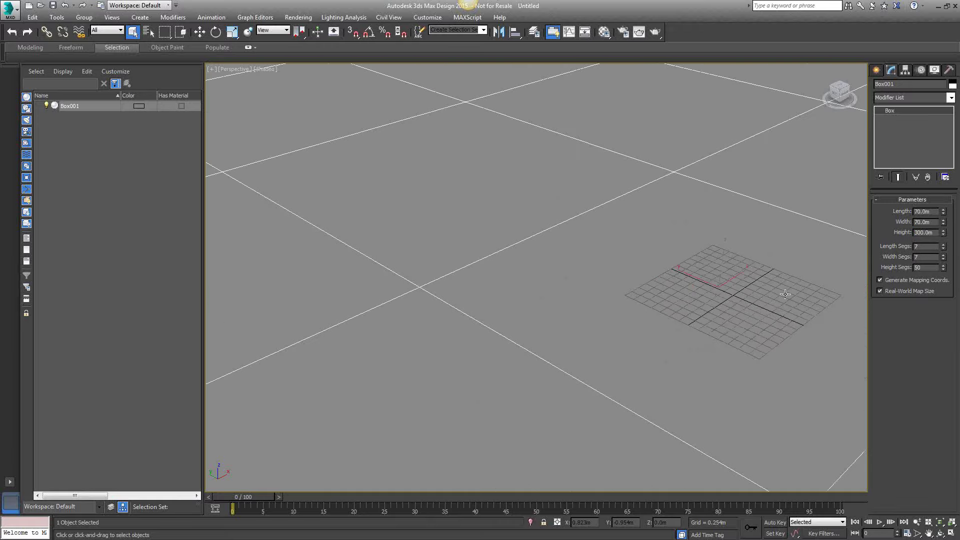
pyautogui.scroll(-8, 785, 302)
pyautogui.moveTo(785, 302); pyautogui.dragTo(574, 303, button='middle')
pyautogui.scroll(3, 573, 304)
pyautogui.scroll(-4, 530, 306)
pyautogui.scroll(2, 530, 315)
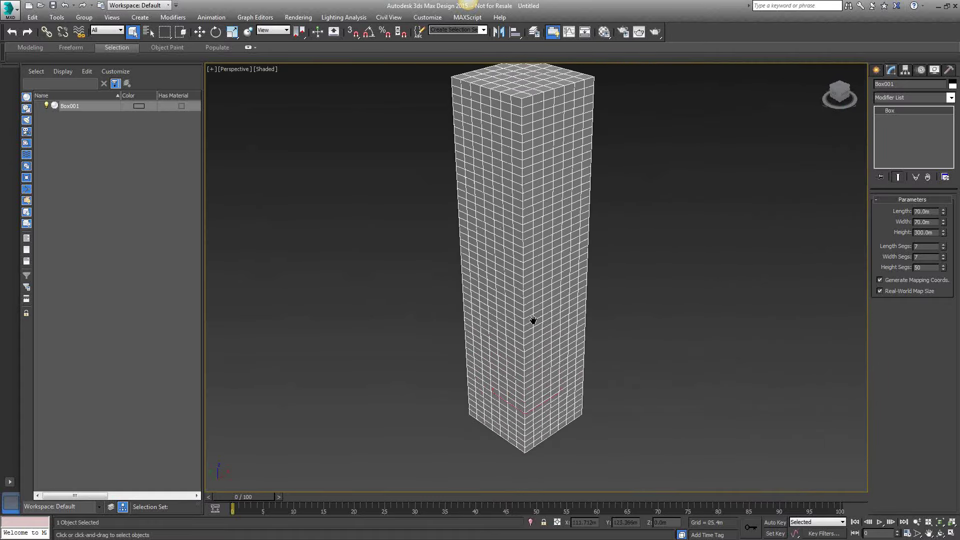
pyautogui.scroll(-2, 531, 305)
pyautogui.scroll(-3, 536, 306)
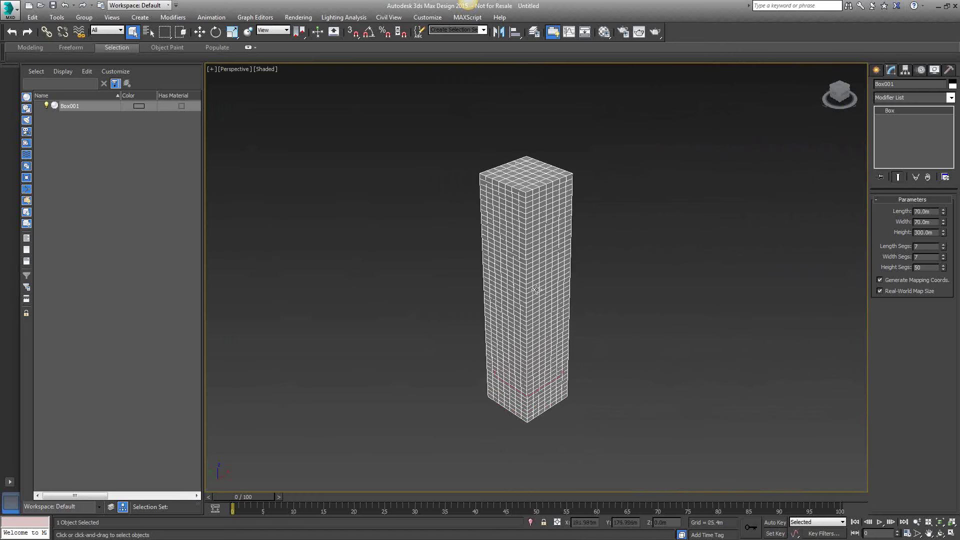
pyautogui.scroll(3, 536, 310)
pyautogui.moveTo(539, 322); pyautogui.dragTo(550, 310, button='middle')
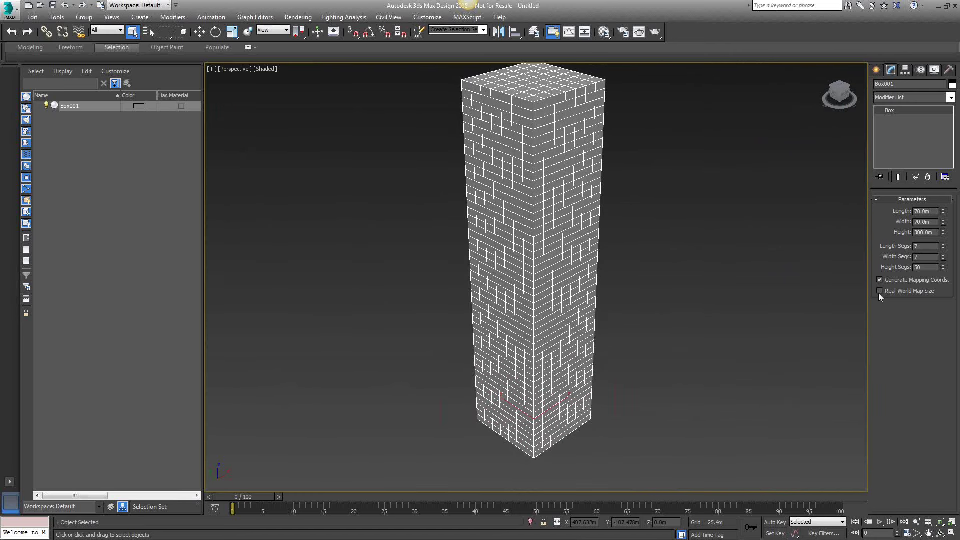
pyautogui.moveTo(722, 278); pyautogui.dragTo(702, 283, button='middle')
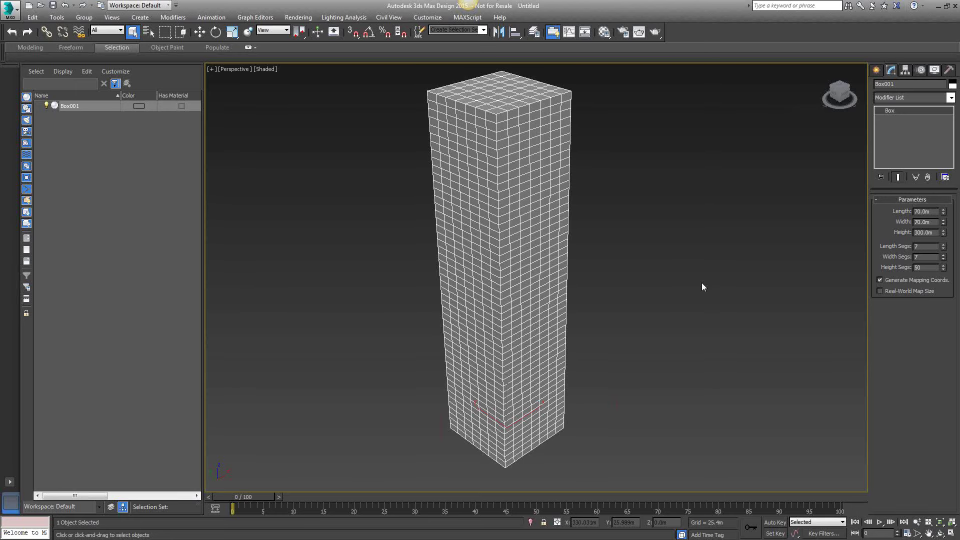
pyautogui.moveTo(530, 290); pyautogui.dragTo(799, 282, button='middle')
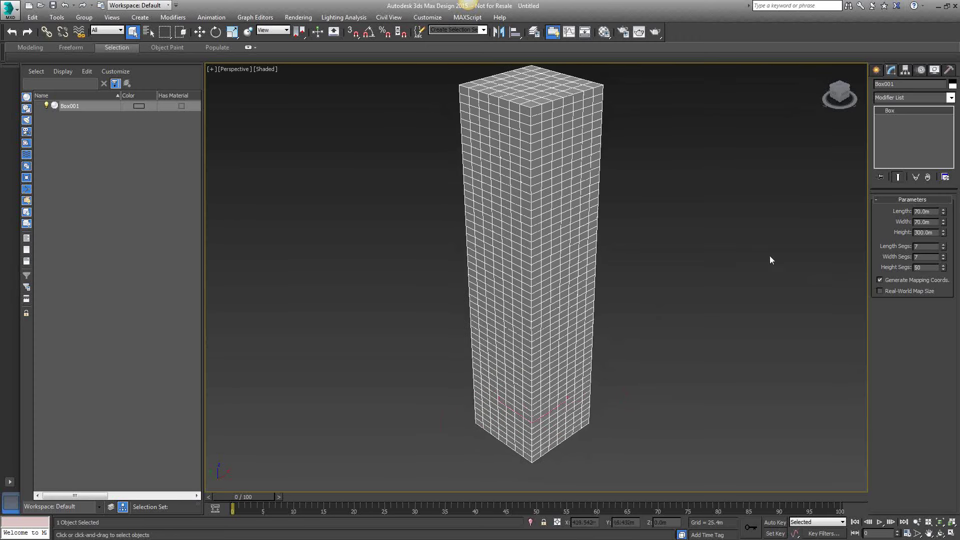
pyautogui.moveTo(731, 259); pyautogui.dragTo(720, 272, button='middle')
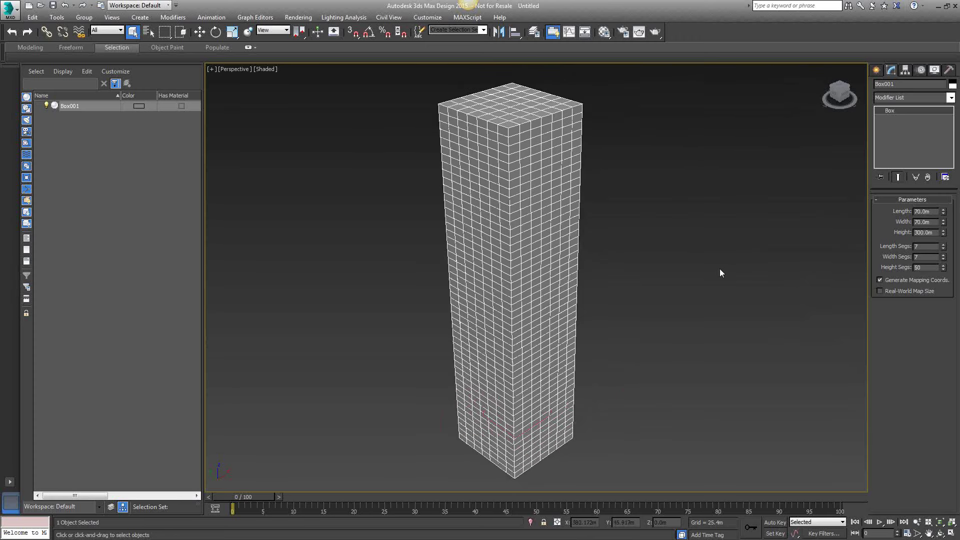
# Rename Box001 to Tower in the Scene Explorer and reselect it
pyautogui.rightClick(75, 106)
pyautogui.click(97, 141)
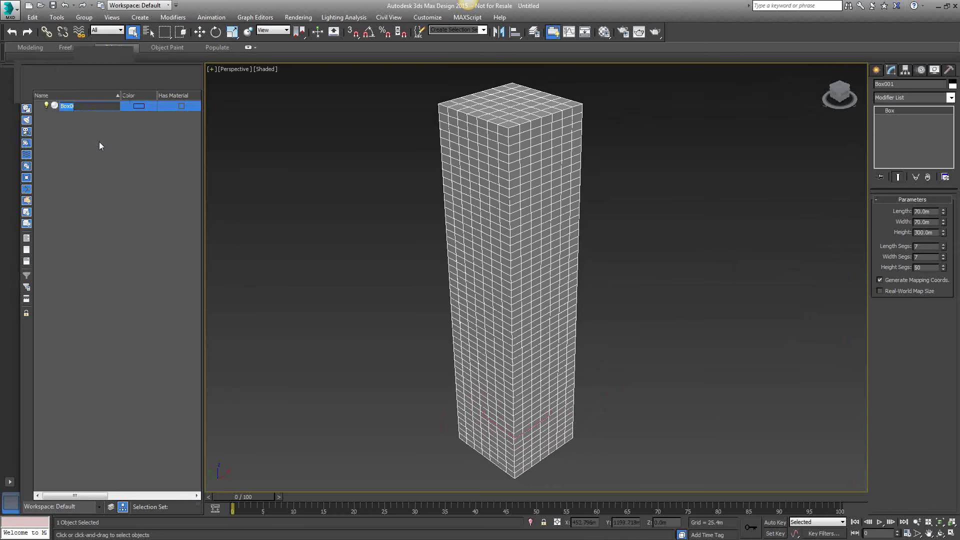
pyautogui.write('Tower')
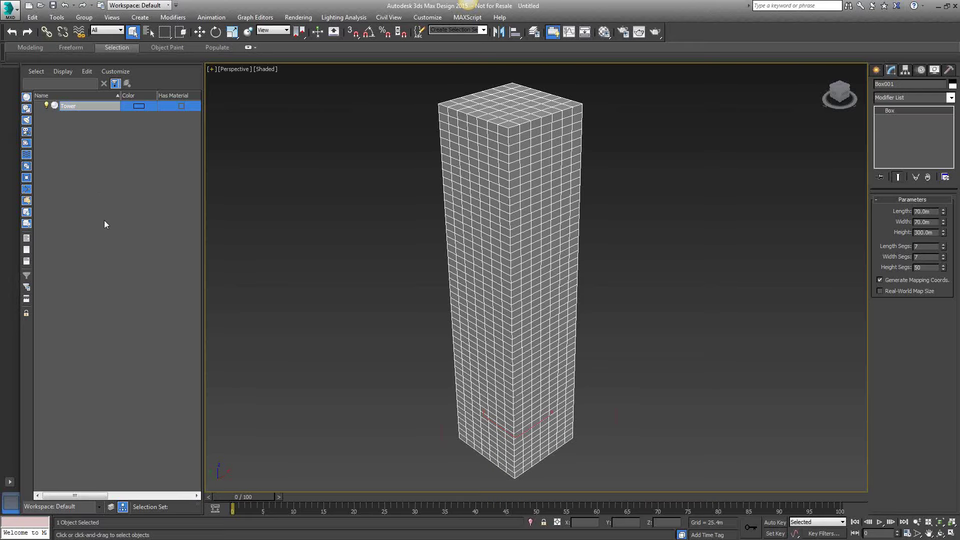
pyautogui.click(95, 180)
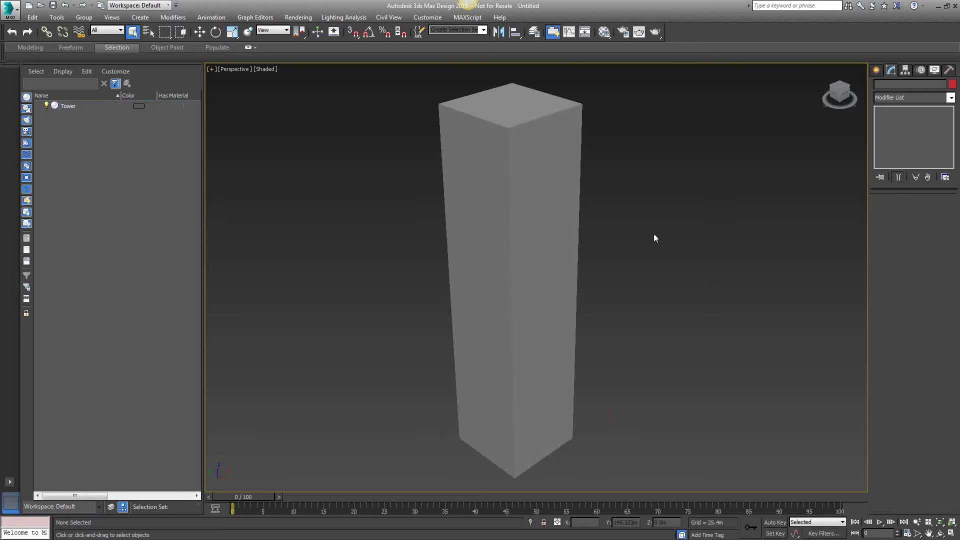
pyautogui.moveTo(582, 274); pyautogui.dragTo(600, 299, button='middle')
pyautogui.click(603, 297)
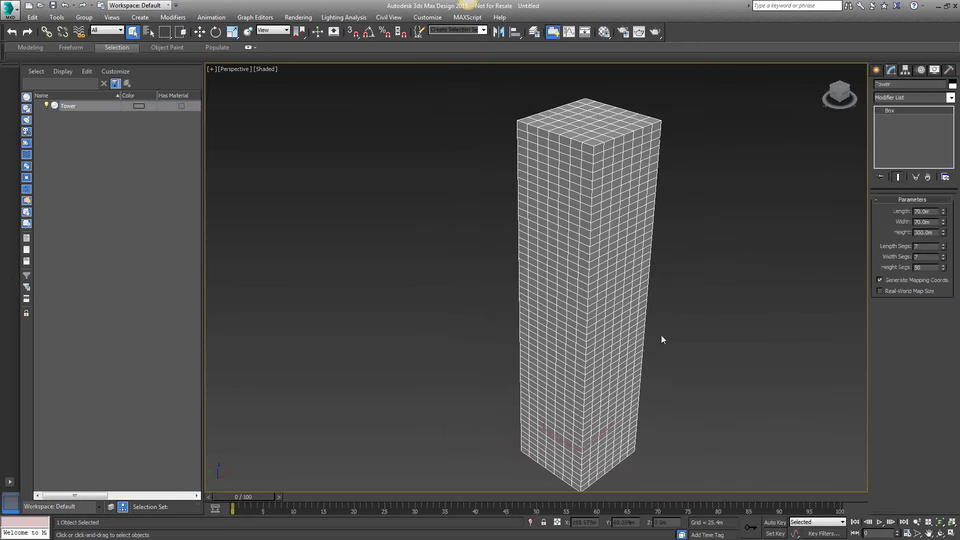
pyautogui.moveTo(660, 337); pyautogui.dragTo(612, 305, button='middle')
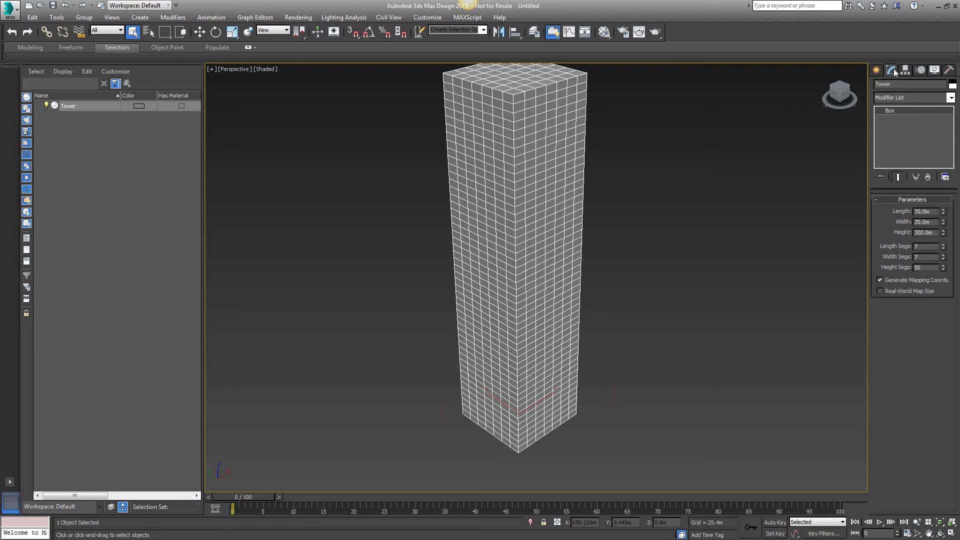
# Add a Taper modifier to the Tower
pyautogui.click(950, 98)
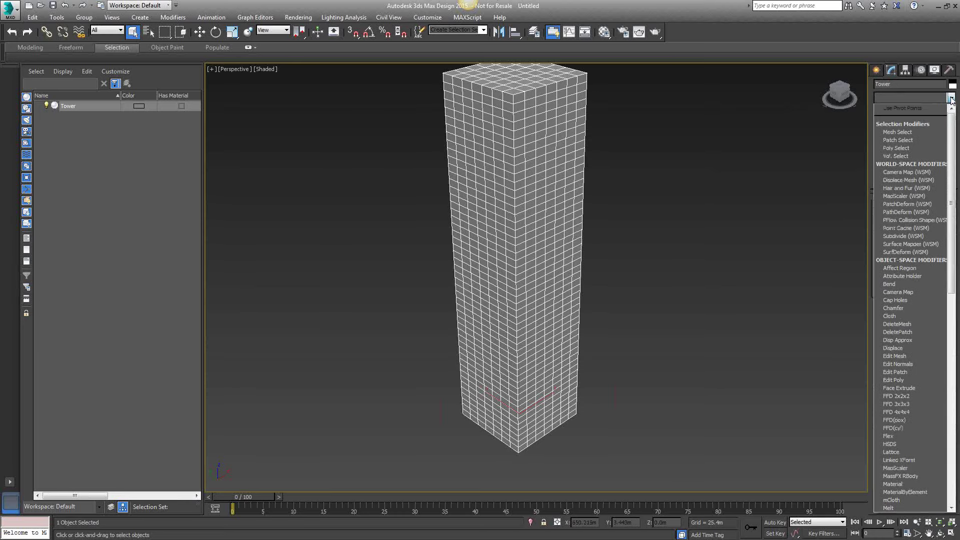
pyautogui.press('t')
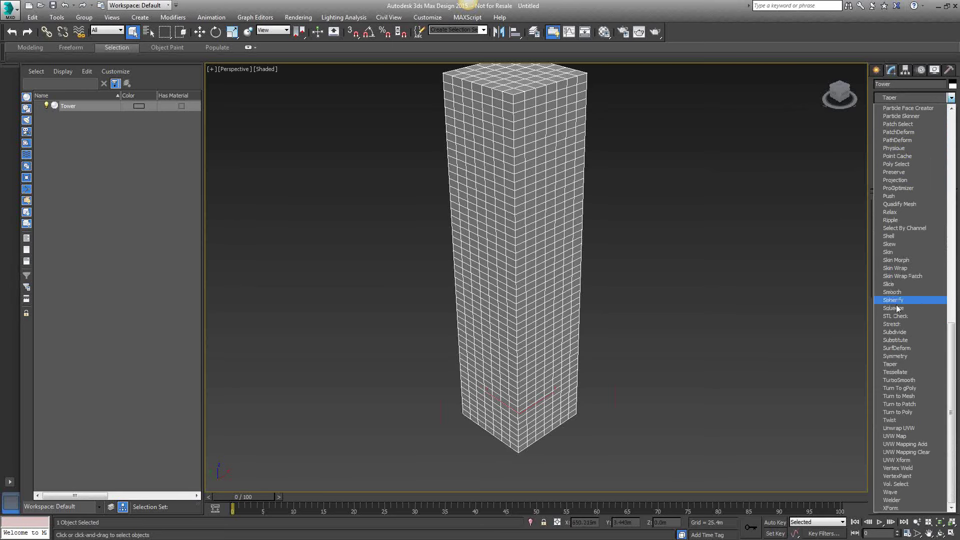
pyautogui.click(898, 364)
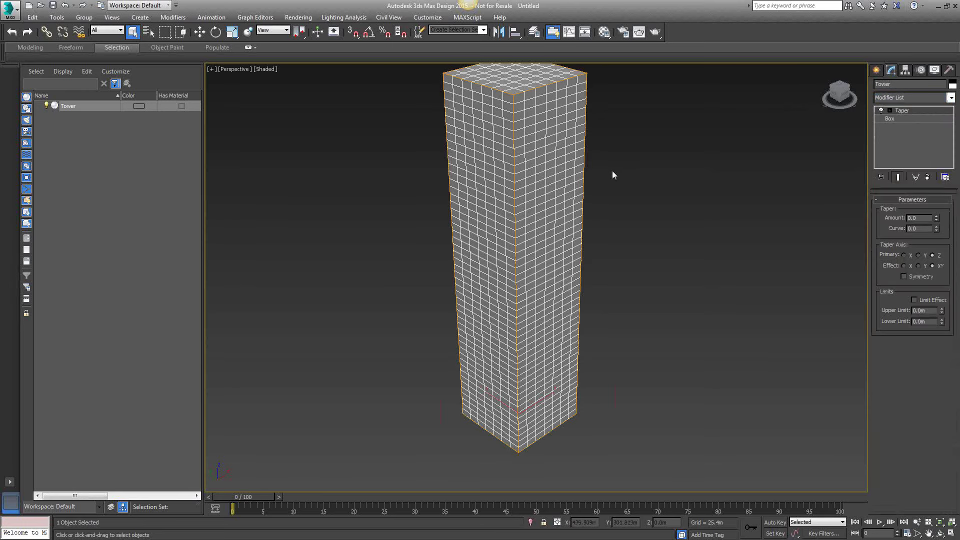
pyautogui.moveTo(614, 175)
pyautogui.mouseDown(button='middle')
pyautogui.moveTo(613, 204)
pyautogui.moveTo(613, 181)
pyautogui.mouseUp(button='middle')
pyautogui.moveTo(626, 244); pyautogui.dragTo(634, 228, button='middle')
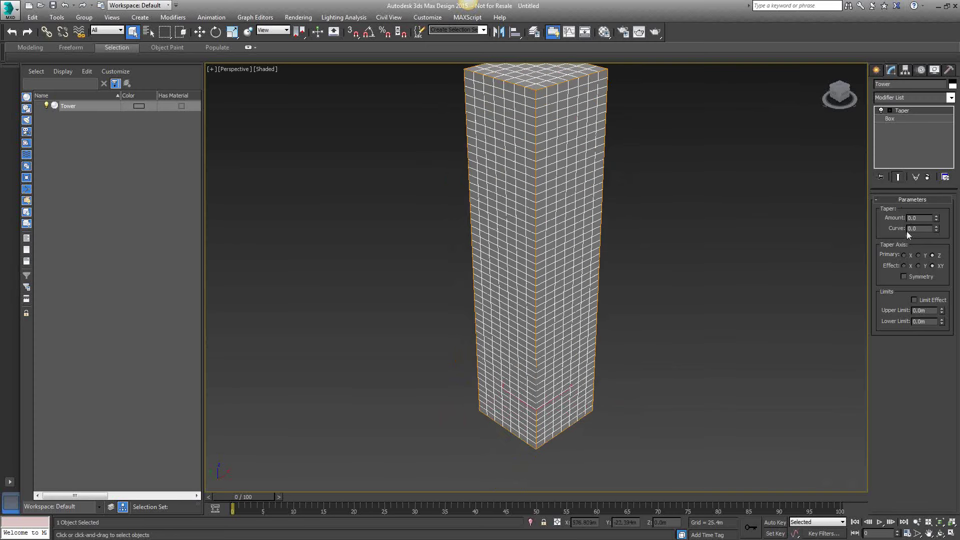
# Set the Taper Amount to -0.45 and Curve to -0.9
pyautogui.doubleClick(917, 218)
pyautogui.write('-.45')
pyautogui.doubleClick(924, 229)
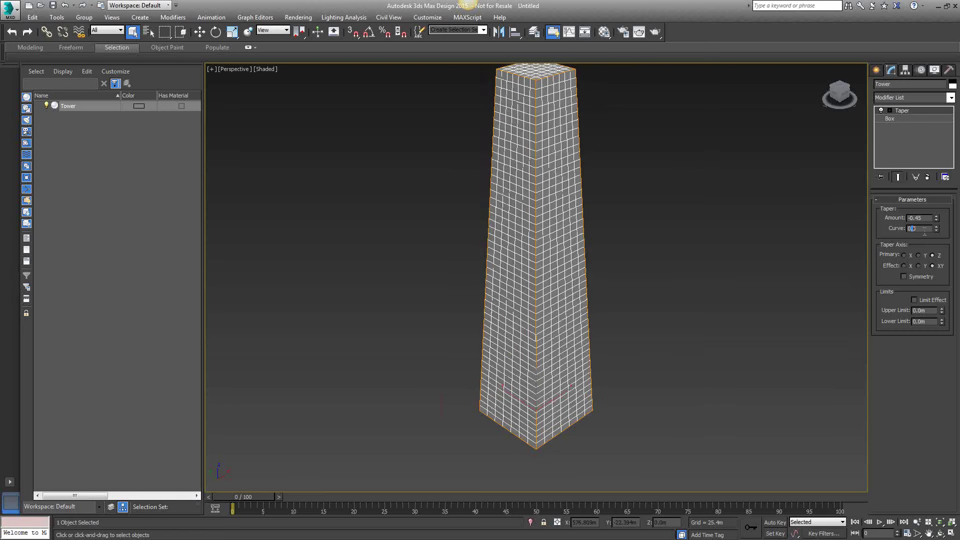
pyautogui.moveTo(919, 228); pyautogui.dragTo(899, 228)
pyautogui.write('-.9')
pyautogui.press('Return')
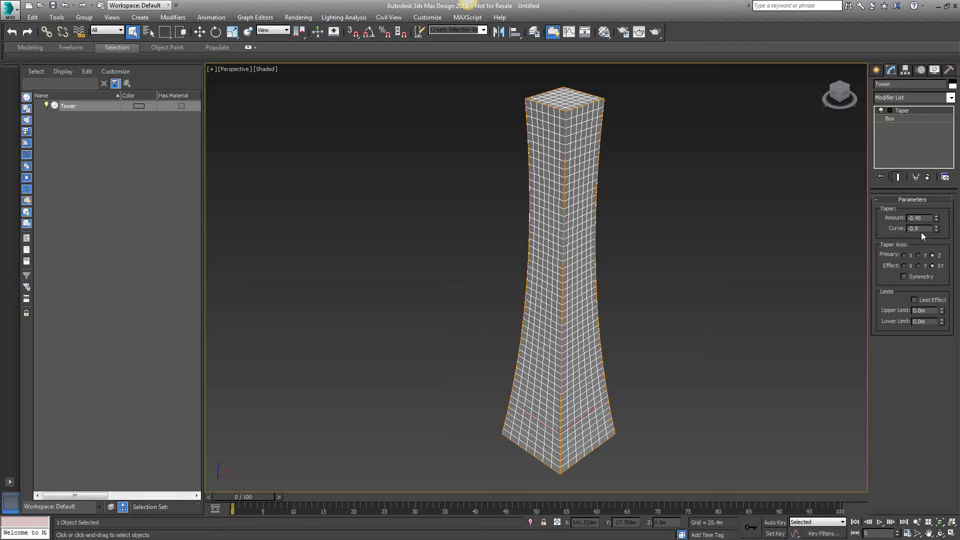
pyautogui.moveTo(666, 229); pyautogui.dragTo(613, 251, button='middle')
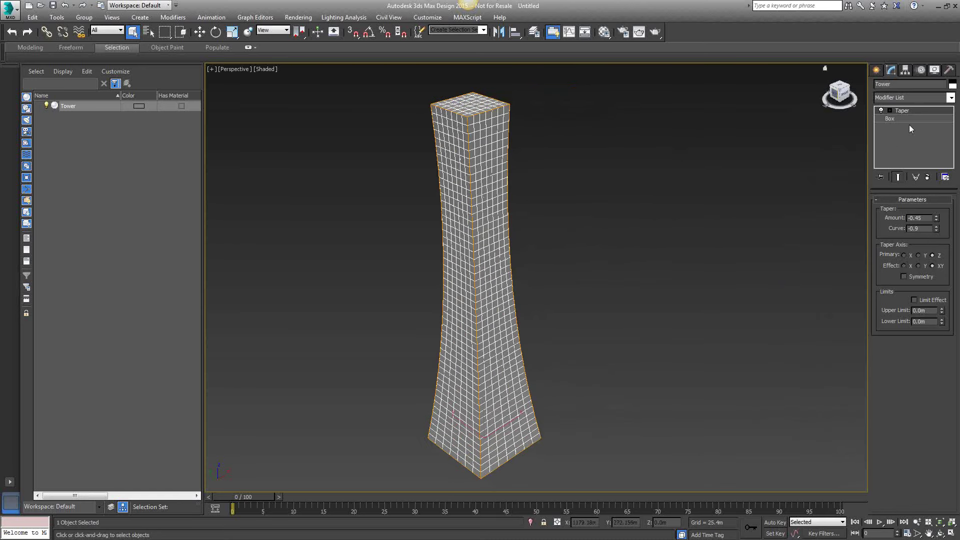
# Add a Twist modifier above the Taper
pyautogui.click(950, 98)
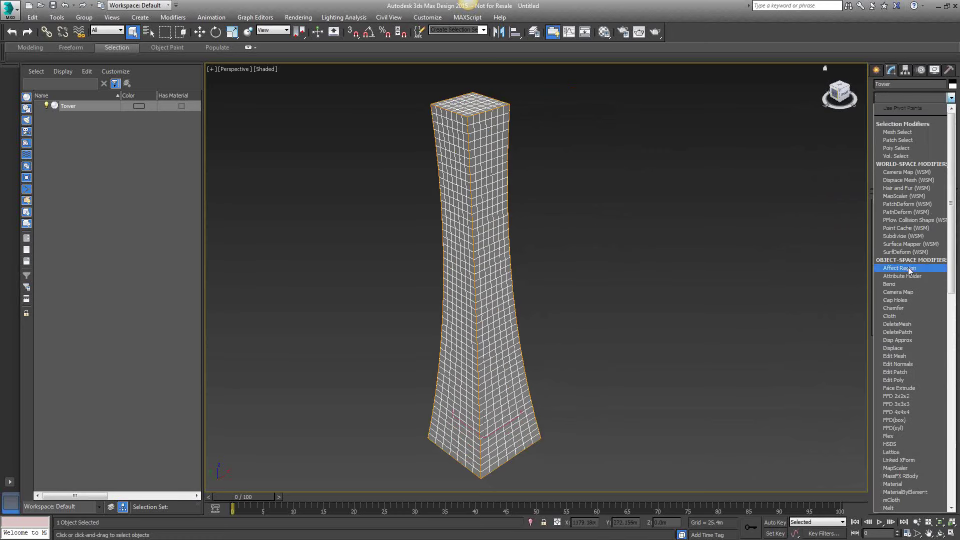
pyautogui.press('t')
pyautogui.scroll(2, 907, 188)
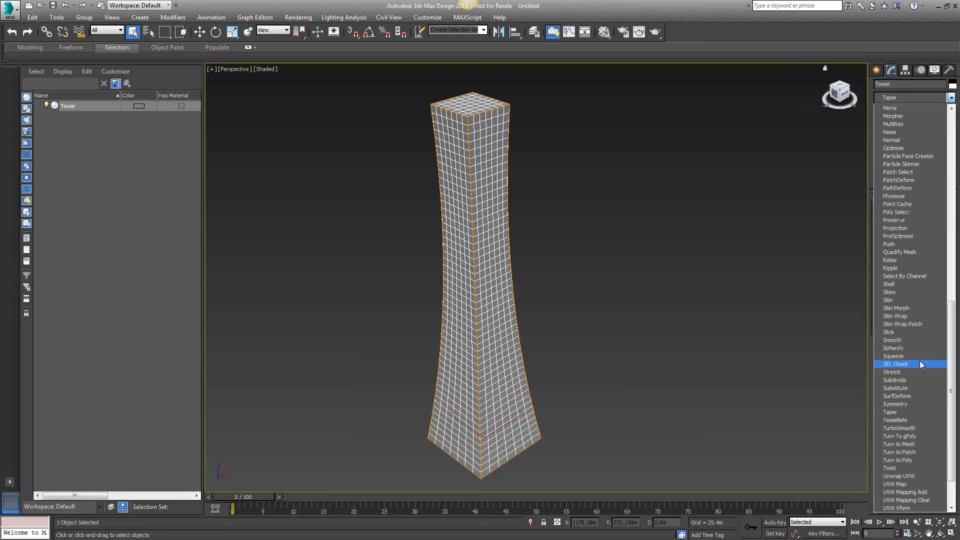
pyautogui.click(915, 468)
pyautogui.keyDown('alt'); pyautogui.moveTo(595, 203); pyautogui.dragTo(660, 243, button='middle'); pyautogui.keyUp('alt')
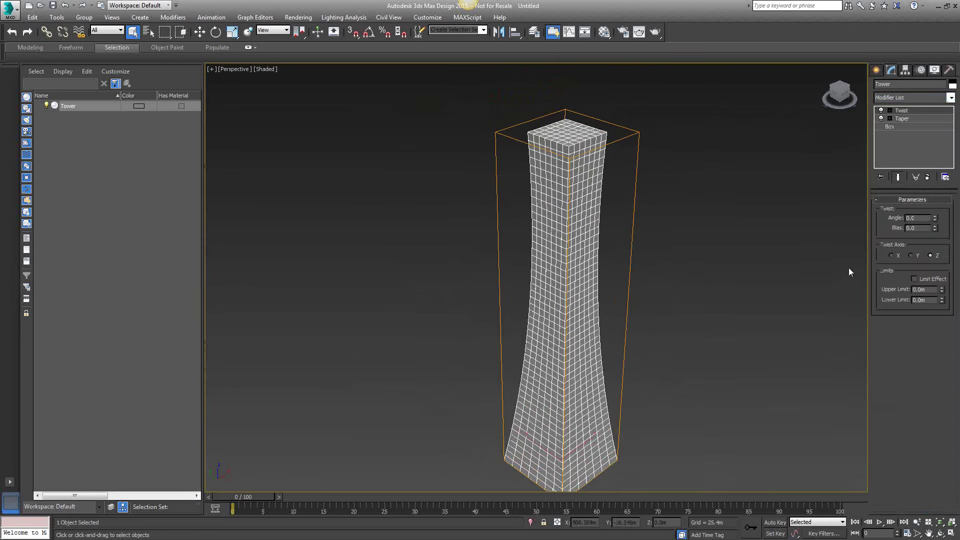
# Set the Twist Angle to 90 and Bias to 45
pyautogui.doubleClick(916, 220)
pyautogui.press('Return')
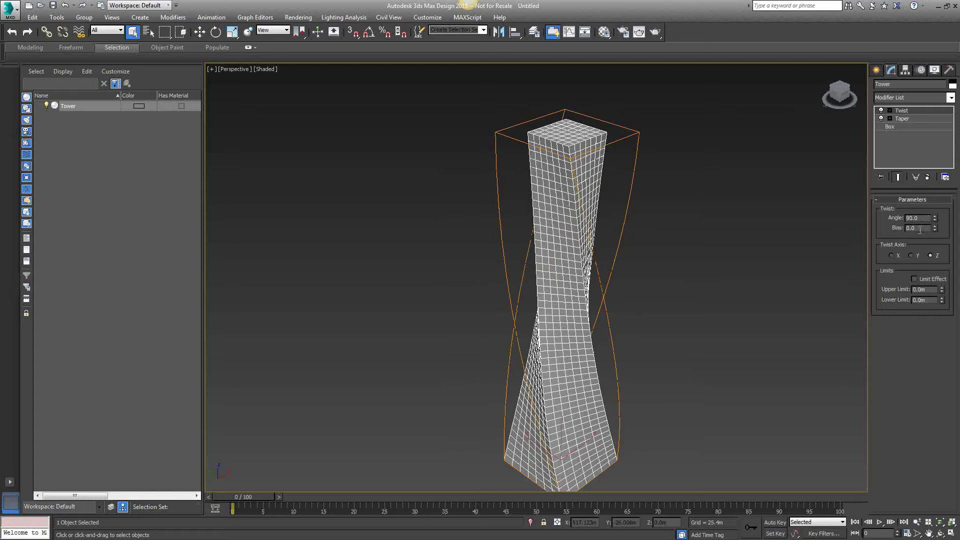
pyautogui.doubleClick(919, 229)
pyautogui.click(734, 310)
pyautogui.click(585, 252)
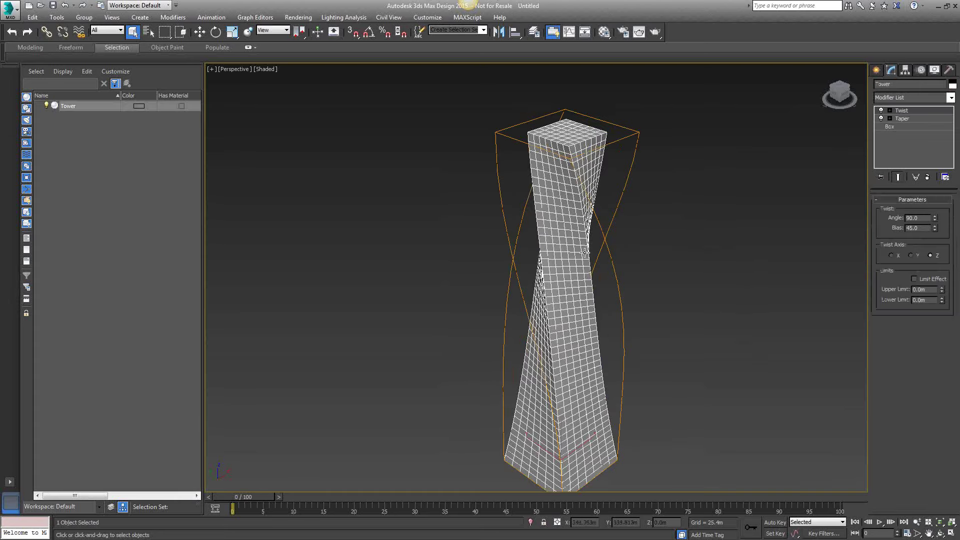
pyautogui.moveTo(788, 361); pyautogui.dragTo(758, 360, button='middle')
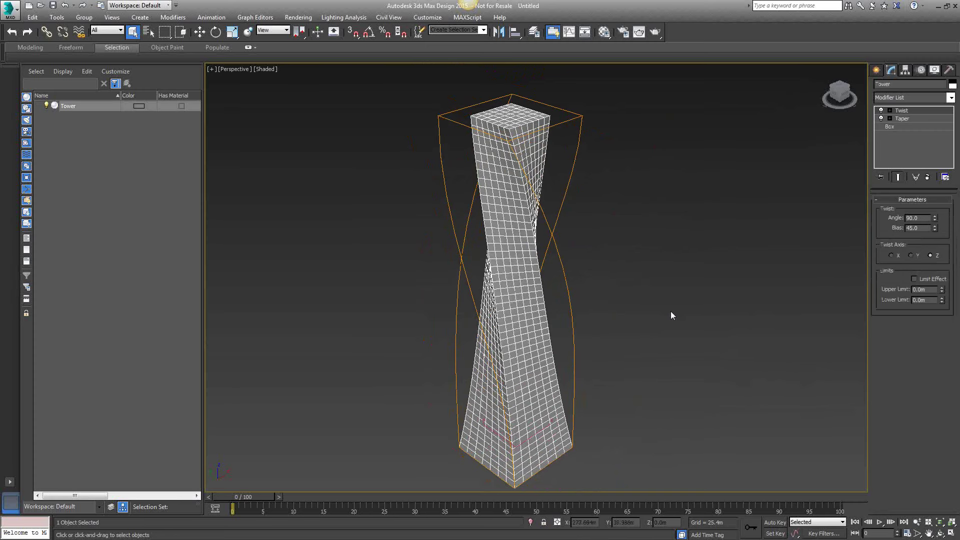
pyautogui.moveTo(671, 314); pyautogui.dragTo(679, 320, button='middle')
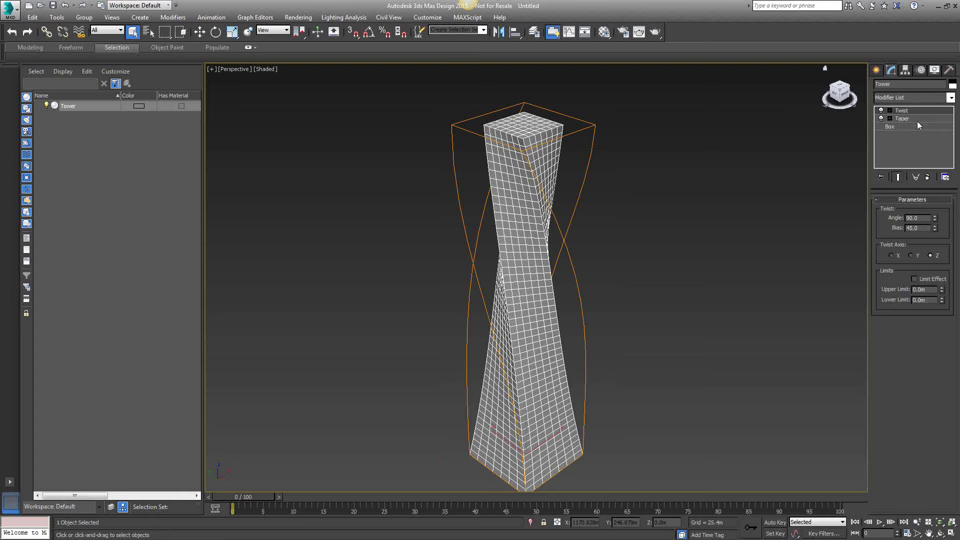
# Add an FFD 4x4x4 modifier to the Tower
pyautogui.click(950, 98)
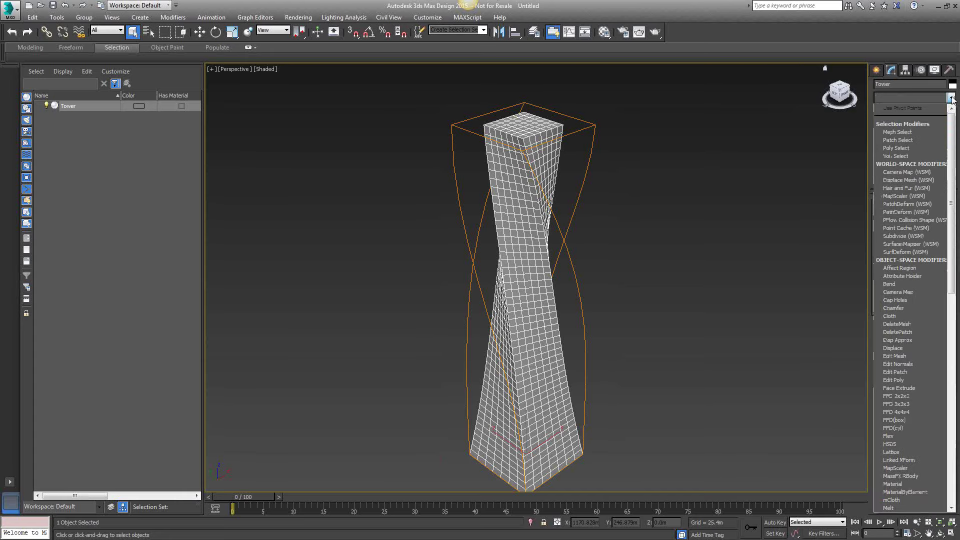
pyautogui.scroll(-10, 925, 137)
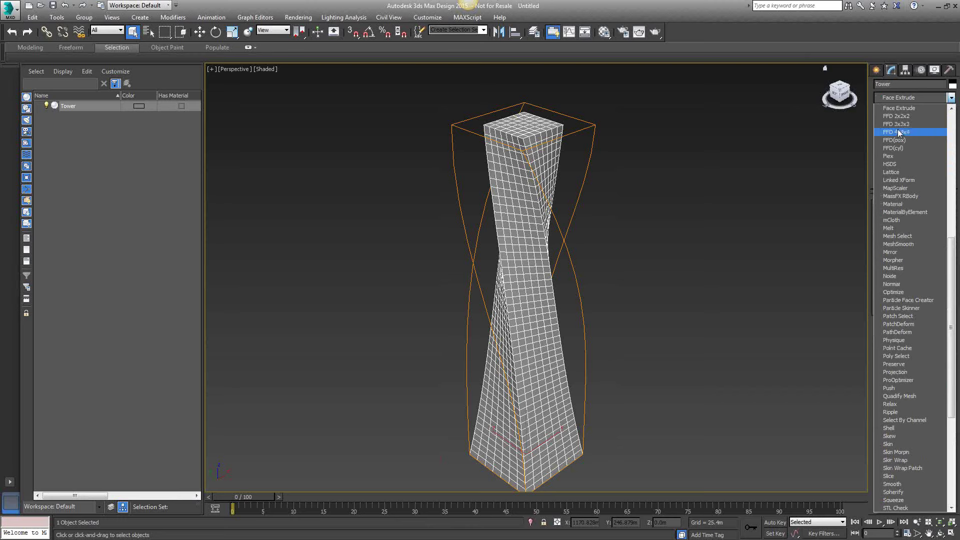
pyautogui.click(887, 141)
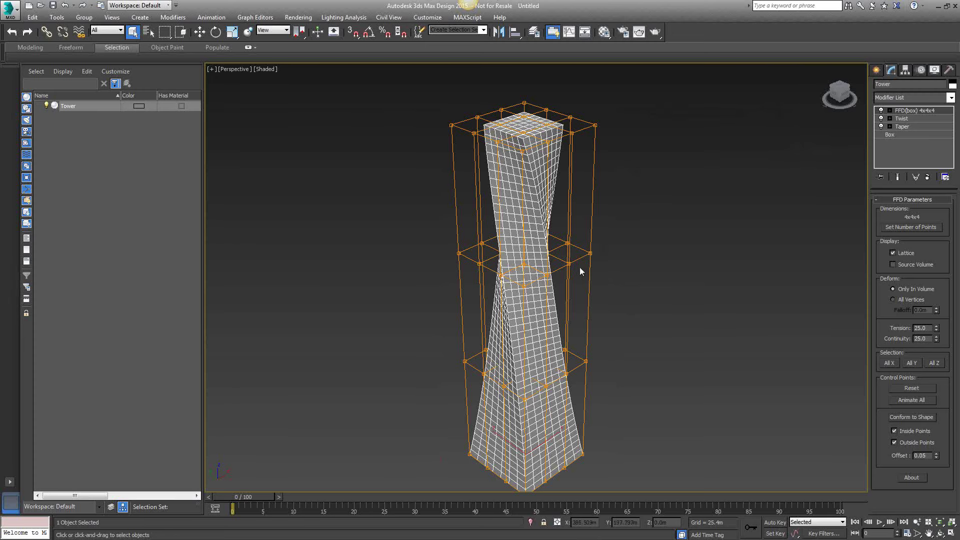
pyautogui.moveTo(580, 267); pyautogui.dragTo(583, 256, button='middle')
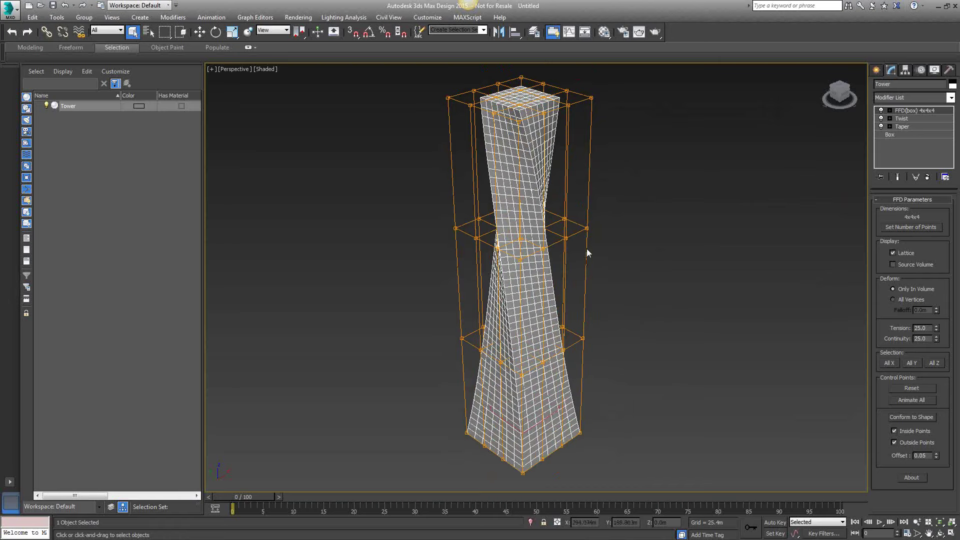
# Change the lattice to 2x2x7 points and enter the Control Points sub-object level
pyautogui.click(918, 227)
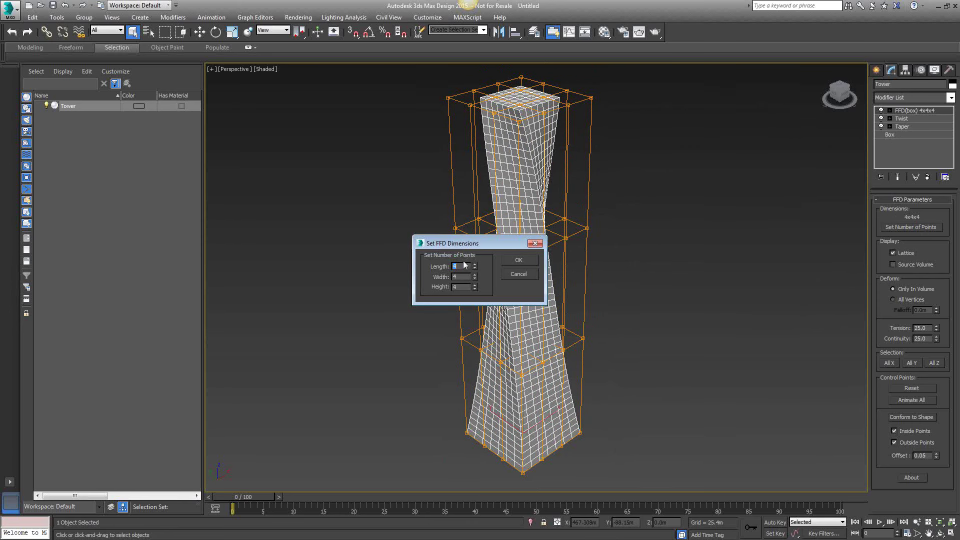
pyautogui.press('BackSpace')
pyautogui.write('2')
pyautogui.doubleClick(452, 287)
pyautogui.write('7')
pyautogui.click(518, 260)
pyautogui.moveTo(591, 319); pyautogui.dragTo(604, 312, button='middle')
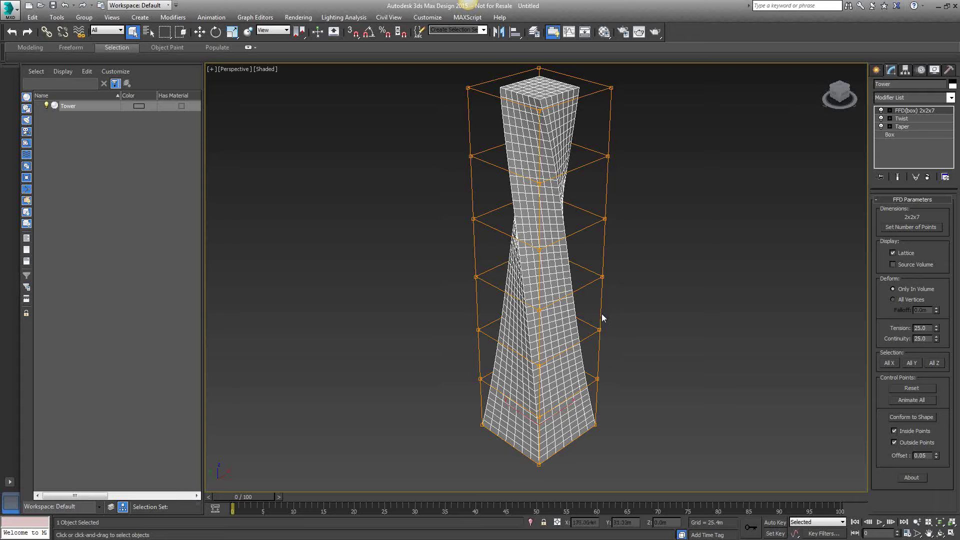
pyautogui.click(889, 110)
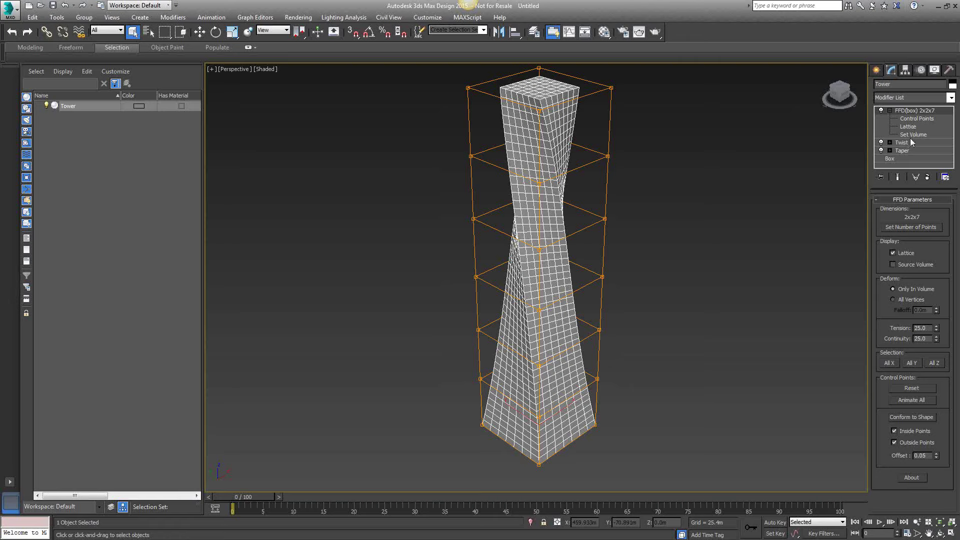
pyautogui.click(920, 118)
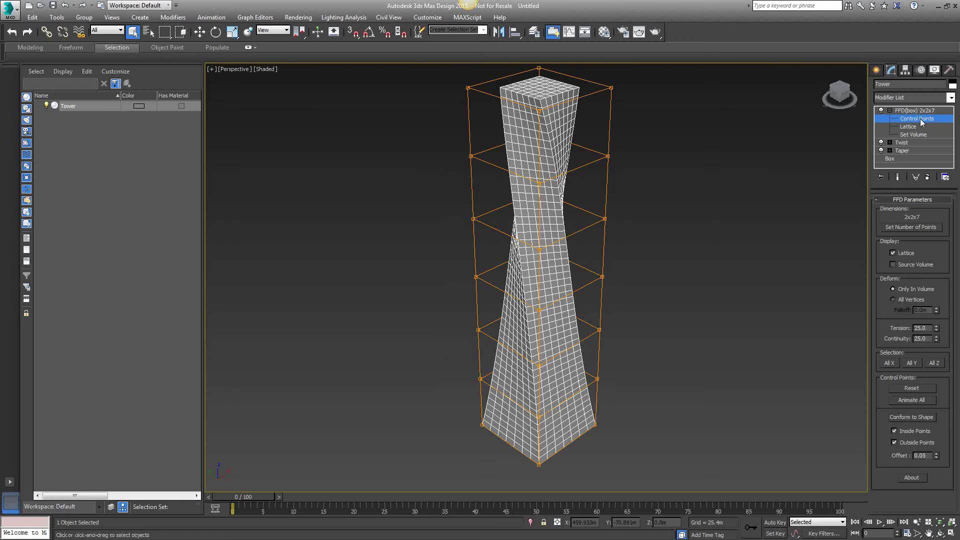
# In quad view, select the top lattice row in Front view and move it right
pyautogui.hotkey('alt', 'w')
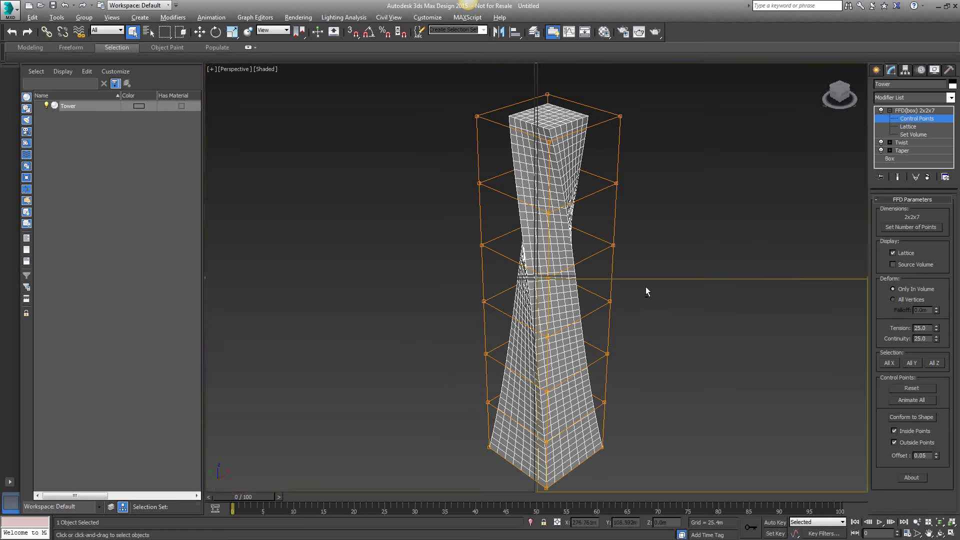
pyautogui.scroll(-5, 679, 156)
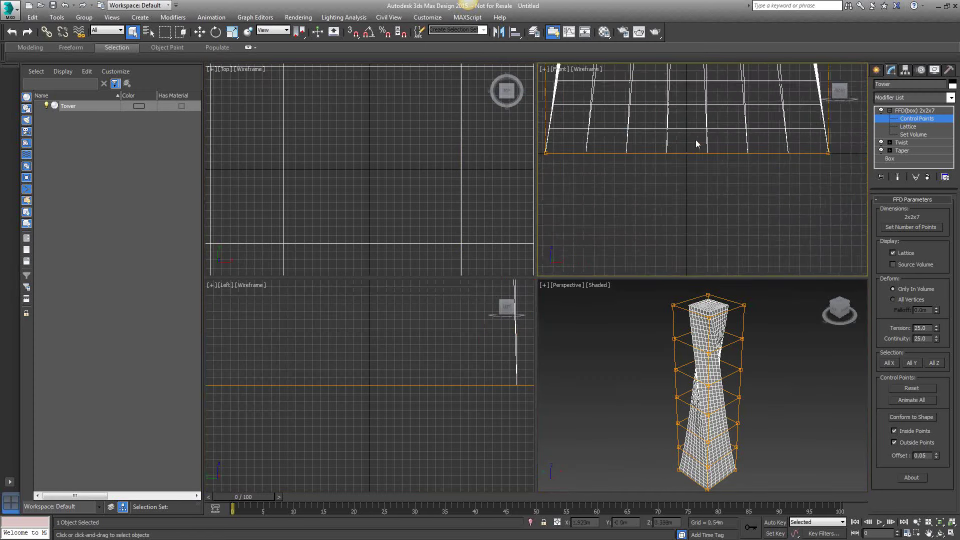
pyautogui.scroll(-8, 697, 144)
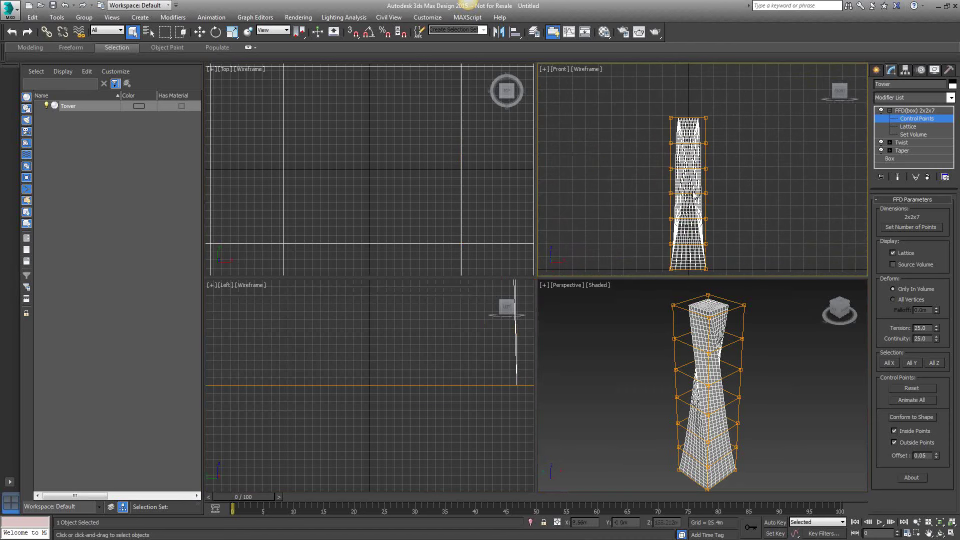
pyautogui.moveTo(694, 197); pyautogui.dragTo(693, 185, button='middle')
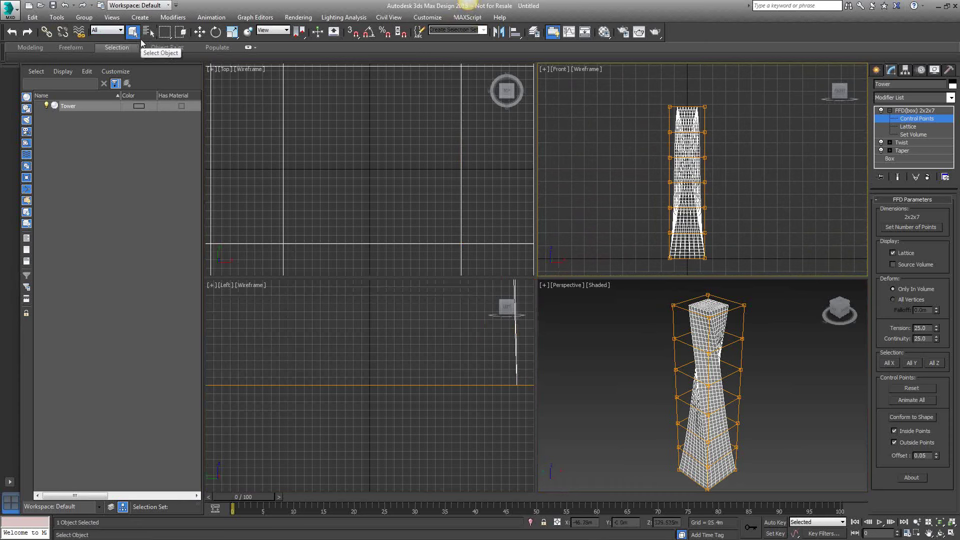
pyautogui.moveTo(653, 91); pyautogui.dragTo(731, 118)
pyautogui.moveTo(730, 118); pyautogui.dragTo(732, 167, button='middle')
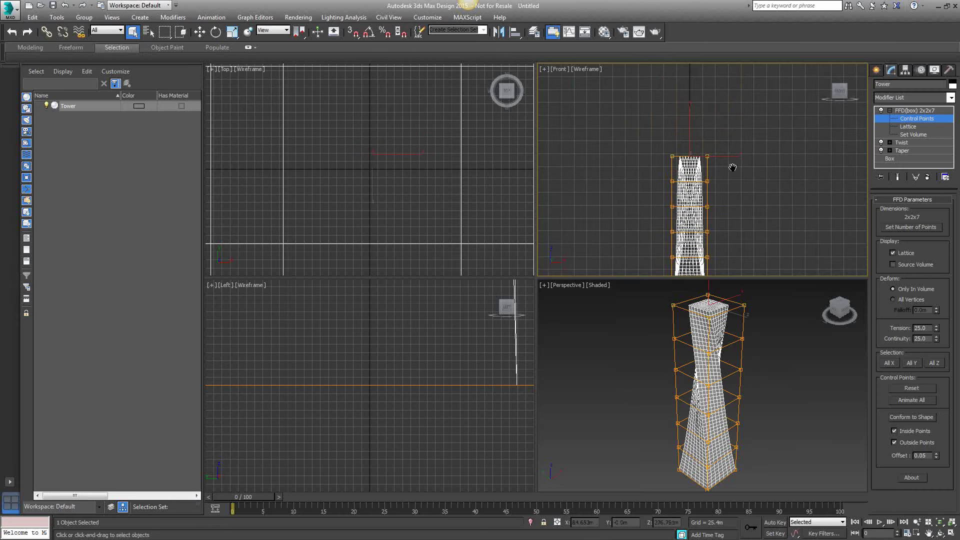
pyautogui.click(201, 36)
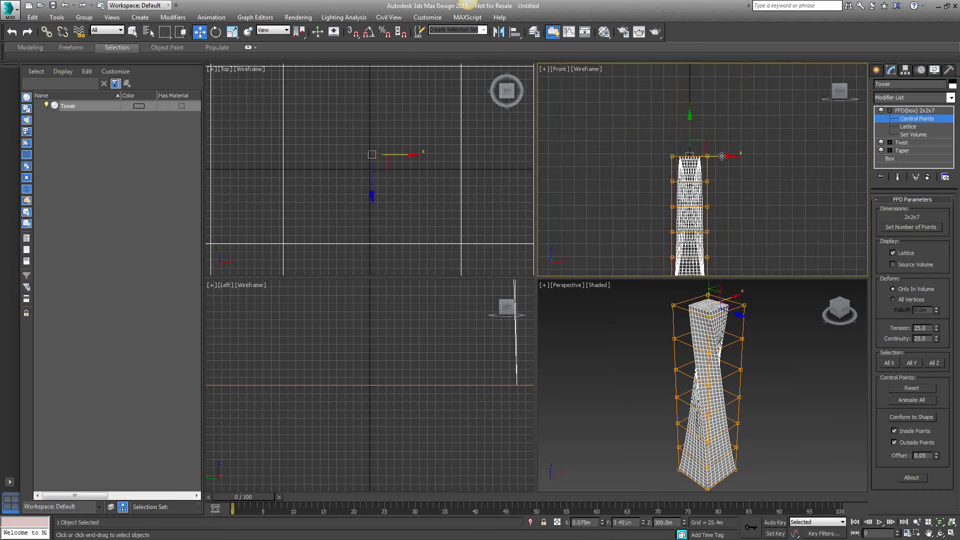
pyautogui.moveTo(721, 157); pyautogui.dragTo(725, 159)
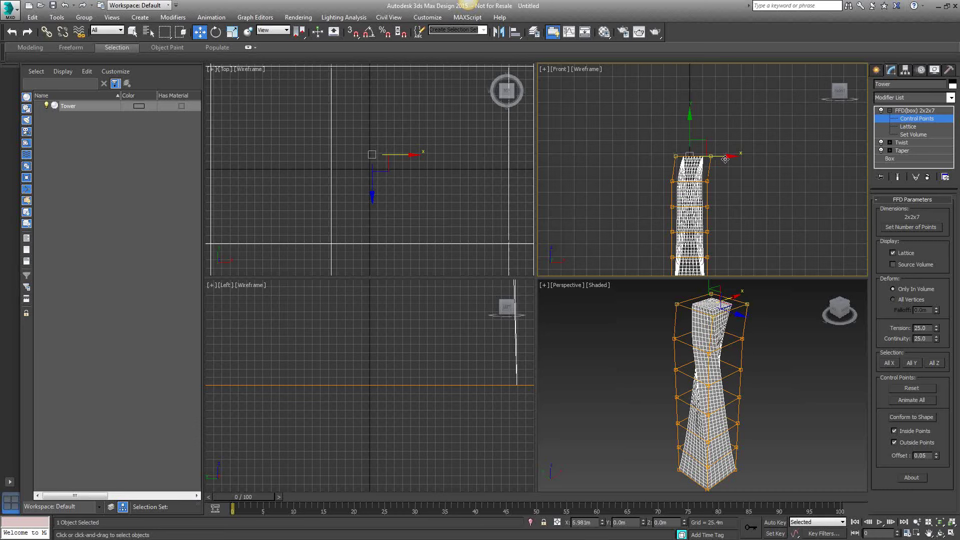
pyautogui.moveTo(724, 159); pyautogui.dragTo(727, 168)
# Push the middle lattice row right and an upper row left, then deselect
pyautogui.scroll(1, 719, 194)
pyautogui.moveTo(718, 194); pyautogui.dragTo(711, 144, button='middle')
pyautogui.scroll(1, 689, 149)
pyautogui.moveTo(640, 182); pyautogui.dragTo(728, 210)
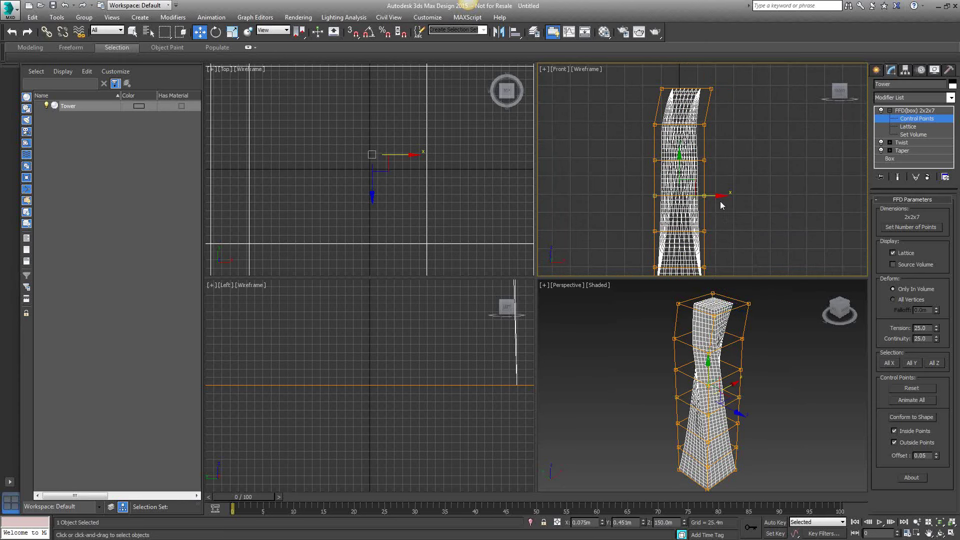
pyautogui.moveTo(713, 195); pyautogui.dragTo(716, 196)
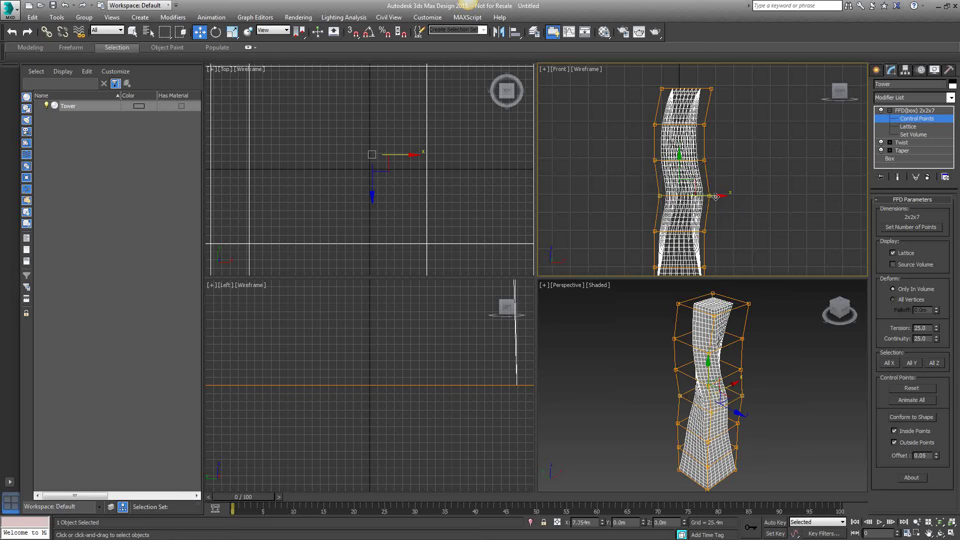
pyautogui.moveTo(720, 149); pyautogui.dragTo(631, 170)
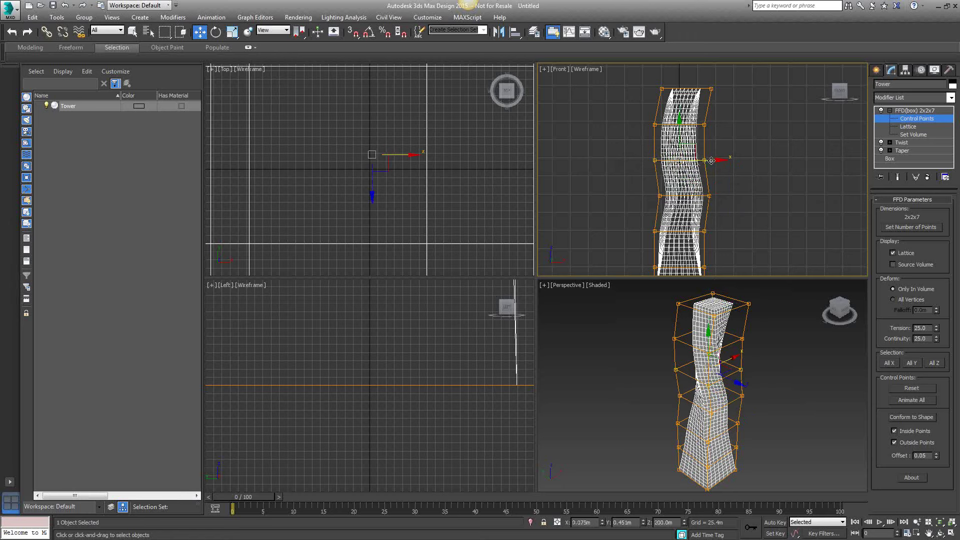
pyautogui.moveTo(713, 160); pyautogui.dragTo(714, 190)
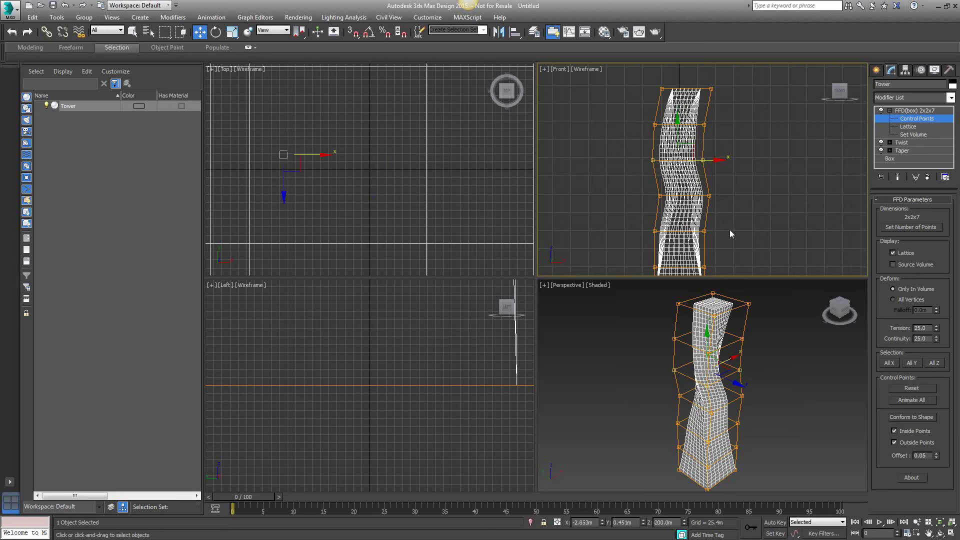
pyautogui.scroll(-3, 732, 200)
pyautogui.scroll(1, 732, 180)
pyautogui.moveTo(728, 172); pyautogui.dragTo(720, 195, button='middle')
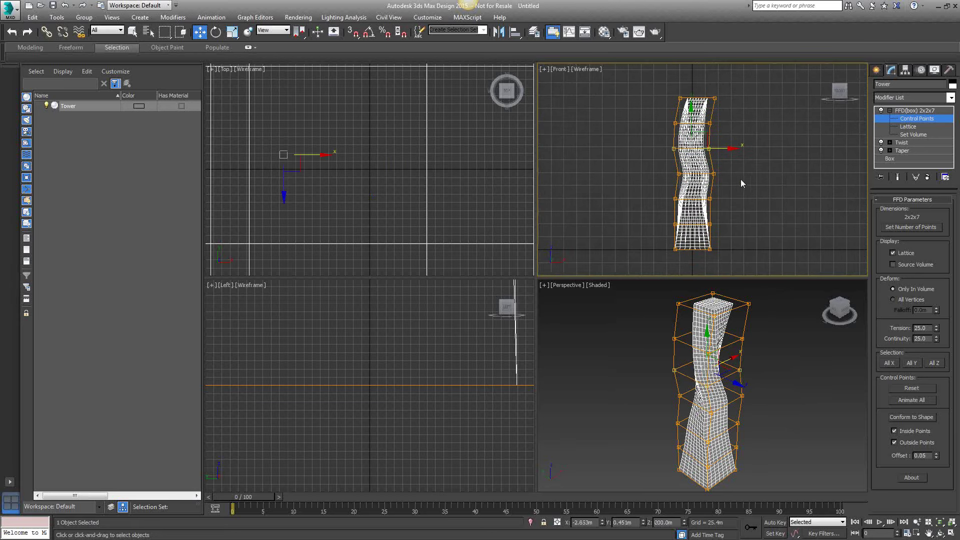
pyautogui.click(784, 169)
pyautogui.click(902, 118)
# Exit the FFD Control Points sub-object level and deselect the tower
pyautogui.click(904, 116)
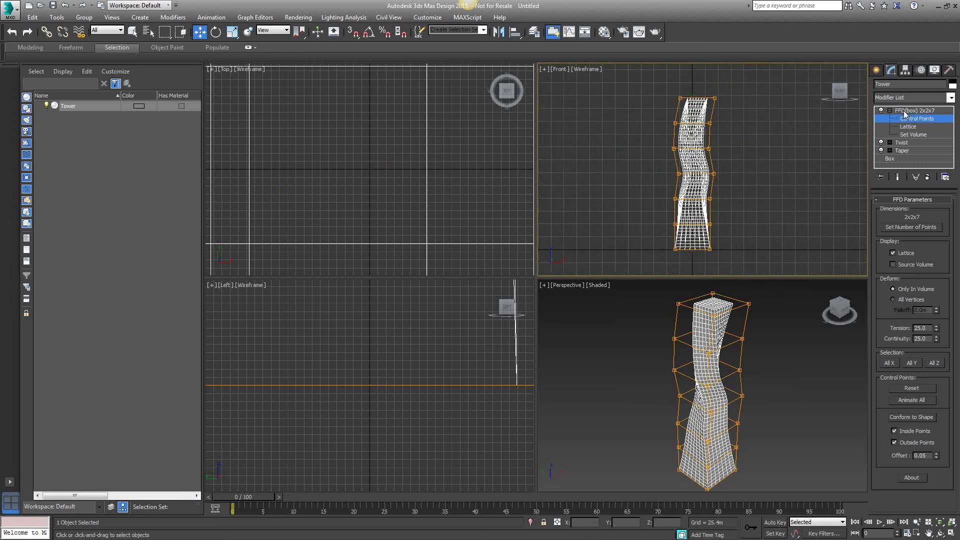
pyautogui.click(890, 110)
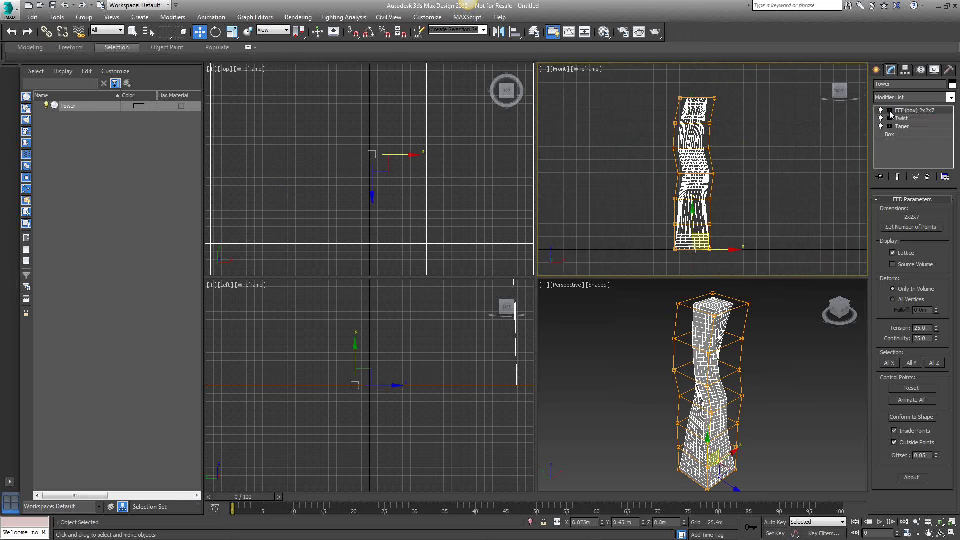
pyautogui.click(769, 151)
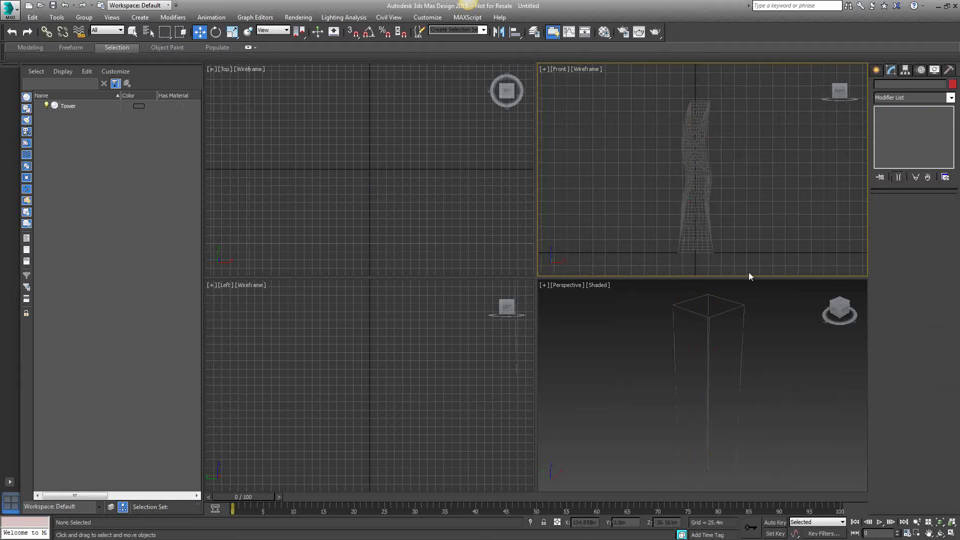
# Maximize the Perspective view with Alt+W, orbit around the wavy tower and reselect it
pyautogui.keyDown('alt'); pyautogui.moveTo(750, 340); pyautogui.dragTo(703, 382, button='middle'); pyautogui.keyUp('alt')
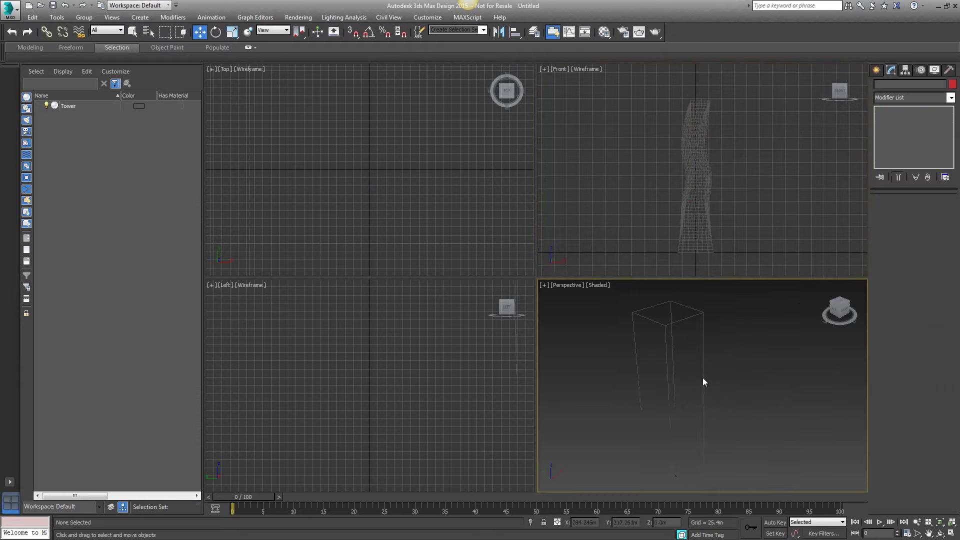
pyautogui.hotkey('alt', 'w')
pyautogui.scroll(-3, 602, 307)
pyautogui.scroll(2, 593, 325)
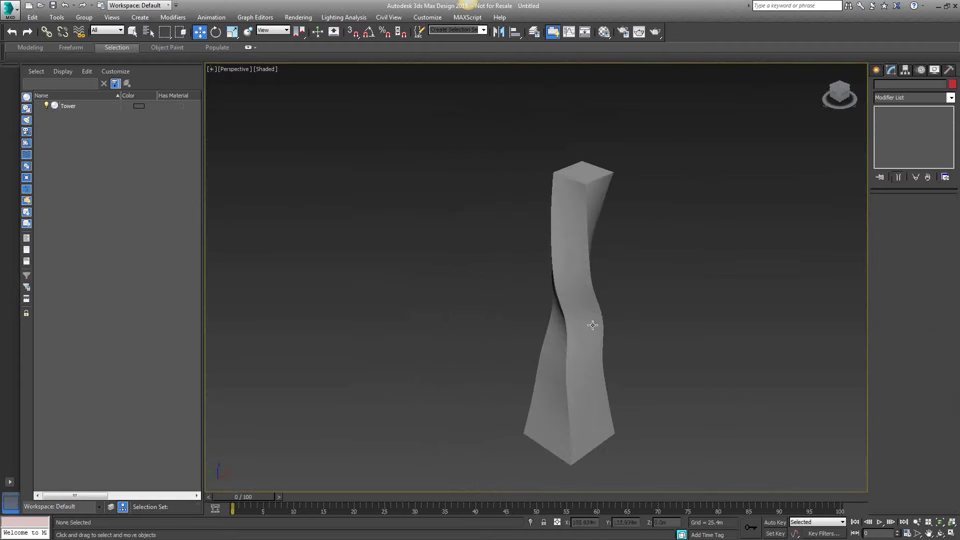
pyautogui.keyDown('alt'); pyautogui.moveTo(593, 325); pyautogui.dragTo(565, 325, button='middle'); pyautogui.keyUp('alt')
pyautogui.click(565, 325)
pyautogui.moveTo(562, 369); pyautogui.dragTo(588, 354, button='middle')
pyautogui.scroll(3, 587, 354)
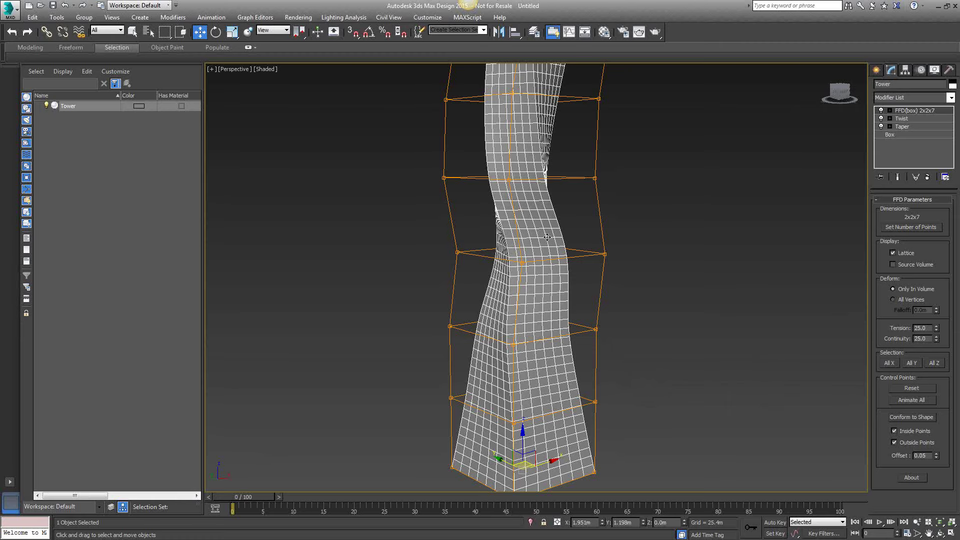
pyautogui.scroll(-5, 724, 311)
pyautogui.scroll(3, 428, 214)
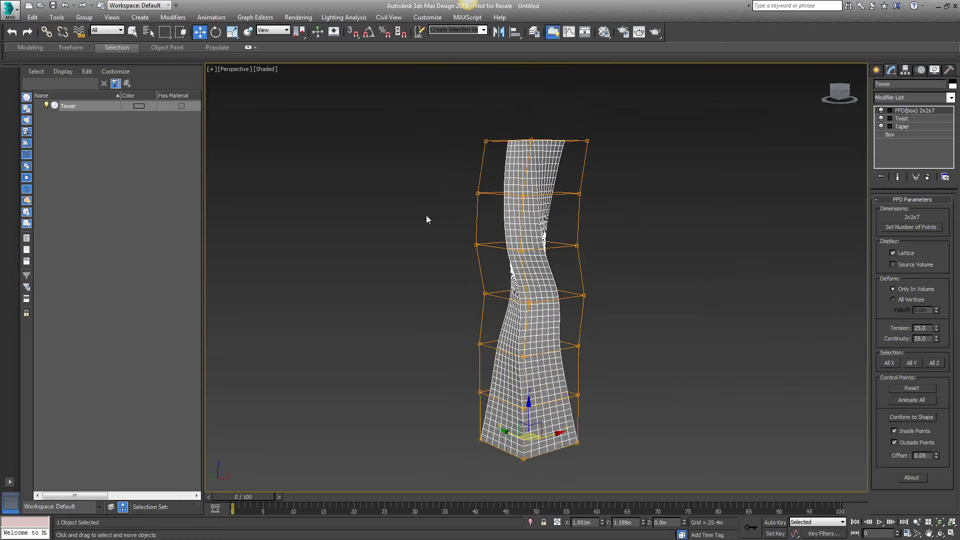
# Clone the tower through Edit > Clone as a Reference, naming the copy Mullions
pyautogui.click(32, 17)
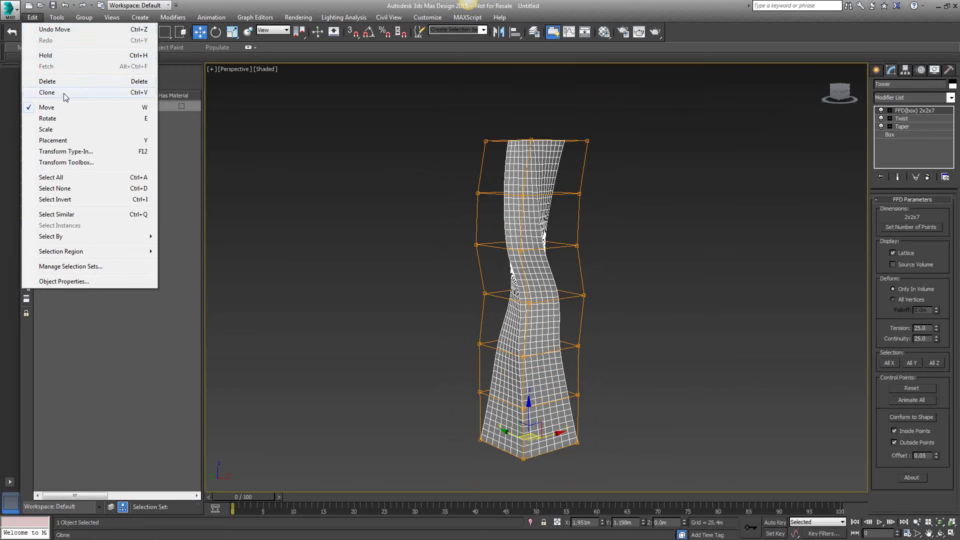
pyautogui.click(64, 93)
pyautogui.moveTo(482, 218); pyautogui.dragTo(372, 176)
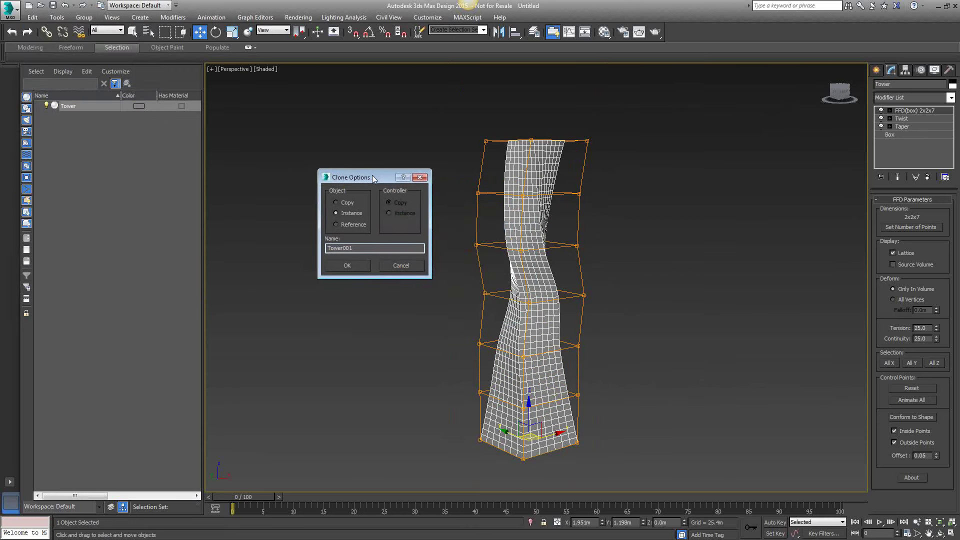
pyautogui.click(335, 225)
pyautogui.moveTo(360, 248); pyautogui.dragTo(298, 256)
pyautogui.write('Glas')
pyautogui.press('BackSpace')
pyautogui.press('BackSpace')
pyautogui.press('BackSpace')
pyautogui.press('BackSpace')
pyautogui.press('BackSpace')
pyautogui.write('Mullions')
# Confirm the Mullions clone, then select Mullions in the Scene Explorer after comparing it with Tower
pyautogui.click(350, 266)
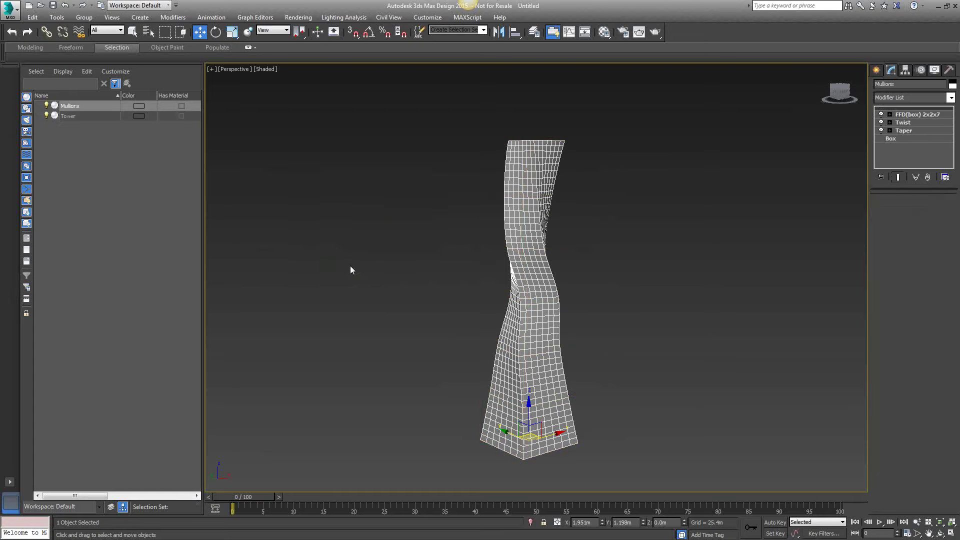
pyautogui.click(90, 115)
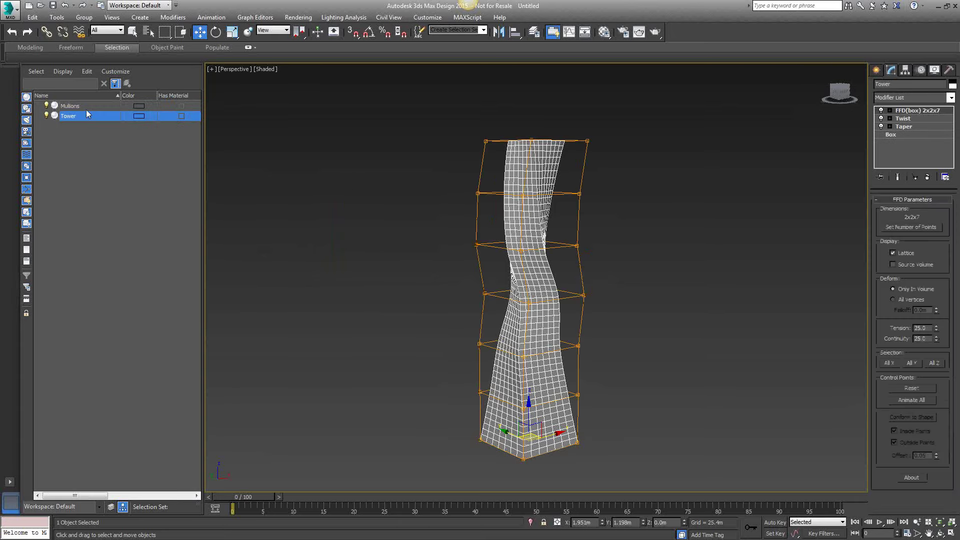
pyautogui.click(86, 106)
pyautogui.click(86, 115)
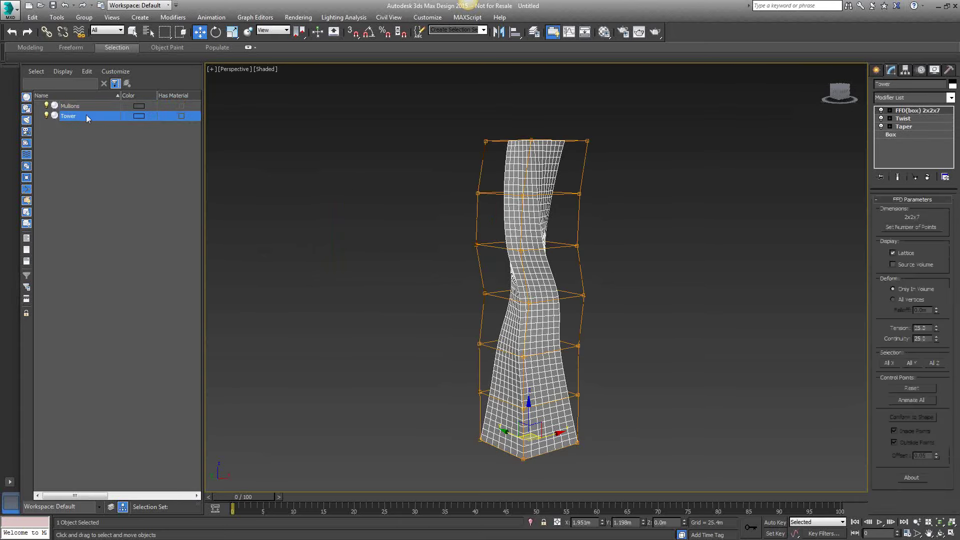
pyautogui.click(88, 106)
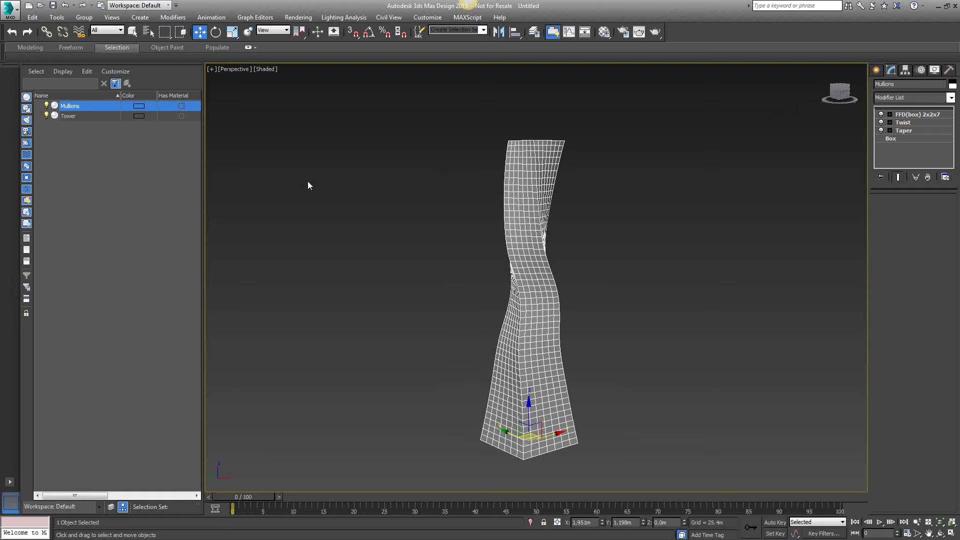
pyautogui.click(85, 106)
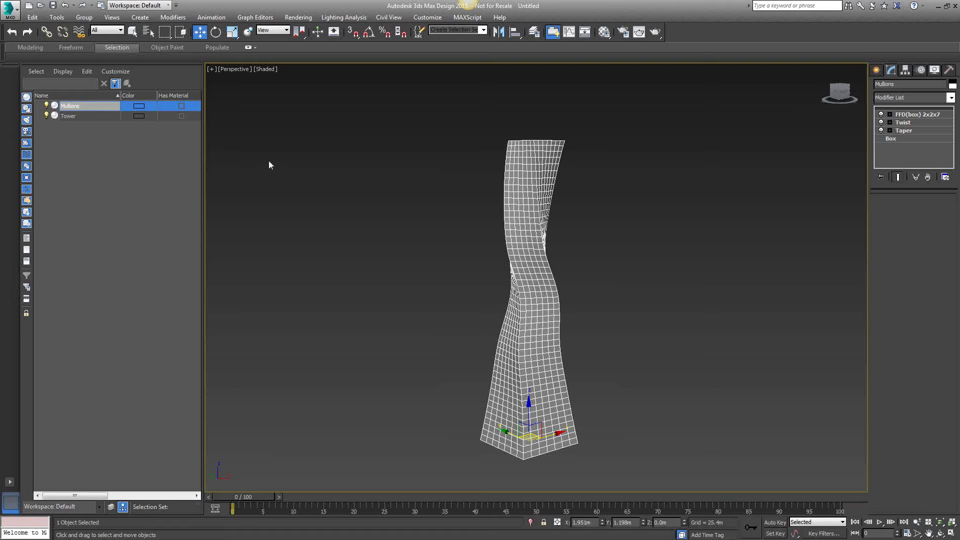
pyautogui.click(412, 206)
pyautogui.click(96, 105)
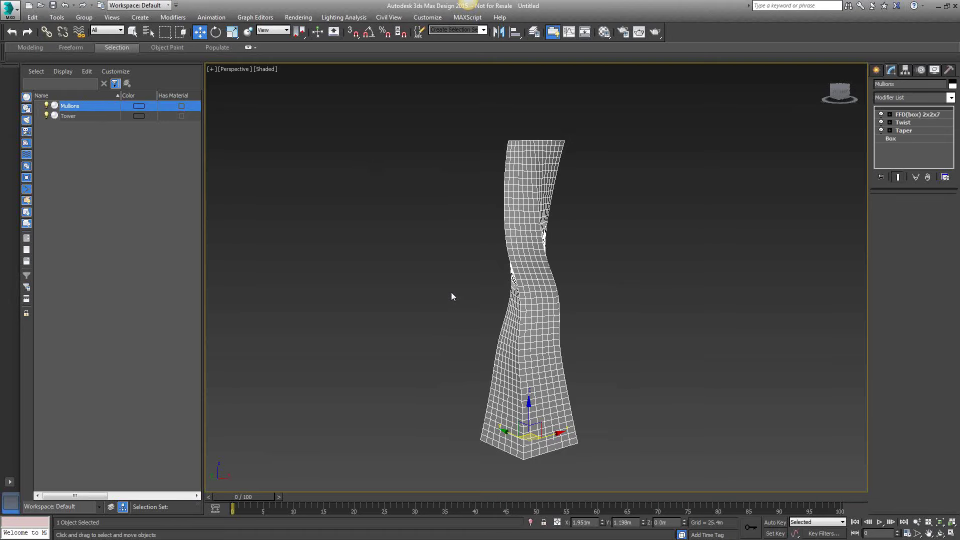
# Isolate Mullions with the quad menu's Isolate Selection, hiding Tower, and reframe the view
pyautogui.rightClick(441, 265)
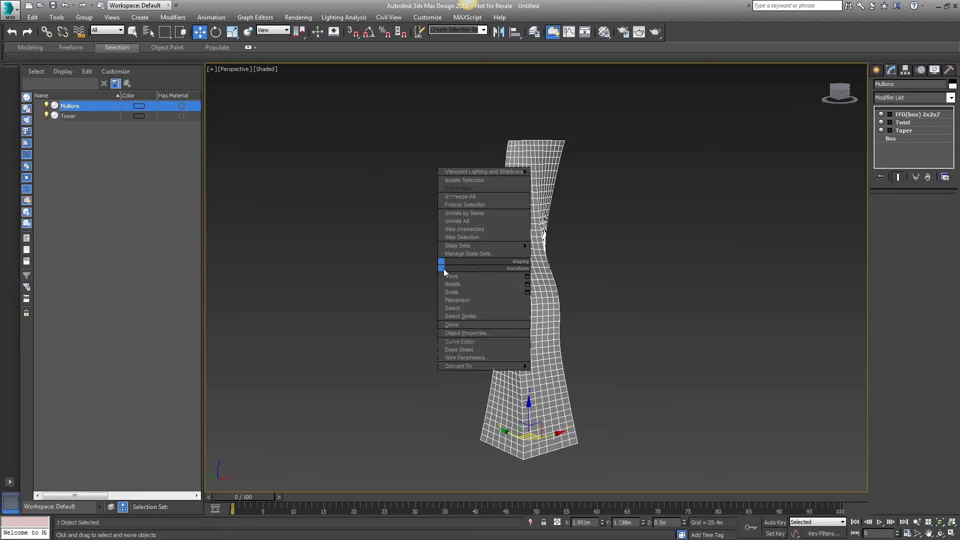
pyautogui.click(467, 180)
pyautogui.moveTo(542, 228); pyautogui.dragTo(547, 247, button='middle')
pyautogui.moveTo(489, 290); pyautogui.dragTo(529, 325, button='middle')
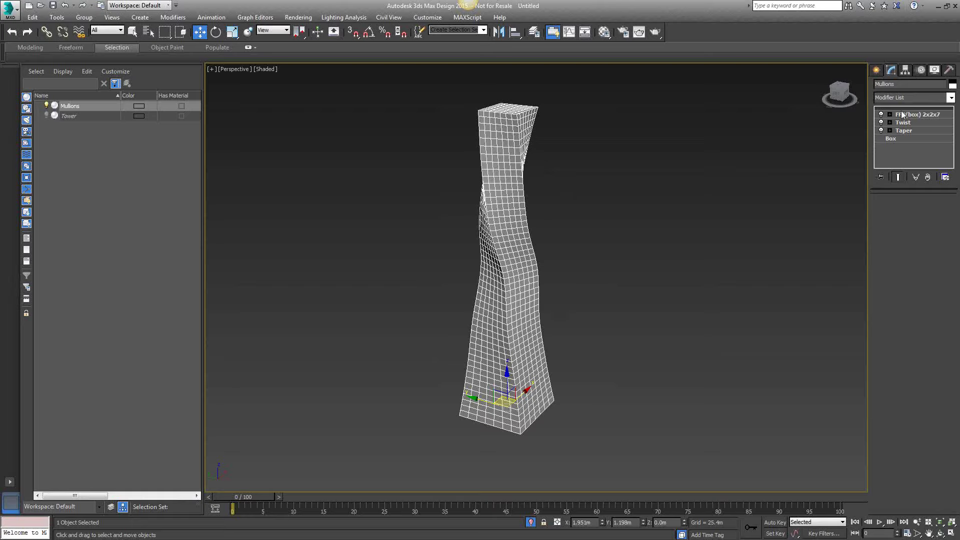
# Pick Edit Poly from the Modifier List to place it above FFD(box) 2x2x7, Twist and Taper
pyautogui.click(950, 98)
pyautogui.press('e')
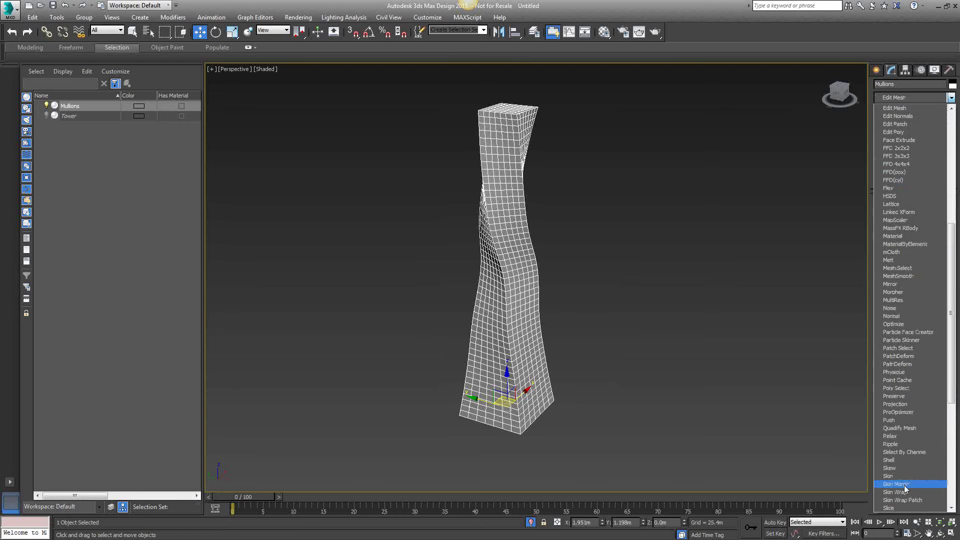
pyautogui.click(903, 132)
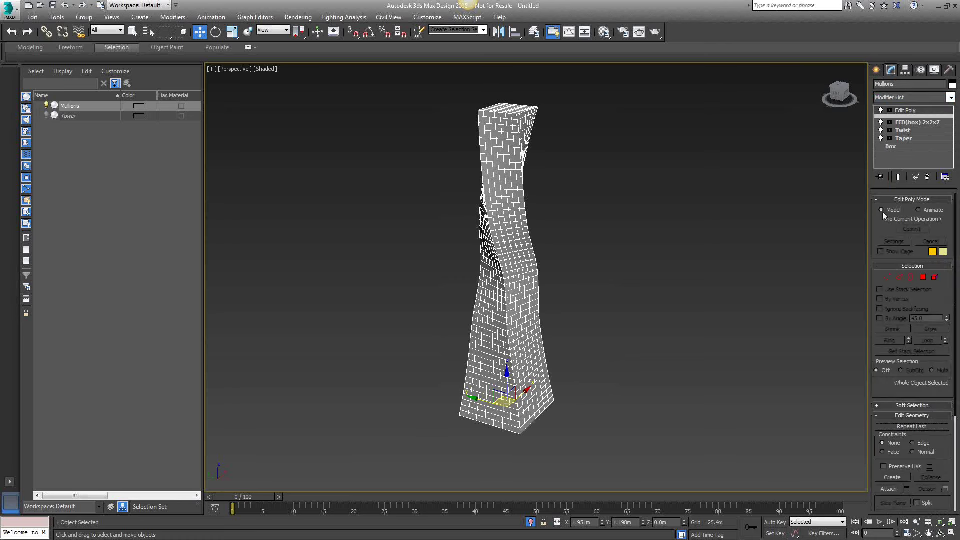
# Reframe the tower and restore the four-viewport layout with Alt+W
pyautogui.moveTo(638, 270); pyautogui.dragTo(652, 272, button='middle')
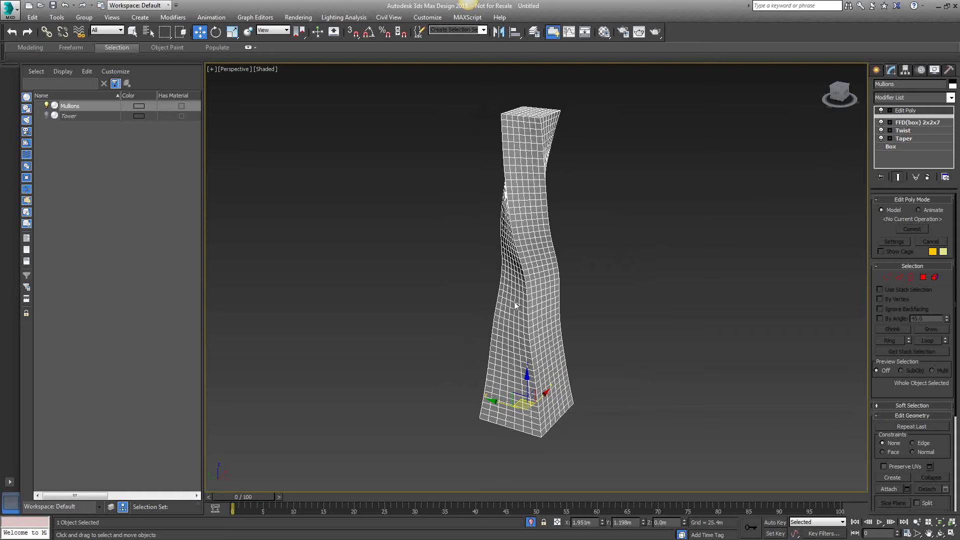
pyautogui.moveTo(557, 208); pyautogui.dragTo(550, 226, button='middle')
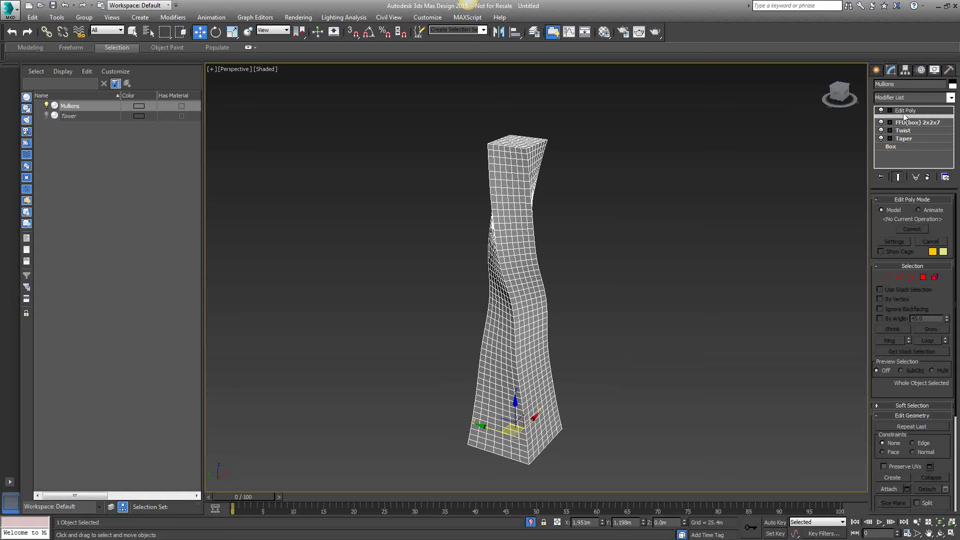
pyautogui.moveTo(550, 297); pyautogui.dragTo(585, 316, button='middle')
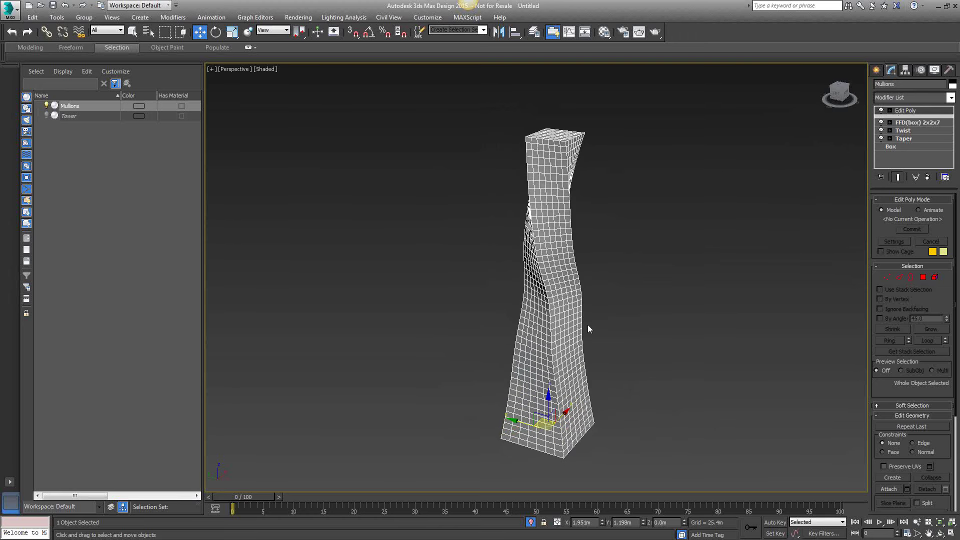
pyautogui.hotkey('alt', 'w')
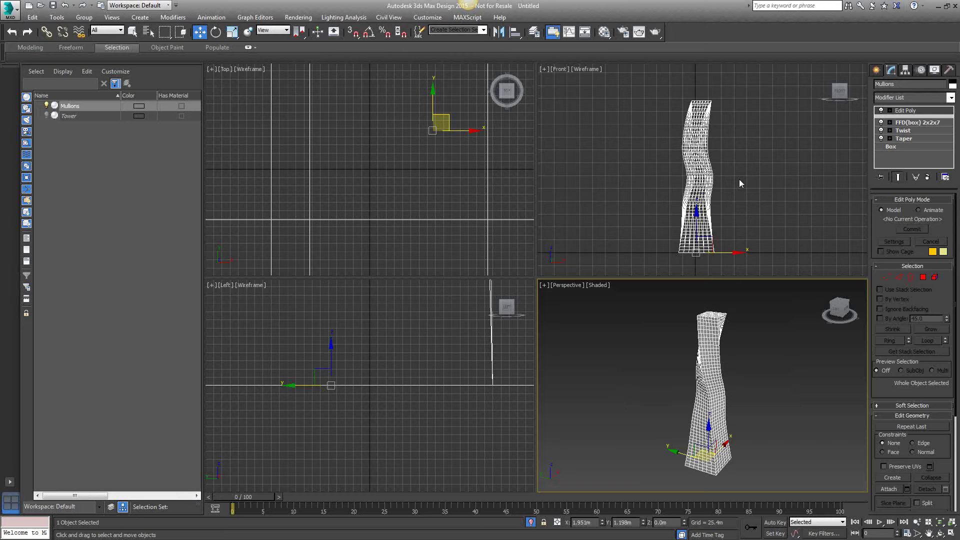
pyautogui.click(738, 179)
pyautogui.moveTo(736, 177); pyautogui.dragTo(729, 202, button='middle')
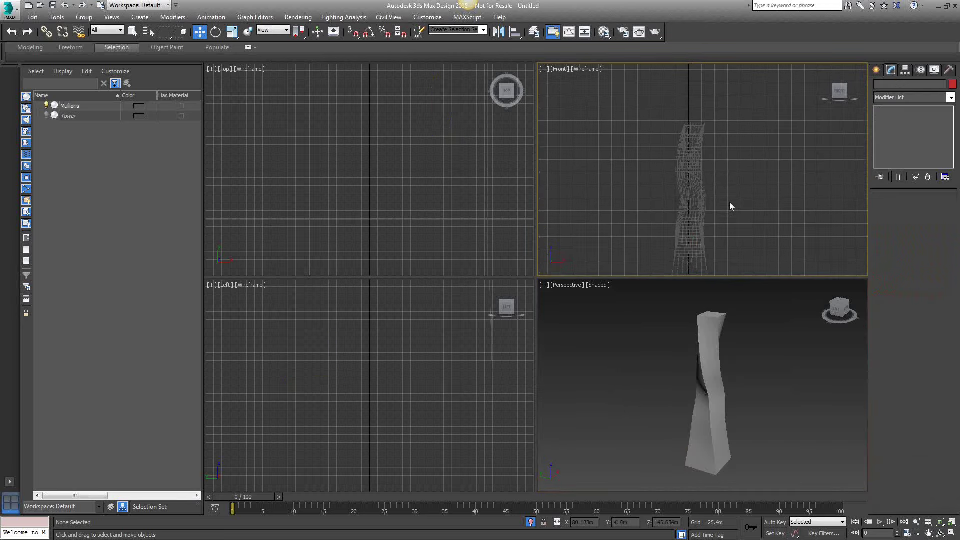
# Reselect the Mullions tower and expand Edit Poly to show Vertex through Element levels
pyautogui.click(905, 98)
pyautogui.click(892, 72)
pyautogui.click(714, 330)
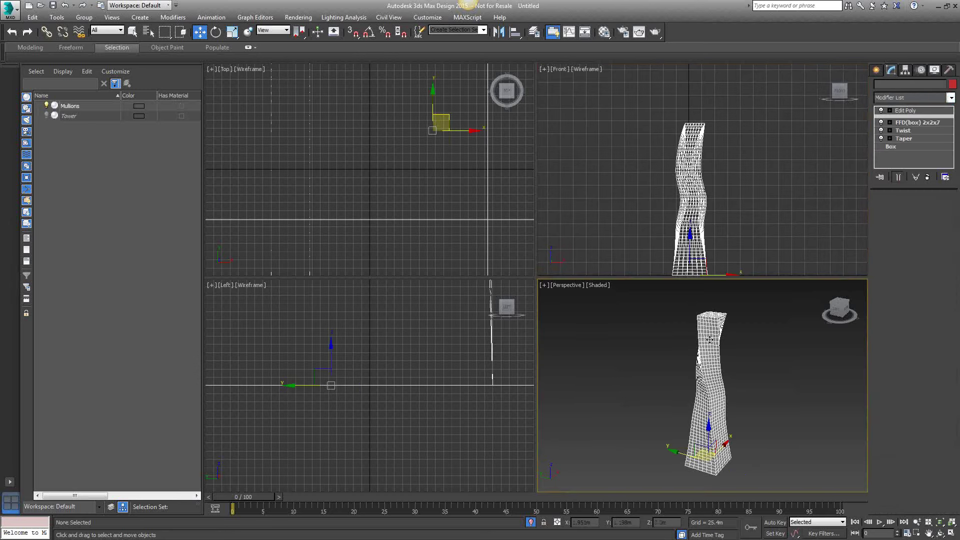
pyautogui.click(889, 110)
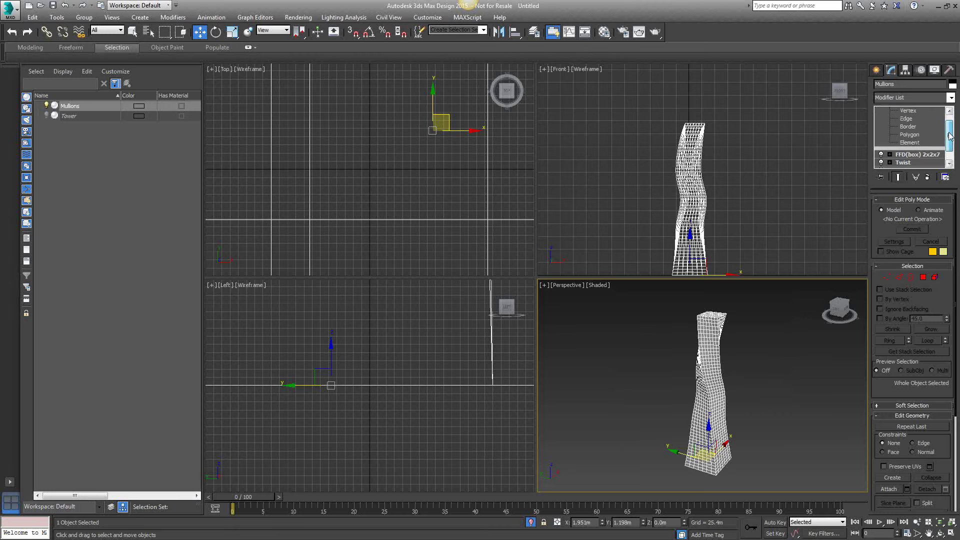
# Switch Edit Poly to Polygon level and maximize Perspective, looking down at the tower top
pyautogui.click(915, 134)
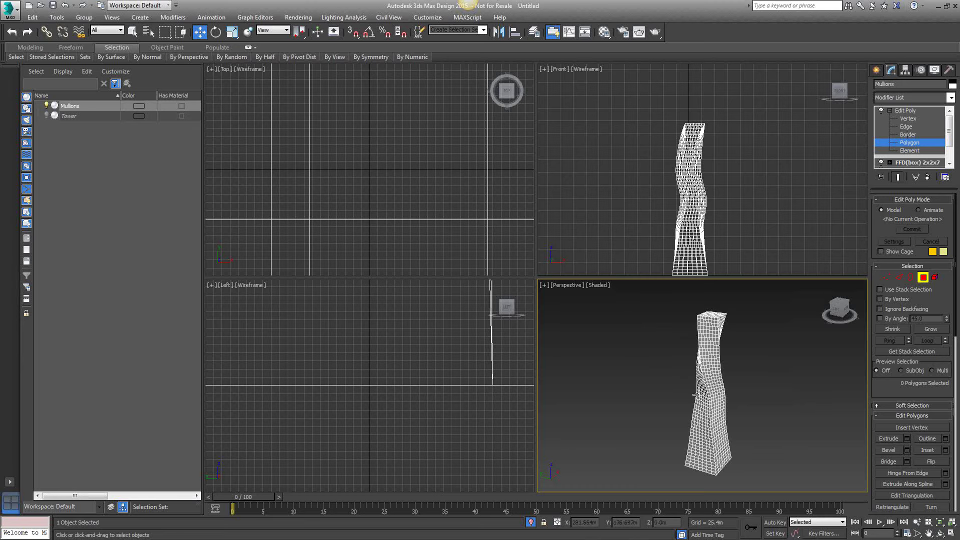
pyautogui.hotkey('alt', 'w')
pyautogui.keyDown('alt'); pyautogui.moveTo(535, 276); pyautogui.dragTo(588, 328, button='middle'); pyautogui.keyUp('alt')
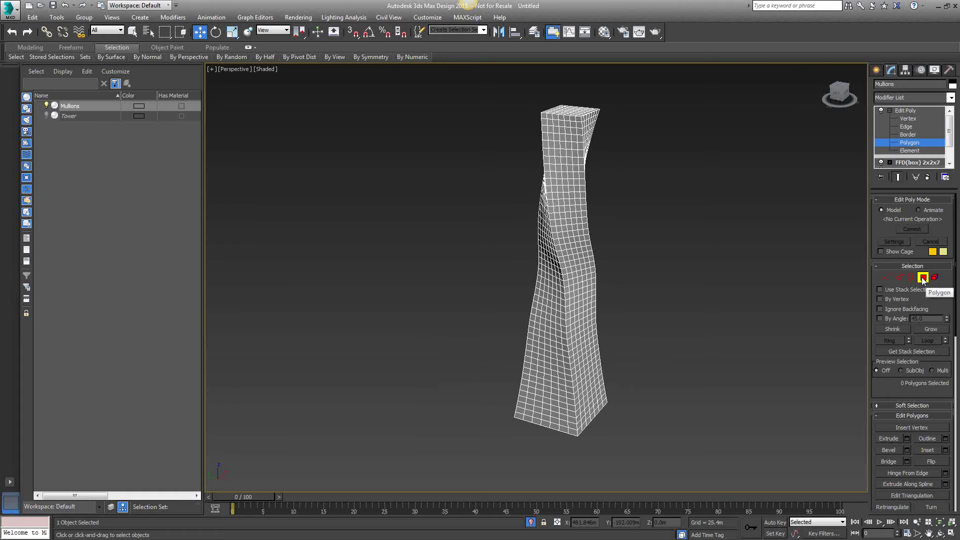
pyautogui.moveTo(593, 228); pyautogui.dragTo(582, 240, button='middle')
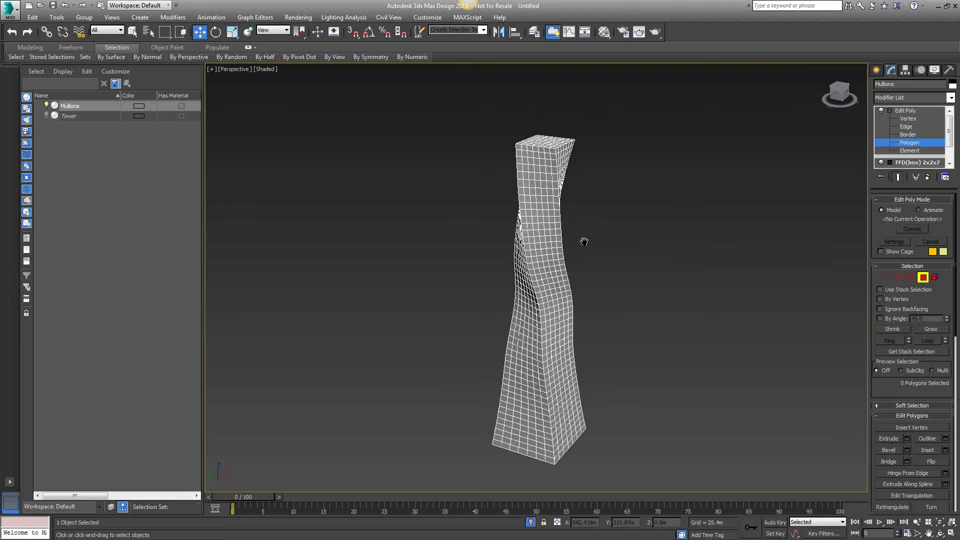
pyautogui.keyDown('alt'); pyautogui.moveTo(583, 205); pyautogui.dragTo(554, 166, button='middle'); pyautogui.keyUp('alt')
pyautogui.scroll(5, 554, 166)
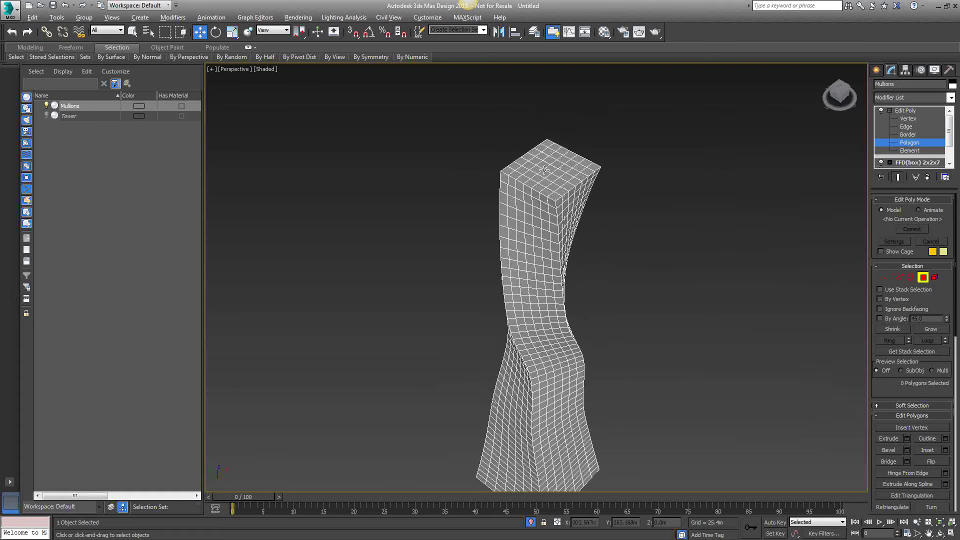
# Select a centre top polygon, grow it to the whole 49-polygon top face, and delete it
pyautogui.click(554, 166)
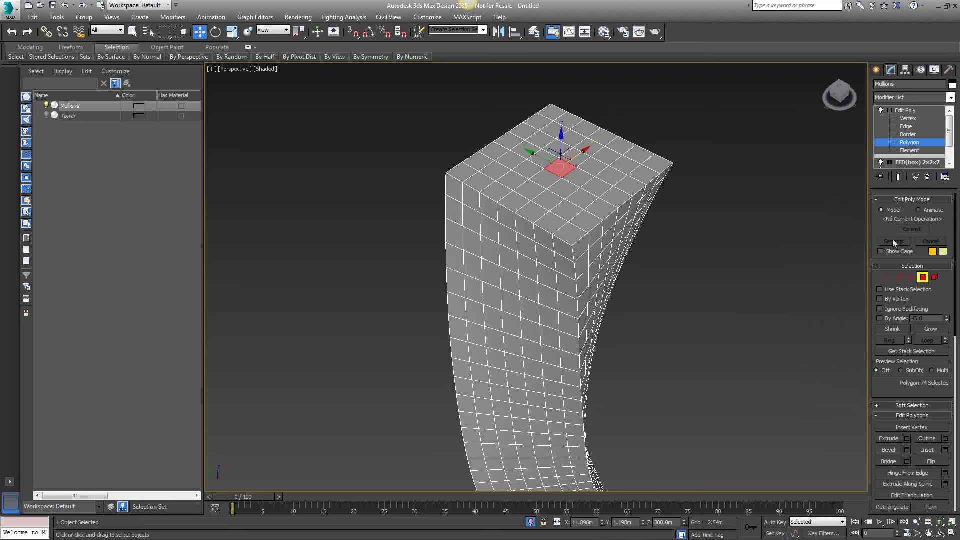
pyautogui.click(931, 329)
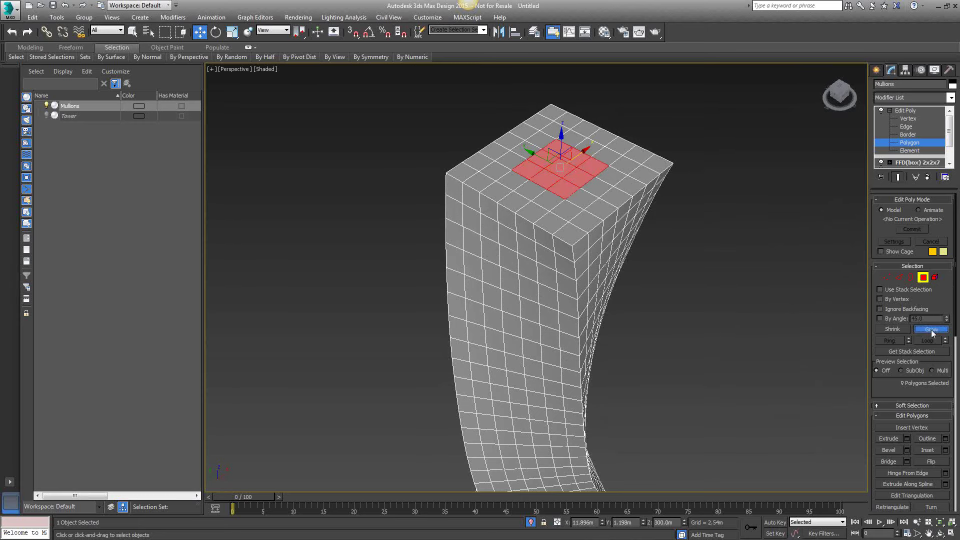
pyautogui.click(931, 331)
pyautogui.click(930, 331)
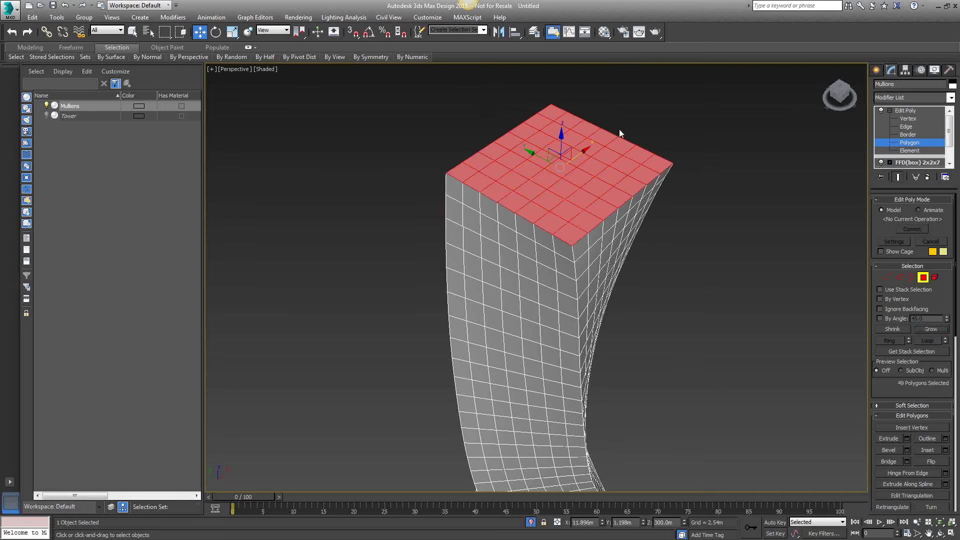
pyautogui.moveTo(601, 190); pyautogui.dragTo(560, 186, button='middle')
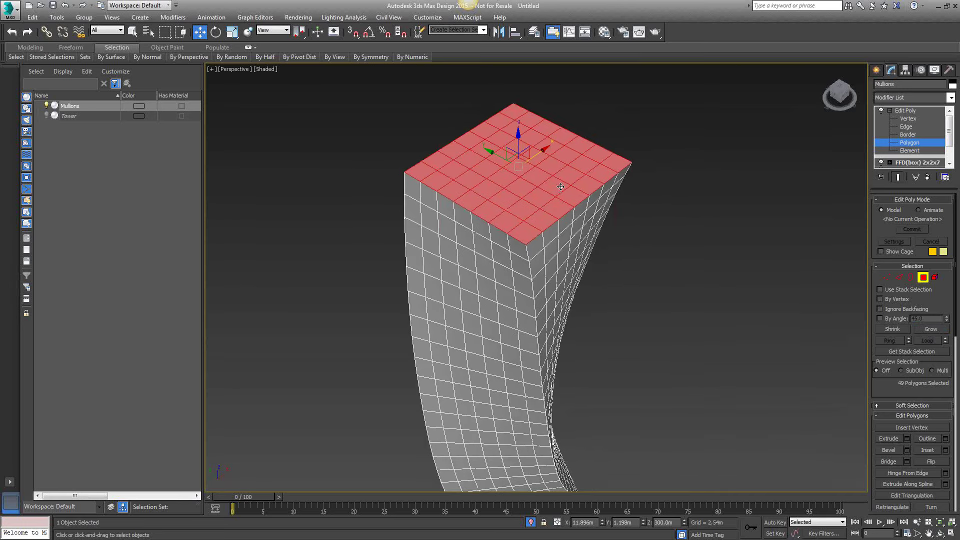
pyautogui.press('Delete')
pyautogui.scroll(-6, 587, 278)
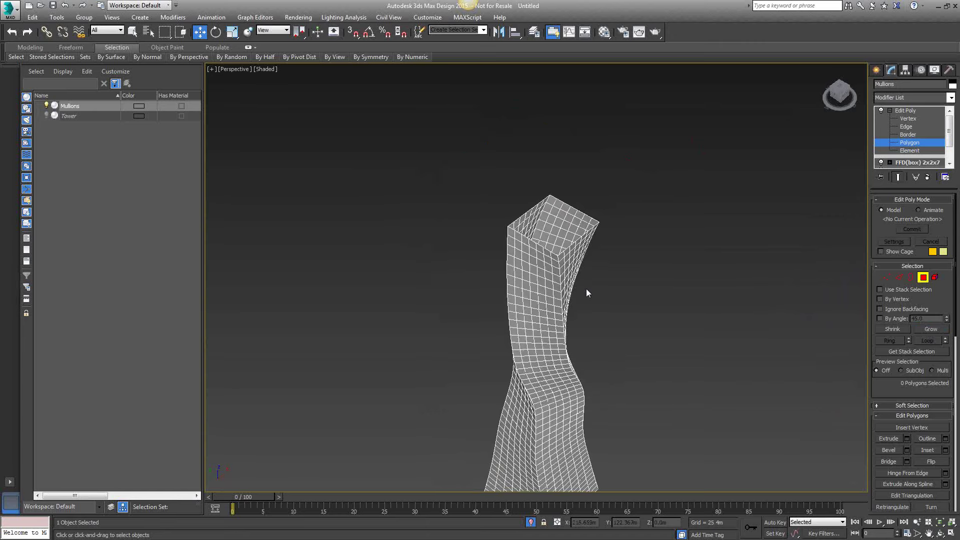
pyautogui.keyDown('alt'); pyautogui.moveTo(585, 291); pyautogui.dragTo(550, 280, button='middle'); pyautogui.keyUp('alt')
# Select a bottom polygon, grow it to the whole bottom face, then clear the selection
pyautogui.click(510, 452)
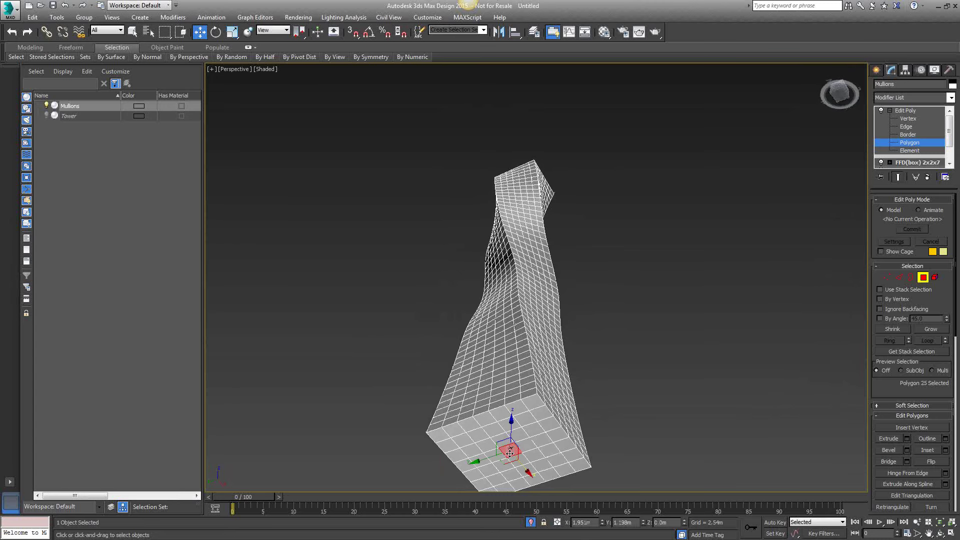
pyautogui.moveTo(509, 453); pyautogui.dragTo(551, 362, button='middle')
pyautogui.click(930, 329)
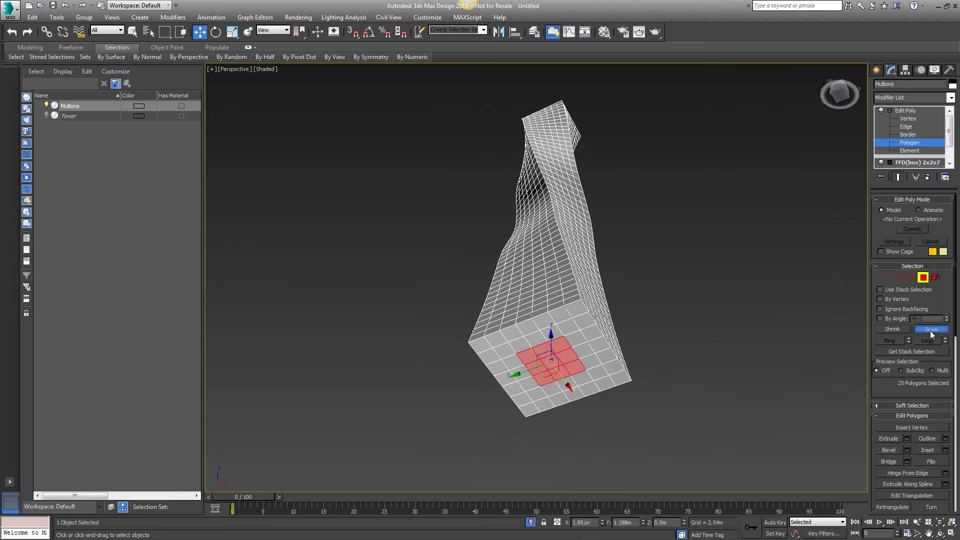
pyautogui.click(930, 330)
pyautogui.click(850, 325)
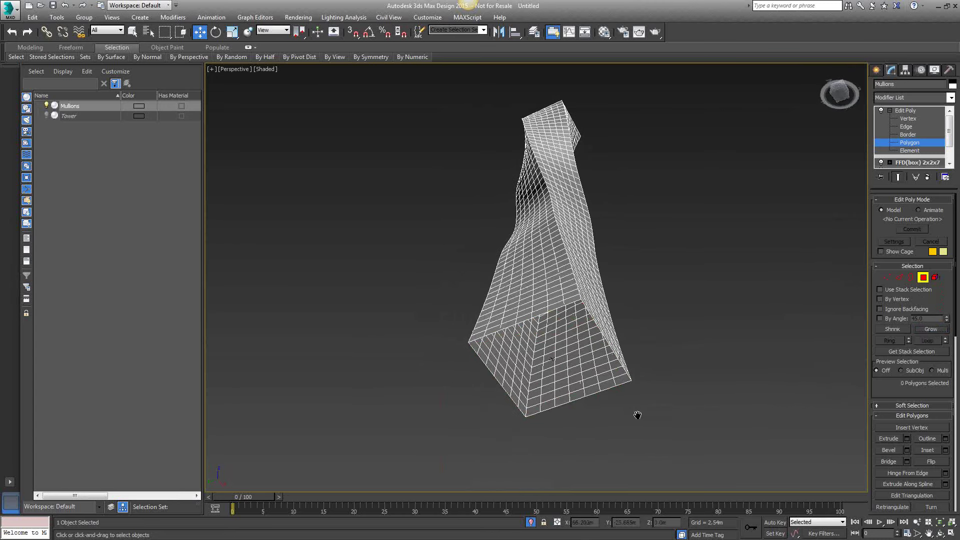
pyautogui.scroll(-5, 630, 392)
pyautogui.scroll(3, 636, 382)
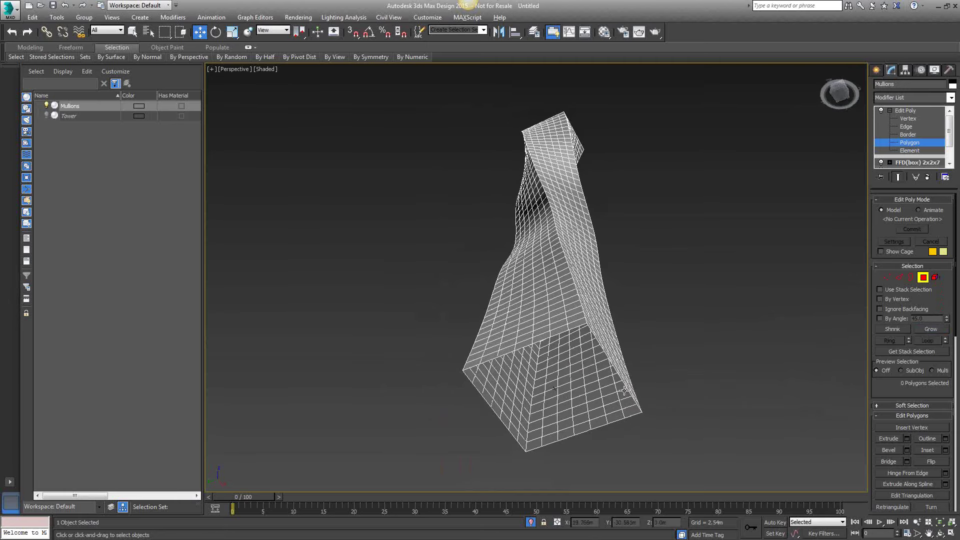
# Orbit around the tower and collapse Edit Poly to show the full modifier stack
pyautogui.keyDown('alt'); pyautogui.moveTo(637, 382); pyautogui.dragTo(625, 431, button='middle'); pyautogui.keyUp('alt')
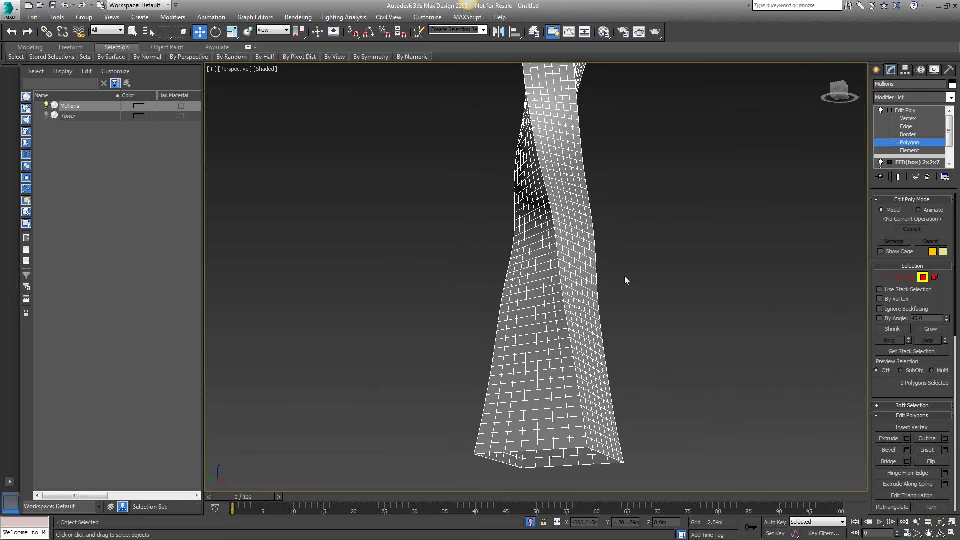
pyautogui.keyDown('alt'); pyautogui.moveTo(625, 279); pyautogui.dragTo(588, 257, button='middle'); pyautogui.keyUp('alt')
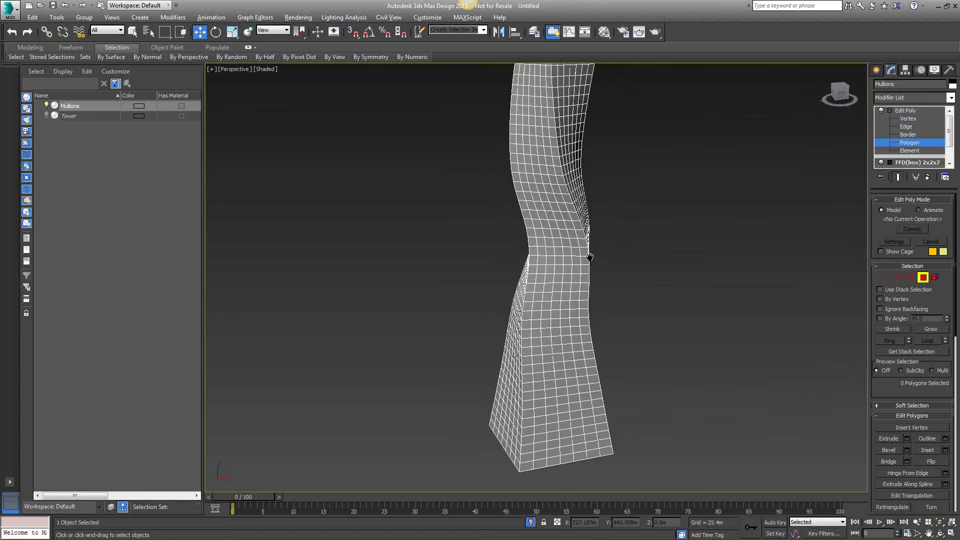
pyautogui.scroll(-5, 540, 230)
pyautogui.scroll(3, 568, 310)
pyautogui.keyDown('alt'); pyautogui.moveTo(568, 311); pyautogui.dragTo(586, 366, button='middle'); pyautogui.keyUp('alt')
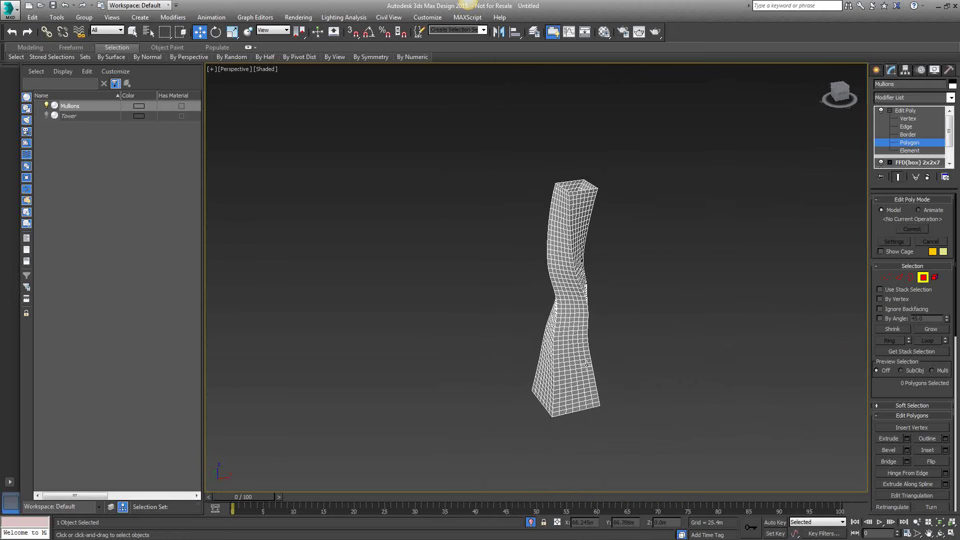
pyautogui.scroll(3, 585, 363)
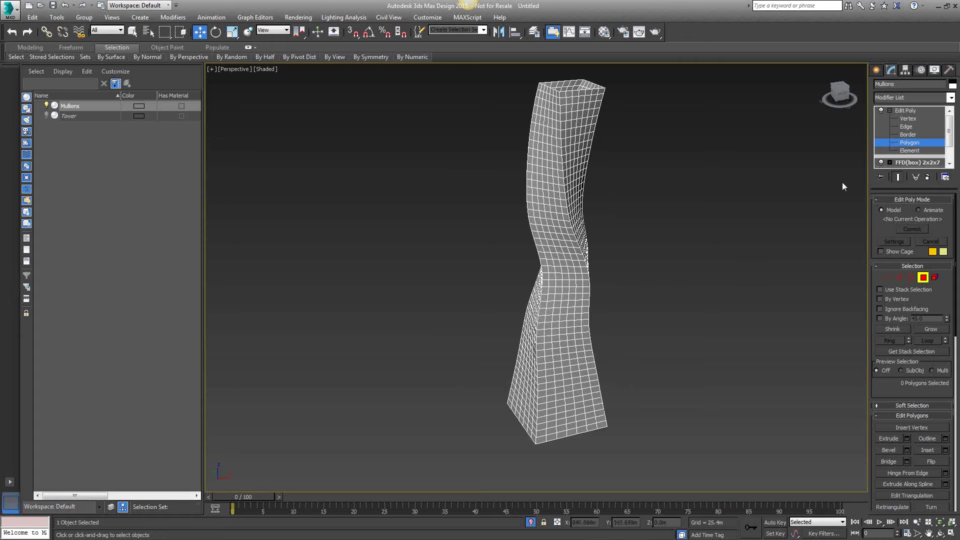
pyautogui.click(889, 110)
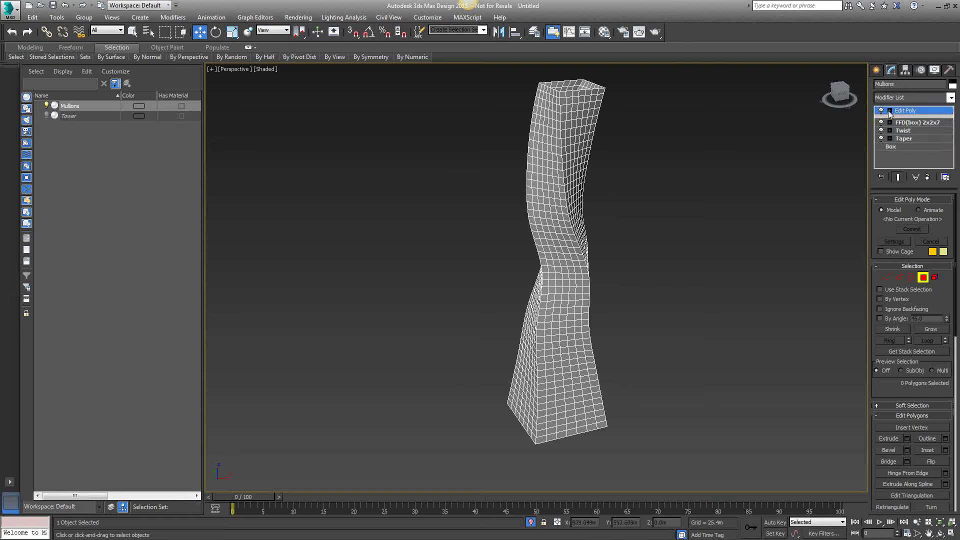
# Frame the whole tower and select all 1400 polygons with Ctrl+A
pyautogui.moveTo(778, 237); pyautogui.dragTo(782, 217, button='middle')
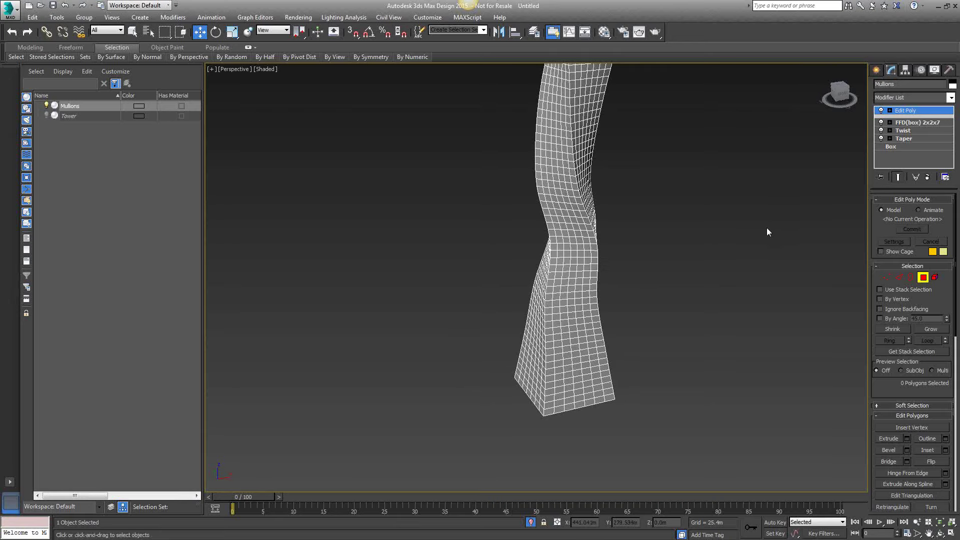
pyautogui.moveTo(790, 252); pyautogui.dragTo(779, 265, button='middle')
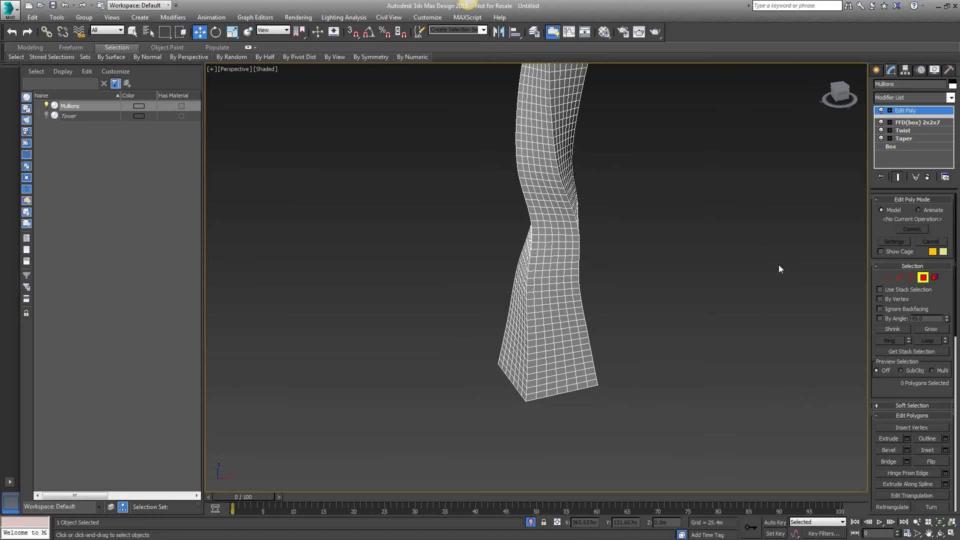
pyautogui.moveTo(778, 269); pyautogui.dragTo(543, 271, button='middle')
pyautogui.scroll(-3, 544, 273)
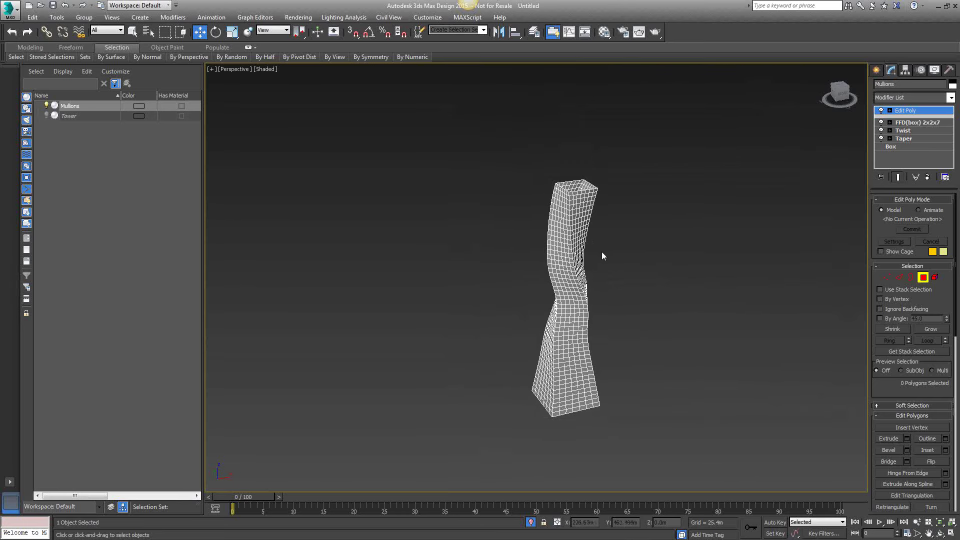
pyautogui.moveTo(617, 274)
pyautogui.mouseDown(button='middle')
pyautogui.moveTo(613, 266)
pyautogui.moveTo(614, 288)
pyautogui.mouseUp(button='middle')
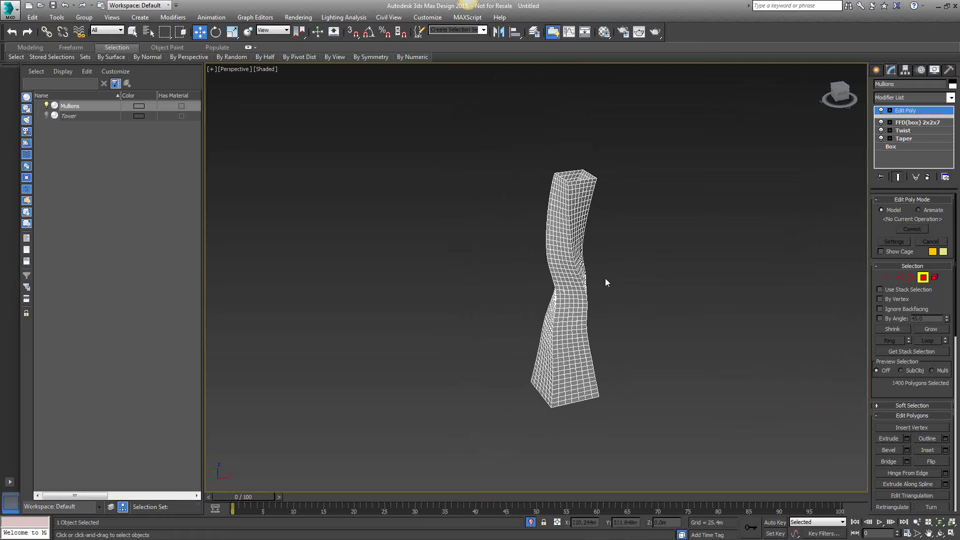
pyautogui.hotkey('ctrl', 'a')
# Widen the command panel into multiple columns and open Inset Settings for the selected polygons
pyautogui.moveTo(631, 296); pyautogui.dragTo(638, 289, button='middle')
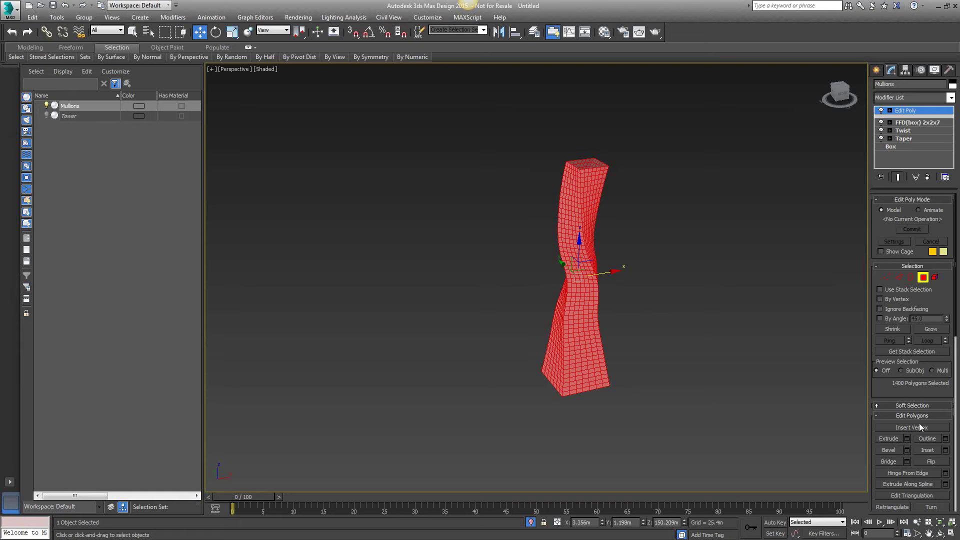
pyautogui.scroll(-5, 955, 385)
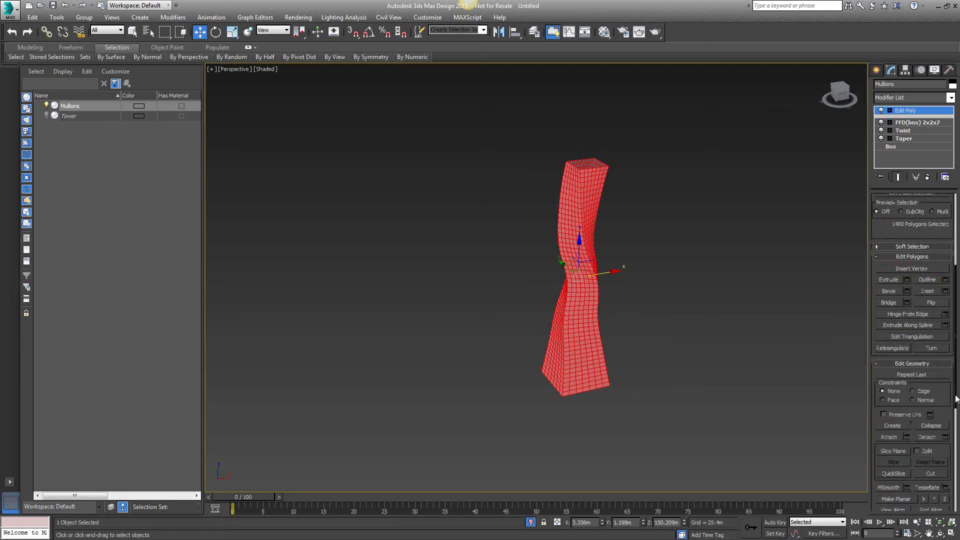
pyautogui.moveTo(868, 339); pyautogui.dragTo(711, 334)
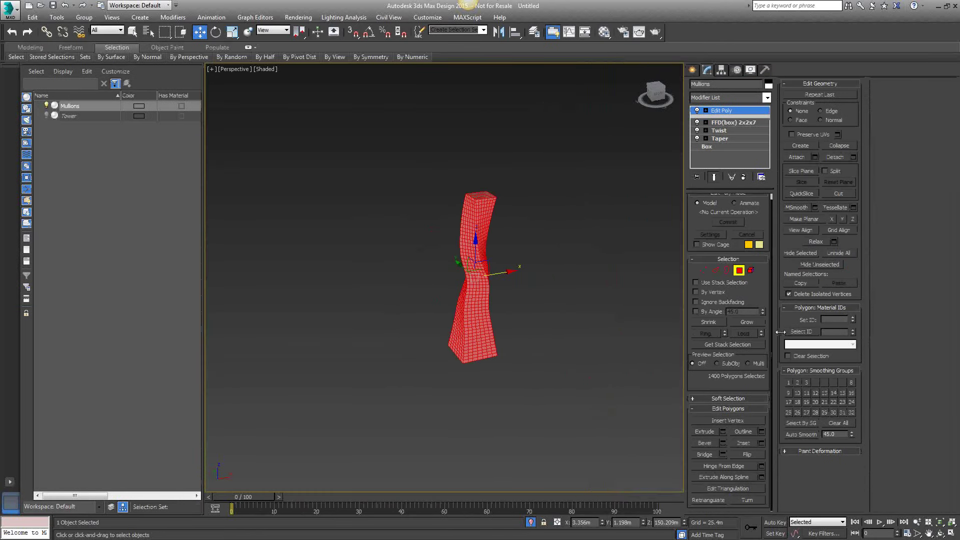
pyautogui.moveTo(685, 271); pyautogui.dragTo(753, 279)
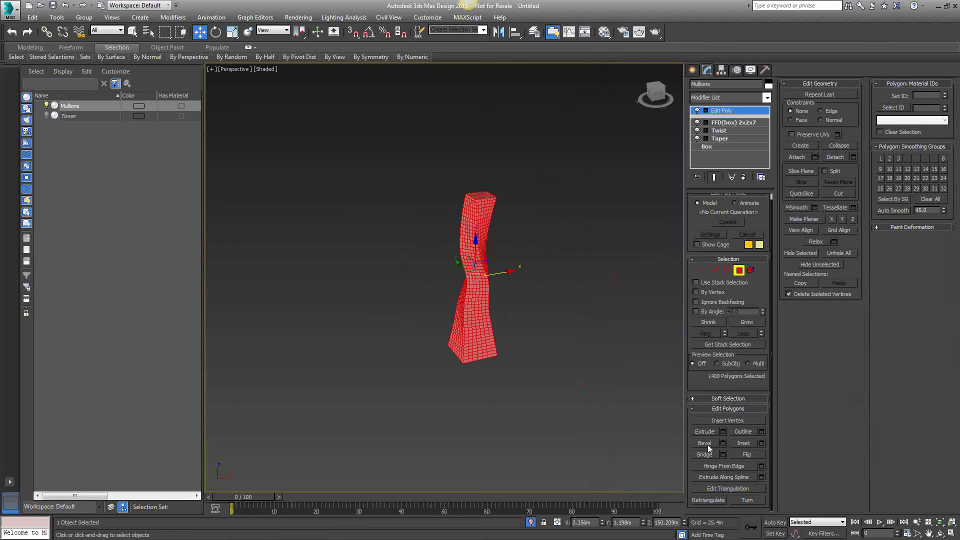
pyautogui.click(761, 443)
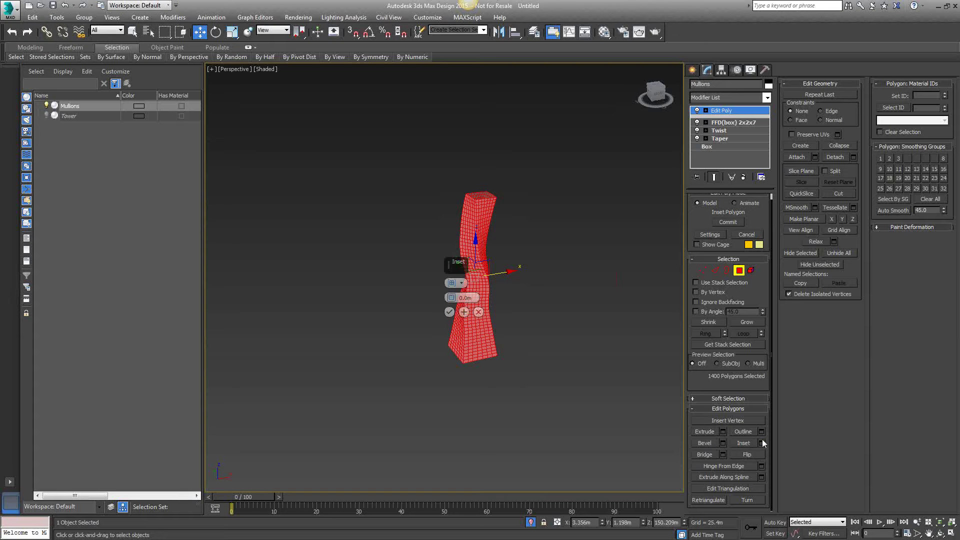
# Set the Inset caddy to By Polygon with a 0.3m amount and confirm it
pyautogui.click(461, 283)
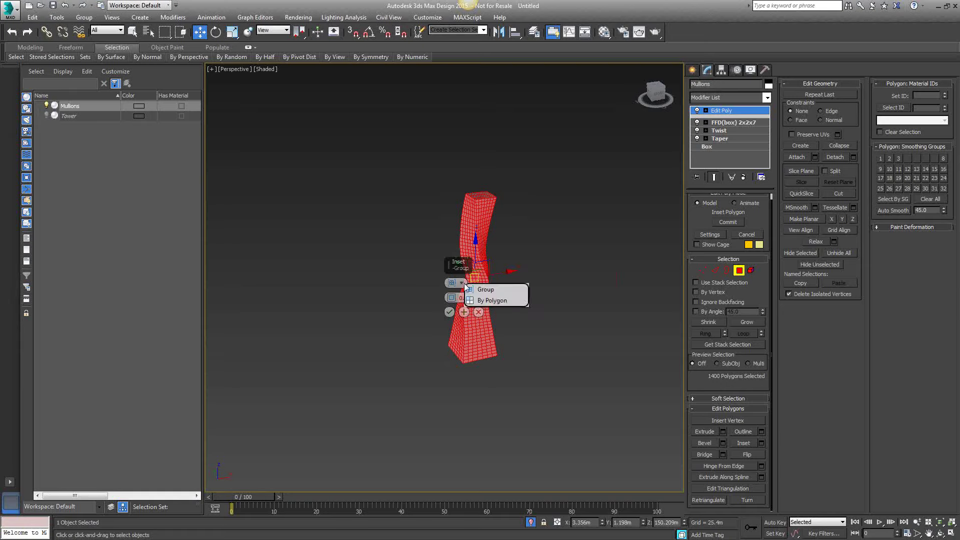
pyautogui.click(487, 302)
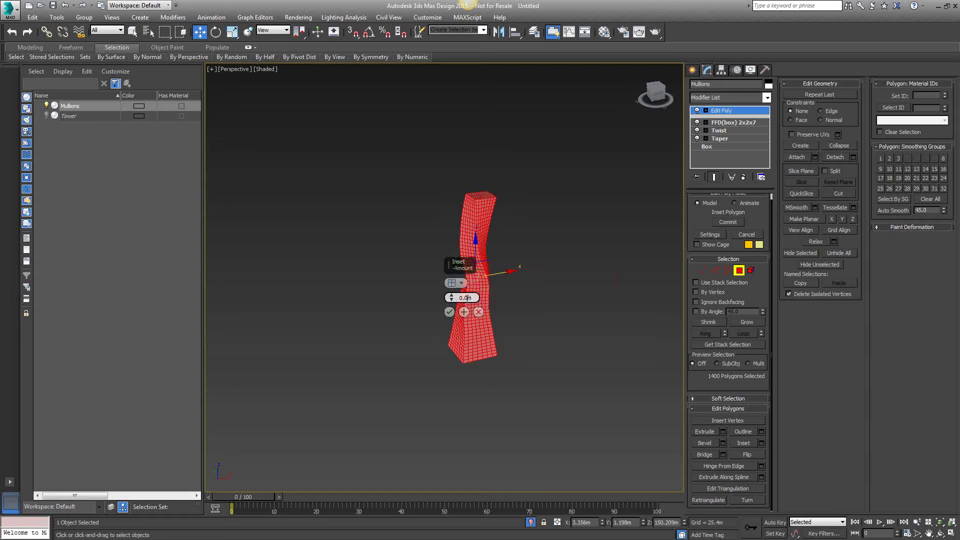
pyautogui.click(466, 298)
pyautogui.write('0.3')
pyautogui.press('Return')
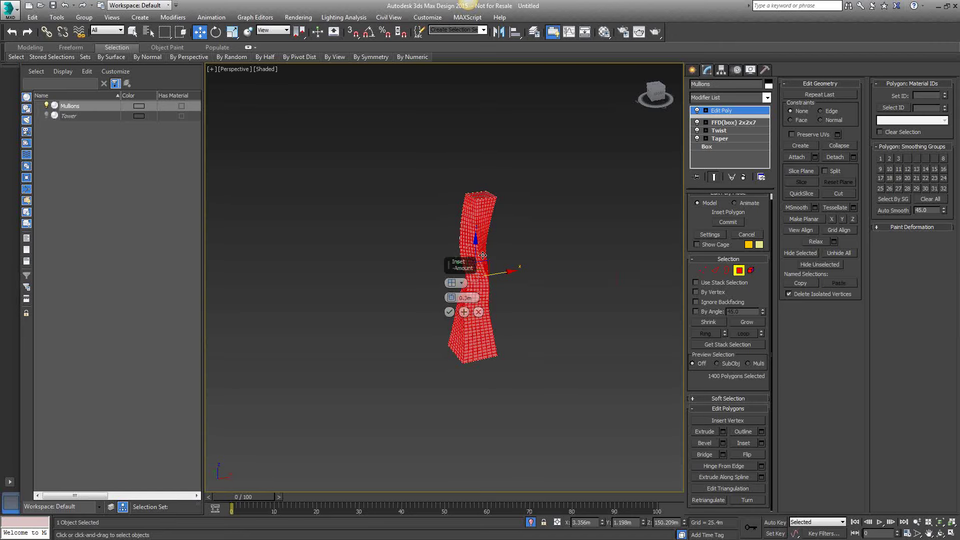
# Inspect the inset result and delete the inner panels, leaving the mullion frame
pyautogui.scroll(6, 482, 256)
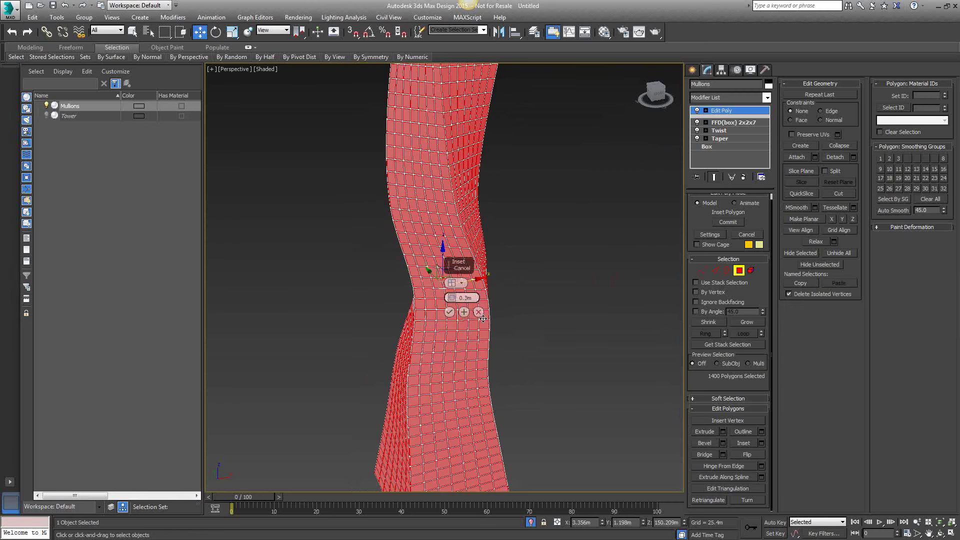
pyautogui.moveTo(483, 319); pyautogui.dragTo(489, 313, button='middle')
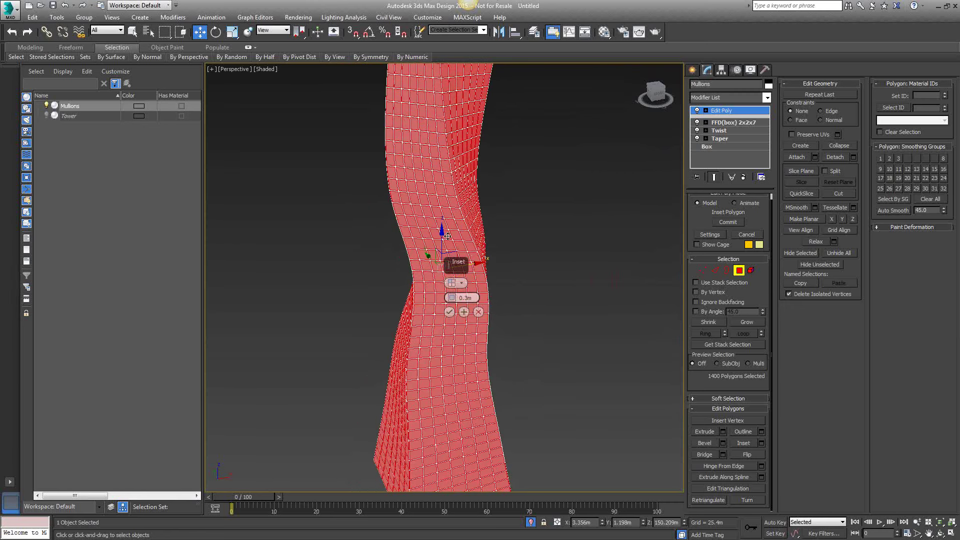
pyautogui.scroll(10, 447, 235)
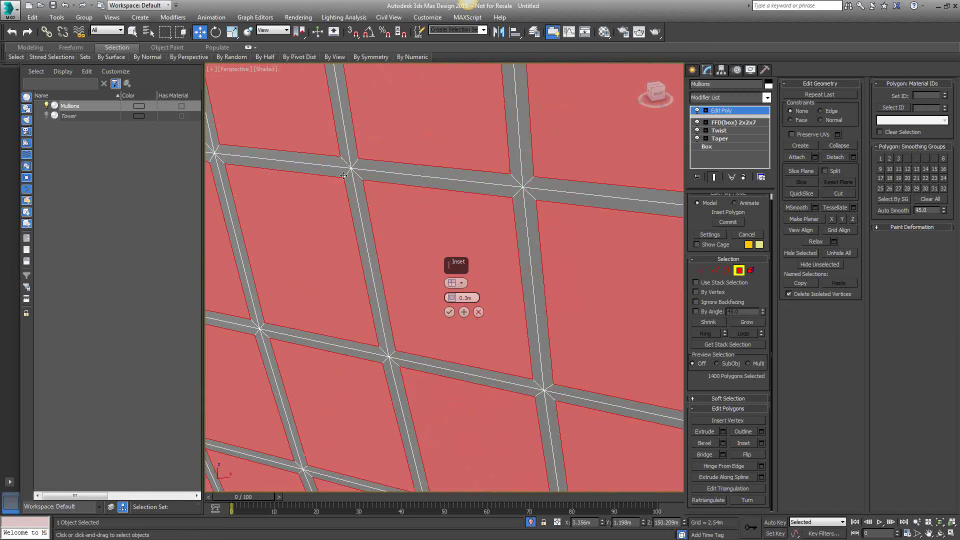
pyautogui.scroll(-8, 345, 168)
pyautogui.scroll(-2, 508, 171)
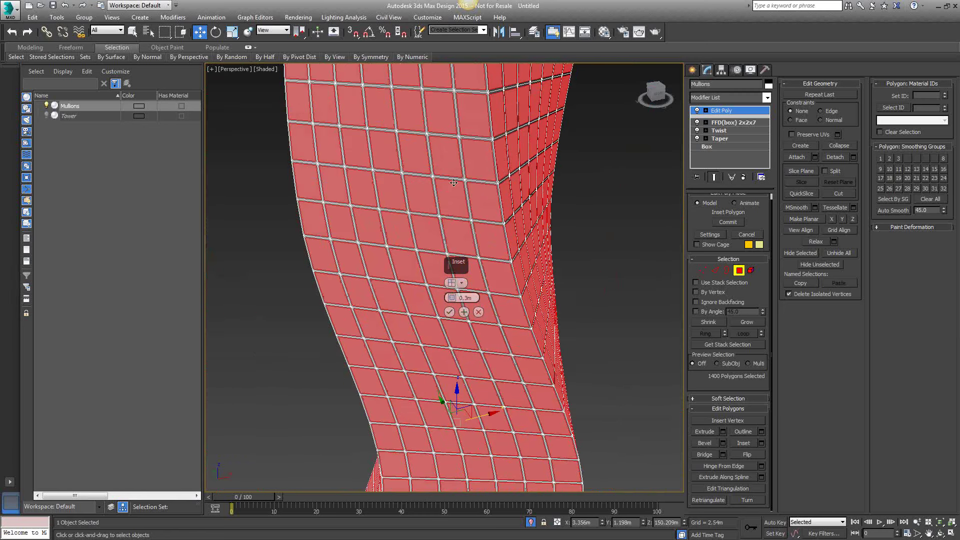
pyautogui.scroll(8, 499, 173)
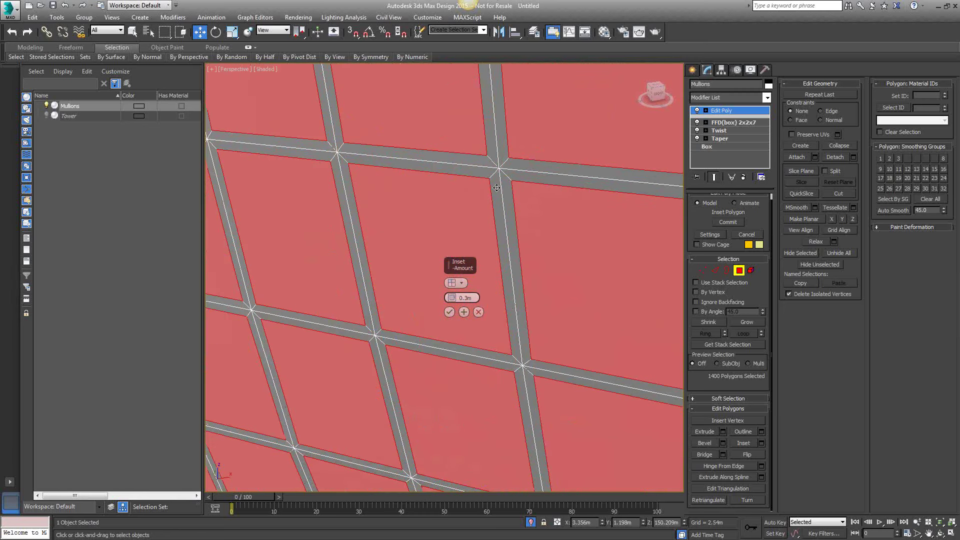
pyautogui.scroll(-6, 414, 185)
pyautogui.scroll(-1, 416, 200)
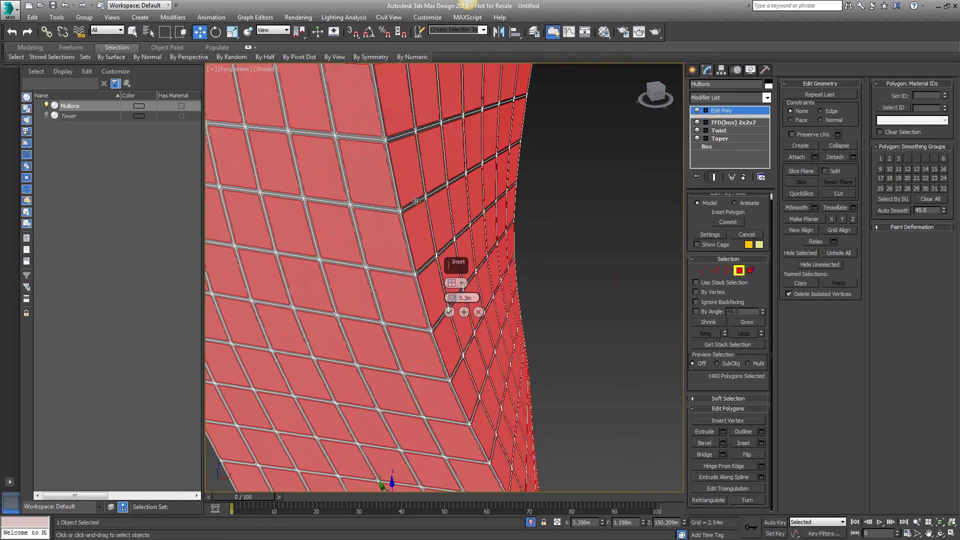
pyautogui.scroll(-3, 442, 232)
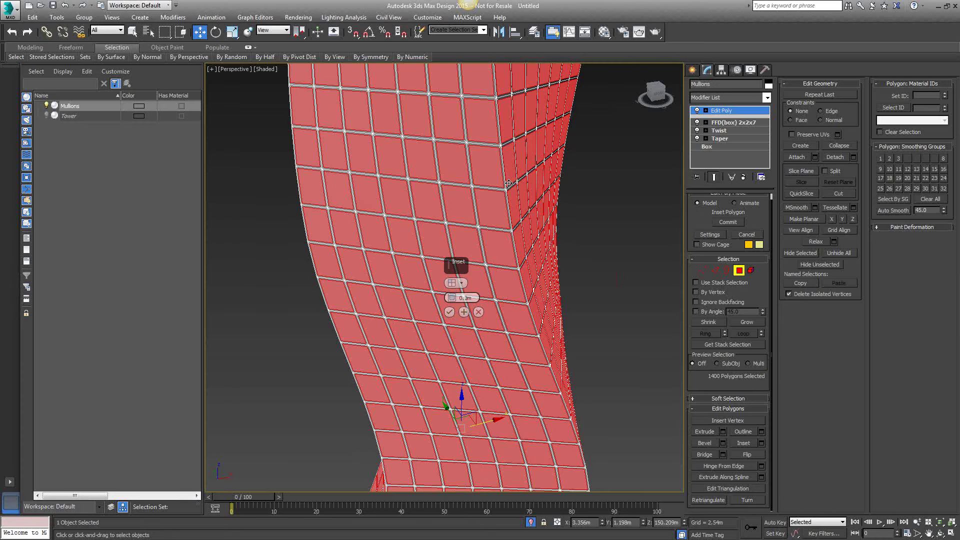
pyautogui.moveTo(597, 300); pyautogui.dragTo(576, 288, button='middle')
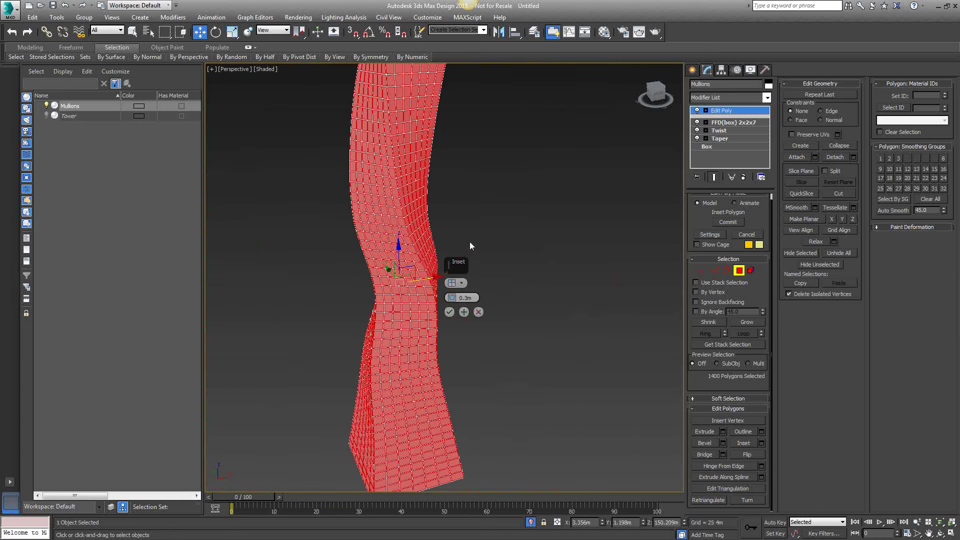
pyautogui.press('Delete')
pyautogui.moveTo(443, 233); pyautogui.dragTo(498, 240, button='middle')
# Orbit around the mullion frame, zoom extents with Z, and exit Polygon sub-object level
pyautogui.scroll(2, 498, 279)
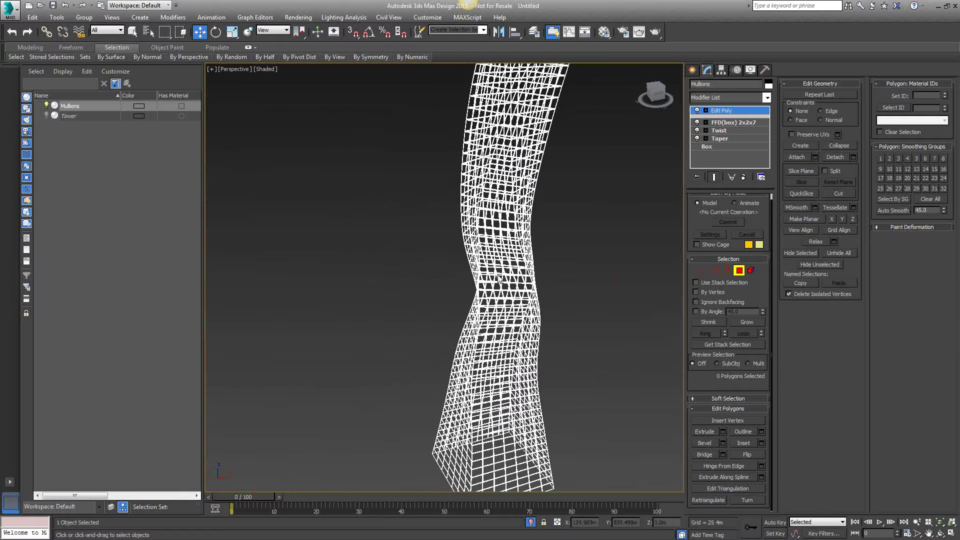
pyautogui.keyDown('alt'); pyautogui.moveTo(499, 278); pyautogui.dragTo(497, 208, button='middle'); pyautogui.keyUp('alt')
pyautogui.scroll(5, 480, 263)
pyautogui.scroll(-5, 581, 257)
pyautogui.scroll(6, 542, 263)
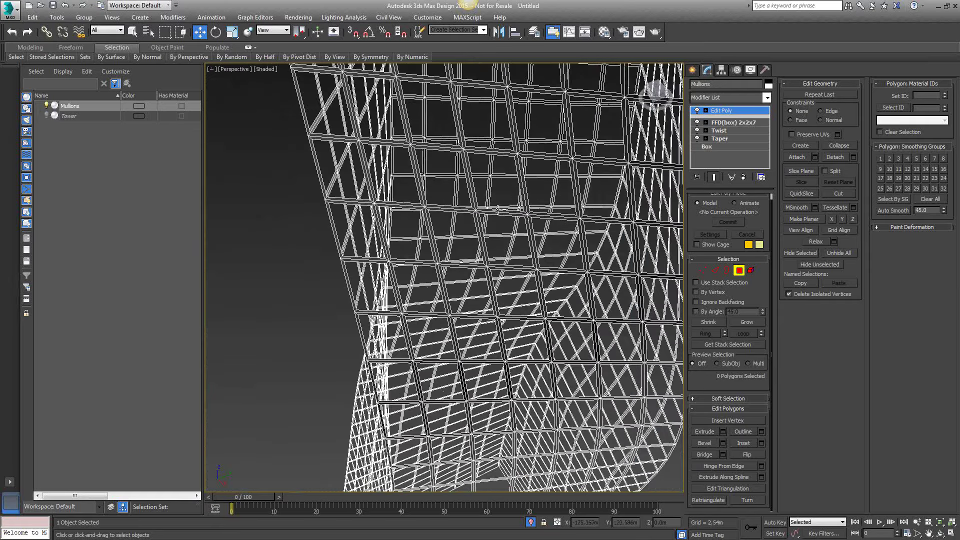
pyautogui.moveTo(555, 214)
pyautogui.mouseDown(button='middle')
pyautogui.moveTo(522, 207)
pyautogui.moveTo(539, 210)
pyautogui.mouseUp(button='middle')
pyautogui.keyDown('alt'); pyautogui.moveTo(545, 247); pyautogui.dragTo(524, 235, button='middle'); pyautogui.keyUp('alt')
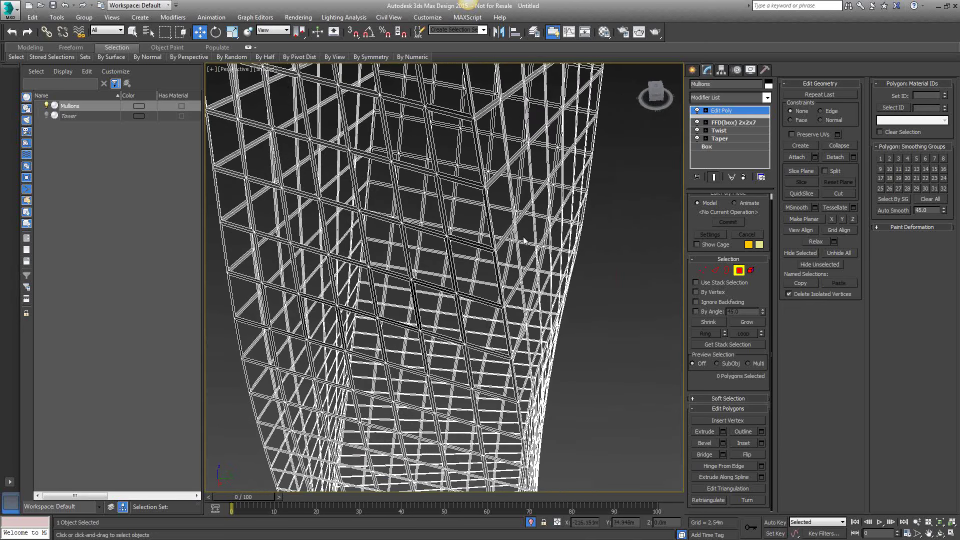
pyautogui.press('z')
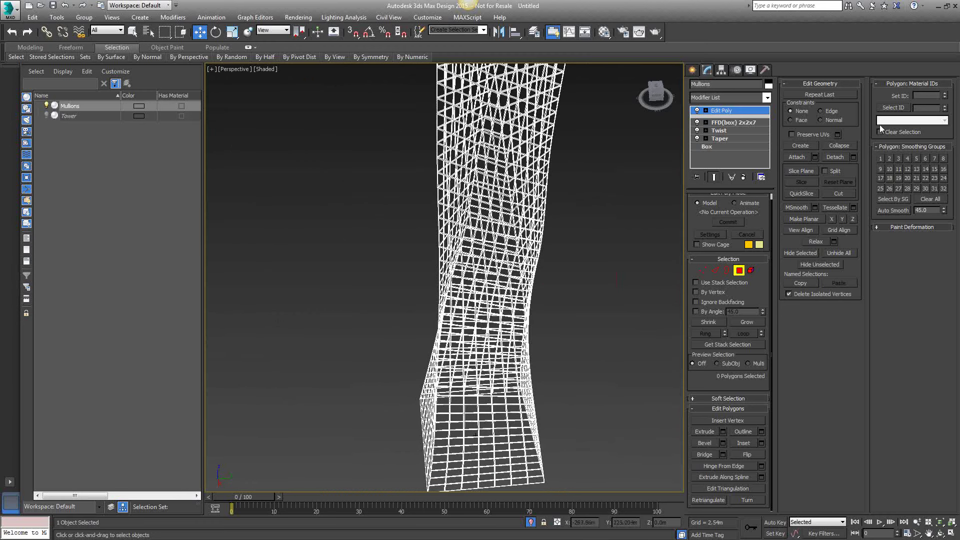
pyautogui.click(739, 270)
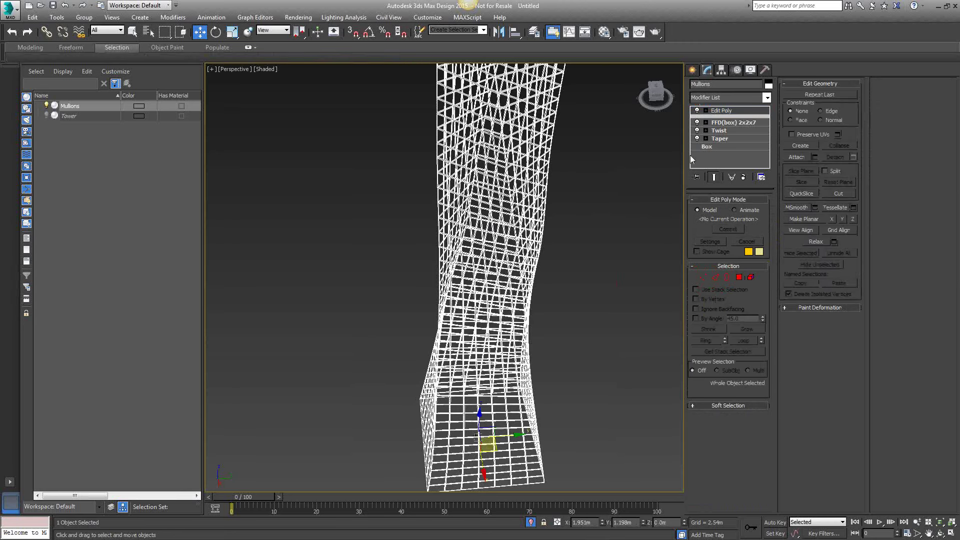
# Put the Mullions' Edit Poly at Vertex level and pan the tower left into view
pyautogui.scroll(-5, 578, 199)
pyautogui.moveTo(508, 205); pyautogui.dragTo(541, 250, button='middle')
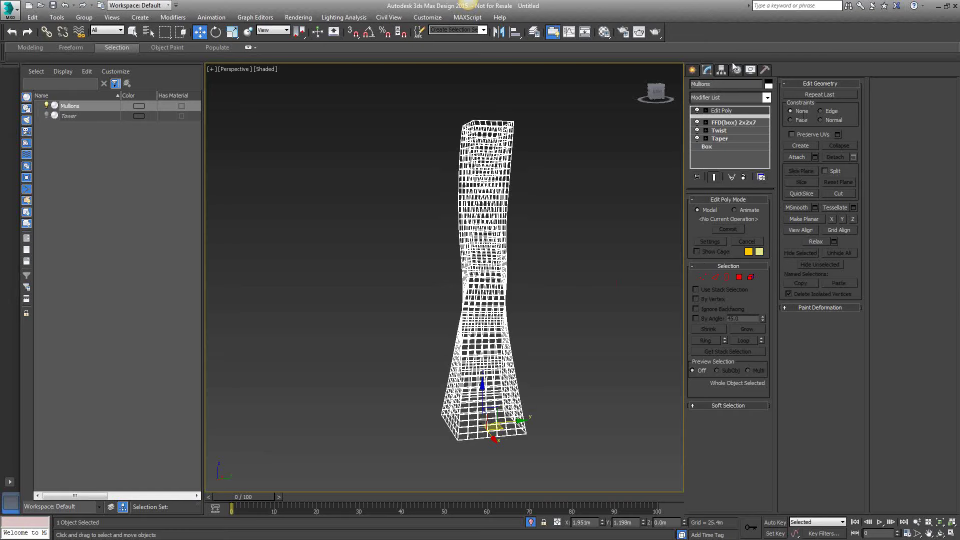
pyautogui.click(705, 110)
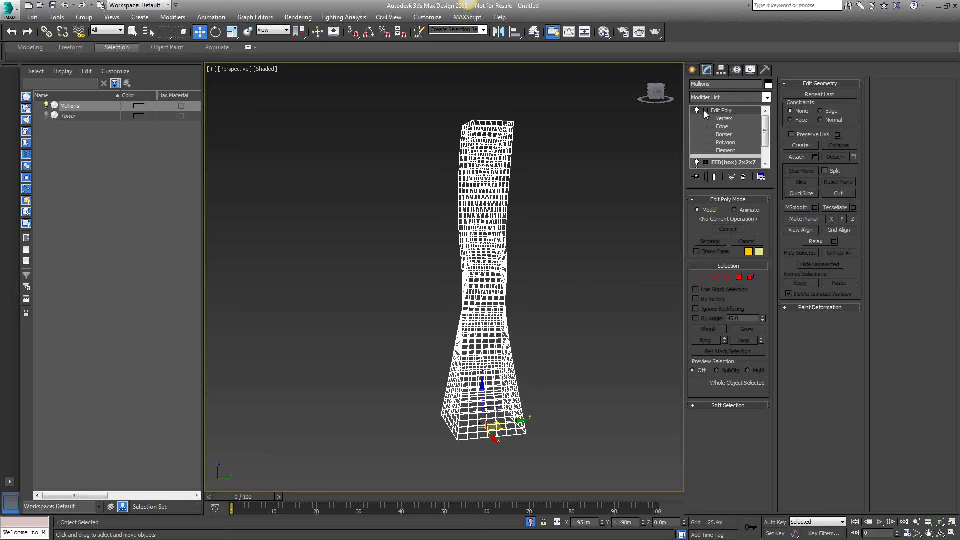
pyautogui.scroll(-2, 763, 127)
pyautogui.scroll(2, 764, 126)
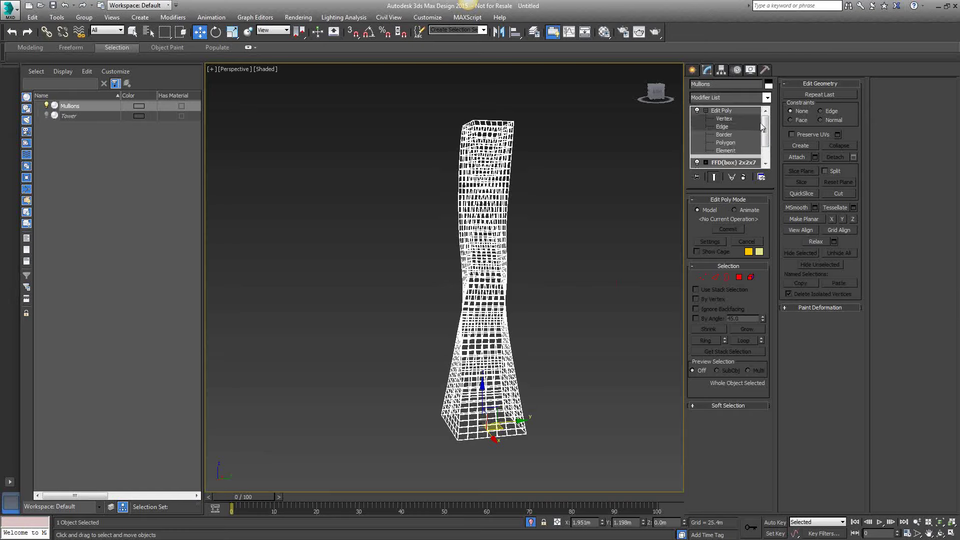
pyautogui.click(752, 119)
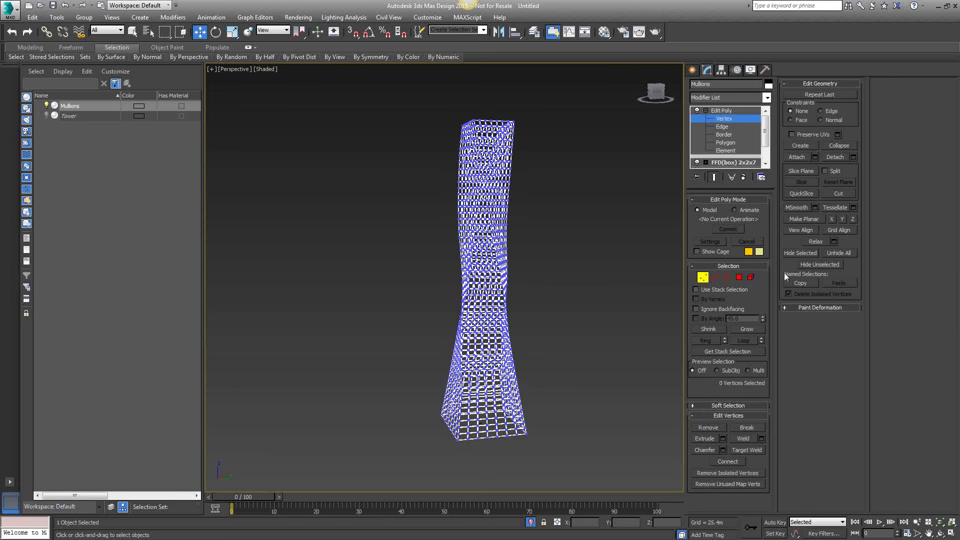
pyautogui.moveTo(524, 203); pyautogui.dragTo(506, 180, button='middle')
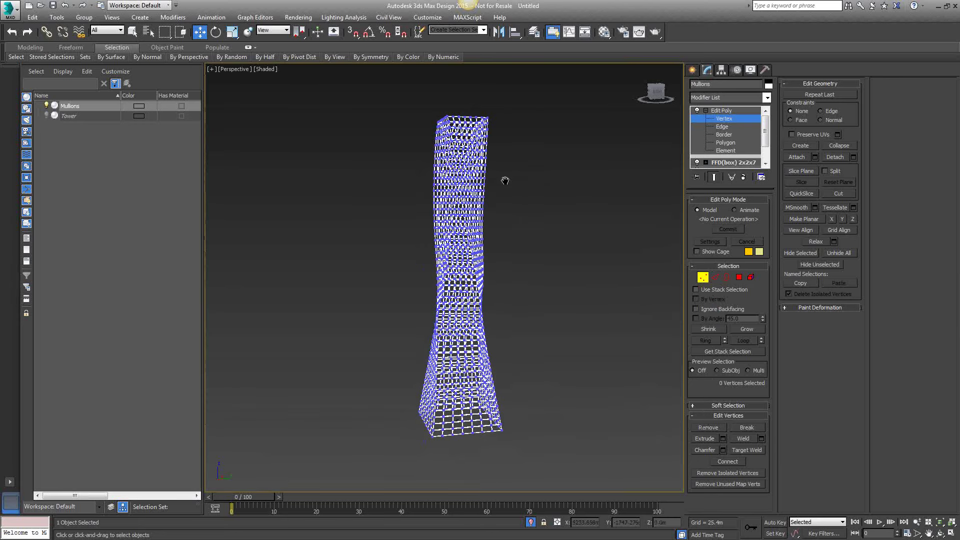
pyautogui.moveTo(539, 267); pyautogui.dragTo(562, 243, button='middle')
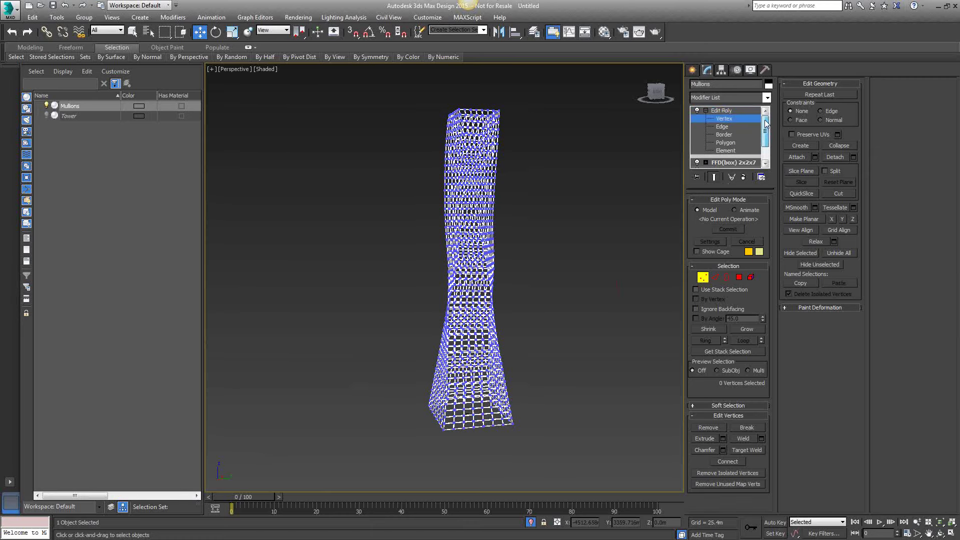
# Step the Mullions' Edit Poly through its Vertex, Polygon and Element levels
pyautogui.click(695, 72)
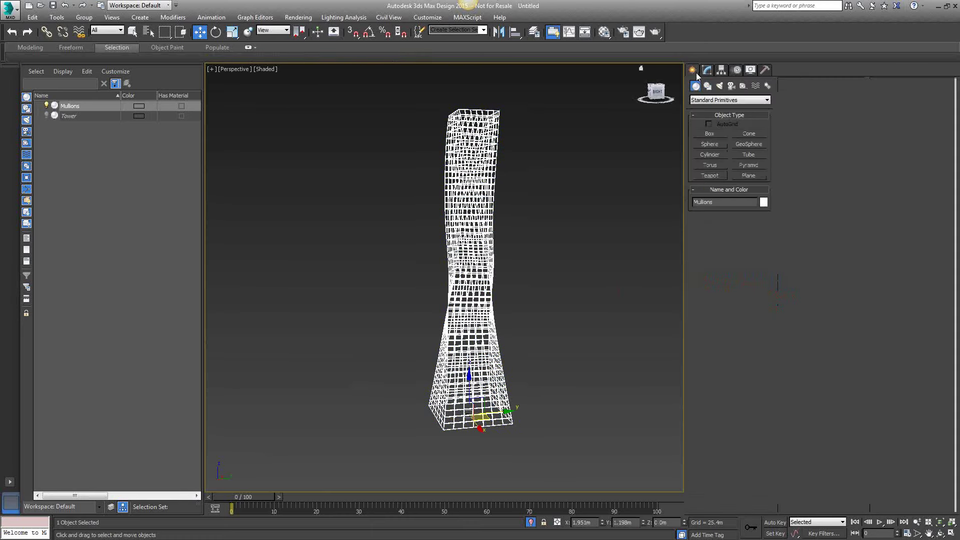
pyautogui.click(706, 70)
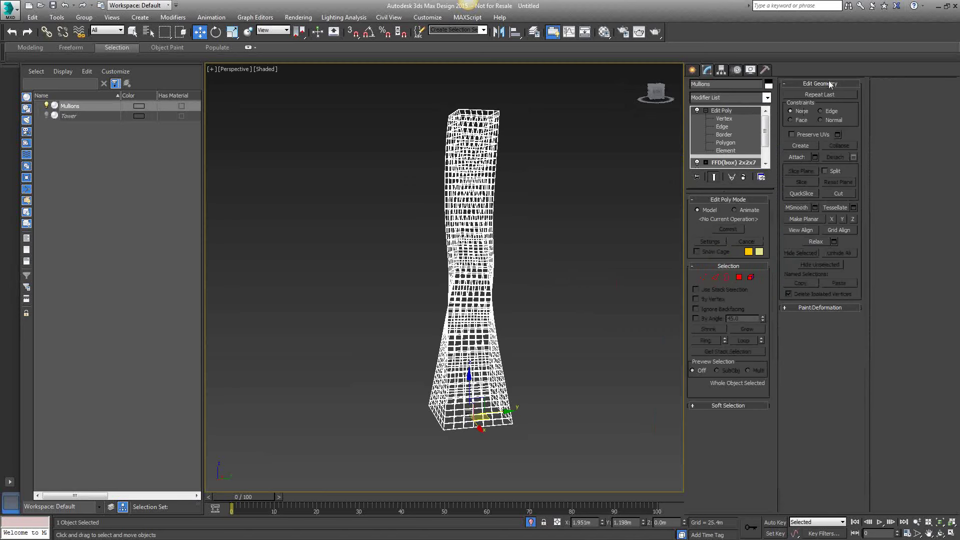
pyautogui.click(723, 119)
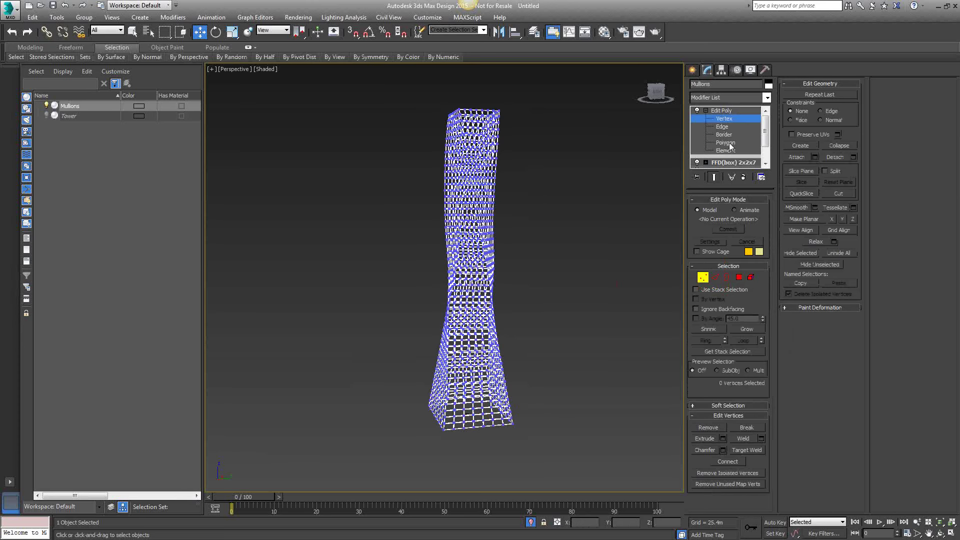
pyautogui.click(726, 143)
pyautogui.click(732, 151)
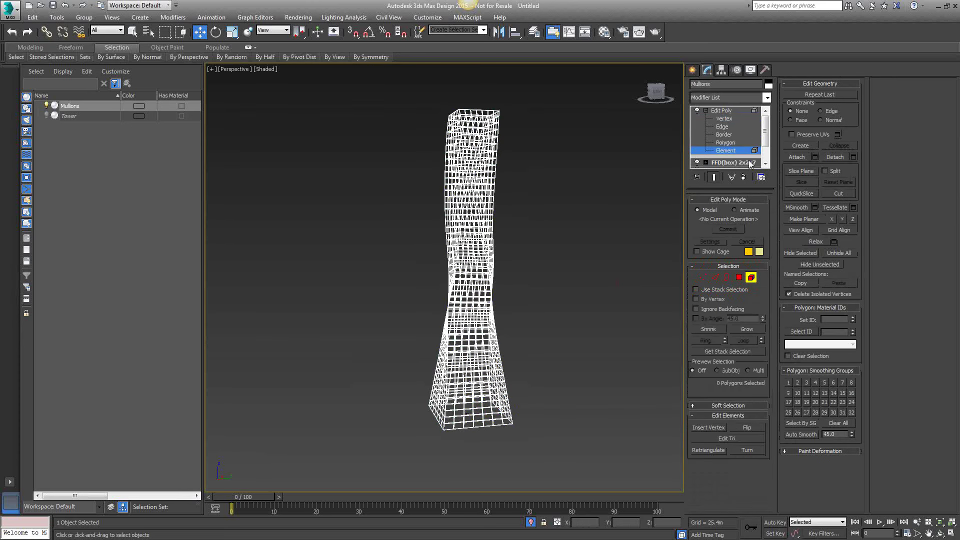
# Expand the Soft Selection rollout and return Edit Poly to whole-object level
pyautogui.click(694, 405)
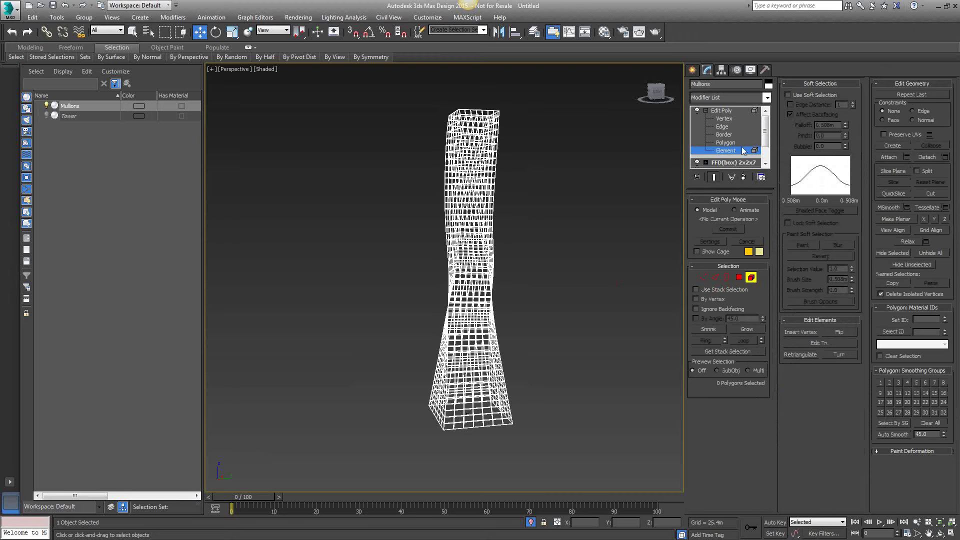
pyautogui.moveTo(765, 133); pyautogui.dragTo(765, 146)
pyautogui.scroll(3, 765, 147)
pyautogui.click(723, 111)
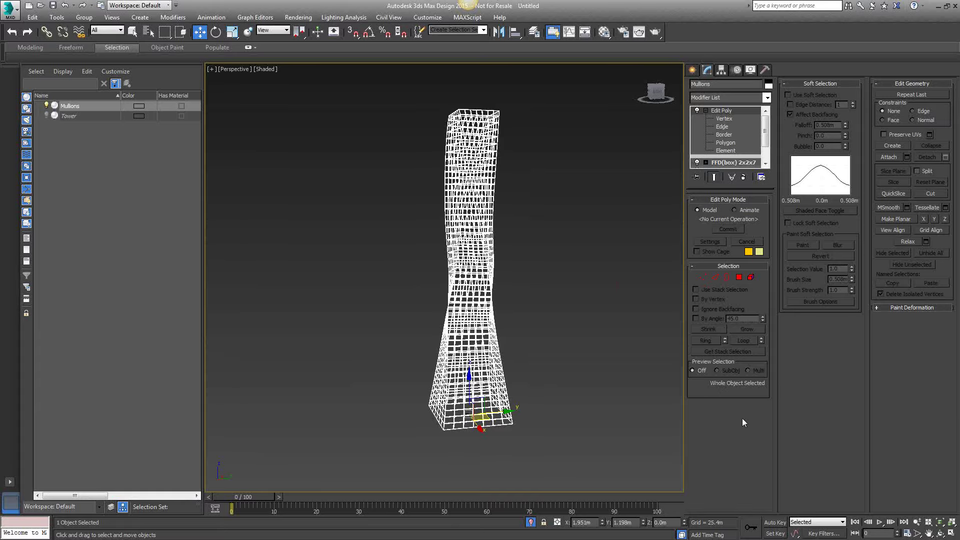
pyautogui.scroll(5, 553, 226)
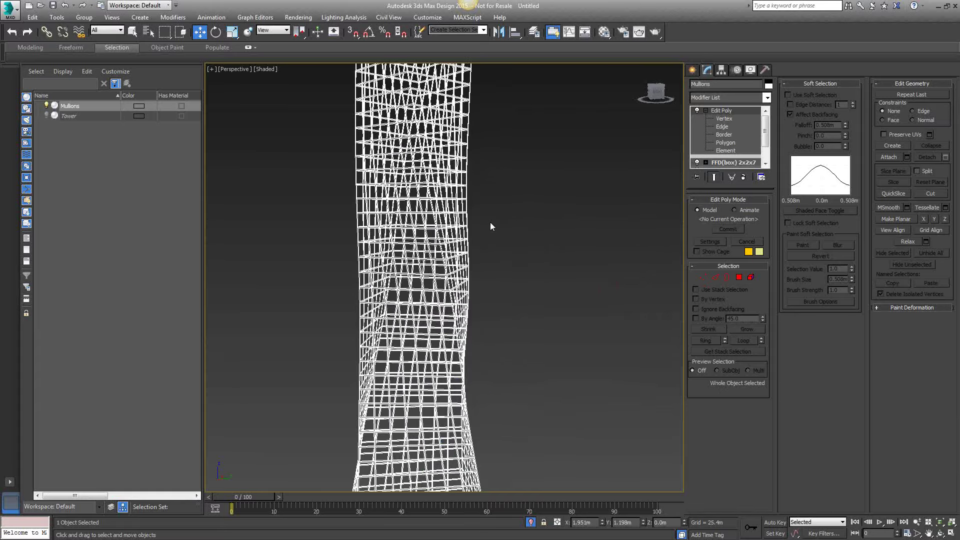
pyautogui.scroll(8, 447, 228)
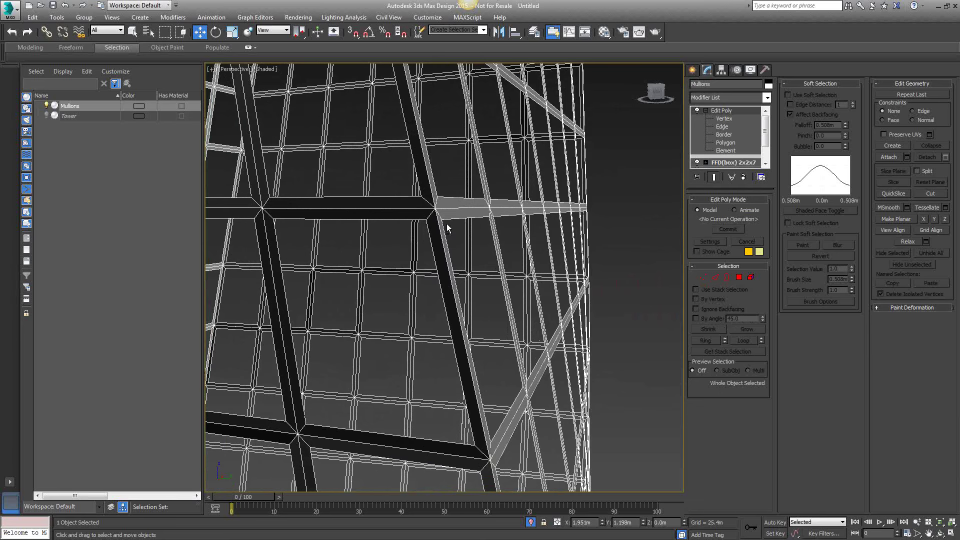
pyautogui.keyDown('alt'); pyautogui.moveTo(445, 223); pyautogui.dragTo(532, 173, button='middle'); pyautogui.keyUp('alt')
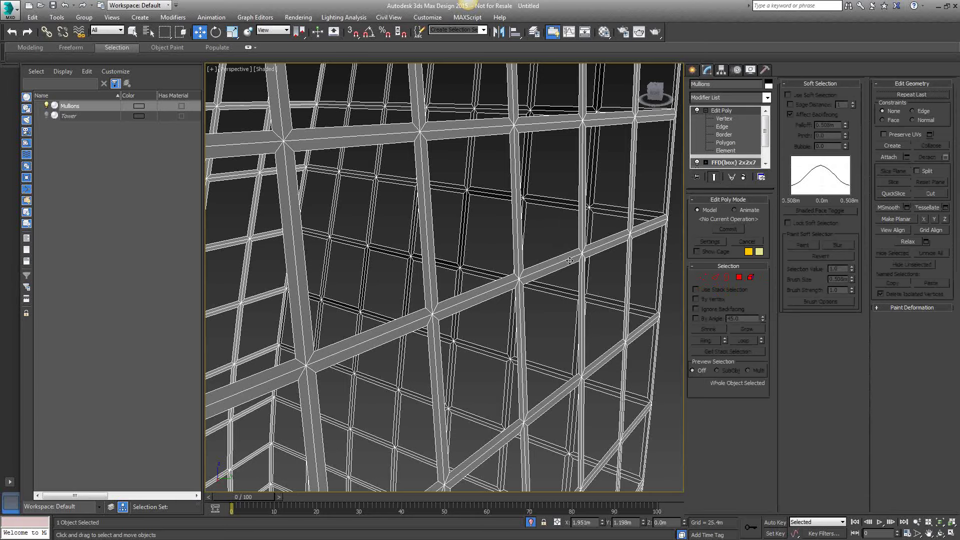
pyautogui.scroll(-10, 567, 263)
pyautogui.scroll(4, 571, 227)
pyautogui.scroll(4, 572, 227)
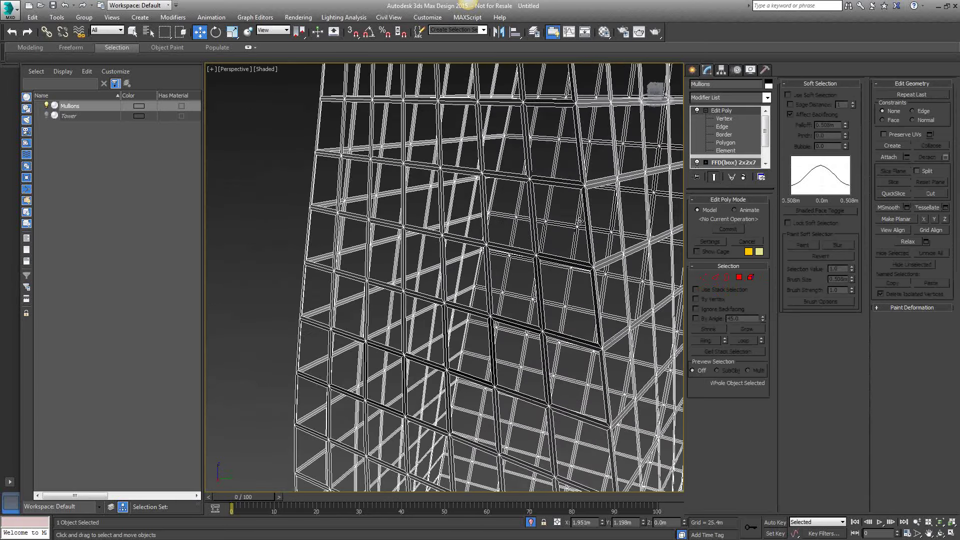
pyautogui.scroll(-12, 493, 192)
pyautogui.scroll(10, 464, 199)
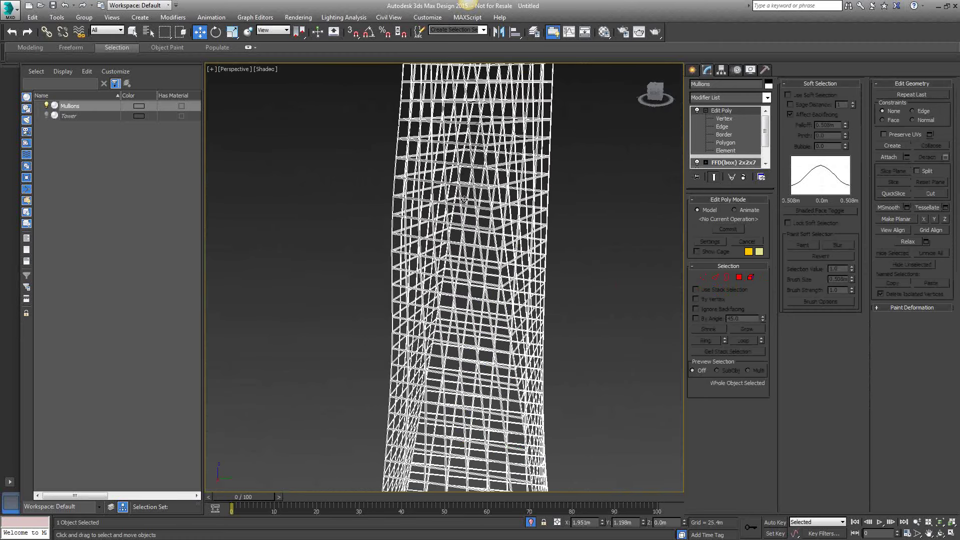
pyautogui.scroll(2, 465, 199)
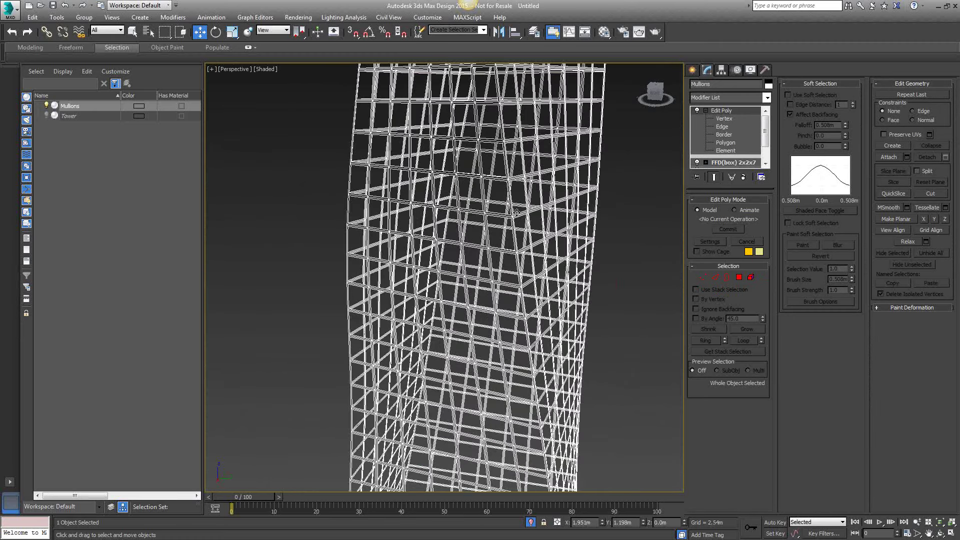
pyautogui.scroll(6, 515, 213)
pyautogui.scroll(3, 494, 240)
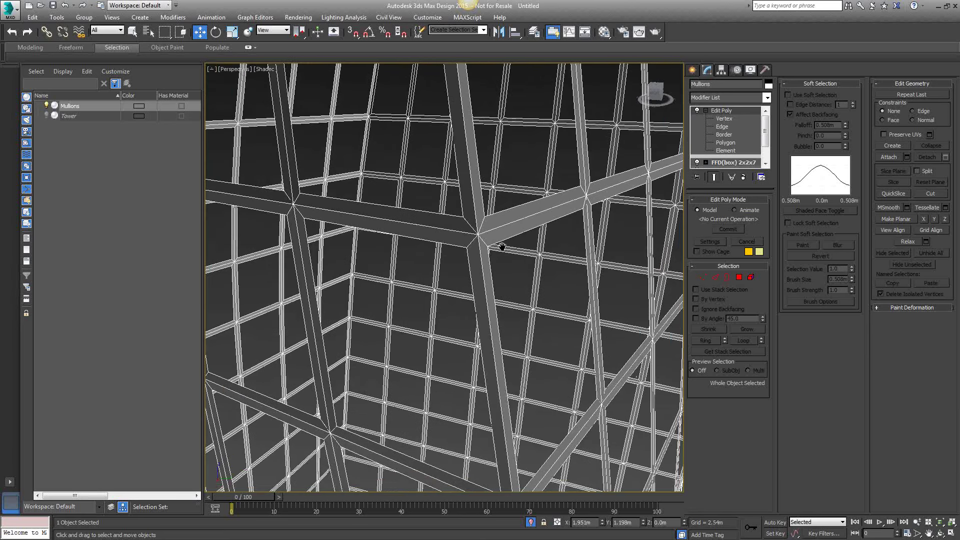
pyautogui.scroll(-10, 480, 230)
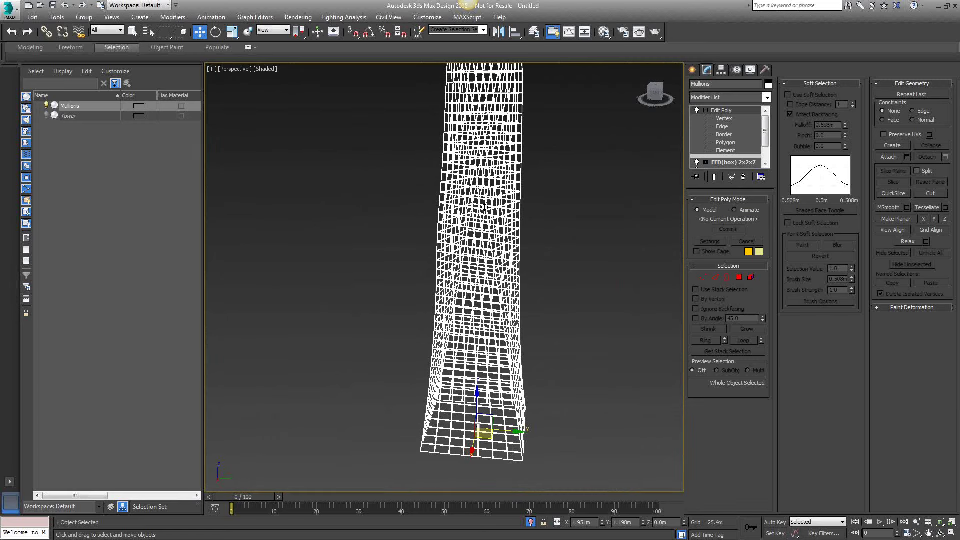
pyautogui.scroll(-2, 484, 206)
pyautogui.scroll(-5, 499, 227)
pyautogui.moveTo(499, 226)
pyautogui.keyDown('alt'); pyautogui.mouseDown(button='middle')
pyautogui.moveTo(467, 253)
pyautogui.moveTo(488, 227)
pyautogui.mouseUp(button='middle'); pyautogui.keyUp('alt')
pyautogui.scroll(8, 464, 255)
# Unhide all objects so the Tower reappears inside the Mullions frame
pyautogui.rightClick(405, 109)
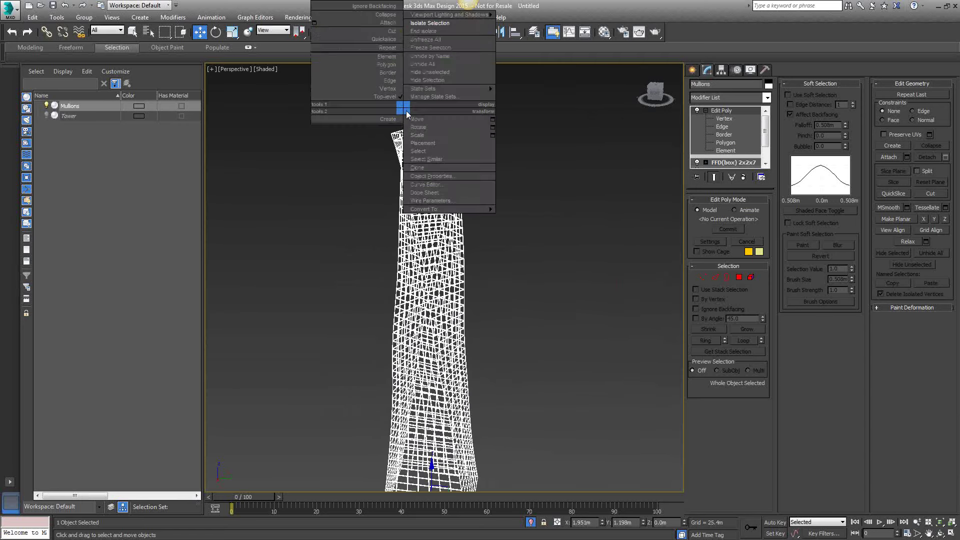
pyautogui.click(442, 32)
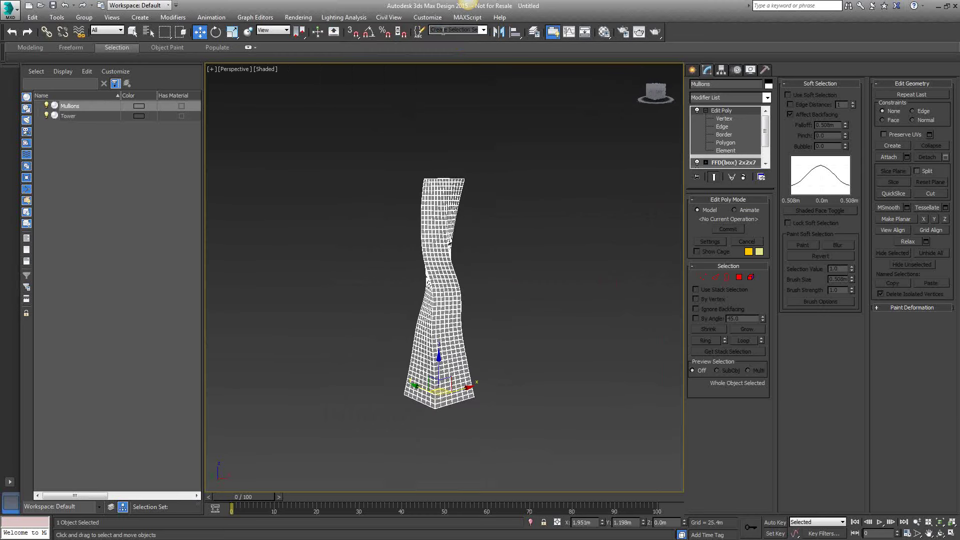
pyautogui.scroll(6, 438, 246)
pyautogui.scroll(-2, 446, 230)
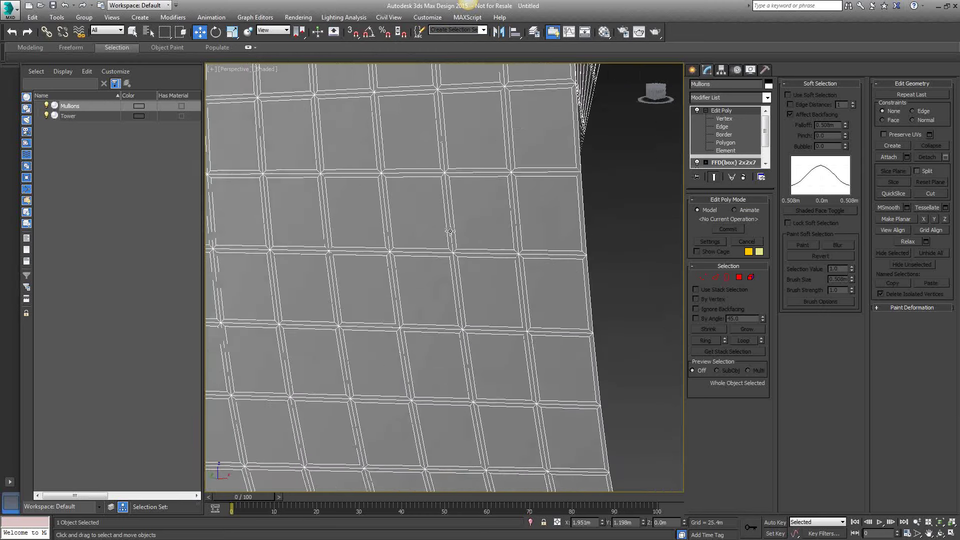
# Select Tower, then reselect Mullions in the Scene Explorer and pan the view left
pyautogui.click(78, 116)
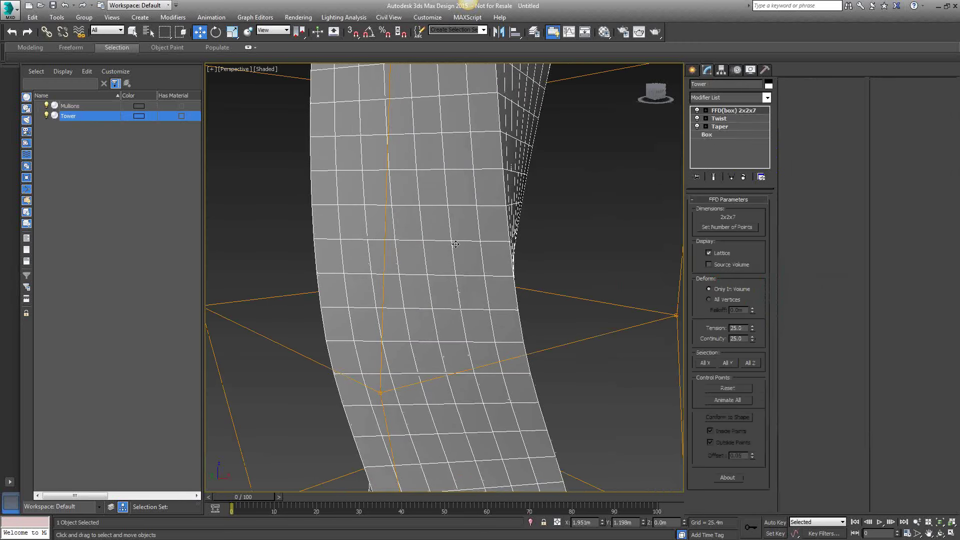
pyautogui.click(99, 107)
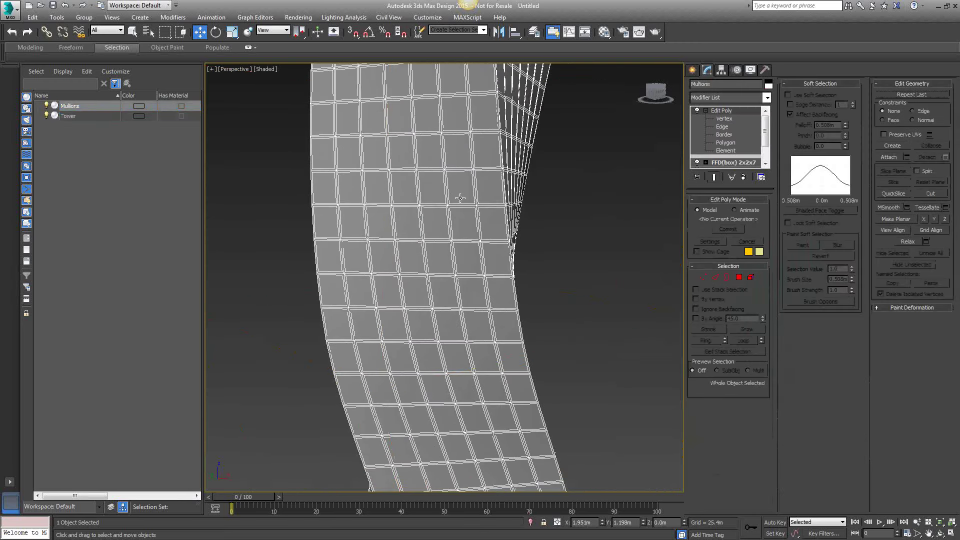
pyautogui.scroll(-5, 516, 246)
pyautogui.scroll(3, 501, 278)
pyautogui.scroll(-2, 511, 319)
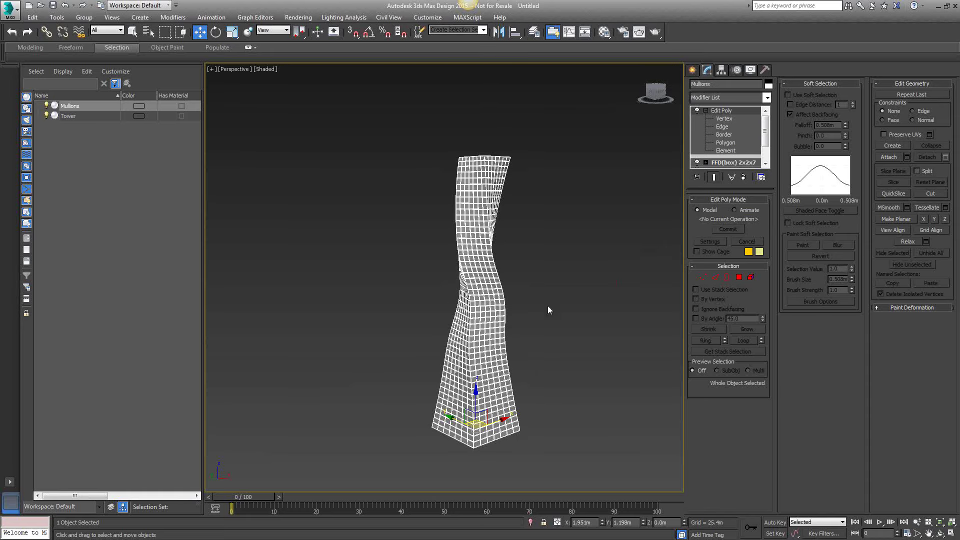
pyautogui.moveTo(547, 305)
pyautogui.mouseDown(button='middle')
pyautogui.moveTo(543, 293)
pyautogui.moveTo(538, 307)
pyautogui.mouseUp(button='middle')
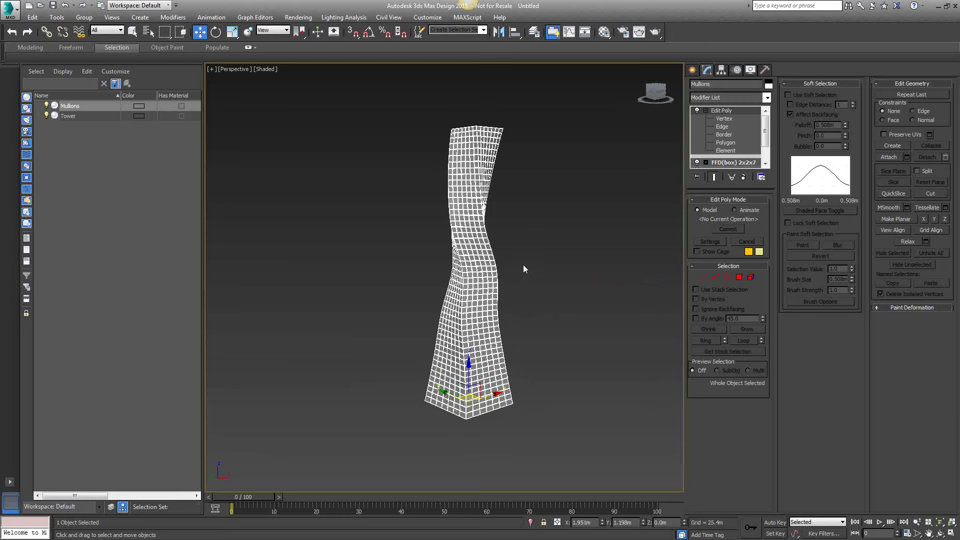
pyautogui.moveTo(414, 178); pyautogui.dragTo(373, 188, button='middle')
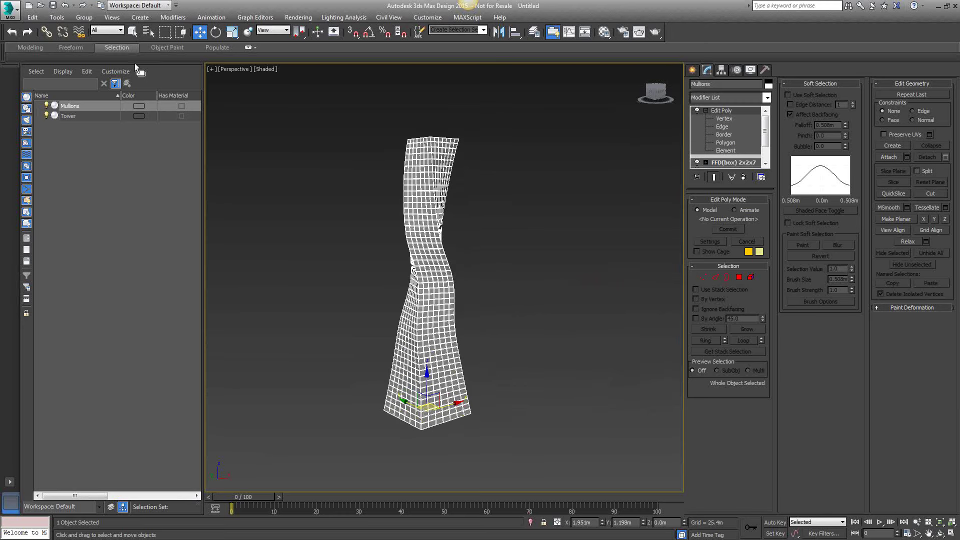
# Reference-clone the Tower via Edit > Clone, renaming it 'Mettallic Shell Glazing'
pyautogui.click(66, 116)
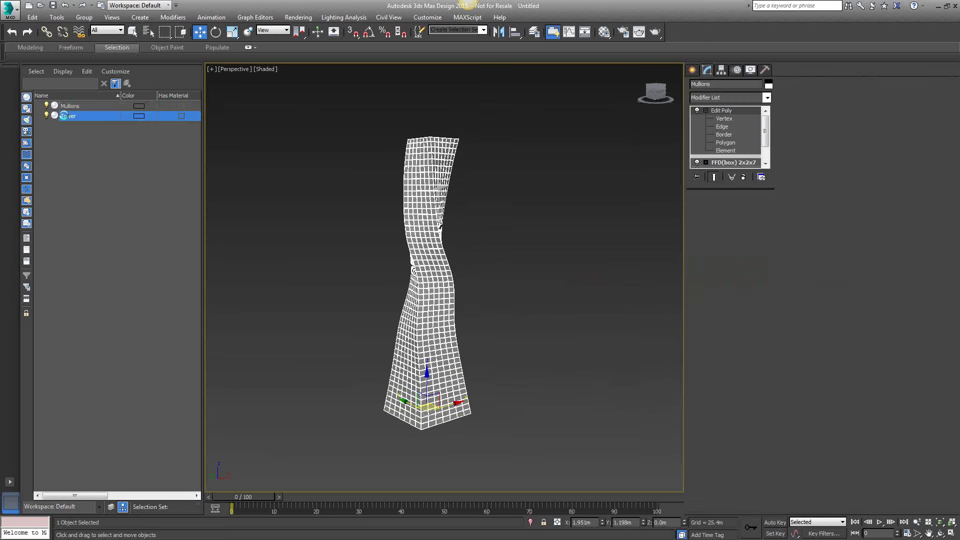
pyautogui.click(32, 17)
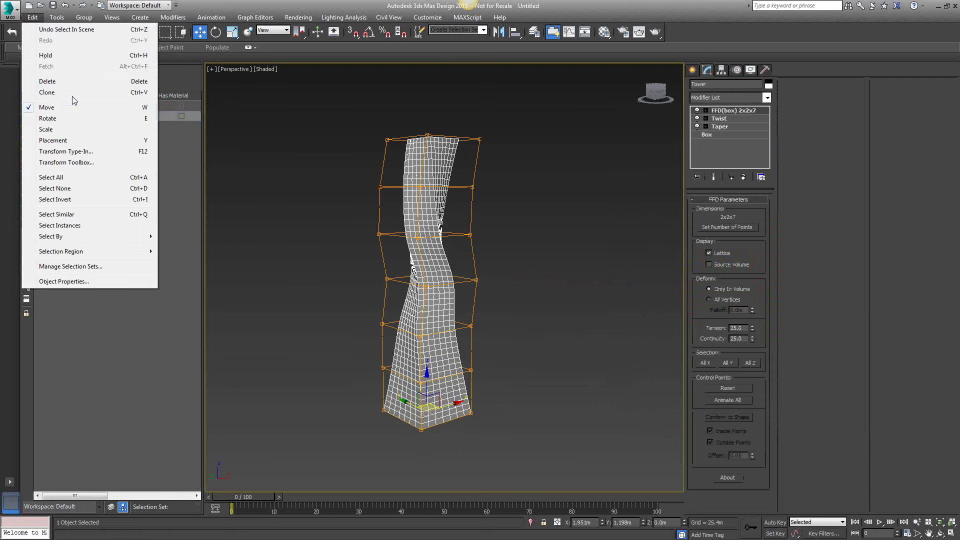
pyautogui.click(60, 93)
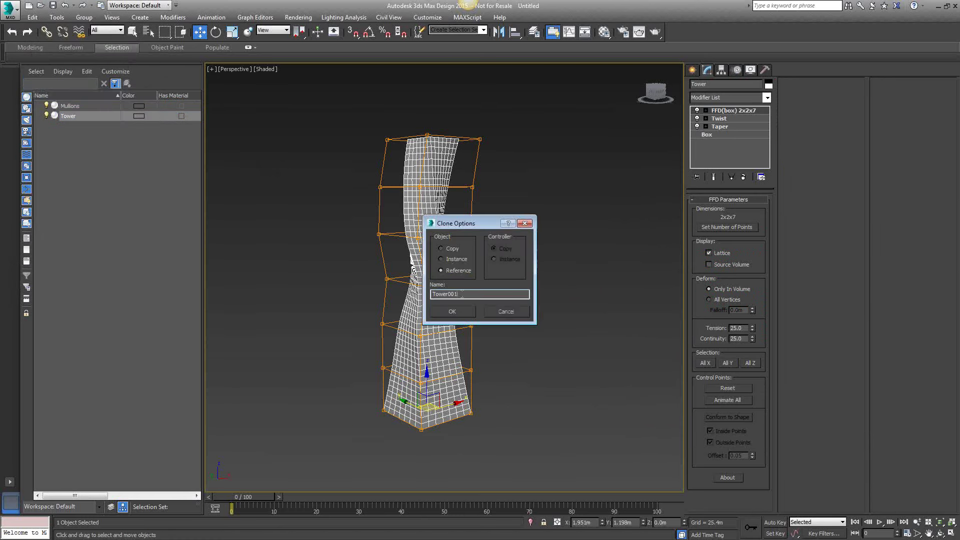
pyautogui.moveTo(462, 295); pyautogui.dragTo(418, 296)
pyautogui.write('Mettallic Shell Glazing')
# Create the reference clone and switch to a four-viewport layout with wider viewports
pyautogui.click(460, 311)
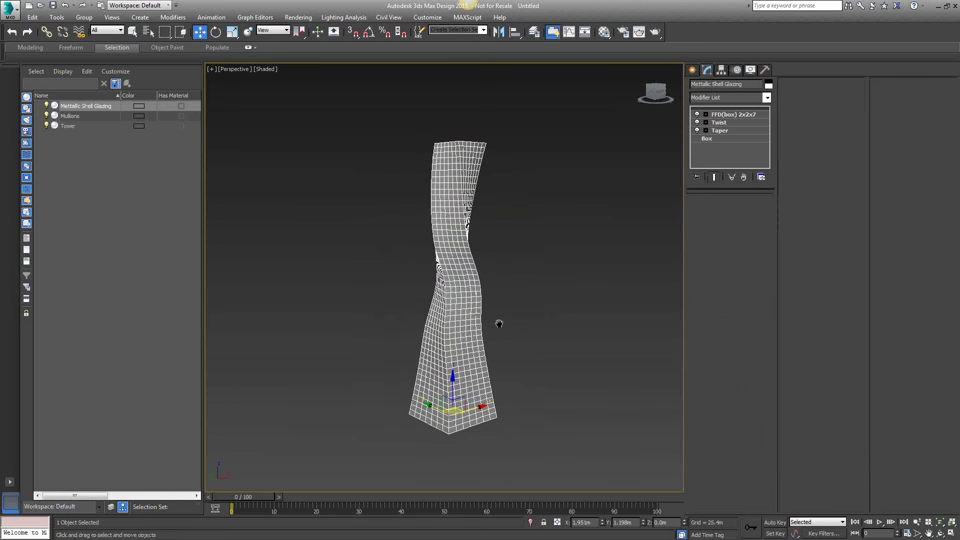
pyautogui.hotkey('alt', 'w')
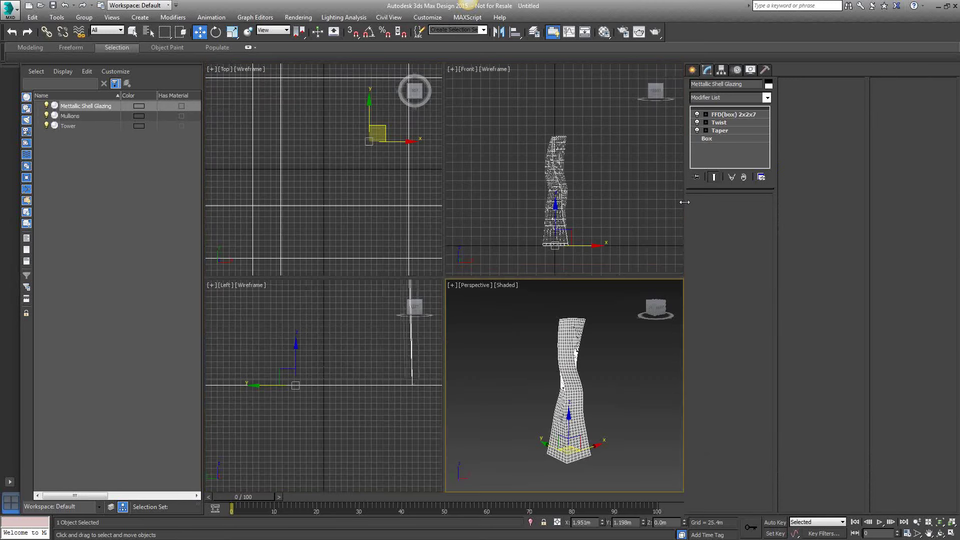
pyautogui.moveTo(791, 192); pyautogui.dragTo(893, 197)
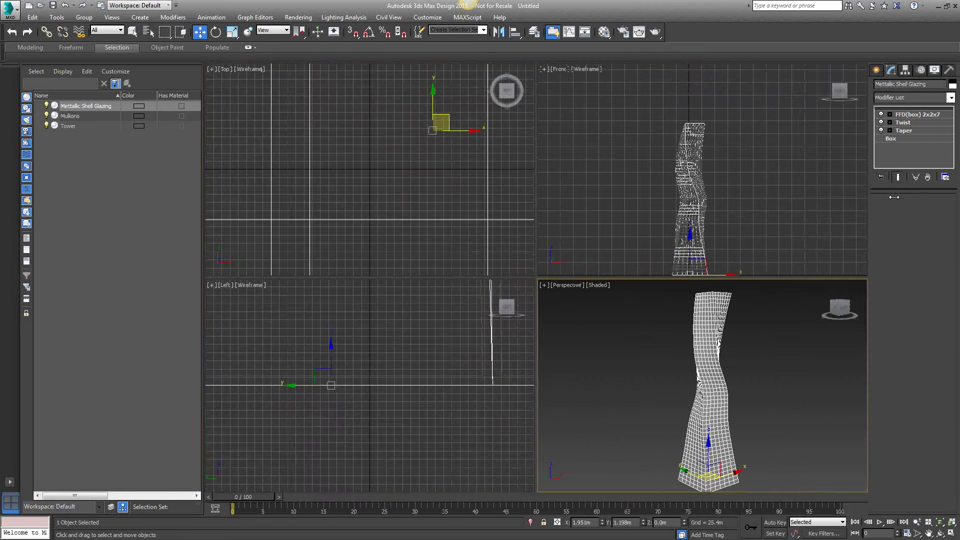
pyautogui.moveTo(770, 340)
pyautogui.mouseDown(button='middle')
pyautogui.moveTo(753, 325)
pyautogui.moveTo(760, 334)
pyautogui.mouseUp(button='middle')
pyautogui.scroll(-3, 754, 337)
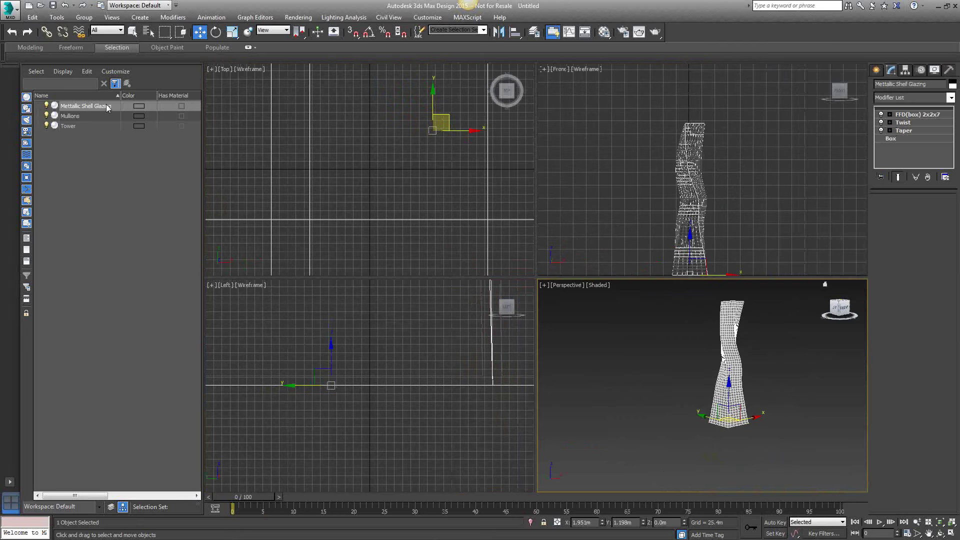
# Disable the Twist and Taper modifiers on the Mettallic Shell Glazing clone
pyautogui.click(889, 115)
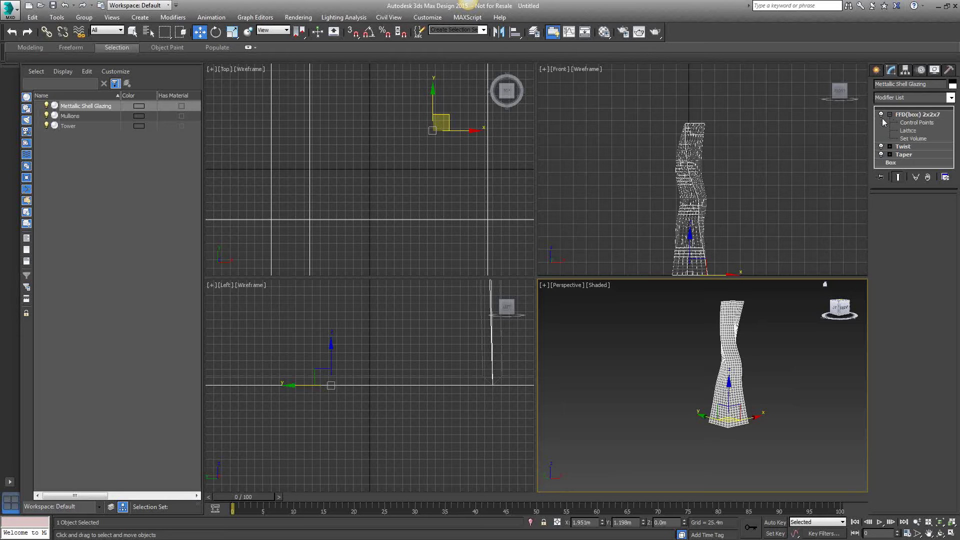
pyautogui.click(881, 147)
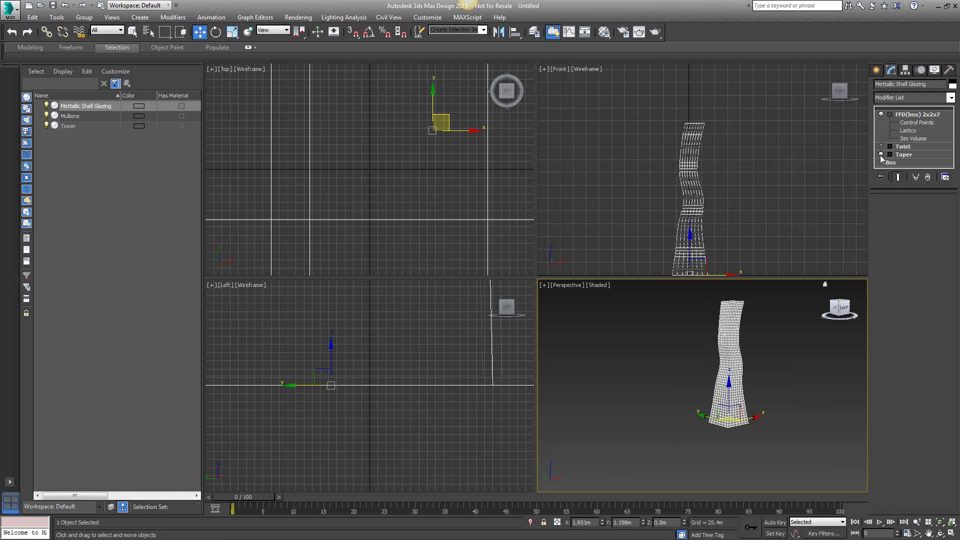
pyautogui.click(880, 155)
pyautogui.keyDown('alt'); pyautogui.moveTo(785, 376); pyautogui.dragTo(748, 342, button='middle'); pyautogui.keyUp('alt')
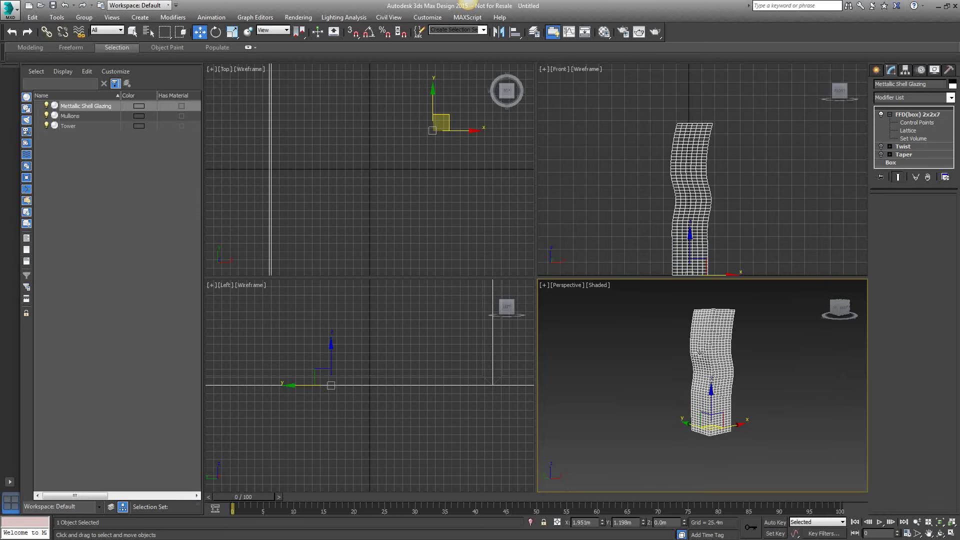
pyautogui.moveTo(729, 360); pyautogui.dragTo(756, 351, button='middle')
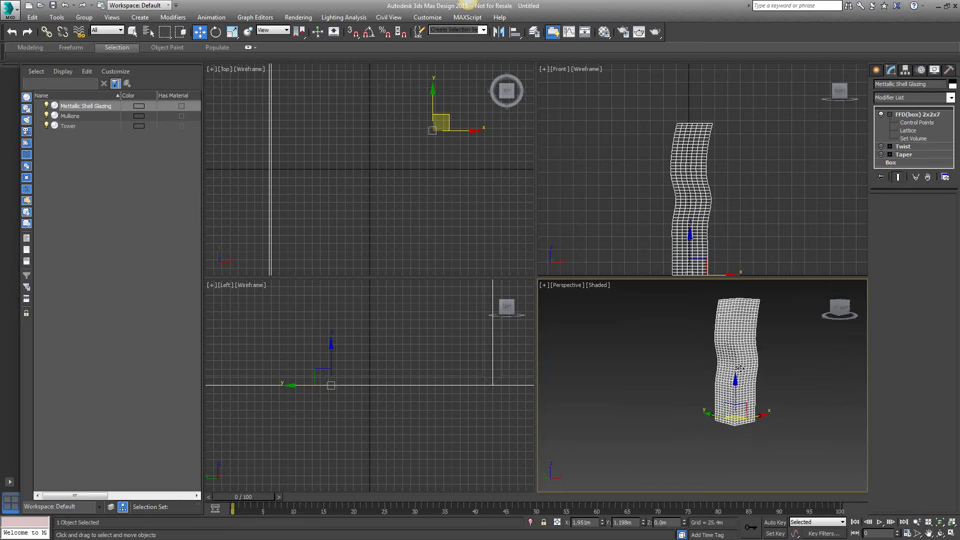
pyautogui.scroll(4, 730, 365)
# Disable the FFD(box) 2x2x7 modifier in a maximized Perspective view, then deselect everything
pyautogui.hotkey('alt', 'w')
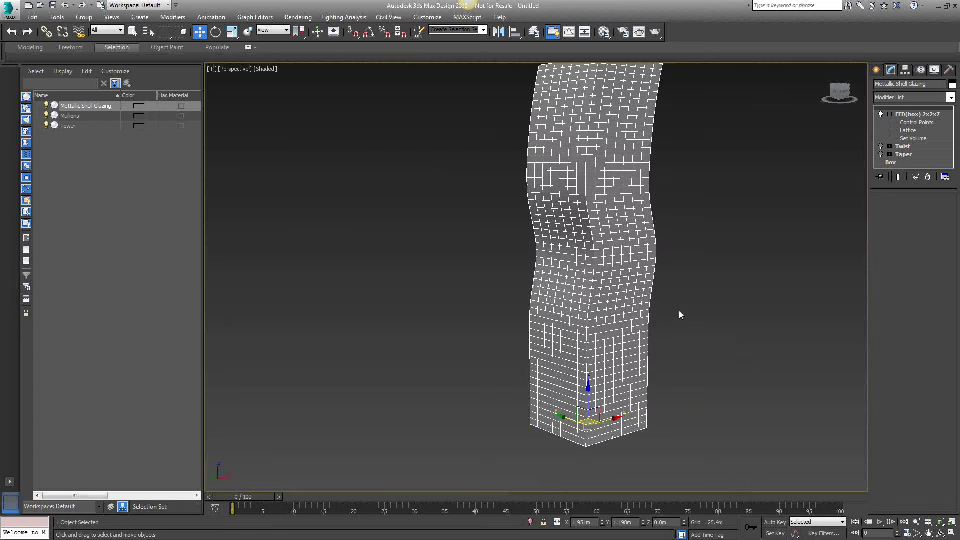
pyautogui.scroll(-3, 674, 329)
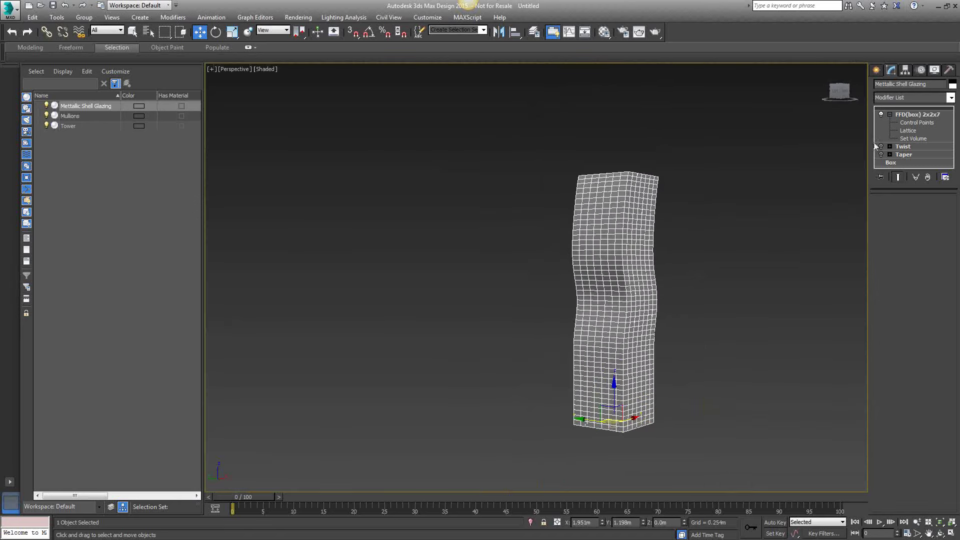
pyautogui.click(880, 114)
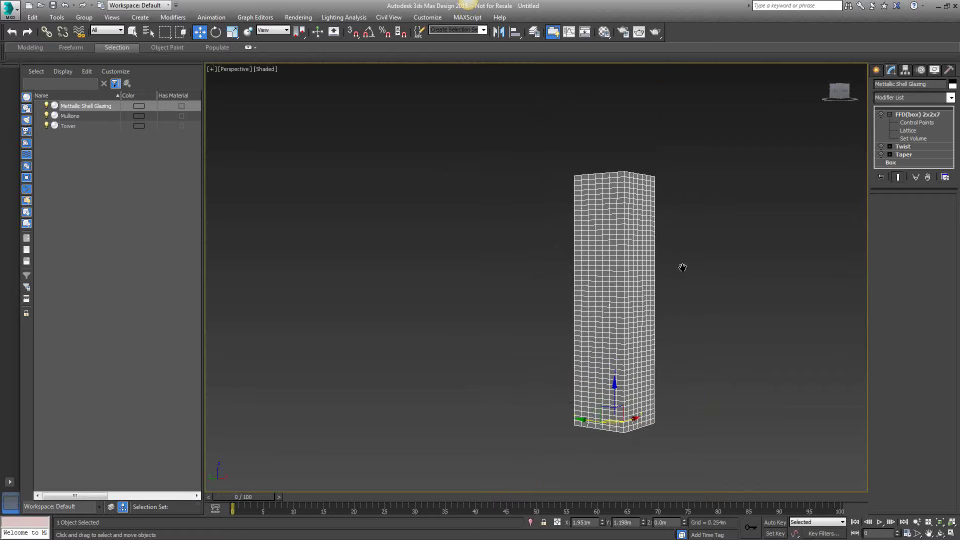
pyautogui.moveTo(681, 268)
pyautogui.keyDown('alt'); pyautogui.mouseDown(button='middle')
pyautogui.moveTo(749, 310)
pyautogui.moveTo(586, 313)
pyautogui.moveTo(702, 312)
pyautogui.mouseUp(button='middle'); pyautogui.keyUp('alt')
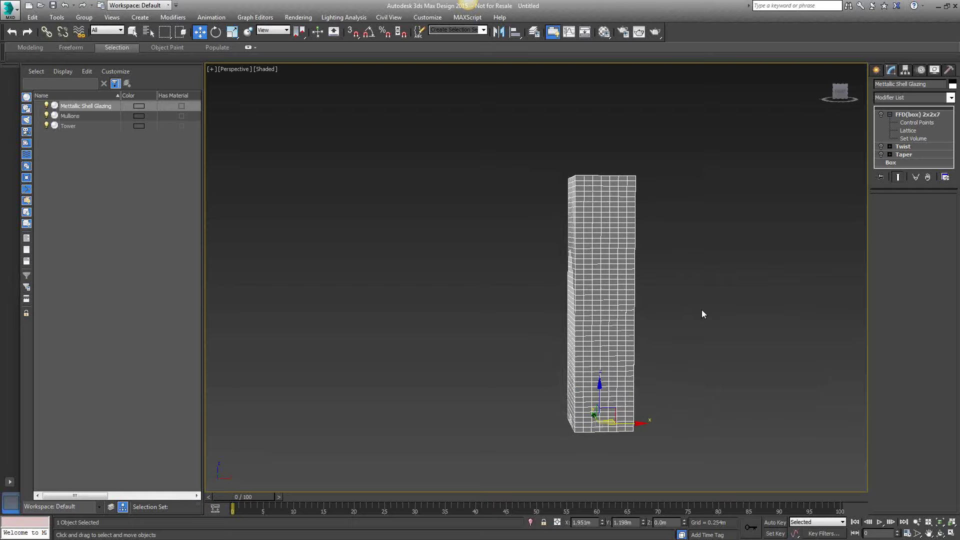
pyautogui.moveTo(722, 223); pyautogui.dragTo(673, 267, button='middle')
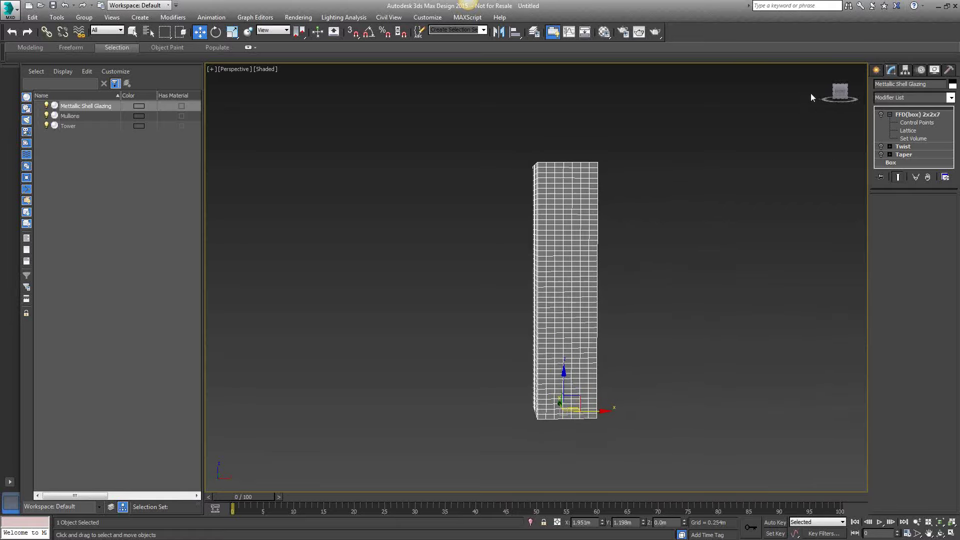
pyautogui.click(822, 71)
# Switch the viewport to an orthographic Front view and hide the grid
pyautogui.rightClick(824, 69)
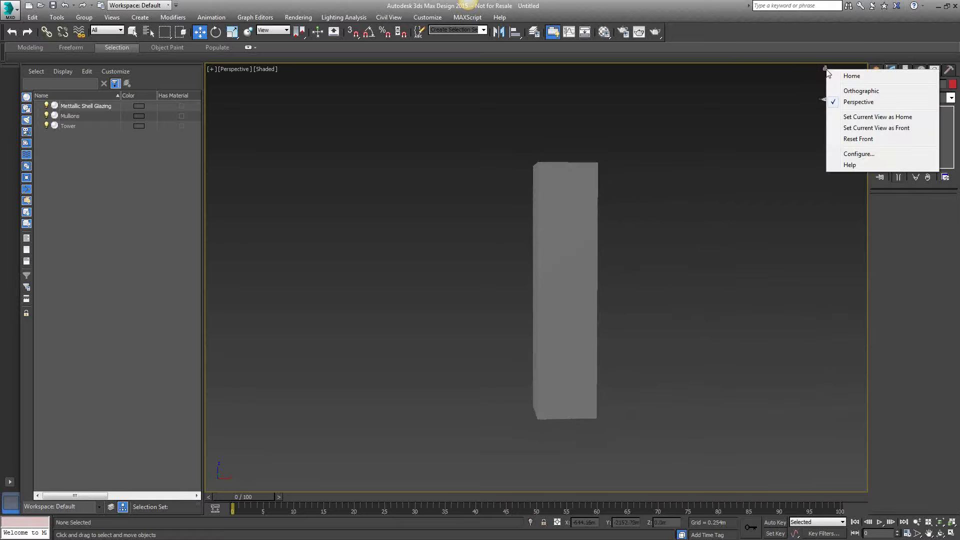
pyautogui.click(861, 91)
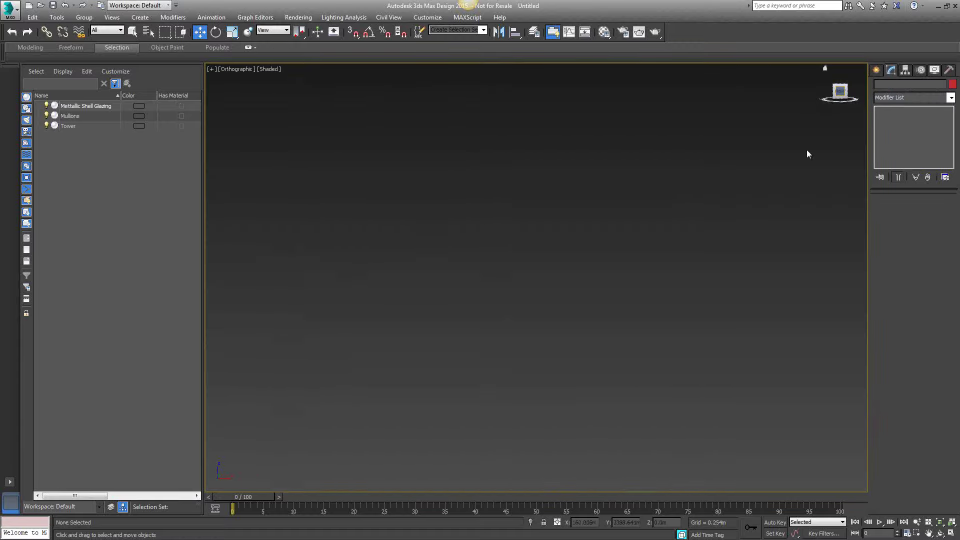
pyautogui.press('f')
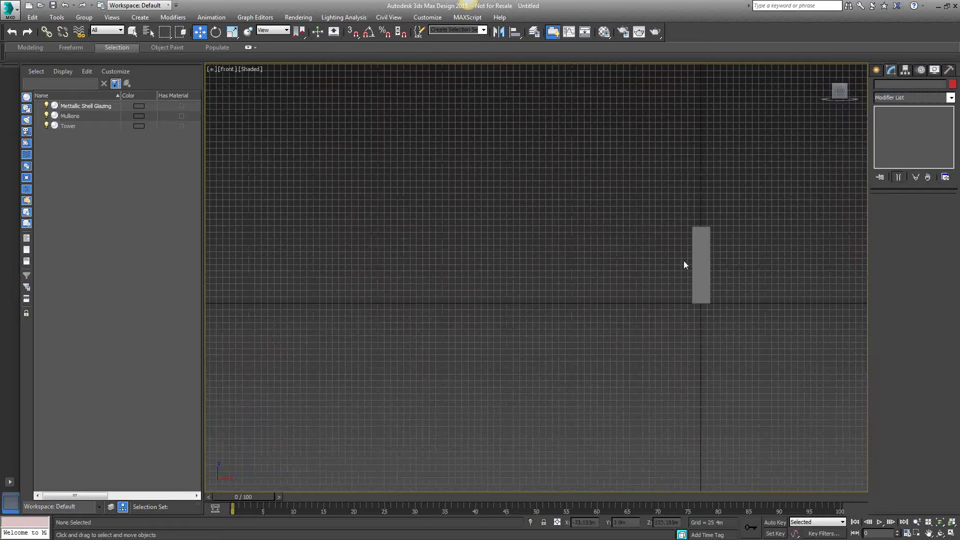
pyautogui.scroll(10, 684, 265)
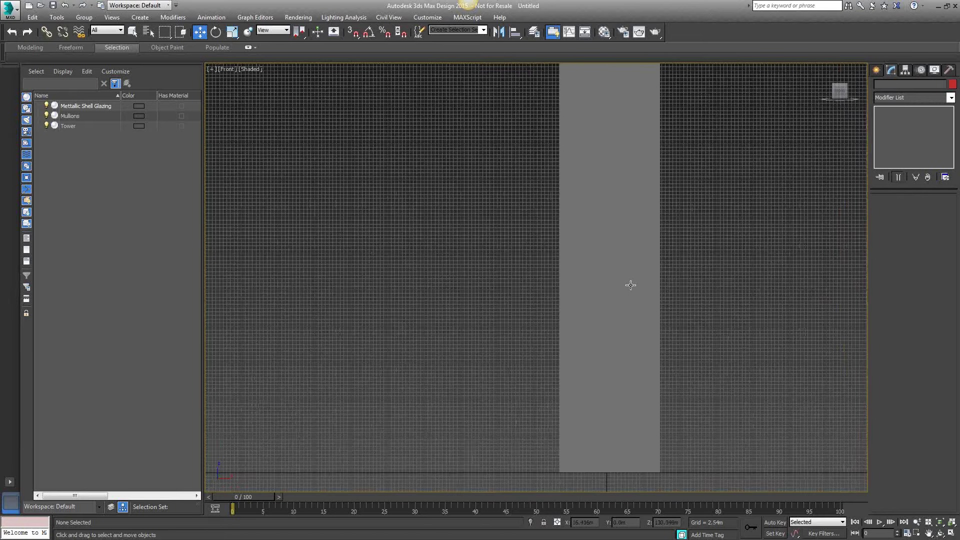
pyautogui.press('g')
# Select Mettallic Shell Glazing and isolate it, hiding Tower and Mullions
pyautogui.click(619, 249)
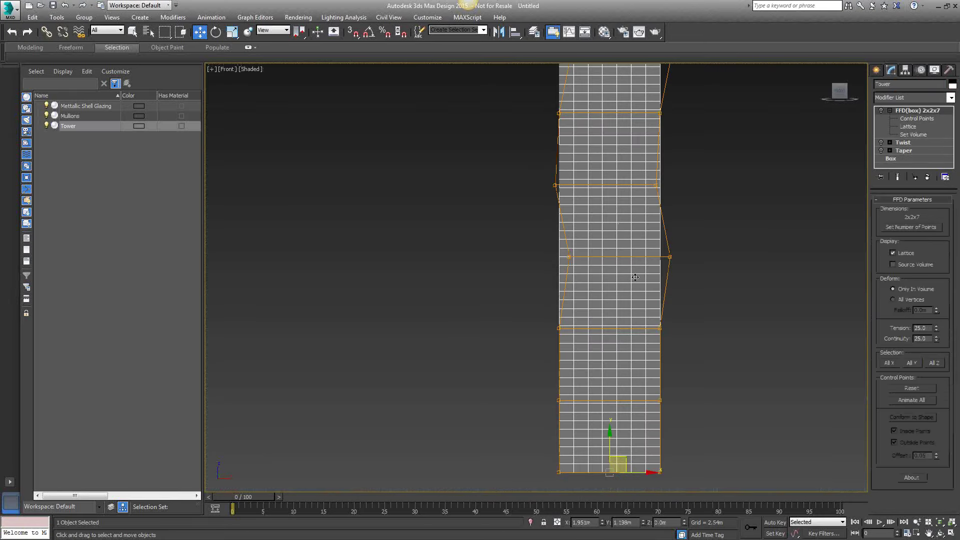
pyautogui.scroll(-2, 587, 317)
pyautogui.scroll(2, 588, 245)
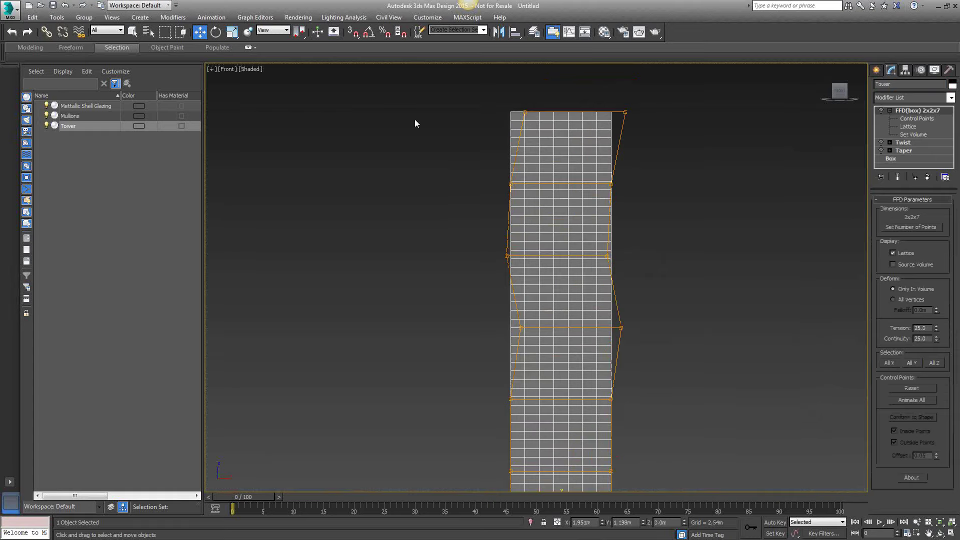
pyautogui.click(75, 106)
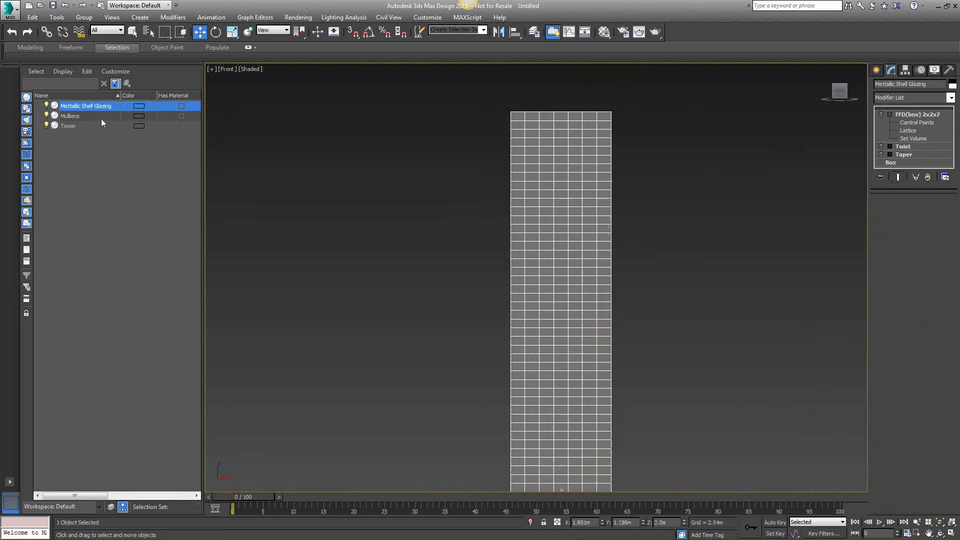
pyautogui.rightClick(400, 115)
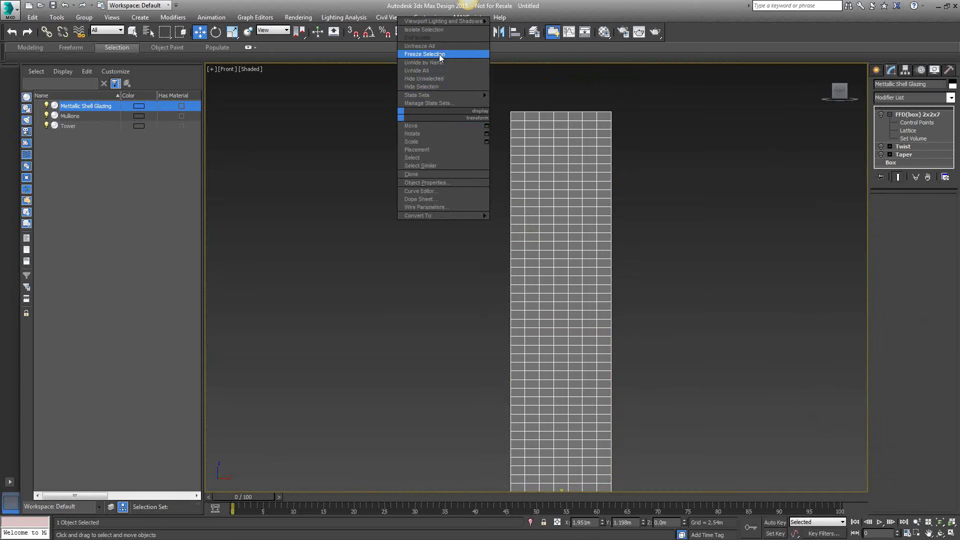
pyautogui.click(424, 29)
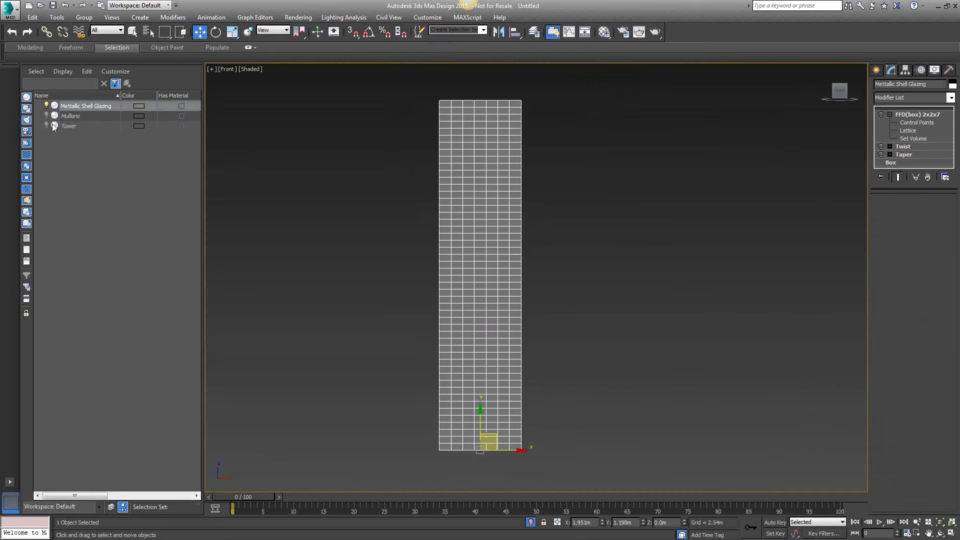
pyautogui.moveTo(488, 359); pyautogui.dragTo(536, 353, button='middle')
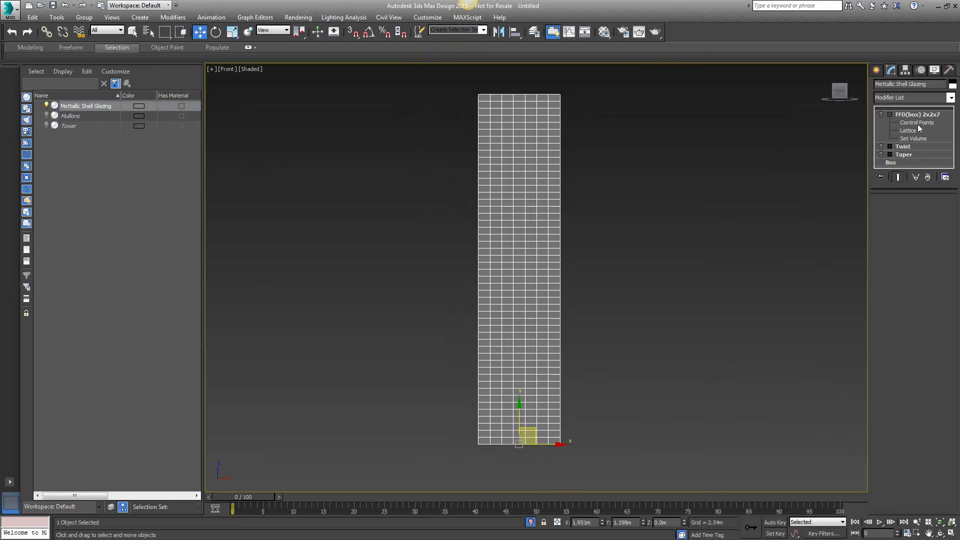
pyautogui.click(950, 97)
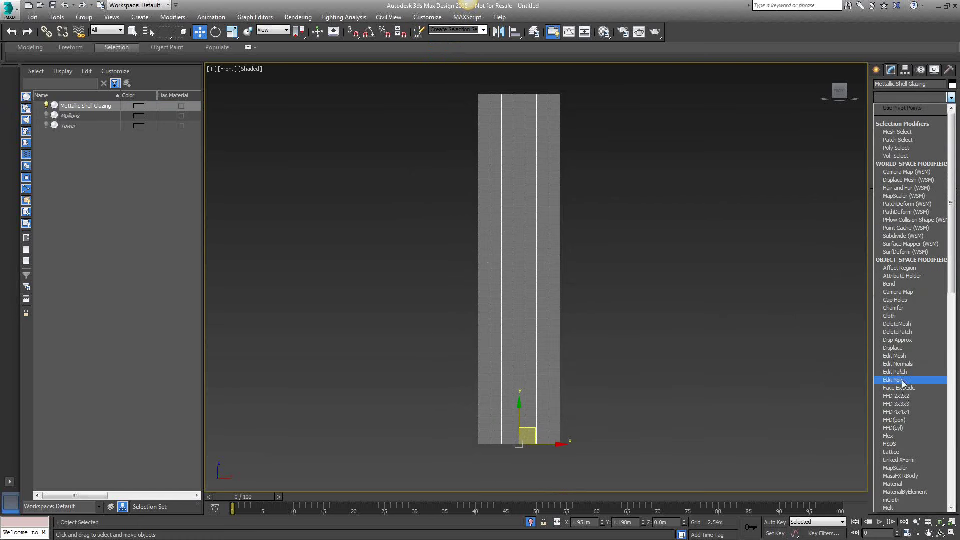
# Add an Edit Poly modifier to the glazing and enter Polygon level
pyautogui.click(934, 380)
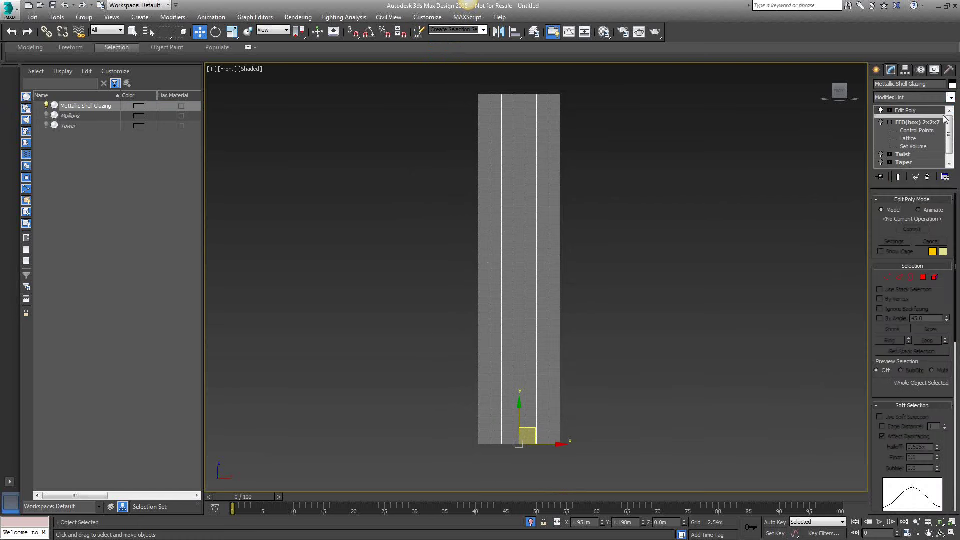
pyautogui.click(889, 109)
pyautogui.click(902, 144)
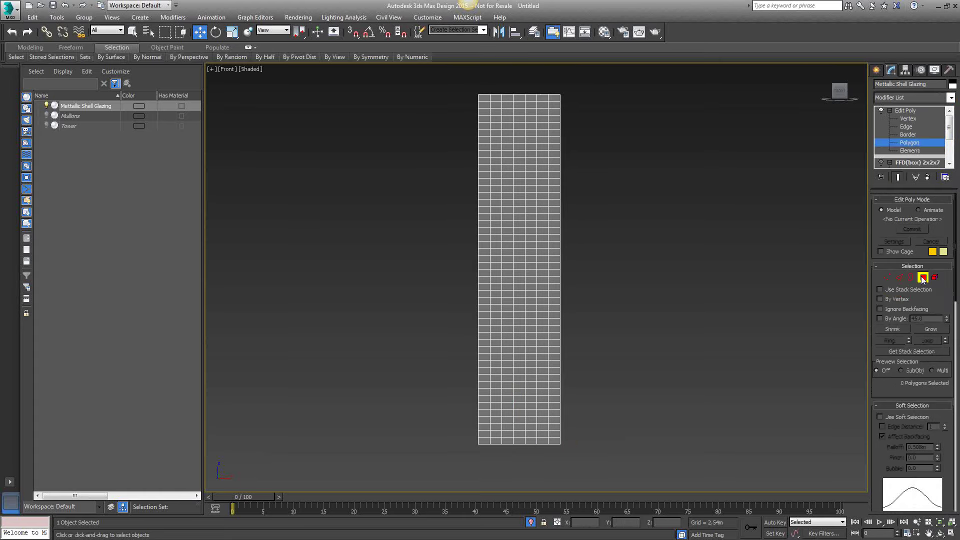
# Orbit to inspect the tower's sides and top, then return to the Front view
pyautogui.moveTo(518, 144); pyautogui.dragTo(520, 159, button='middle')
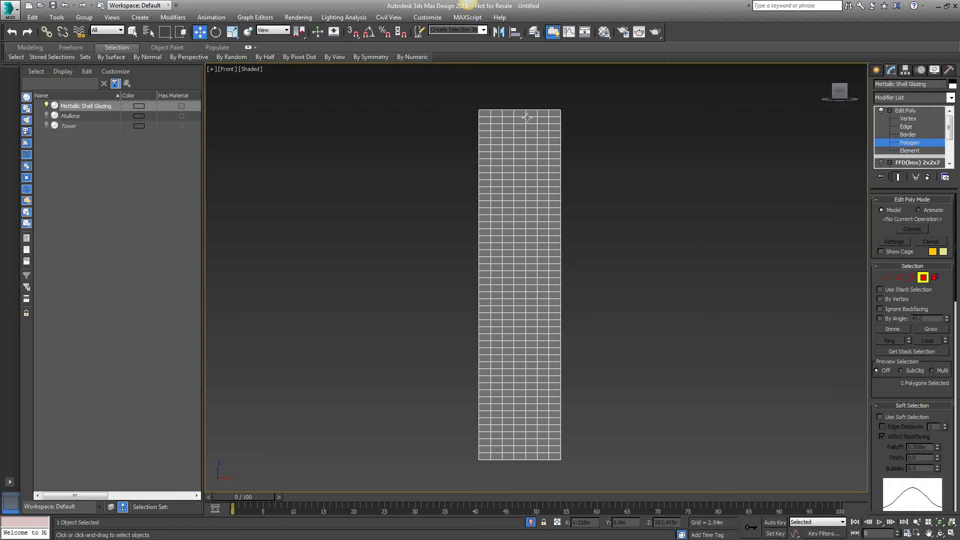
pyautogui.keyDown('alt'); pyautogui.moveTo(640, 203); pyautogui.dragTo(567, 199, button='middle'); pyautogui.keyUp('alt')
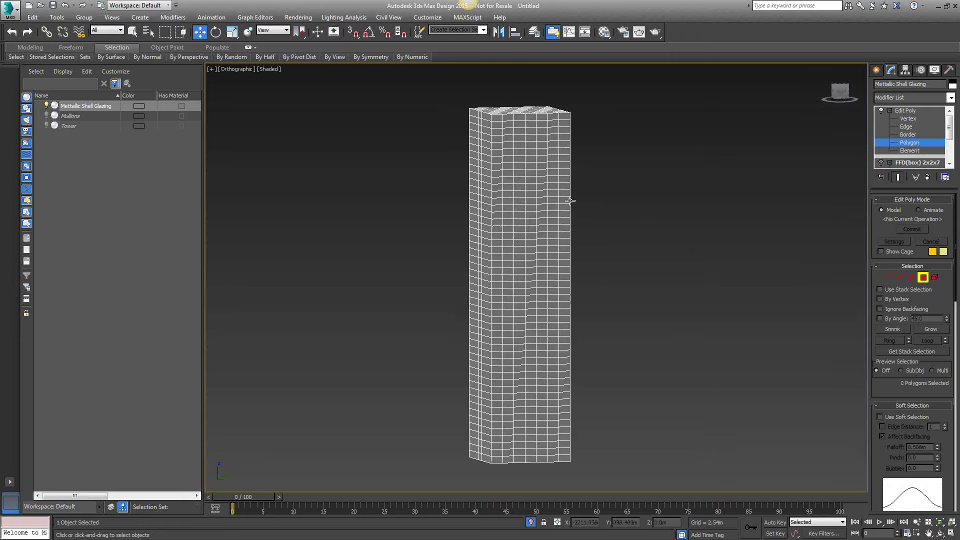
pyautogui.keyDown('alt'); pyautogui.moveTo(514, 141); pyautogui.dragTo(601, 206, button='middle'); pyautogui.keyUp('alt')
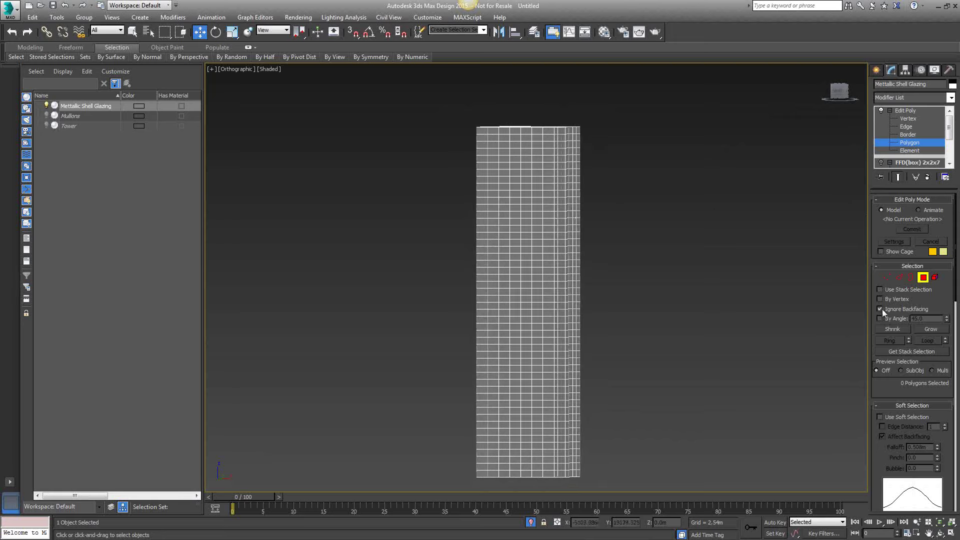
pyautogui.click(824, 69)
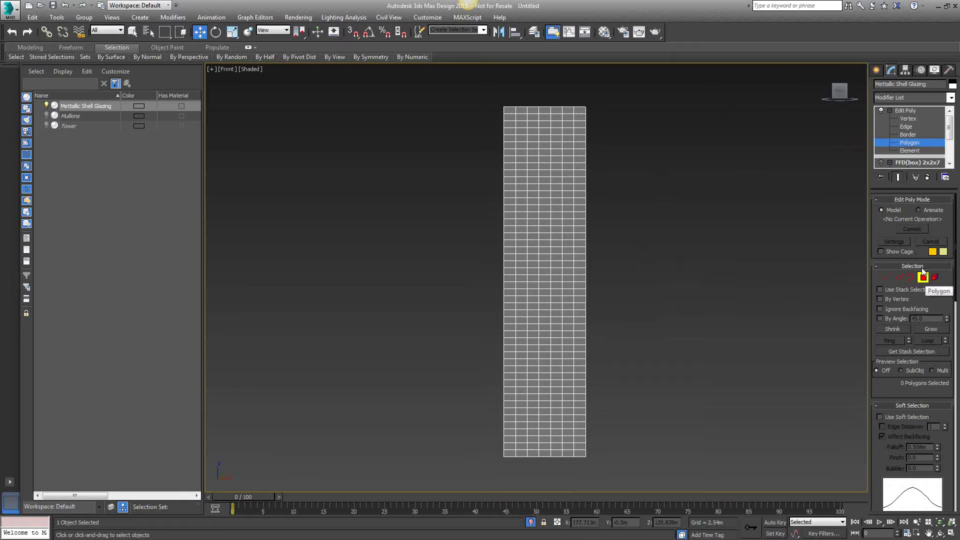
# Try selecting a top polygon, then reset to an orthographic Front view
pyautogui.click(546, 116)
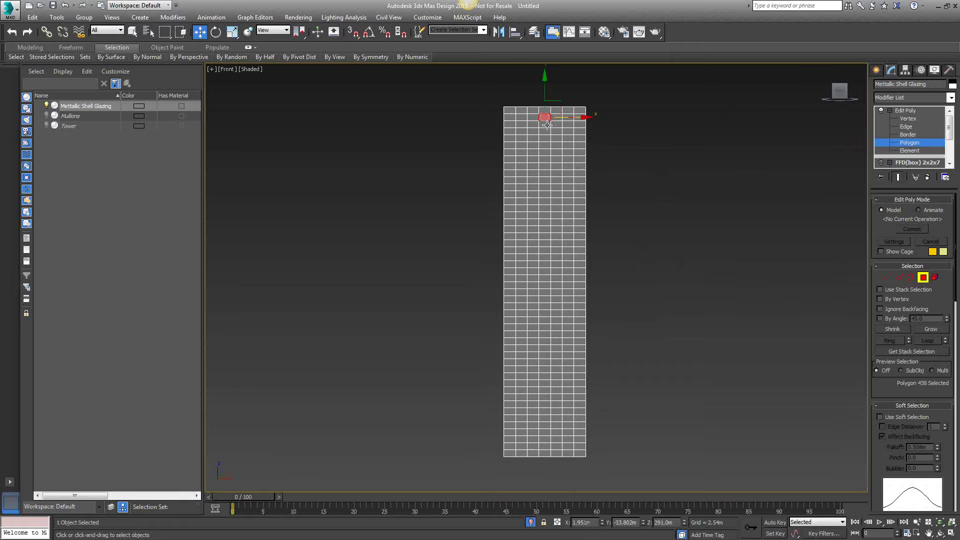
pyautogui.keyDown('alt'); pyautogui.moveTo(636, 163); pyautogui.dragTo(805, 154, button='middle'); pyautogui.keyUp('alt')
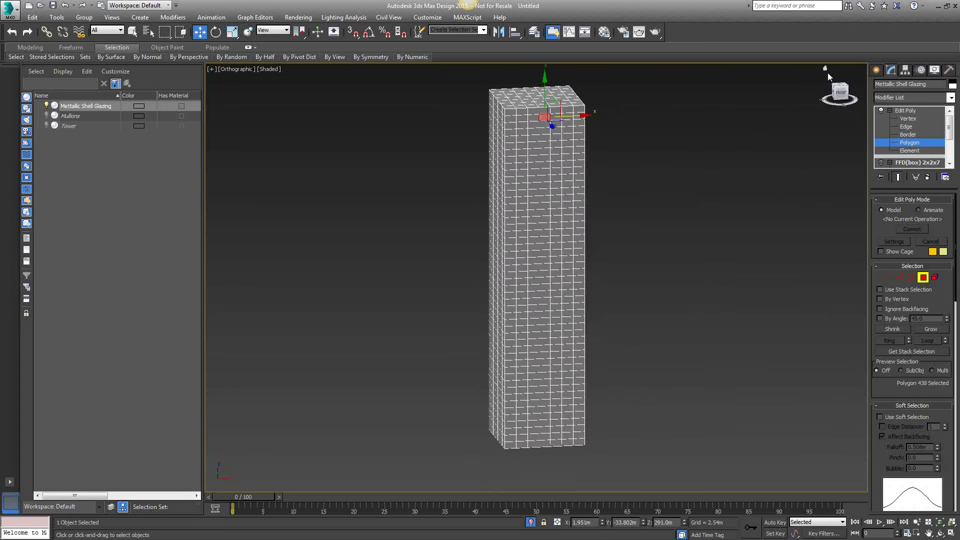
pyautogui.click(825, 68)
pyautogui.rightClick(826, 69)
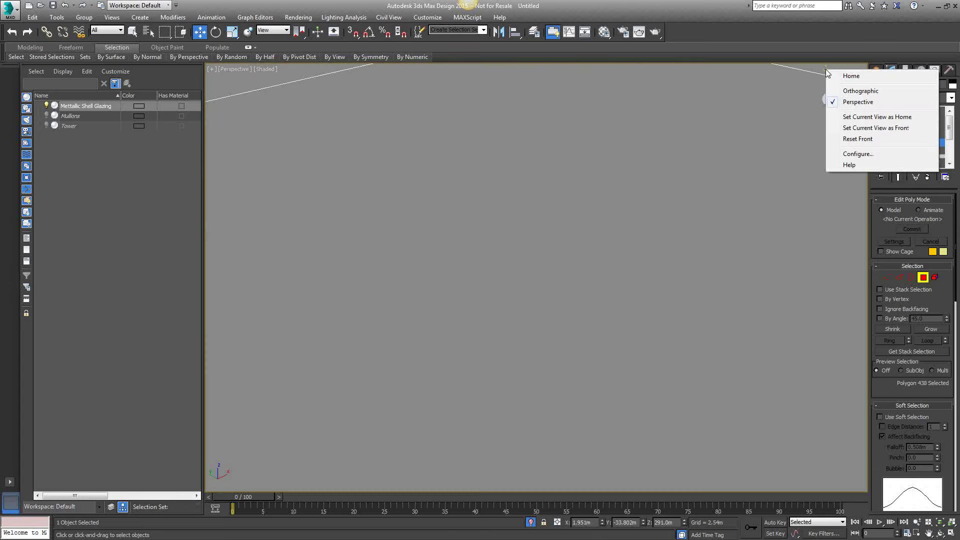
pyautogui.click(851, 91)
pyautogui.click(836, 95)
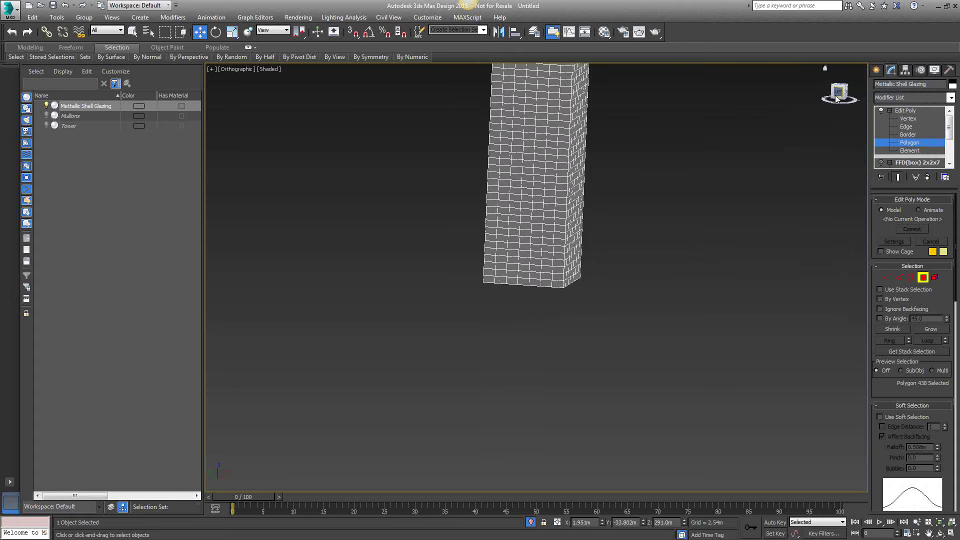
# Pick a different top polygon, check it by orbiting, and switch to the Select Object tool
pyautogui.click(571, 148)
pyautogui.moveTo(629, 174)
pyautogui.keyDown('alt'); pyautogui.mouseDown(button='middle')
pyautogui.moveTo(544, 193)
pyautogui.moveTo(495, 182)
pyautogui.moveTo(647, 180)
pyautogui.moveTo(638, 183)
pyautogui.mouseUp(button='middle'); pyautogui.keyUp('alt')
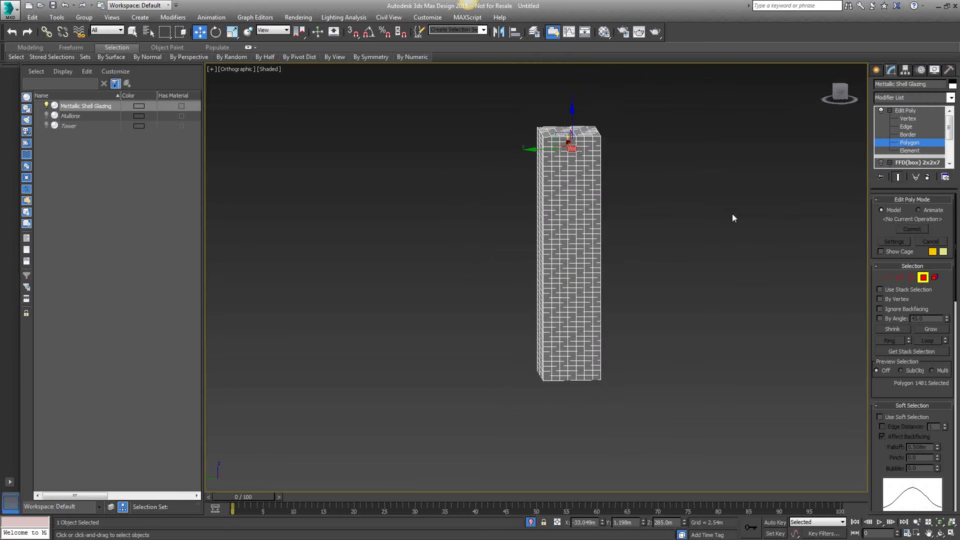
pyautogui.keyDown('alt'); pyautogui.moveTo(732, 218); pyautogui.dragTo(624, 146, button='middle'); pyautogui.keyUp('alt')
pyautogui.click(132, 31)
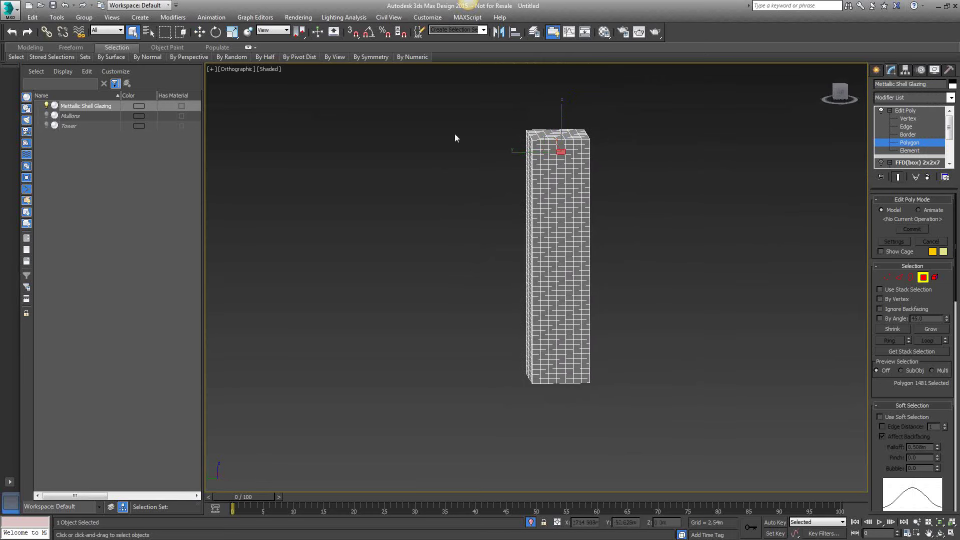
pyautogui.click(839, 92)
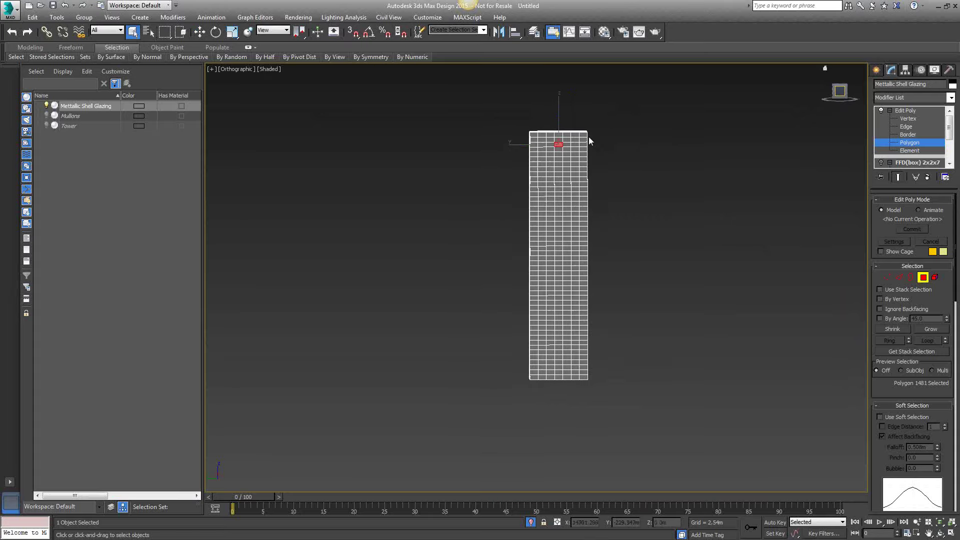
pyautogui.click(589, 140)
pyautogui.press('l')
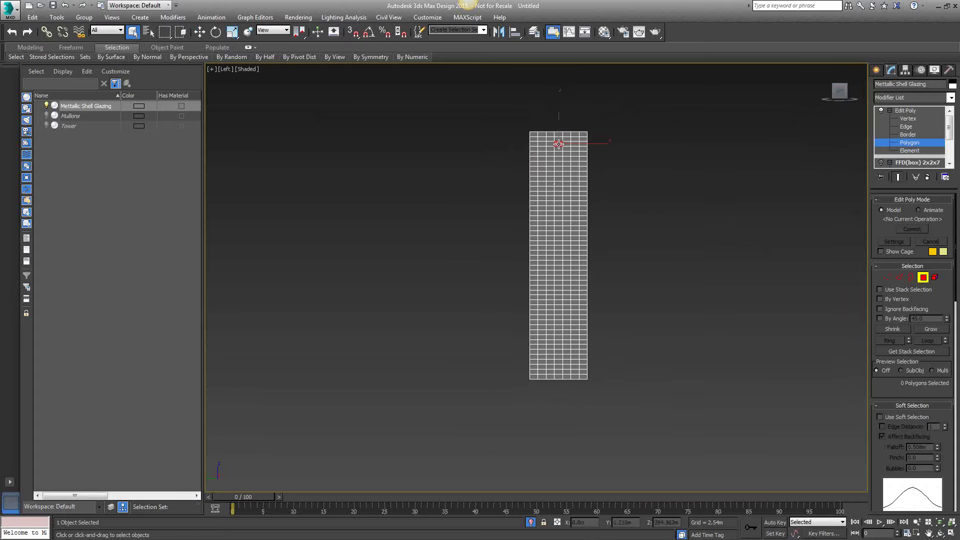
pyautogui.click(558, 144)
# Reset the view through the ViewCube to an orthographic Front projection and reposition the tower
pyautogui.moveTo(658, 178)
pyautogui.keyDown('alt'); pyautogui.mouseDown(button='middle')
pyautogui.moveTo(510, 192)
pyautogui.moveTo(630, 185)
pyautogui.moveTo(438, 186)
pyautogui.moveTo(655, 187)
pyautogui.mouseUp(button='middle'); pyautogui.keyUp('alt')
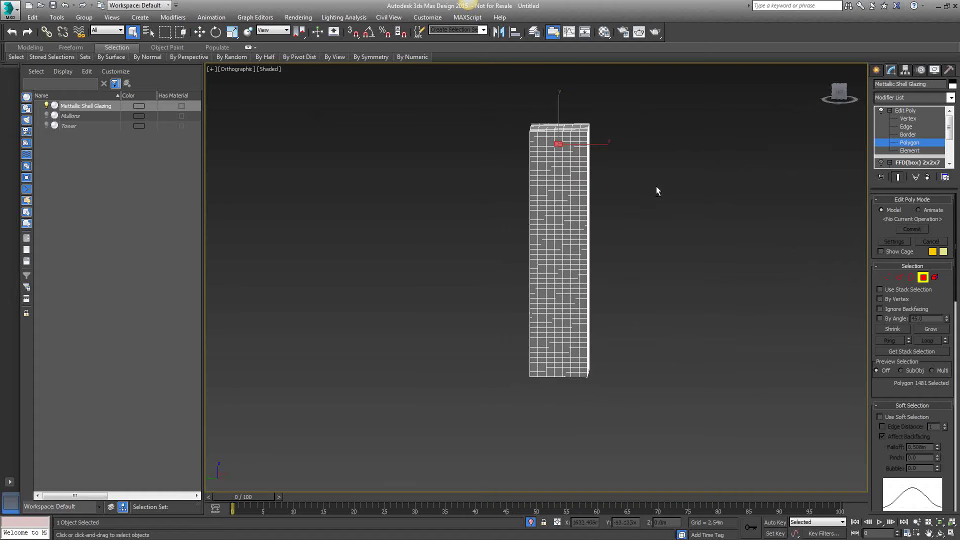
pyautogui.click(827, 73)
pyautogui.click(825, 70)
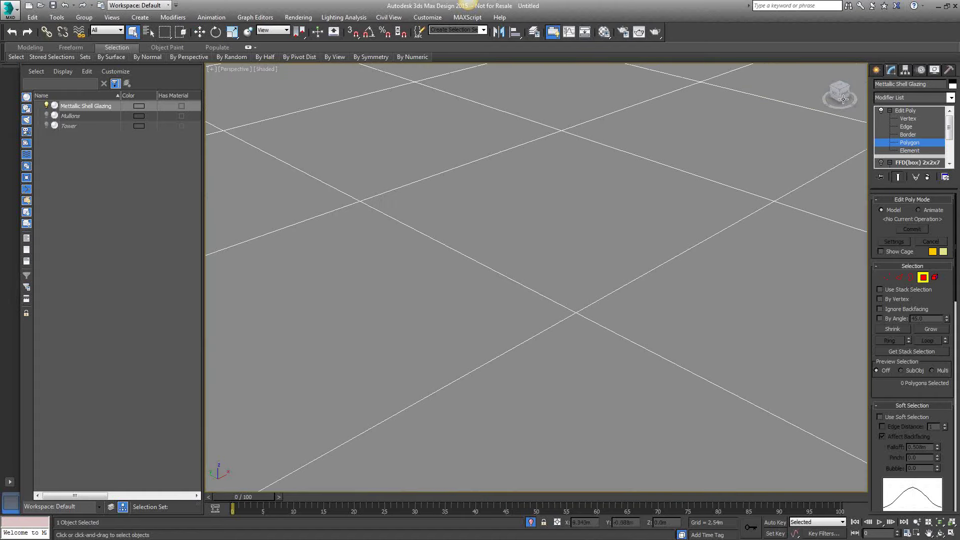
pyautogui.click(841, 98)
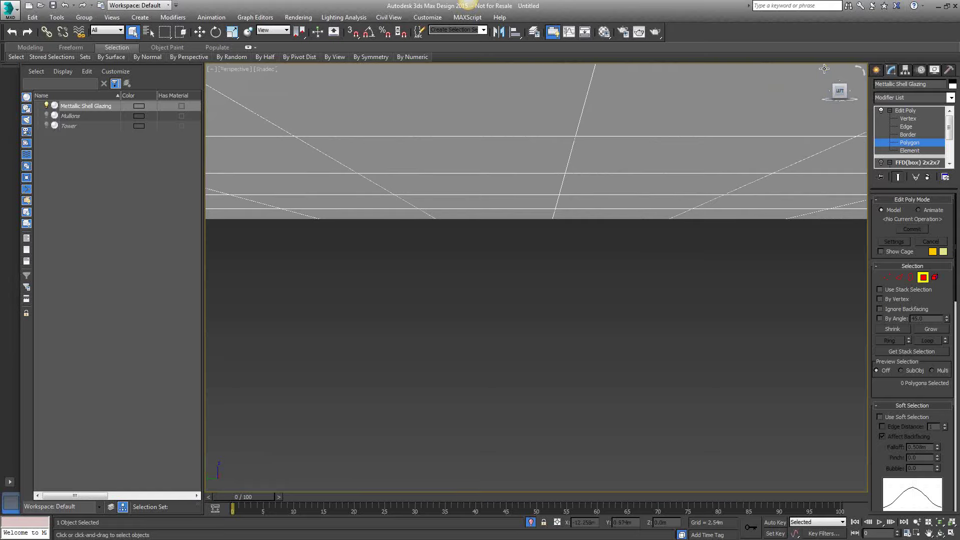
pyautogui.click(824, 68)
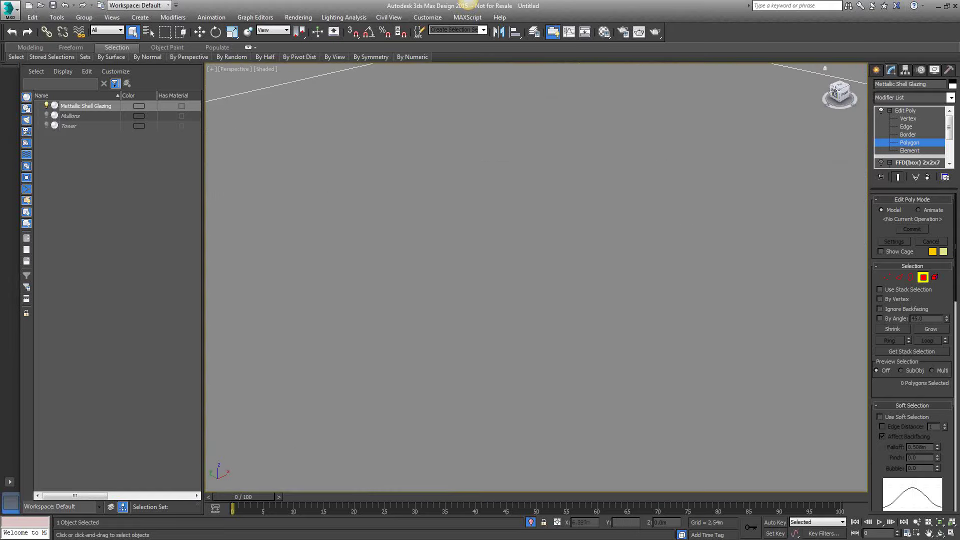
pyautogui.click(836, 94)
pyautogui.rightClick(824, 65)
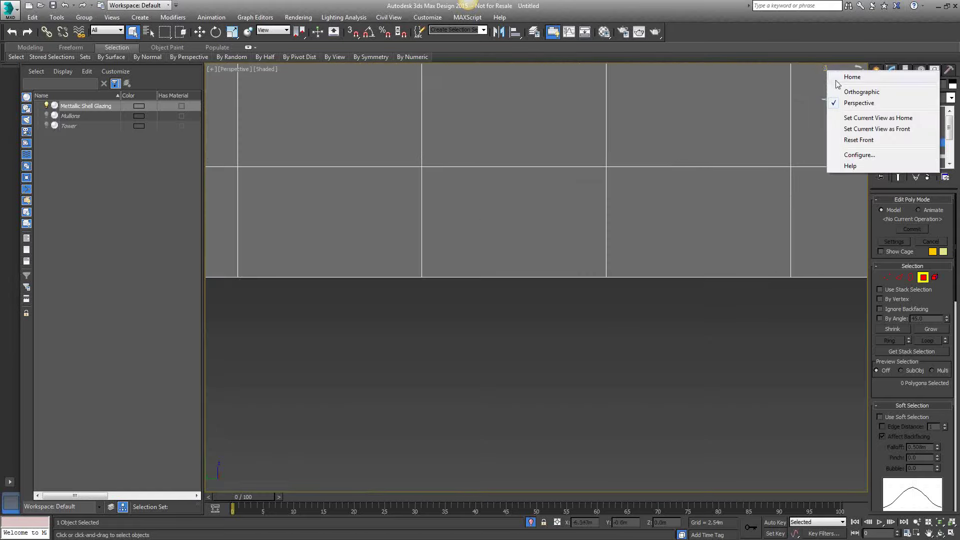
pyautogui.click(850, 94)
pyautogui.scroll(-3, 497, 188)
pyautogui.scroll(6, 511, 114)
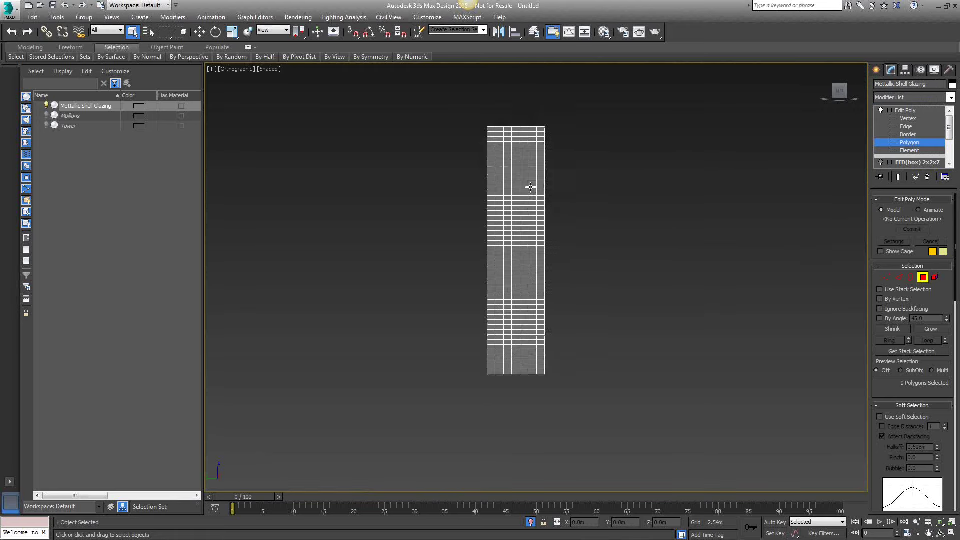
pyautogui.moveTo(511, 114); pyautogui.dragTo(515, 130, button='middle')
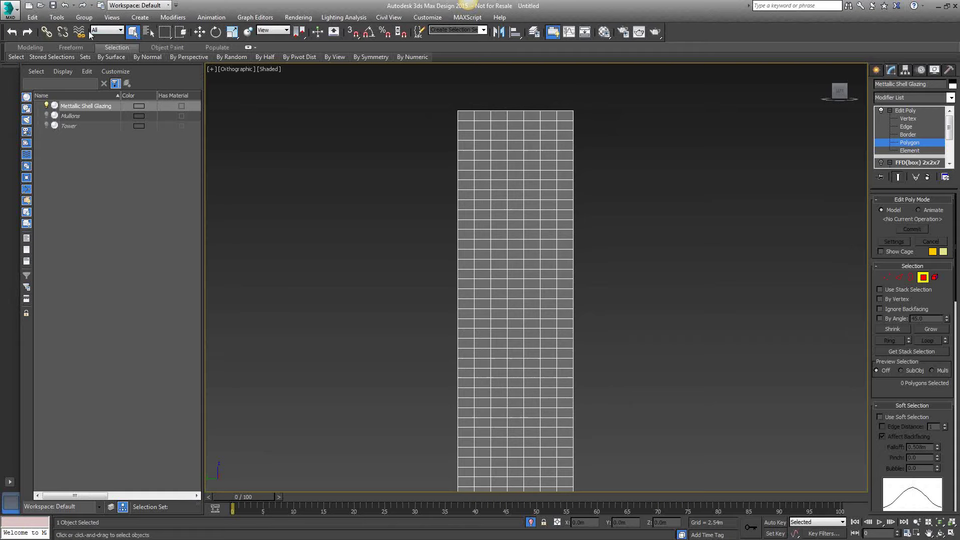
# Keep the selection filter at All, centre the tower and select polygon 1488 near the top
pyautogui.click(121, 30)
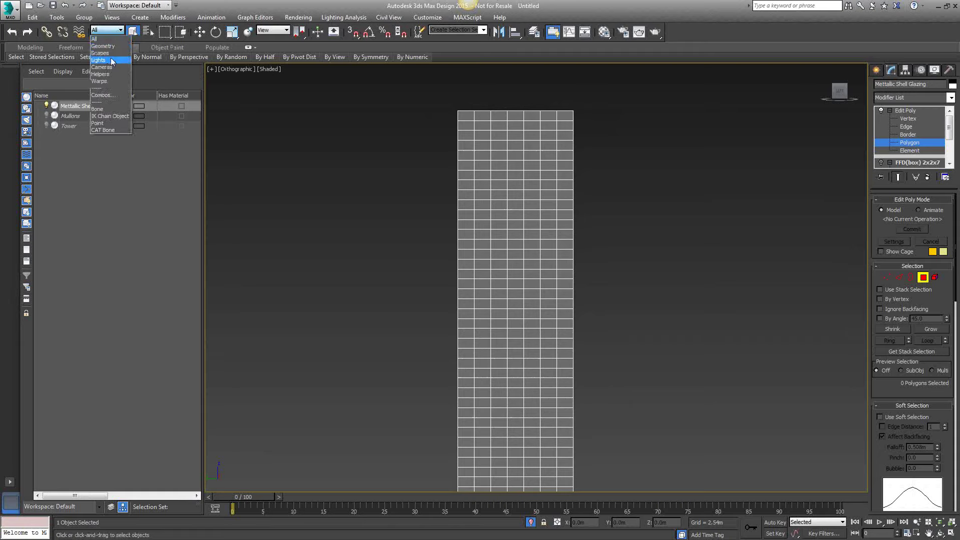
pyautogui.click(191, 73)
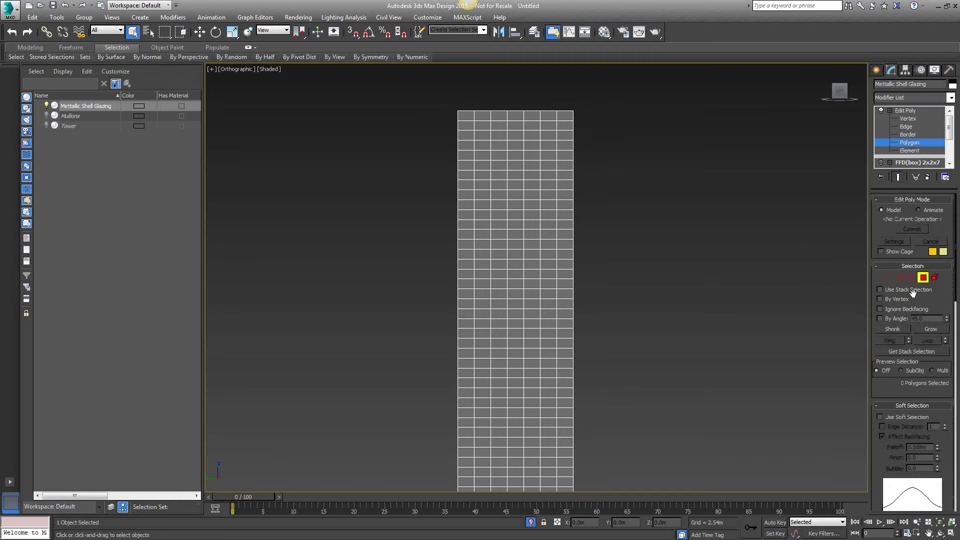
pyautogui.moveTo(681, 349); pyautogui.dragTo(685, 317, button='middle')
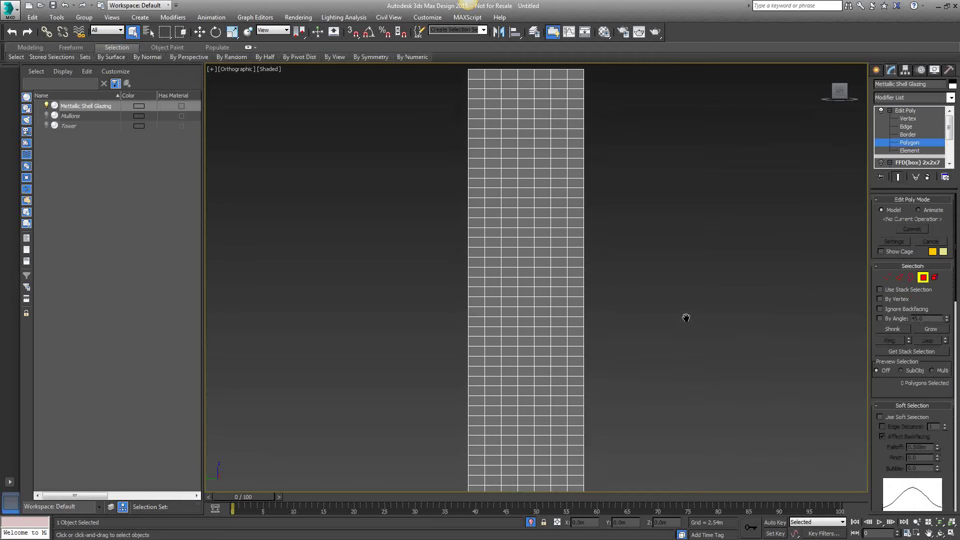
pyautogui.scroll(-2, 686, 317)
pyautogui.moveTo(655, 280); pyautogui.dragTo(615, 246, button='middle')
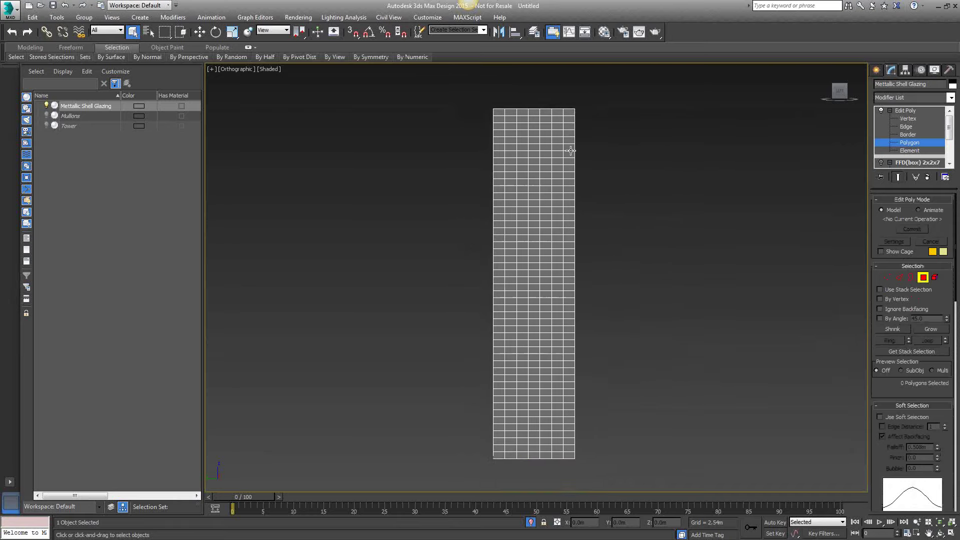
pyautogui.click(534, 119)
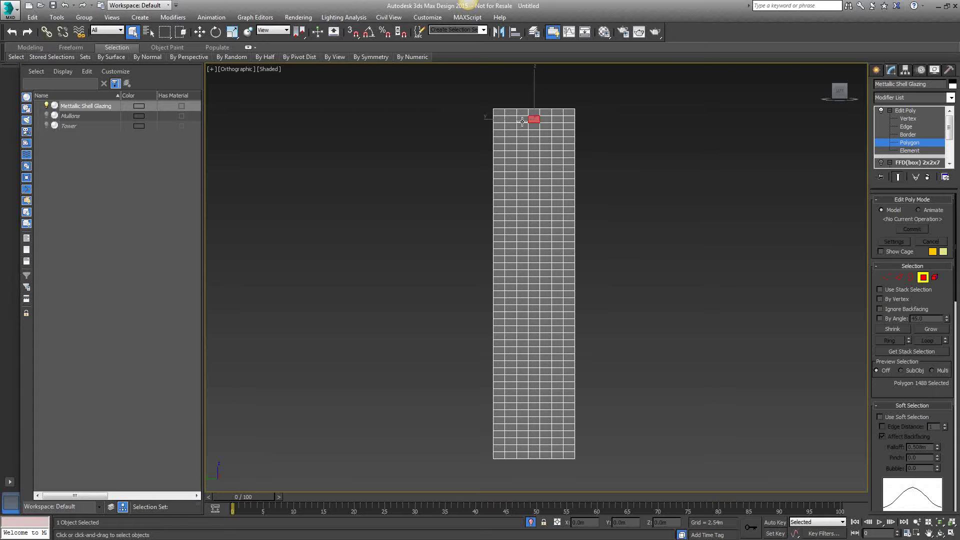
# Select a tall block of glazing polygons near the top and delete it for the first opening
pyautogui.scroll(4, 524, 119)
pyautogui.moveTo(529, 119); pyautogui.dragTo(490, 121, button='middle')
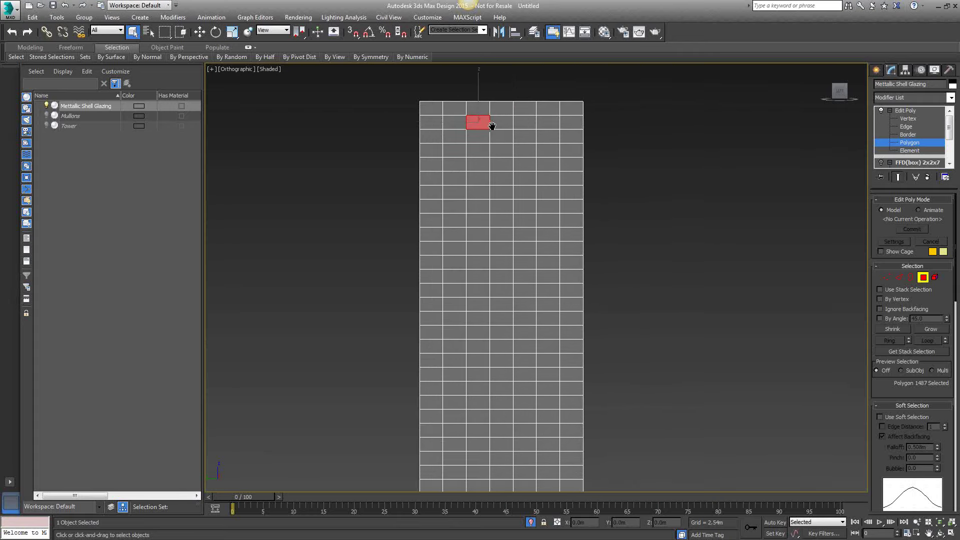
pyautogui.keyDown('shift'); pyautogui.click(500, 122); pyautogui.keyUp('shift')
pyautogui.click(525, 128)
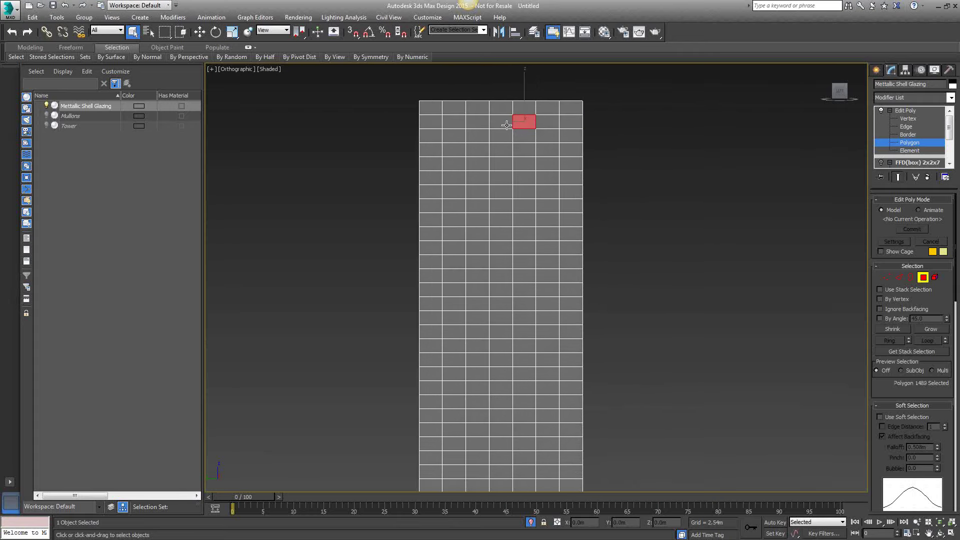
pyautogui.keyDown('ctrl'); pyautogui.click(475, 122); pyautogui.keyUp('ctrl')
pyautogui.keyDown('ctrl'); pyautogui.click(500, 122); pyautogui.keyUp('ctrl')
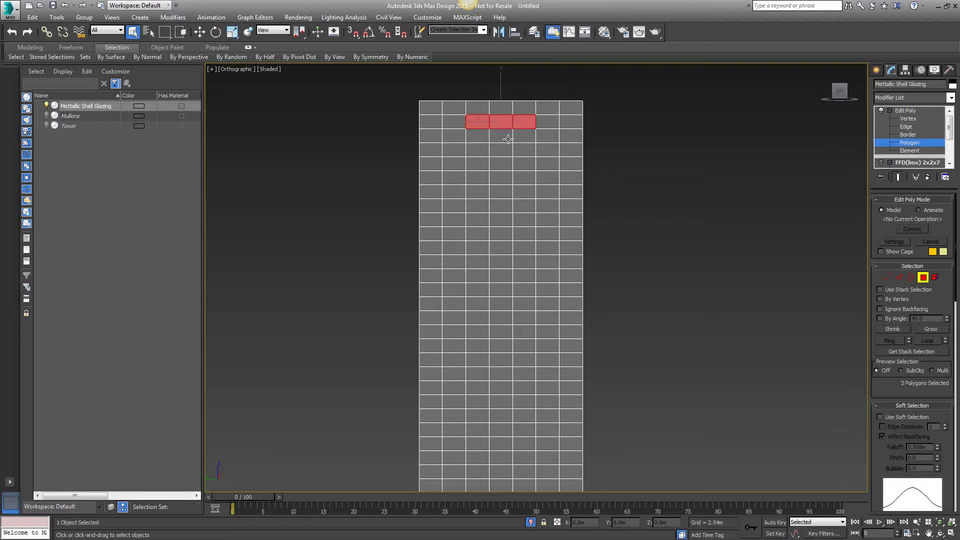
pyautogui.keyDown('ctrl'); pyautogui.click(453, 136); pyautogui.keyUp('ctrl')
pyautogui.keyDown('ctrl'); pyautogui.moveTo(550, 289); pyautogui.dragTo(550, 289); pyautogui.keyUp('ctrl')
pyautogui.keyDown('ctrl'); pyautogui.click(481, 304); pyautogui.keyUp('ctrl')
pyautogui.keyDown('ctrl'); pyautogui.click(503, 306); pyautogui.keyUp('ctrl')
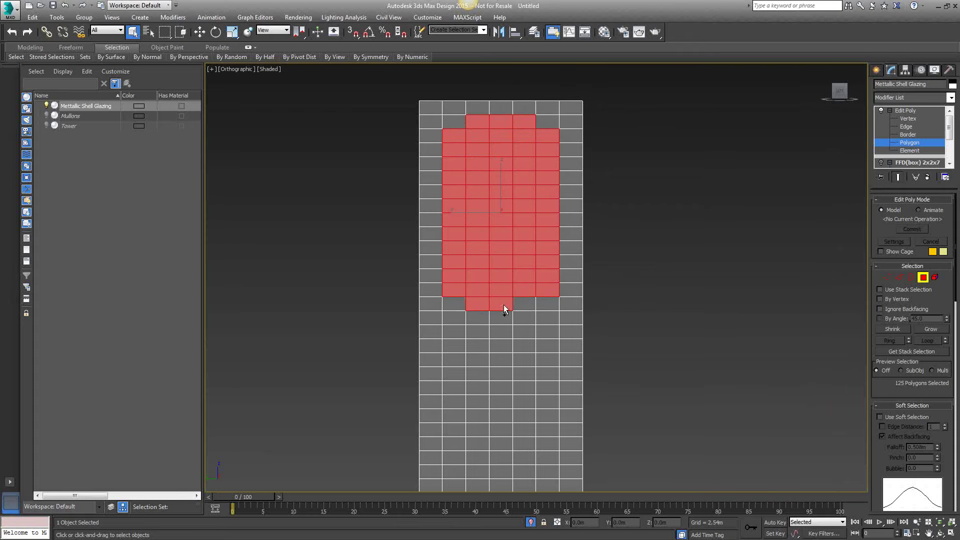
pyautogui.keyDown('ctrl'); pyautogui.click(524, 303); pyautogui.keyUp('ctrl')
pyautogui.scroll(-5, 522, 302)
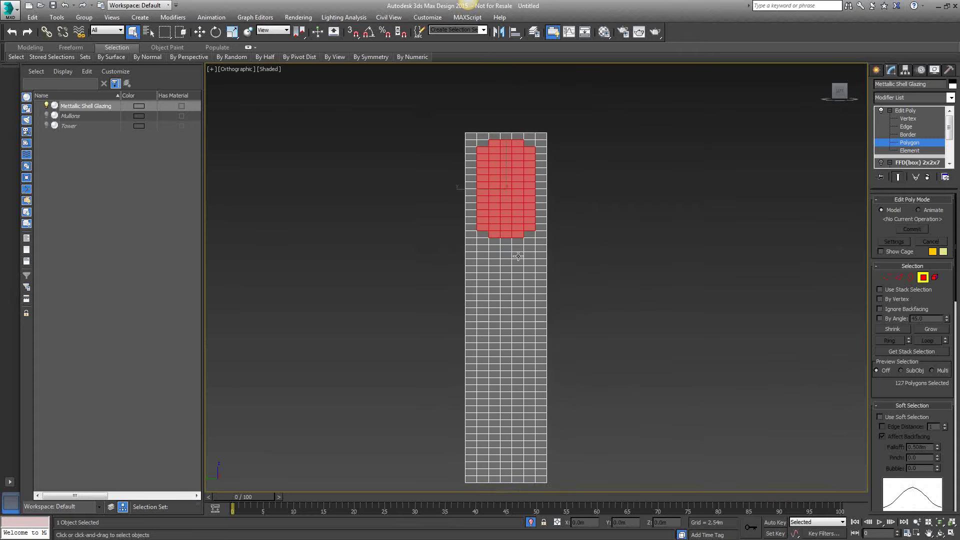
pyautogui.press('Delete')
# Delete single polygons above and below the first opening to notch the bands
pyautogui.scroll(3, 500, 147)
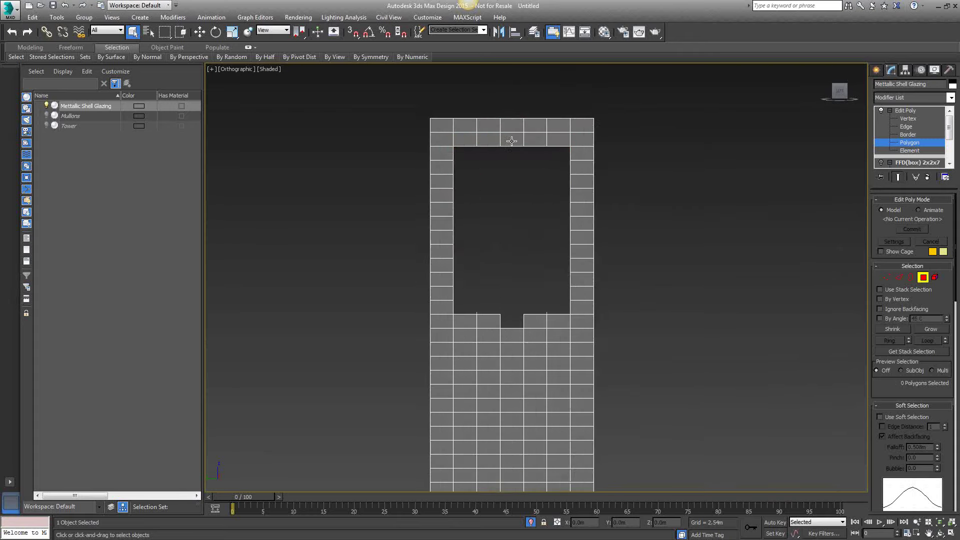
pyautogui.click(511, 141)
pyautogui.press('Delete')
pyautogui.scroll(-4, 580, 244)
pyautogui.keyDown('alt'); pyautogui.moveTo(621, 242); pyautogui.dragTo(637, 228, button='middle'); pyautogui.keyUp('alt')
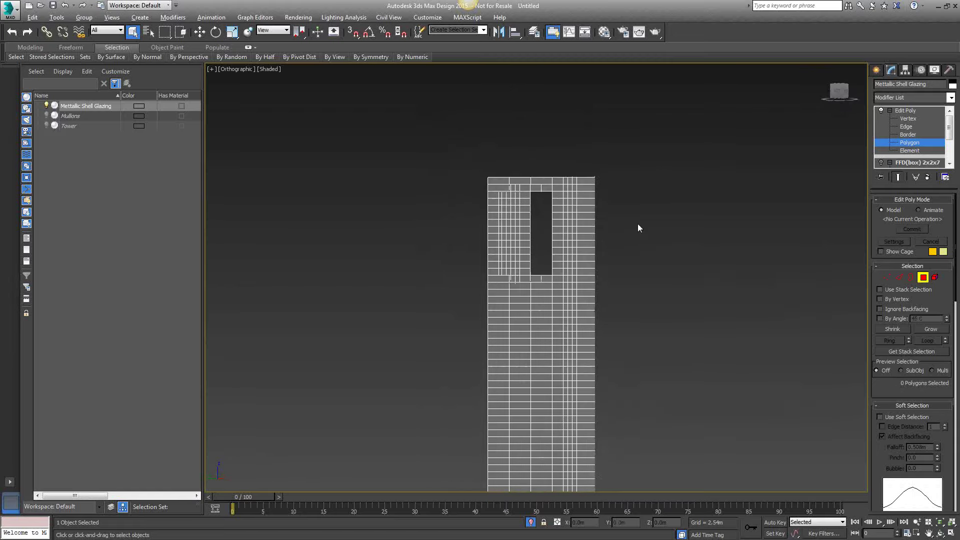
pyautogui.click(838, 91)
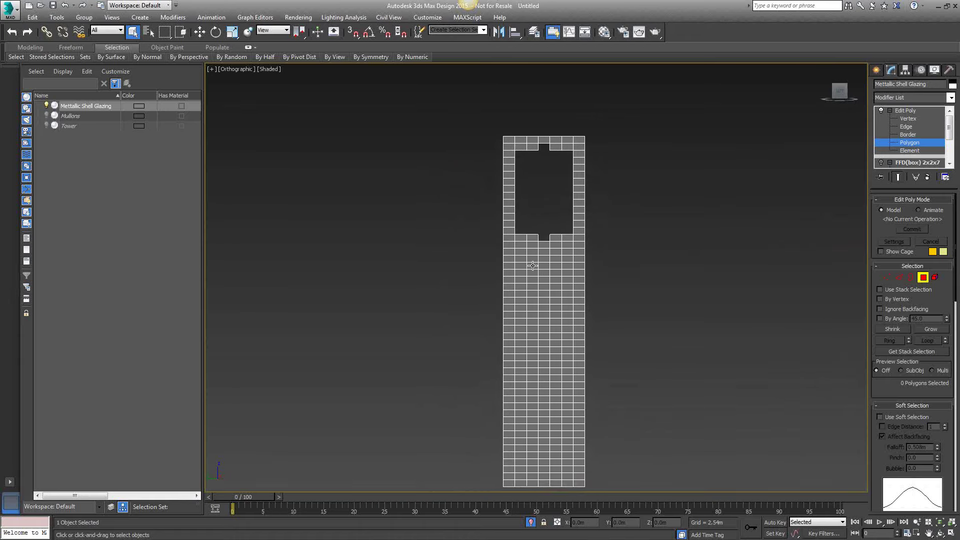
pyautogui.scroll(3, 530, 262)
pyautogui.click(540, 243)
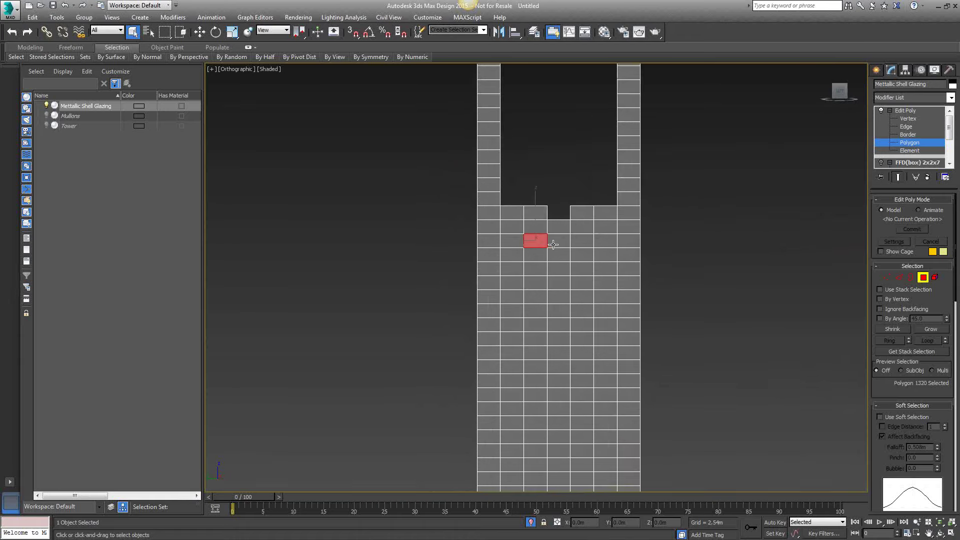
pyautogui.click(557, 243)
pyautogui.click(558, 243)
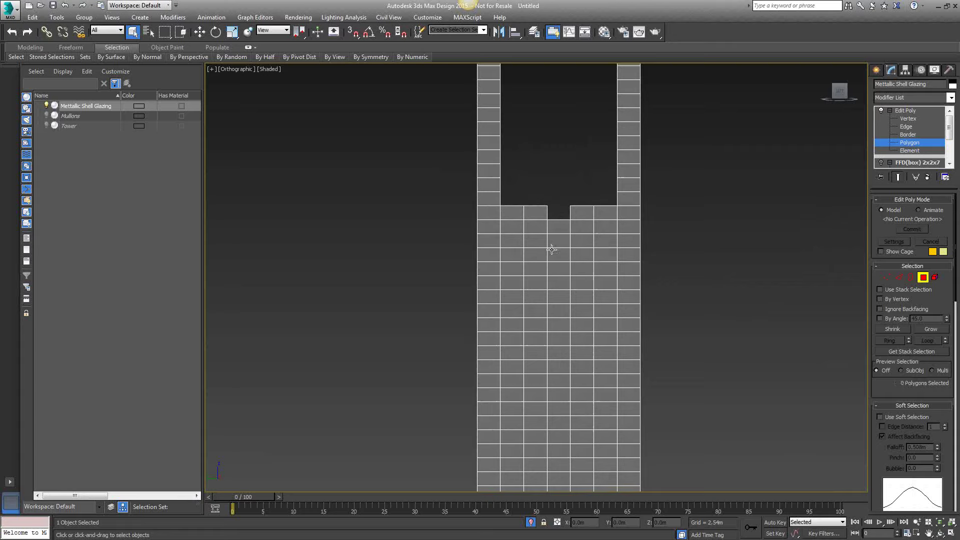
pyautogui.click(557, 241)
pyautogui.press('Delete')
# Delete a second polygon block below to cut the second opening
pyautogui.click(516, 257)
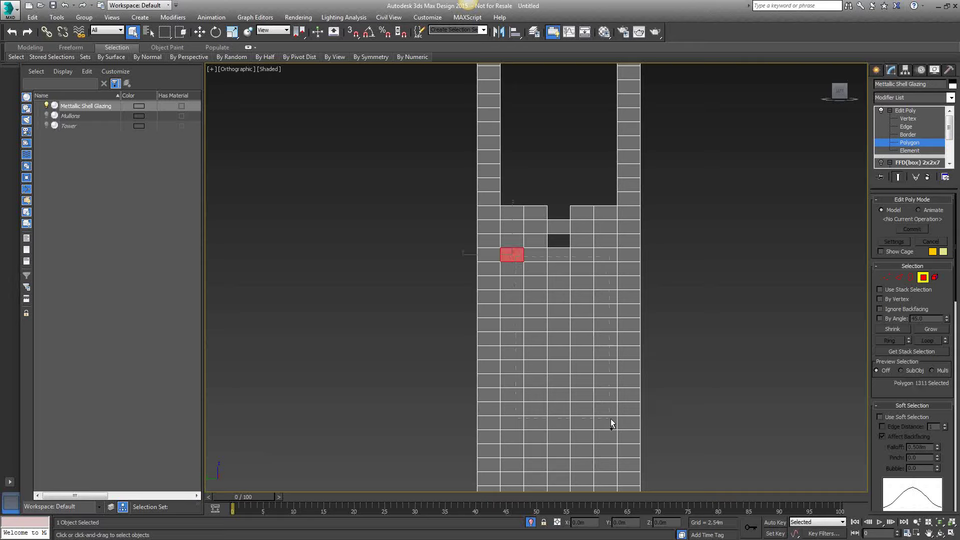
pyautogui.moveTo(607, 425); pyautogui.dragTo(607, 427)
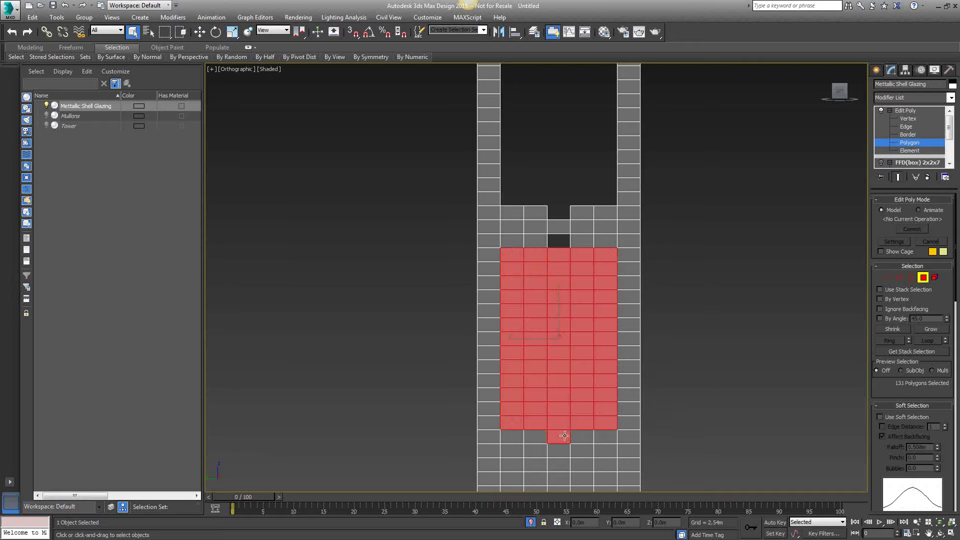
pyautogui.press('Delete')
pyautogui.scroll(-5, 571, 414)
pyautogui.scroll(4, 583, 405)
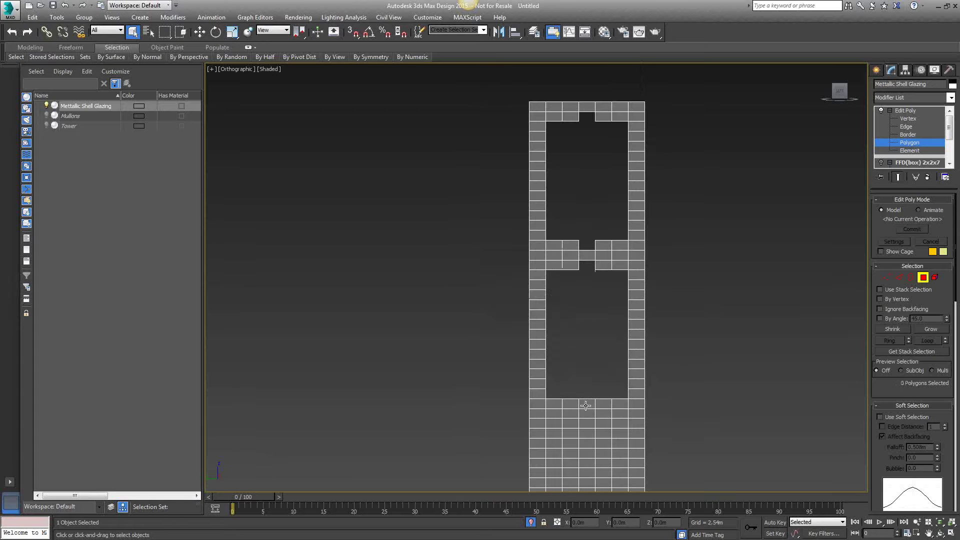
# Delete the lowest block plus a bottom notch polygon for the third opening, then orbit to check
pyautogui.moveTo(586, 403); pyautogui.dragTo(543, 272, button='middle')
pyautogui.click(545, 272)
pyautogui.click(574, 271)
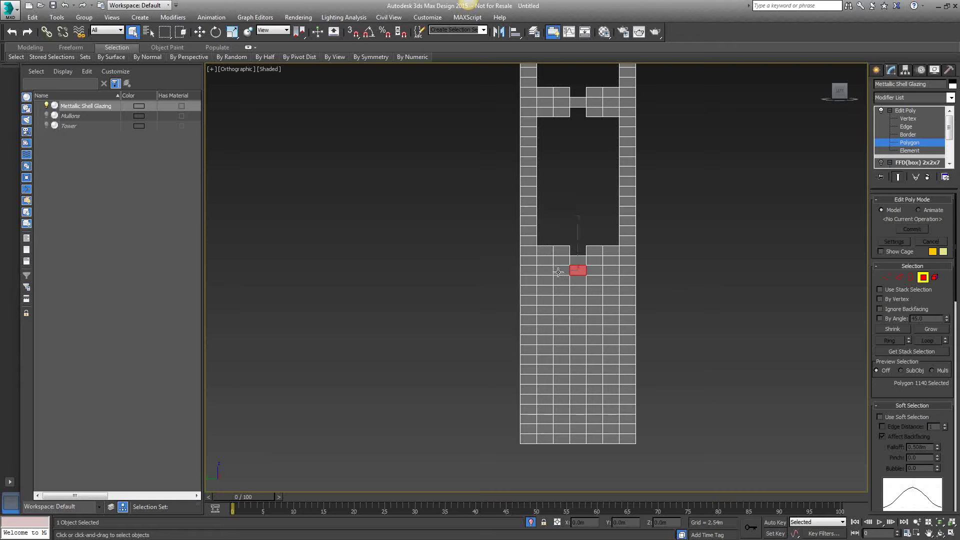
pyautogui.click(548, 270)
pyautogui.keyDown('shift'); pyautogui.click(611, 400); pyautogui.keyUp('shift')
pyautogui.keyDown('ctrl'); pyautogui.click(578, 409); pyautogui.keyUp('ctrl')
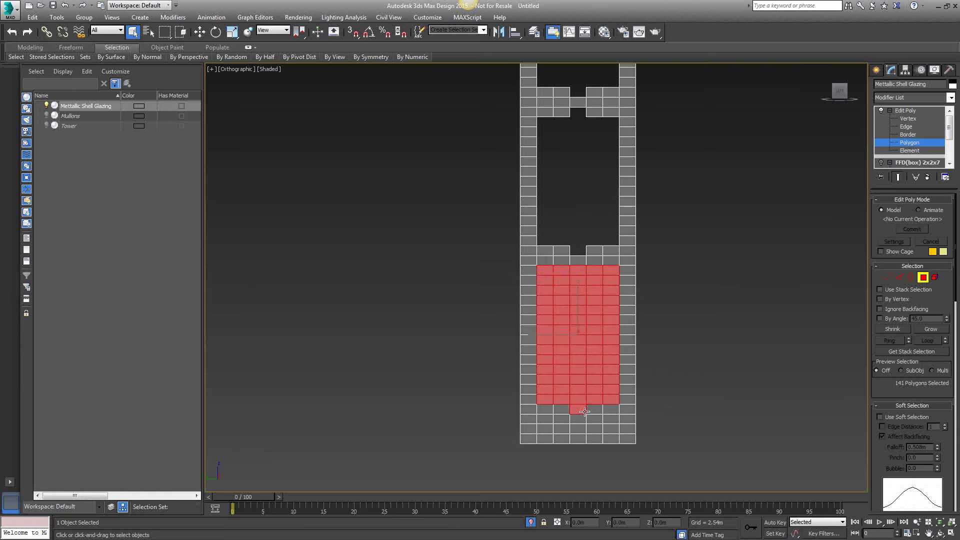
pyautogui.press('Delete')
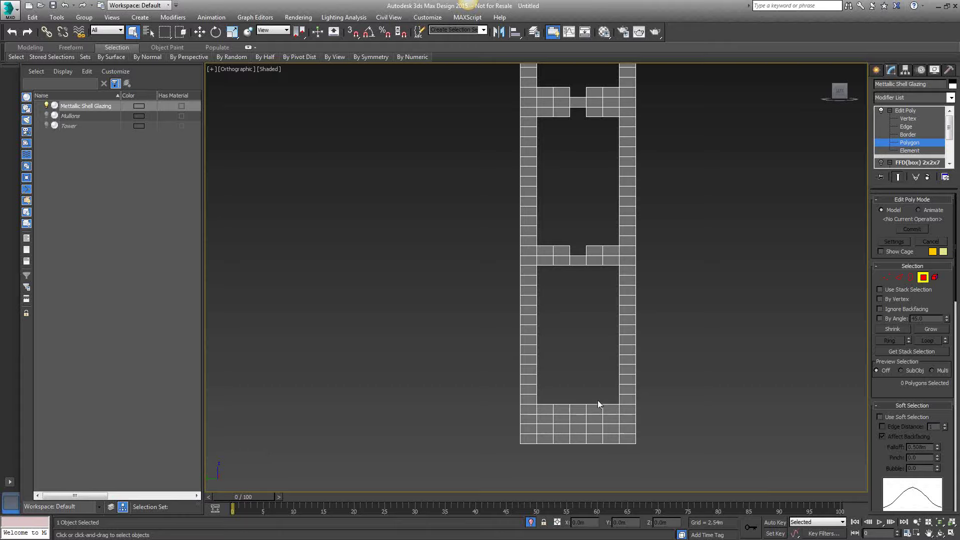
pyautogui.click(578, 408)
pyautogui.press('Delete')
pyautogui.scroll(-2, 620, 389)
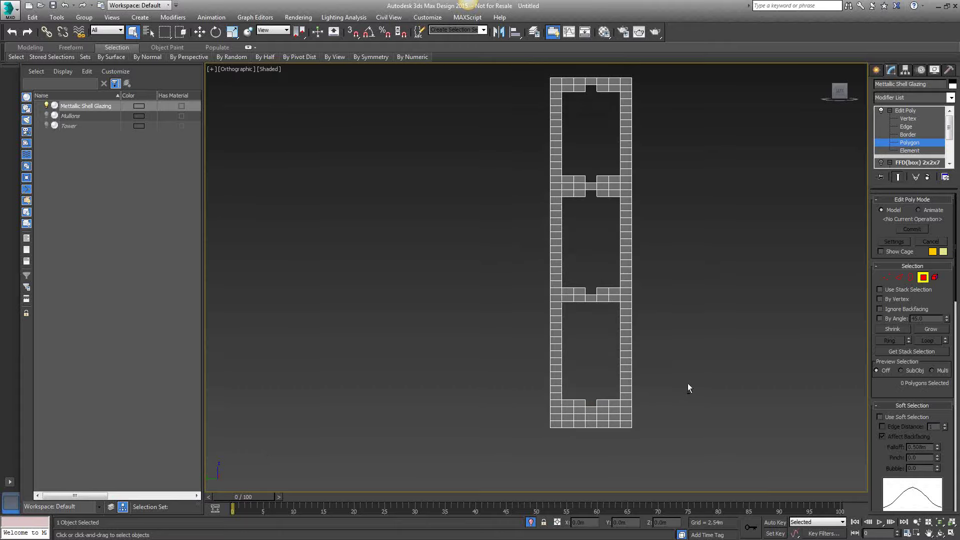
pyautogui.moveTo(688, 388)
pyautogui.keyDown('alt'); pyautogui.mouseDown(button='middle')
pyautogui.moveTo(643, 405)
pyautogui.moveTo(496, 381)
pyautogui.moveTo(490, 391)
pyautogui.moveTo(602, 400)
pyautogui.moveTo(681, 375)
pyautogui.moveTo(694, 397)
pyautogui.mouseUp(button='middle'); pyautogui.keyUp('alt')
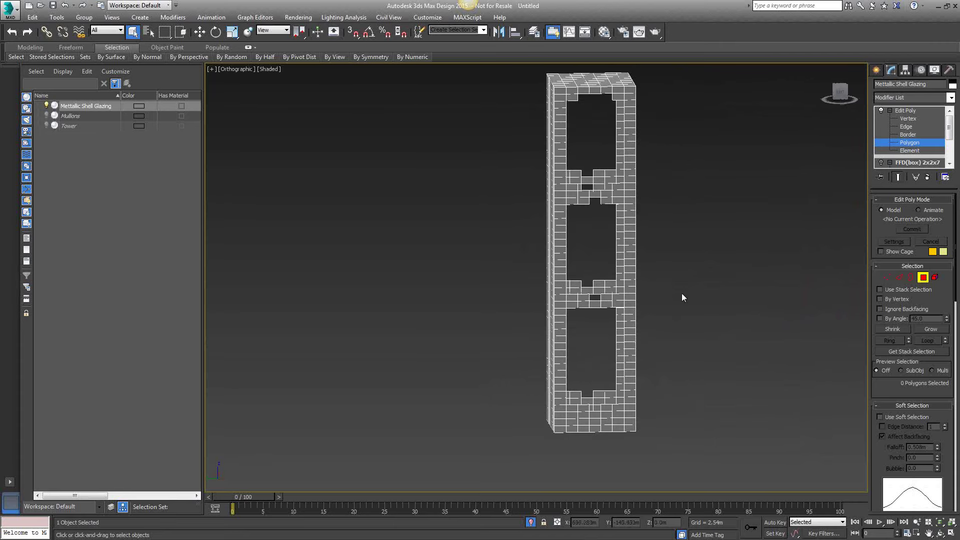
pyautogui.keyDown('alt'); pyautogui.moveTo(683, 297); pyautogui.dragTo(683, 270, button='middle'); pyautogui.keyUp('alt')
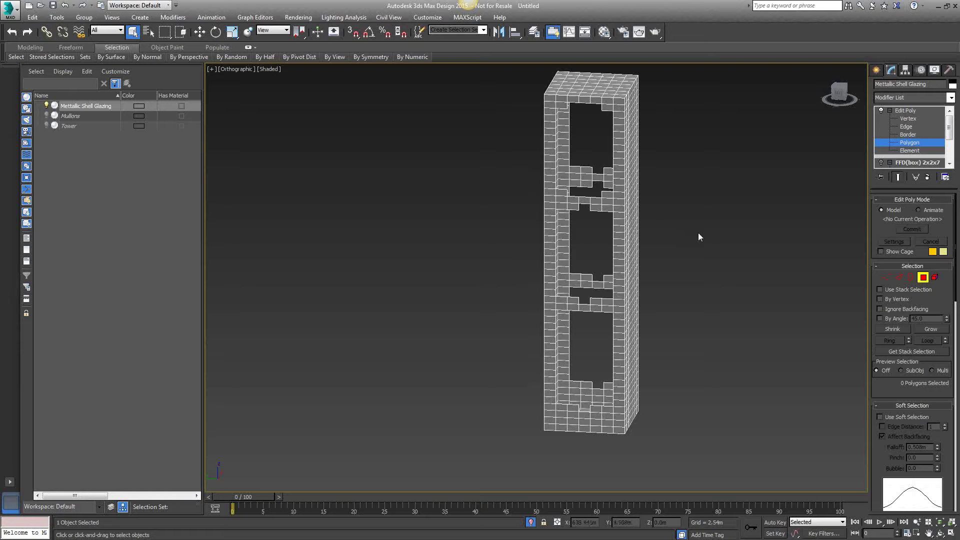
# In the Left view, select two polygon columns near the base and delete the 26 polygons
pyautogui.click(839, 93)
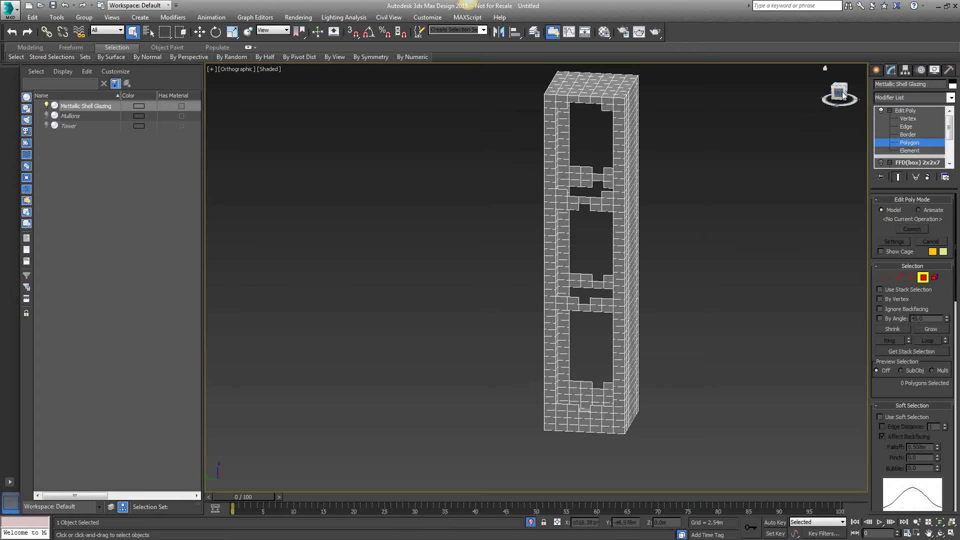
pyautogui.click(589, 417)
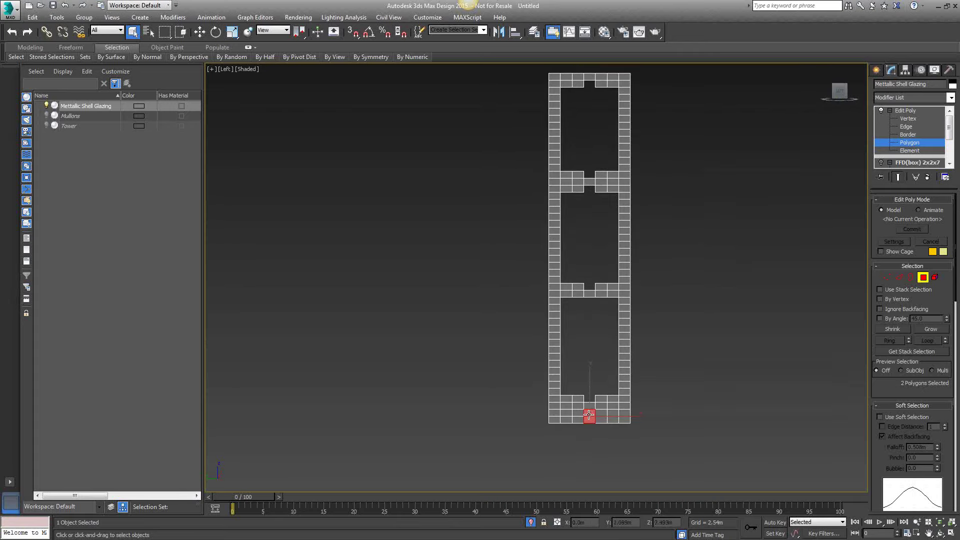
pyautogui.click(589, 428)
pyautogui.click(589, 410)
pyautogui.click(596, 413)
pyautogui.scroll(5, 608, 415)
pyautogui.scroll(-3, 608, 414)
pyautogui.scroll(2, 608, 415)
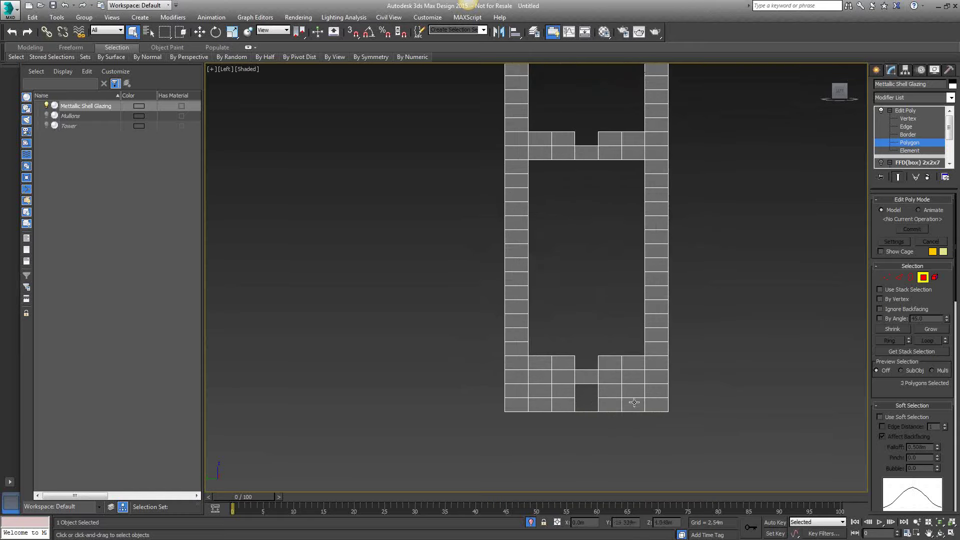
pyautogui.click(542, 405)
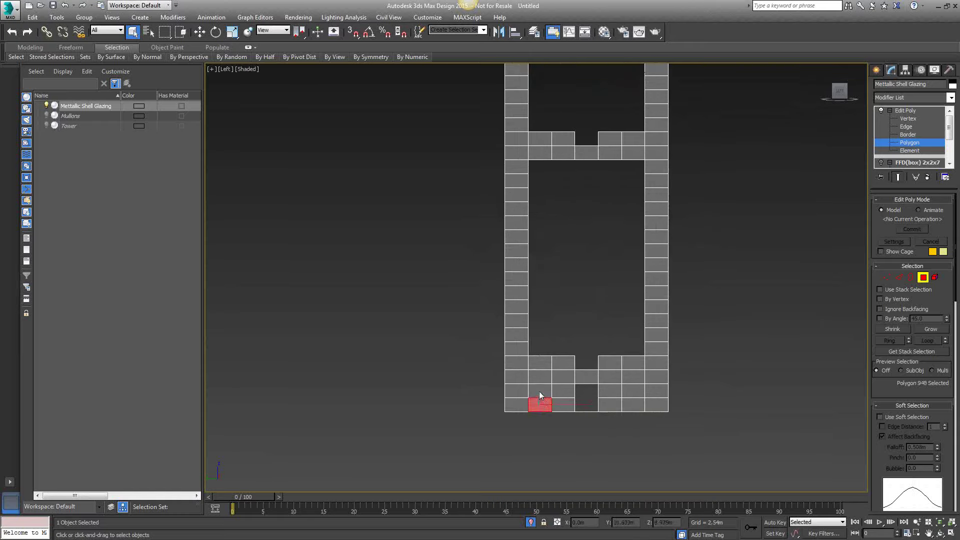
pyautogui.moveTo(539, 391); pyautogui.dragTo(547, 426)
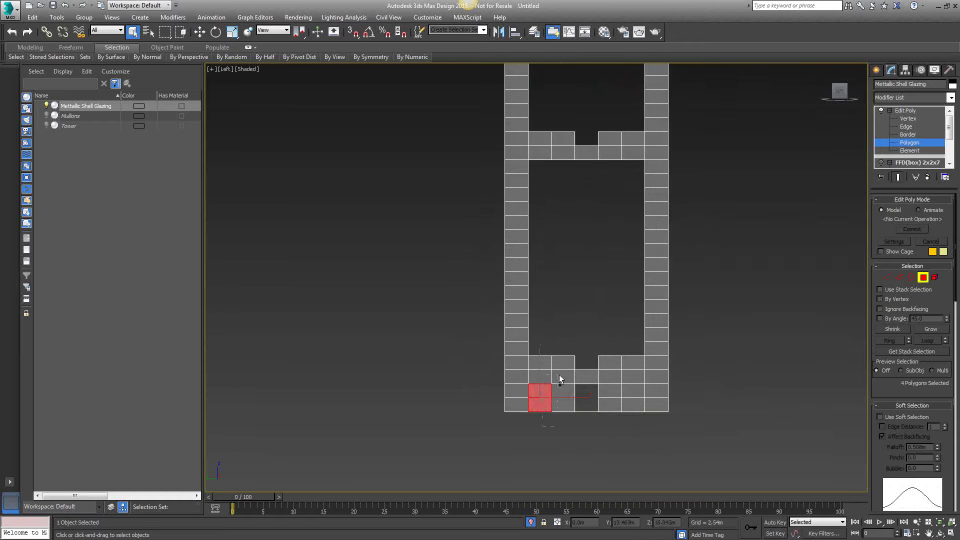
pyautogui.keyDown('ctrl'); pyautogui.click(543, 377); pyautogui.keyUp('ctrl')
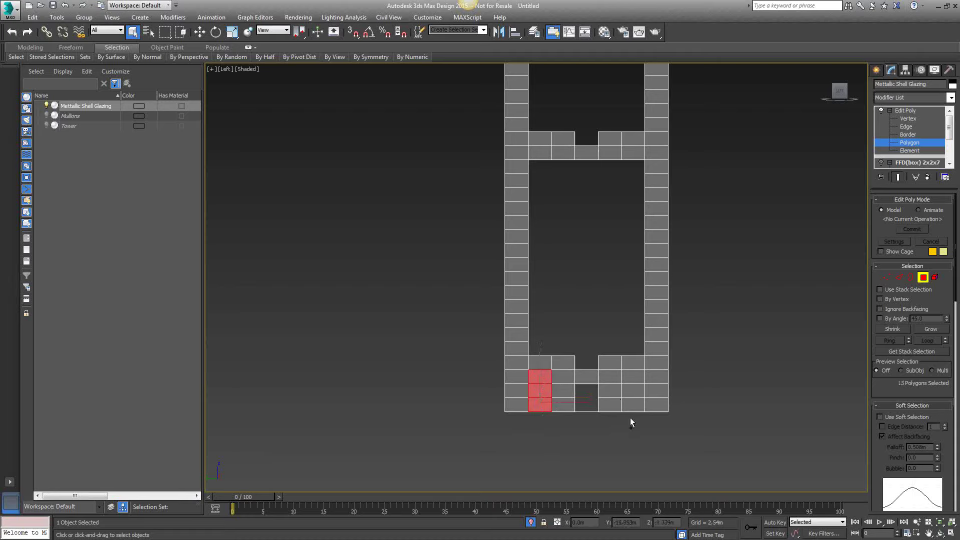
pyautogui.keyDown('ctrl'); pyautogui.moveTo(626, 377); pyautogui.dragTo(631, 415); pyautogui.keyUp('ctrl')
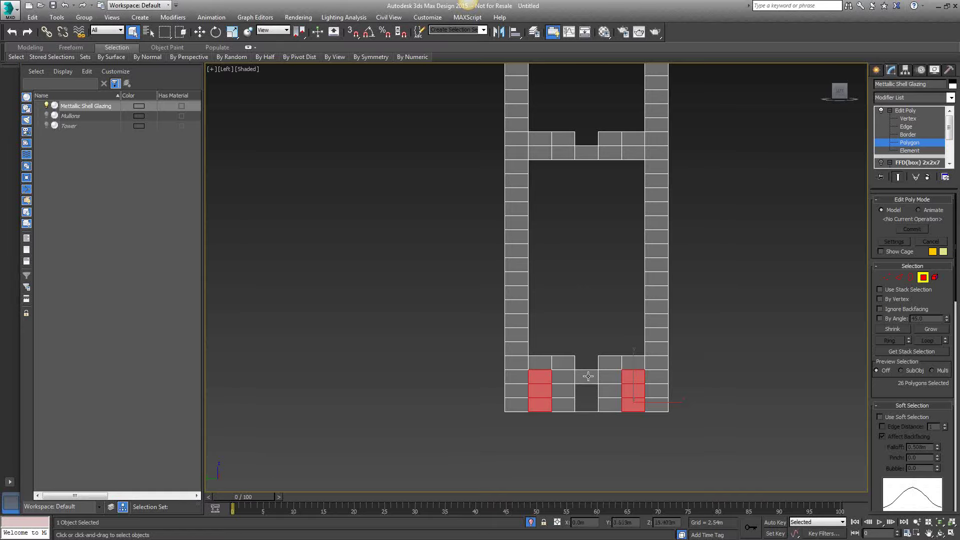
pyautogui.press('Delete')
pyautogui.moveTo(668, 426); pyautogui.dragTo(755, 250, button='middle')
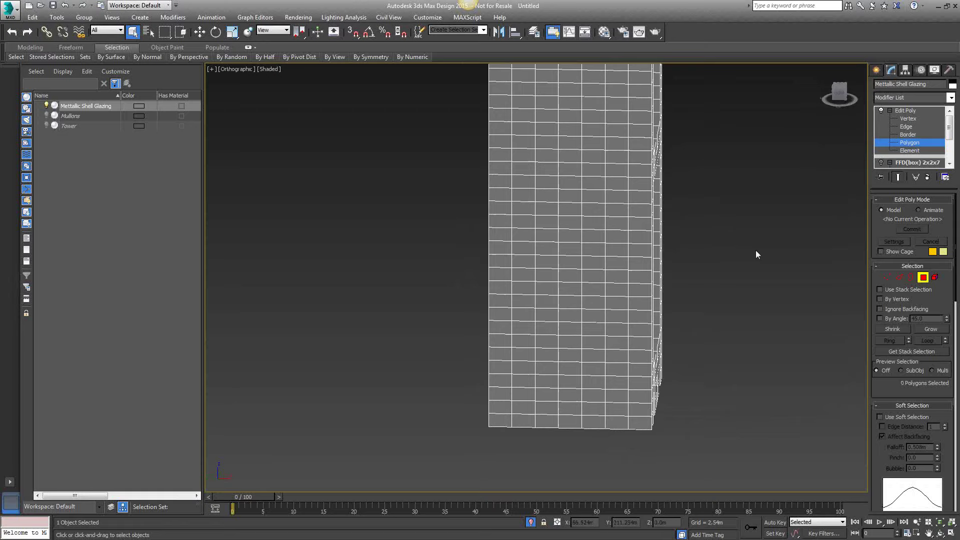
# In the Front view, select the top rectangular block of polygons and delete it
pyautogui.click(837, 95)
pyautogui.scroll(-4, 678, 225)
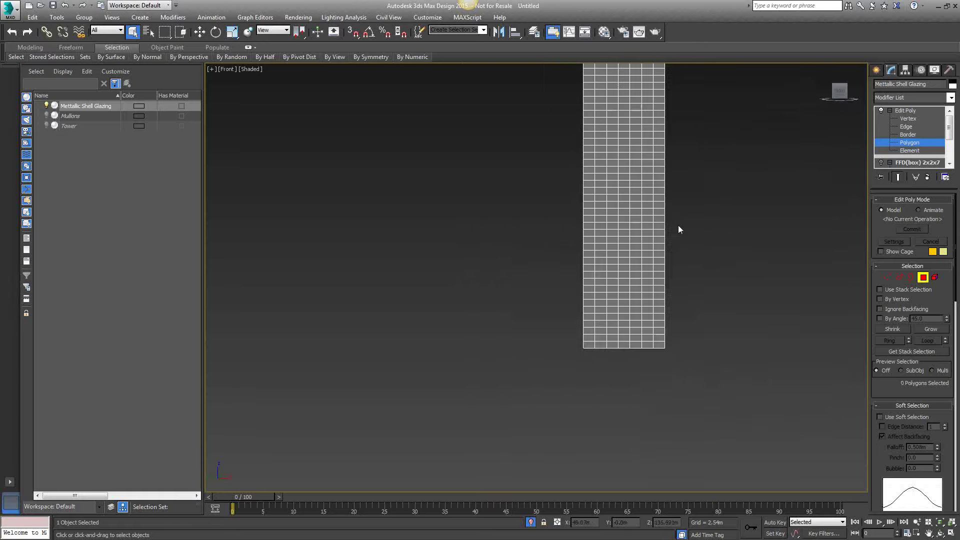
pyautogui.moveTo(689, 209); pyautogui.dragTo(682, 205, button='middle')
pyautogui.moveTo(674, 148); pyautogui.dragTo(615, 163, button='middle')
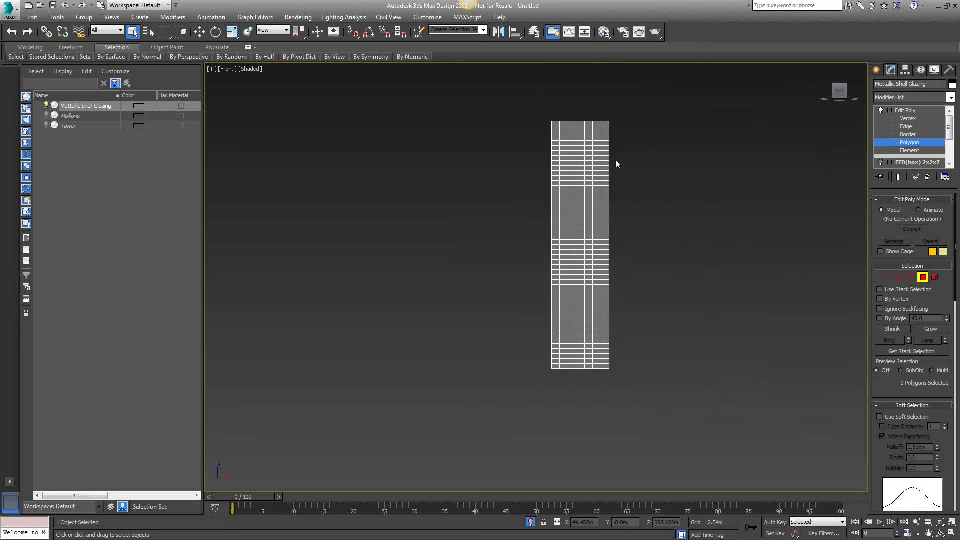
pyautogui.scroll(4, 564, 124)
pyautogui.click(550, 124)
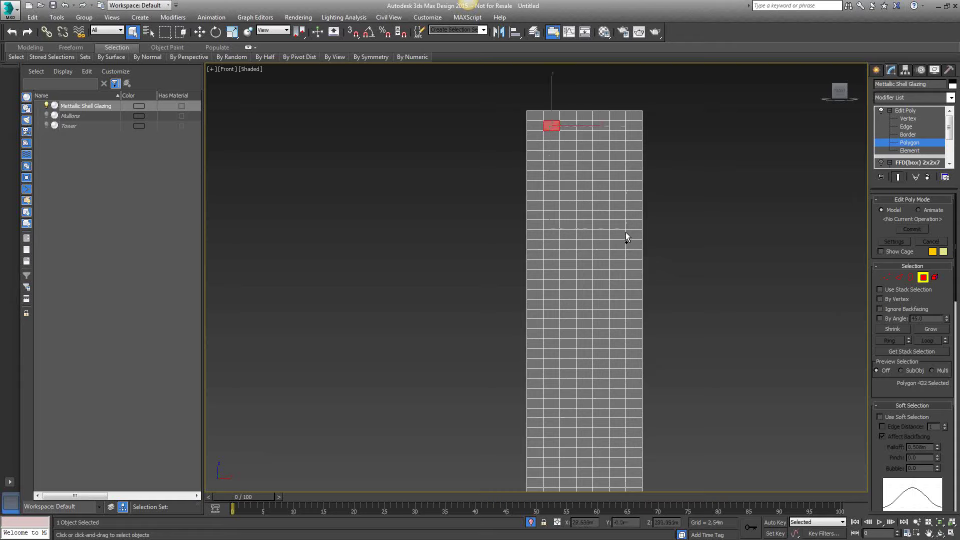
pyautogui.keyDown('shift'); pyautogui.click(619, 282); pyautogui.keyUp('shift')
pyautogui.press('Delete')
# Select the next block down and delete it for a second opening
pyautogui.moveTo(619, 284); pyautogui.dragTo(618, 182, button='middle')
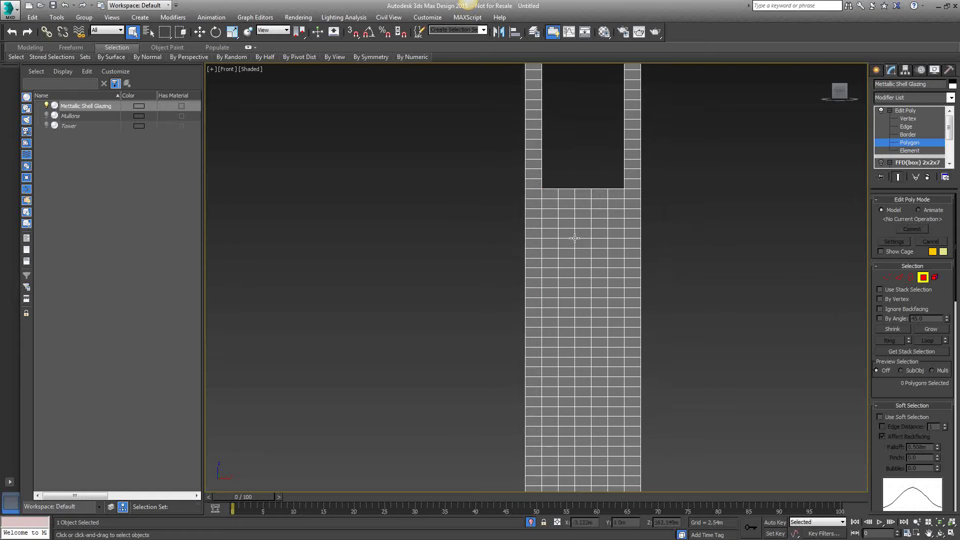
pyautogui.click(553, 214)
pyautogui.moveTo(562, 218); pyautogui.dragTo(617, 296)
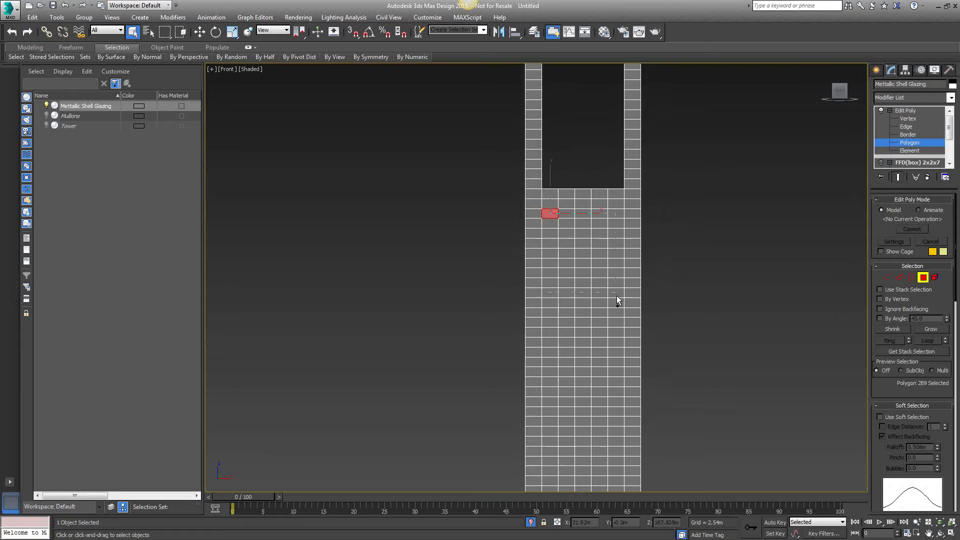
pyautogui.keyDown('shift'); pyautogui.click(622, 332); pyautogui.keyUp('shift')
pyautogui.press('Delete')
# Select the lowest block, excluding the bottom row, and delete it for a third opening
pyautogui.moveTo(597, 378); pyautogui.dragTo(596, 281, button='middle')
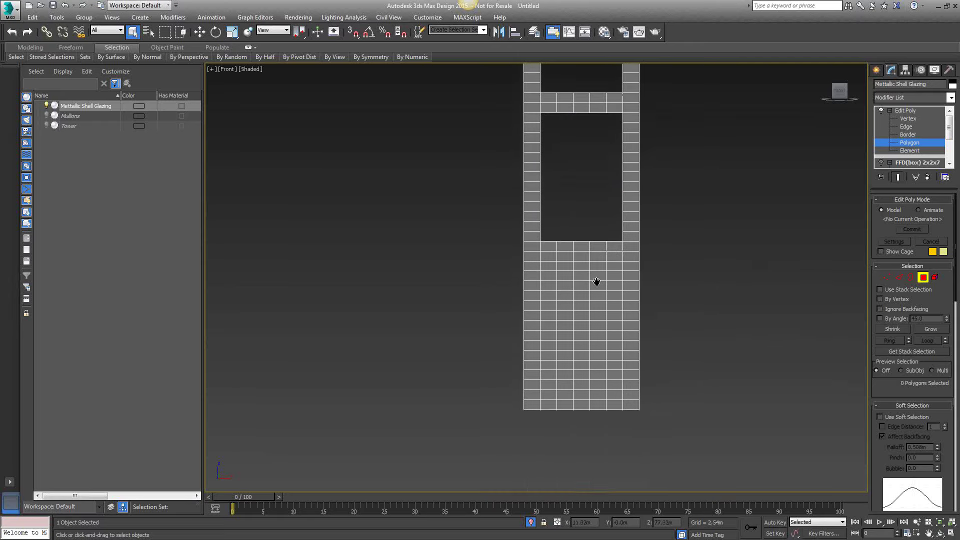
pyautogui.click(548, 255)
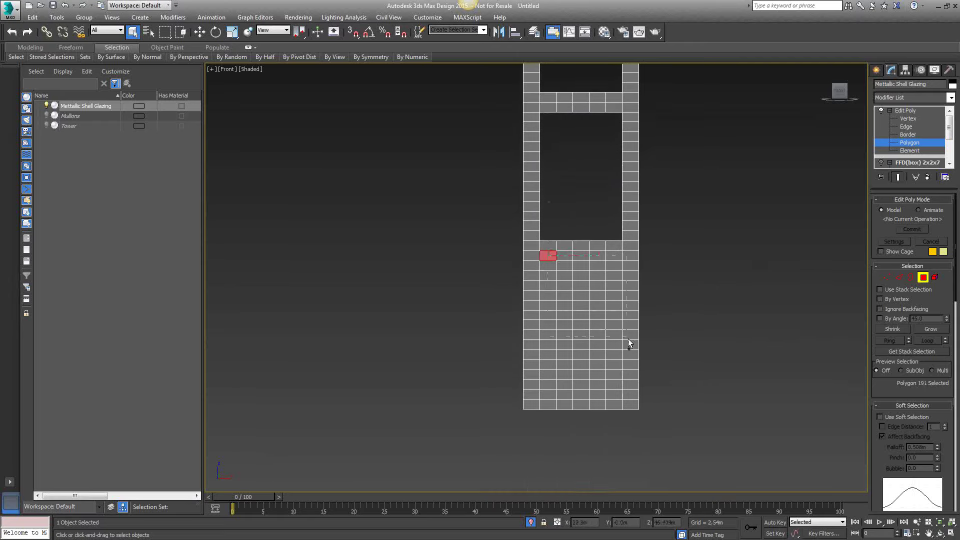
pyautogui.keyDown('shift'); pyautogui.click(618, 374); pyautogui.keyUp('shift')
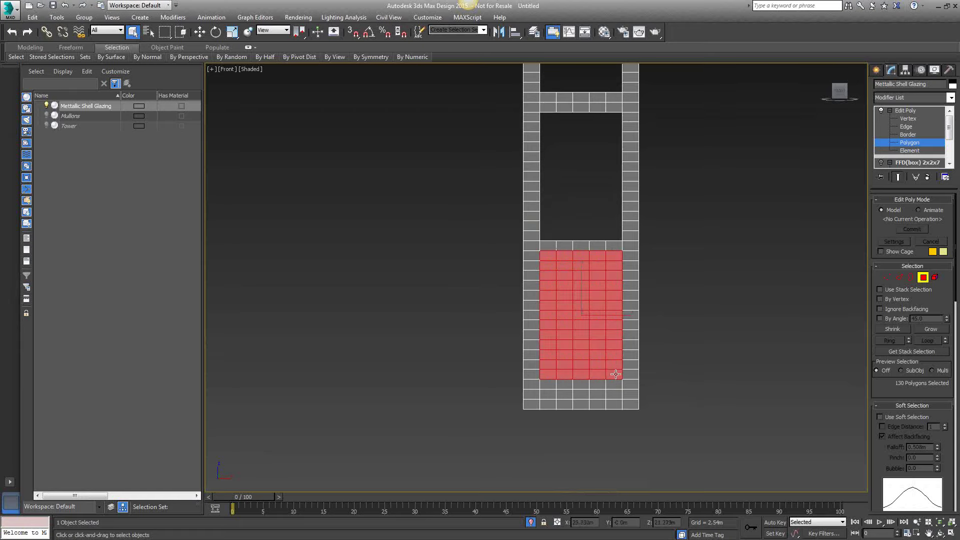
pyautogui.keyDown('ctrl'); pyautogui.click(580, 384); pyautogui.keyUp('ctrl')
pyautogui.keyDown('ctrl'); pyautogui.click(565, 384); pyautogui.keyUp('ctrl')
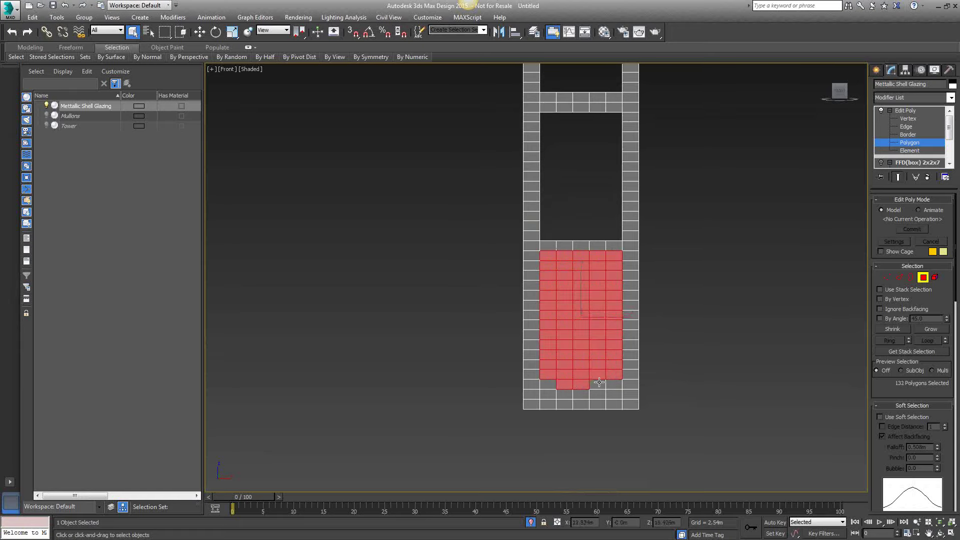
pyautogui.hotkey('ctrl', 'z')
pyautogui.hotkey('ctrl', 'z')
pyautogui.press('Delete')
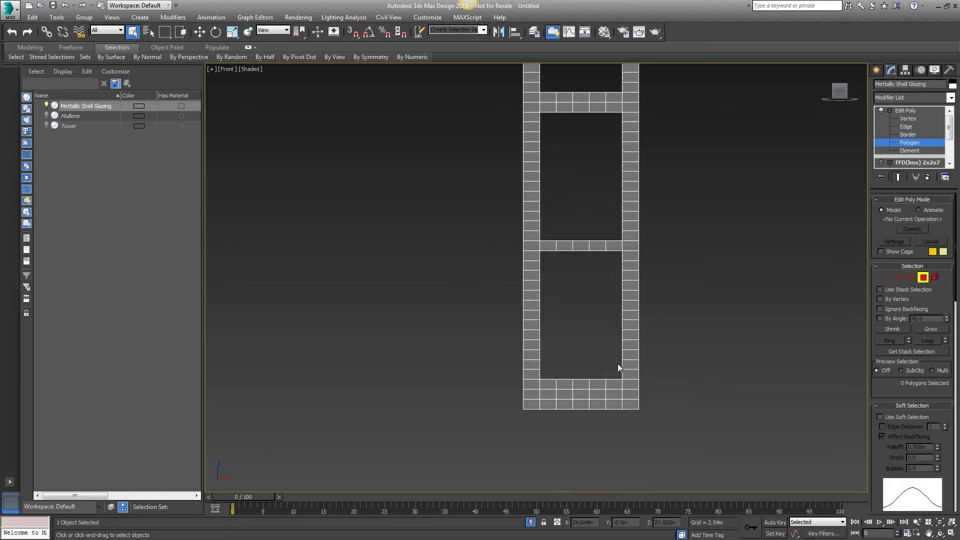
# Delete three bottom-row polygons to open a gap in the front base band
pyautogui.click(596, 384)
pyautogui.keyDown('ctrl'); pyautogui.click(581, 384); pyautogui.keyUp('ctrl')
pyautogui.keyDown('ctrl'); pyautogui.click(565, 383); pyautogui.keyUp('ctrl')
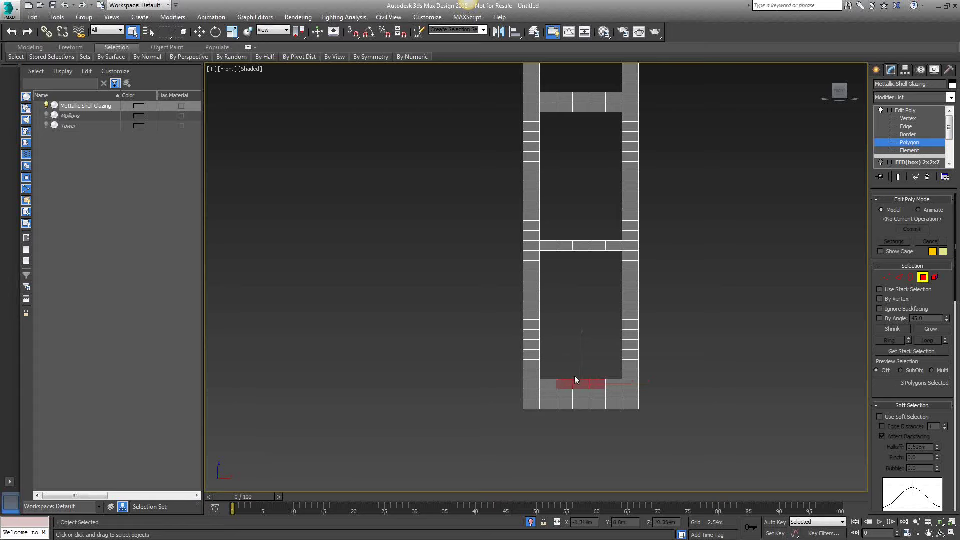
pyautogui.press('Delete')
pyautogui.scroll(-3, 632, 360)
pyautogui.moveTo(648, 360); pyautogui.dragTo(568, 368, button='middle')
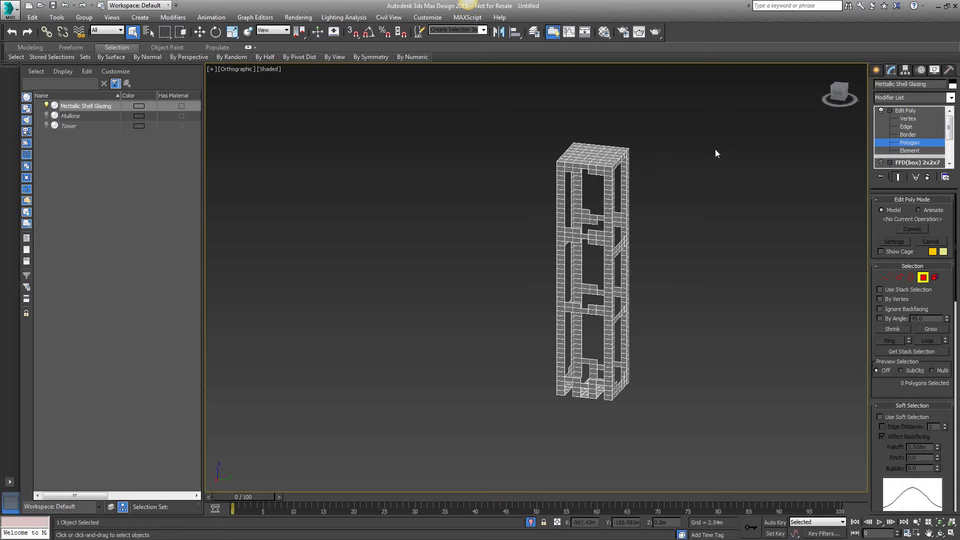
# Re-enable the FFD(box) 2x2x7, Twist and Taper modifiers in the stack
pyautogui.scroll(-1, 949, 125)
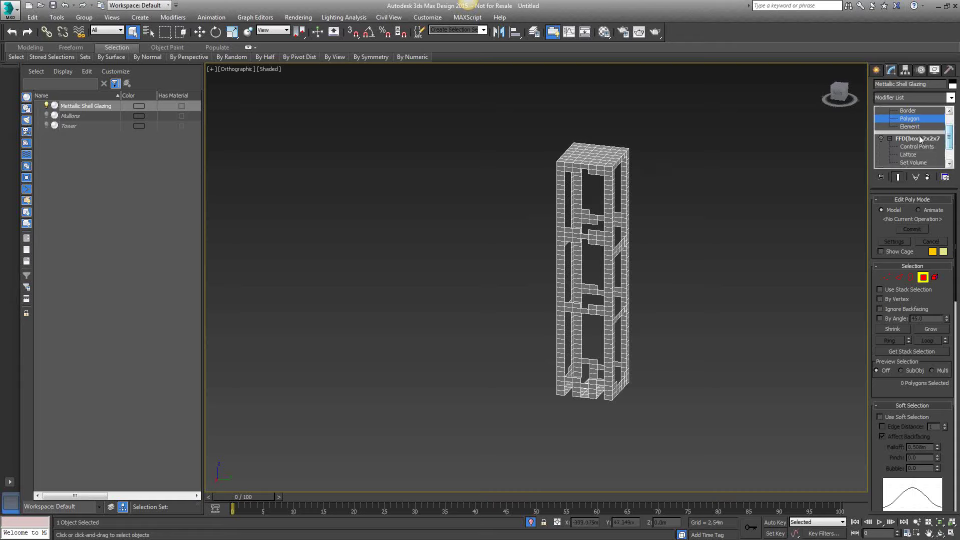
pyautogui.click(881, 138)
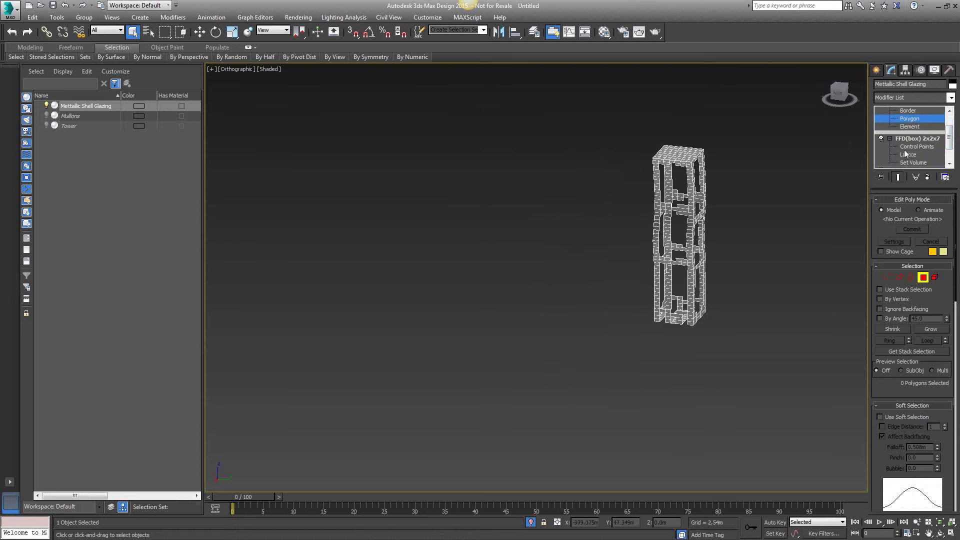
pyautogui.scroll(-1, 903, 149)
pyautogui.click(881, 154)
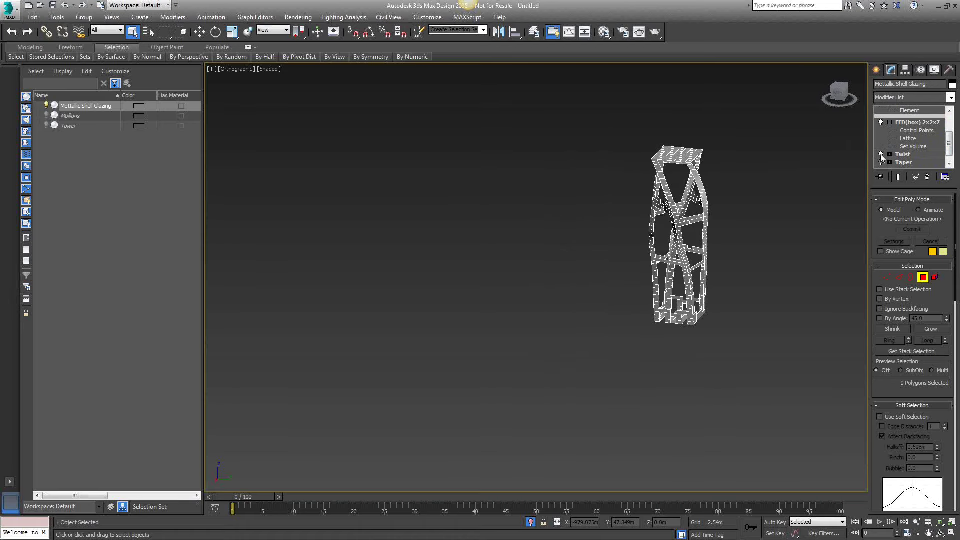
pyautogui.click(881, 163)
pyautogui.moveTo(776, 251); pyautogui.dragTo(718, 245, button='middle')
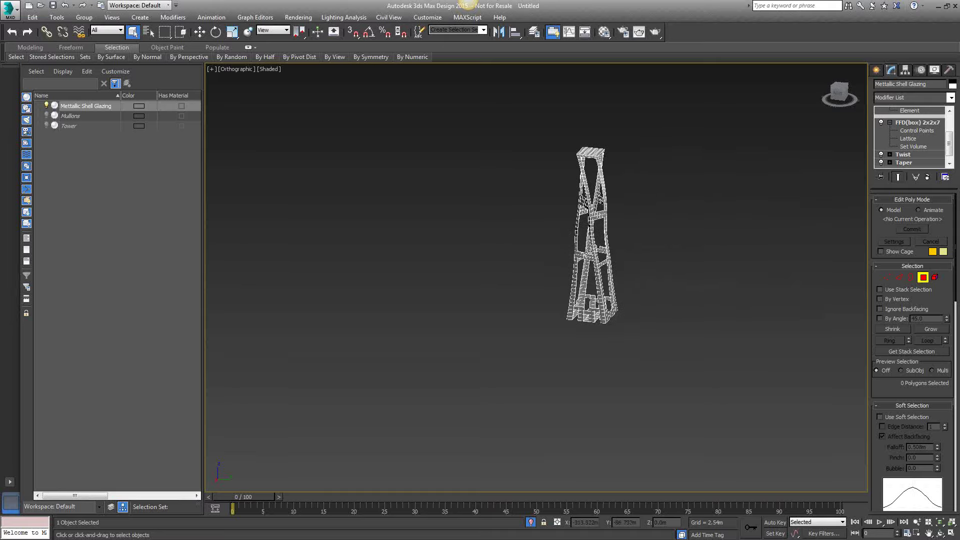
pyautogui.scroll(5, 656, 235)
pyautogui.moveTo(656, 235); pyautogui.dragTo(441, 315, button='middle')
pyautogui.scroll(-2, 650, 274)
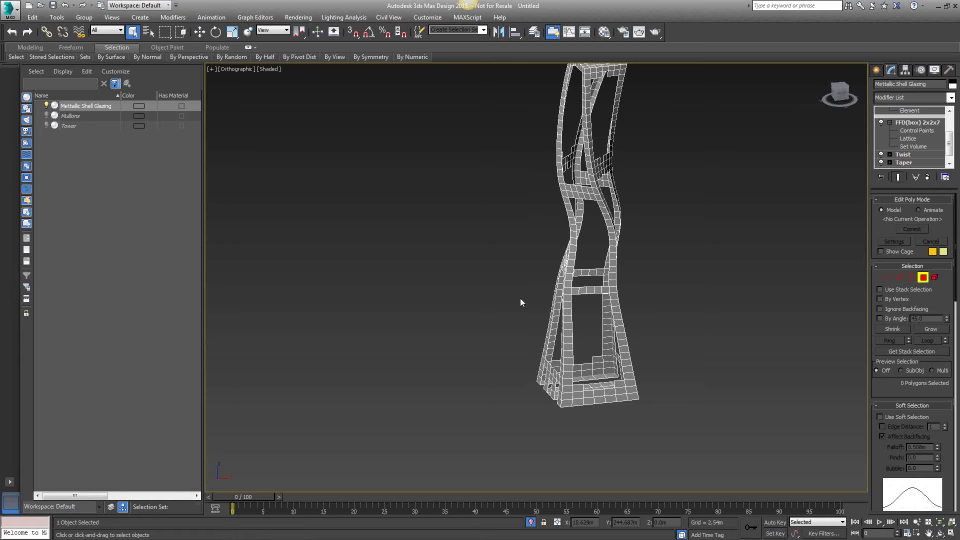
# Unhide Mullions and Tower in Scene Explorer, frame the model, and end isolation
pyautogui.click(47, 116)
pyautogui.click(47, 125)
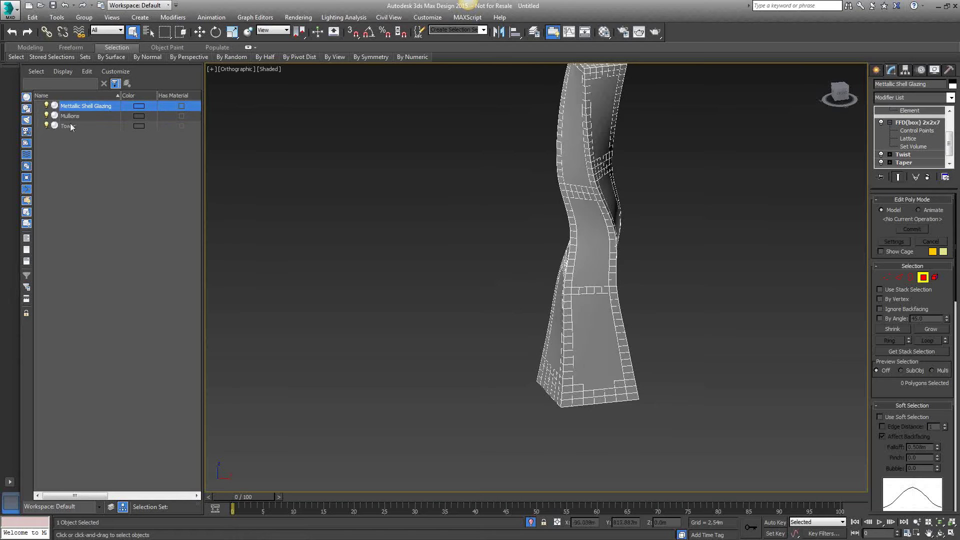
pyautogui.press('z')
pyautogui.rightClick(479, 135)
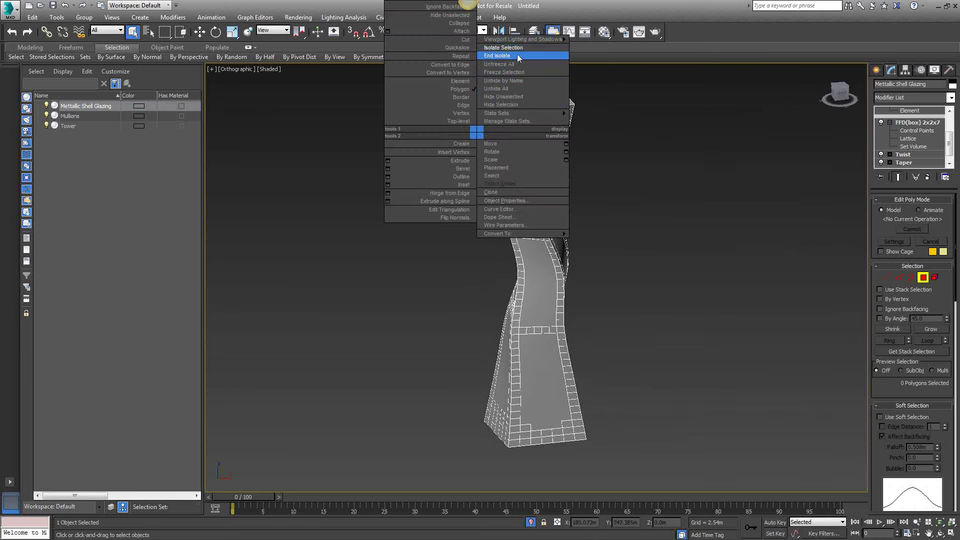
pyautogui.click(461, 334)
# Orbit around the complete twisted tower to inspect it, and open the Material Editor
pyautogui.scroll(3, 431, 291)
pyautogui.scroll(-3, 500, 288)
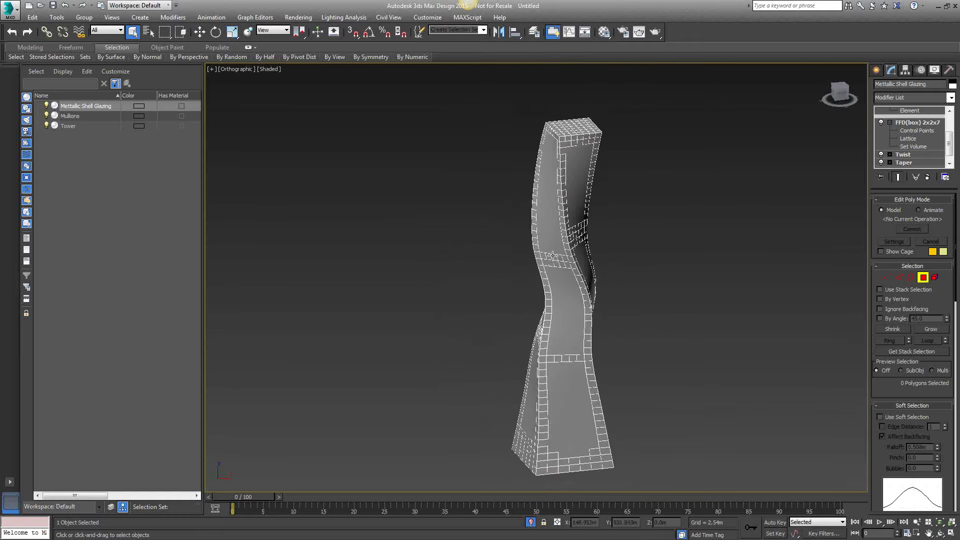
pyautogui.scroll(-2, 642, 313)
pyautogui.keyDown('alt'); pyautogui.moveTo(643, 316); pyautogui.dragTo(568, 326, button='middle'); pyautogui.keyUp('alt')
pyautogui.scroll(5, 568, 322)
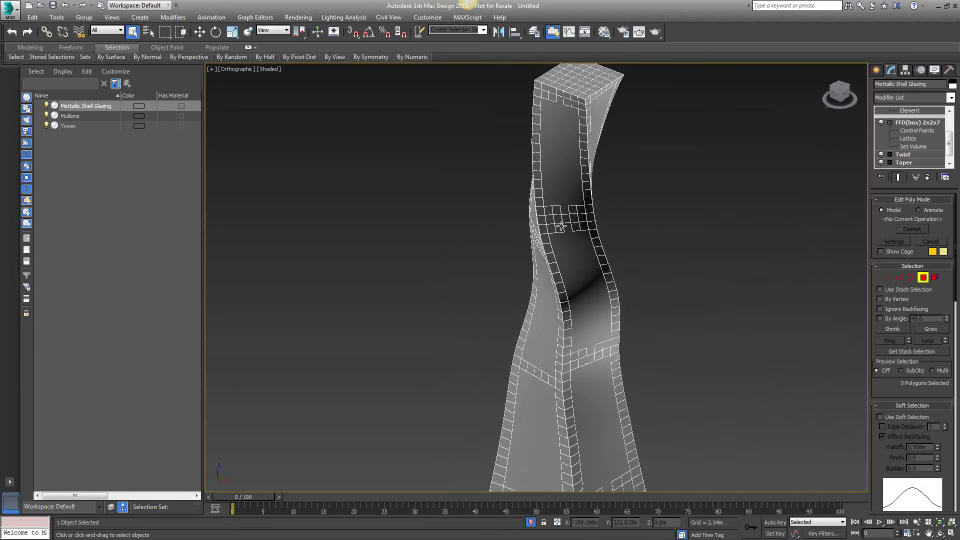
pyautogui.scroll(-3, 560, 224)
pyautogui.keyDown('alt'); pyautogui.moveTo(614, 298); pyautogui.dragTo(610, 277, button='middle'); pyautogui.keyUp('alt')
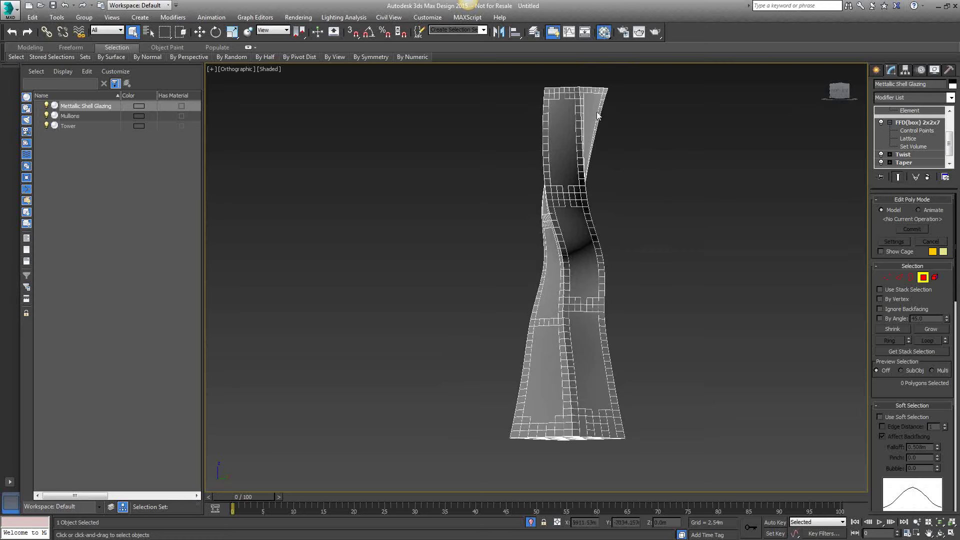
pyautogui.click(603, 32)
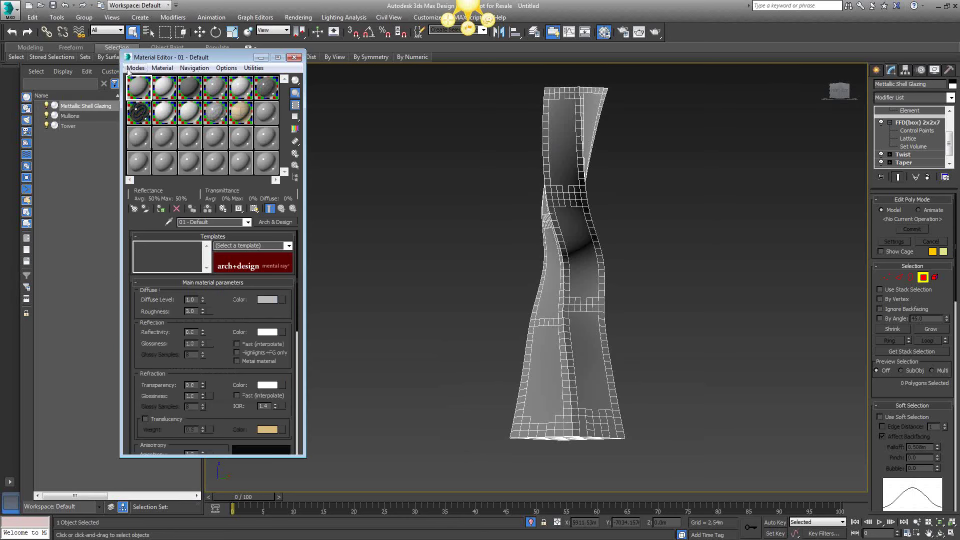
# Switch the Material Editor to Slate mode and position its window
pyautogui.moveTo(175, 57); pyautogui.dragTo(93, 61)
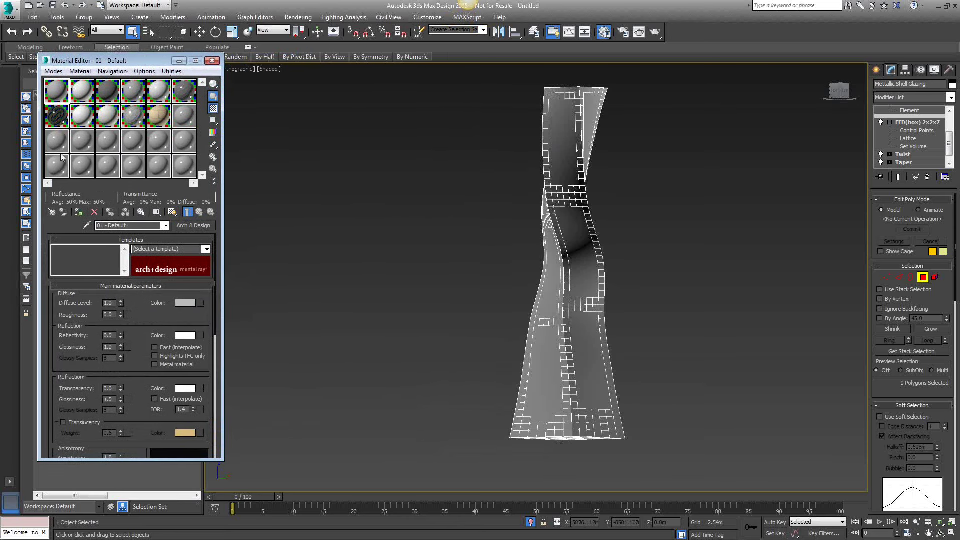
pyautogui.click(53, 71)
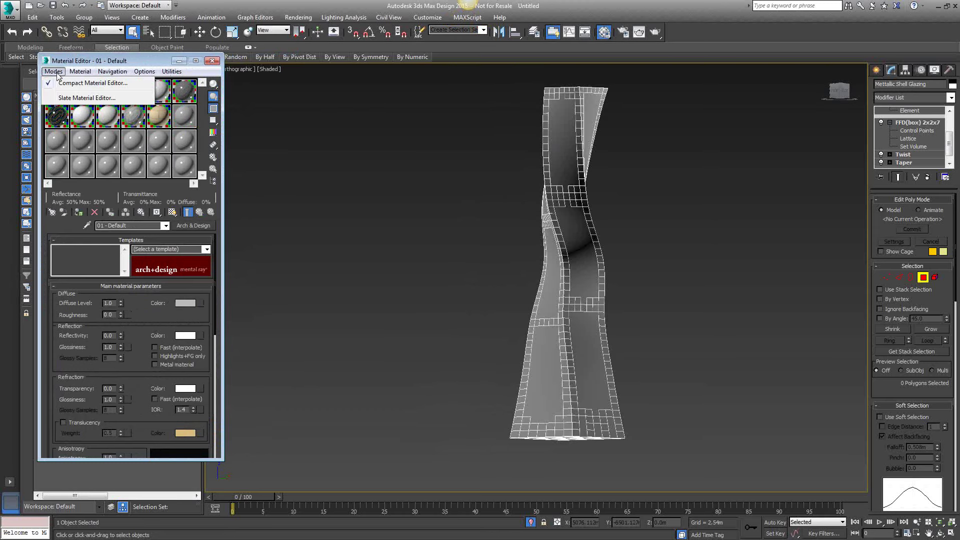
pyautogui.click(88, 99)
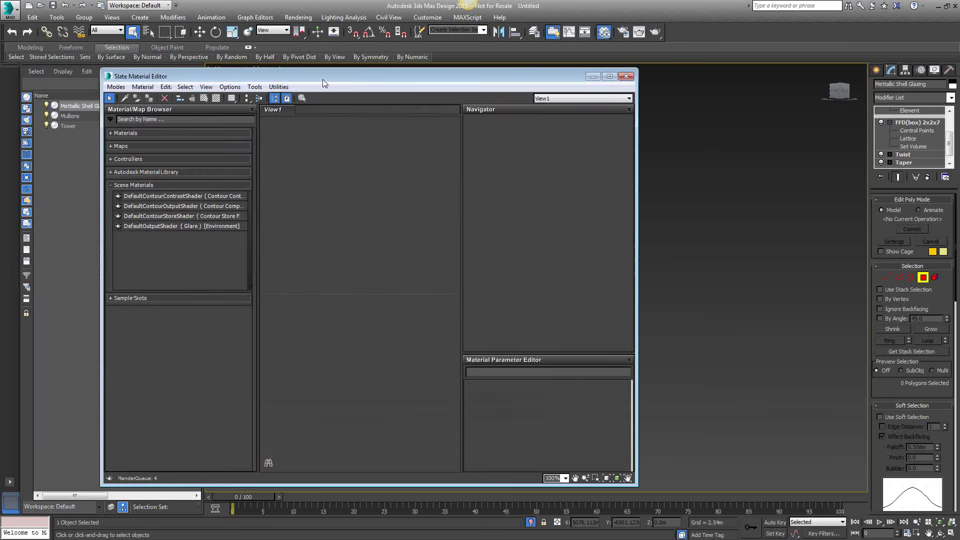
pyautogui.moveTo(322, 79); pyautogui.dragTo(440, 70)
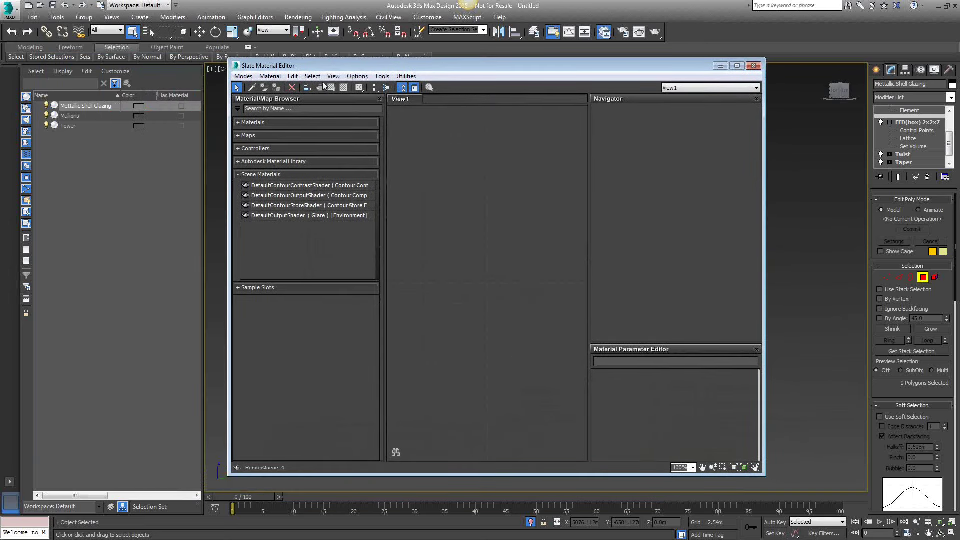
# Expand the Materials and Maps categories in the Slate browser and scroll through them
pyautogui.click(238, 123)
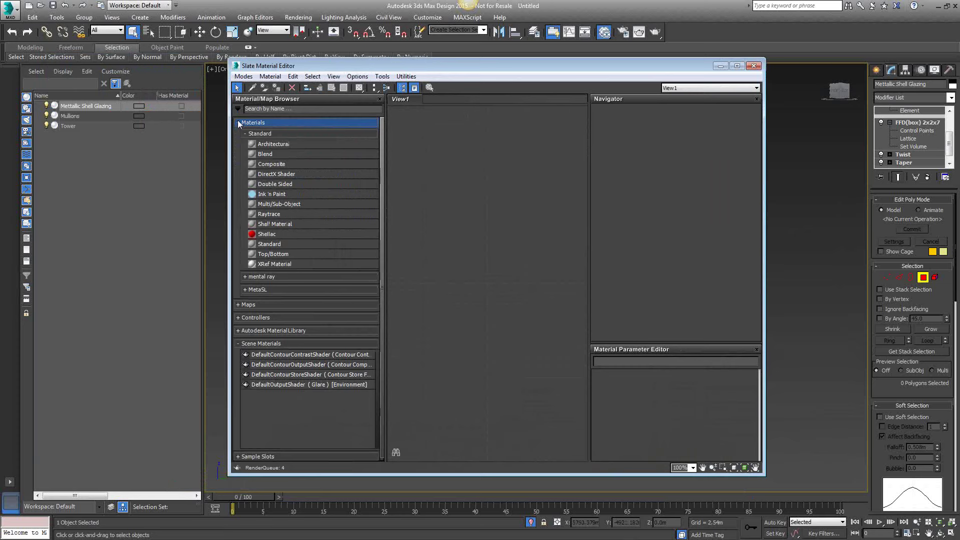
pyautogui.click(238, 305)
pyautogui.scroll(-10, 260, 360)
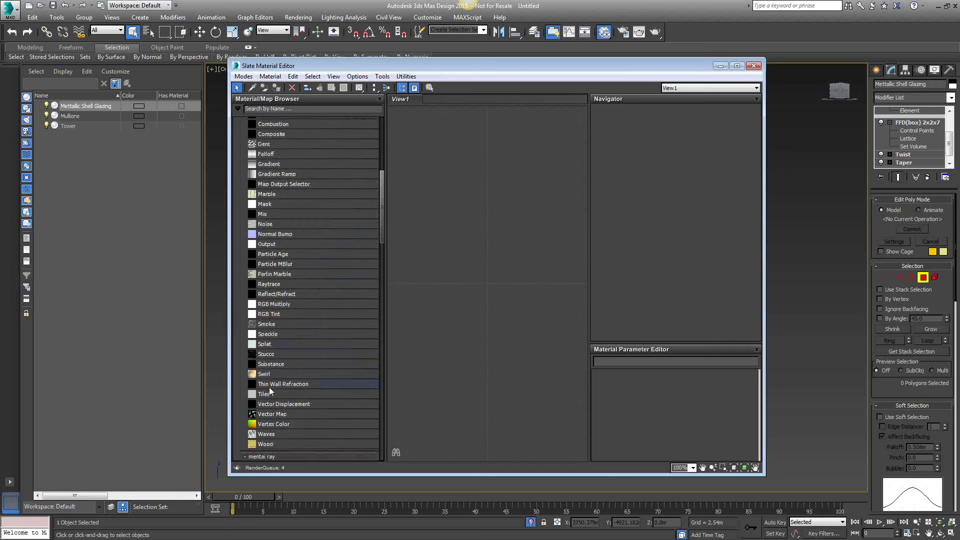
pyautogui.scroll(-6, 287, 204)
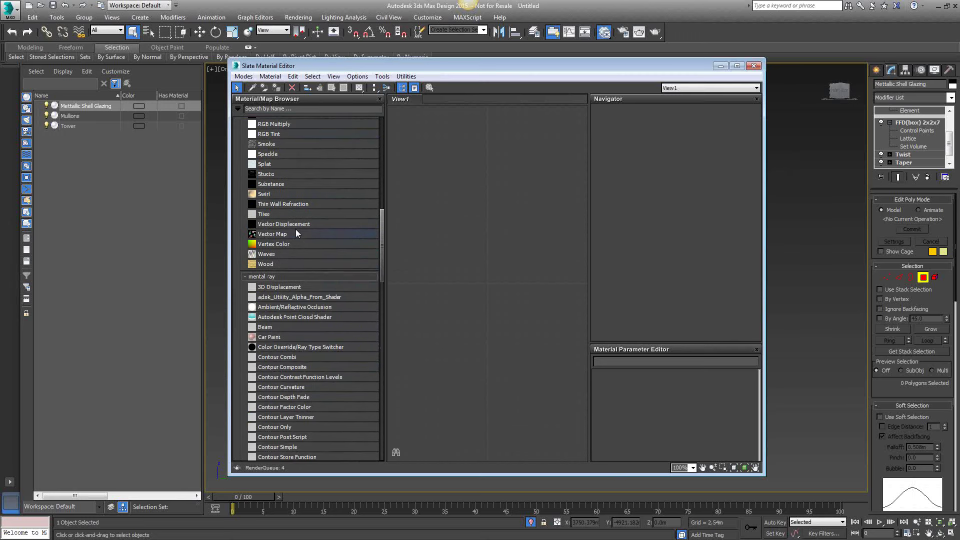
pyautogui.scroll(-5, 306, 300)
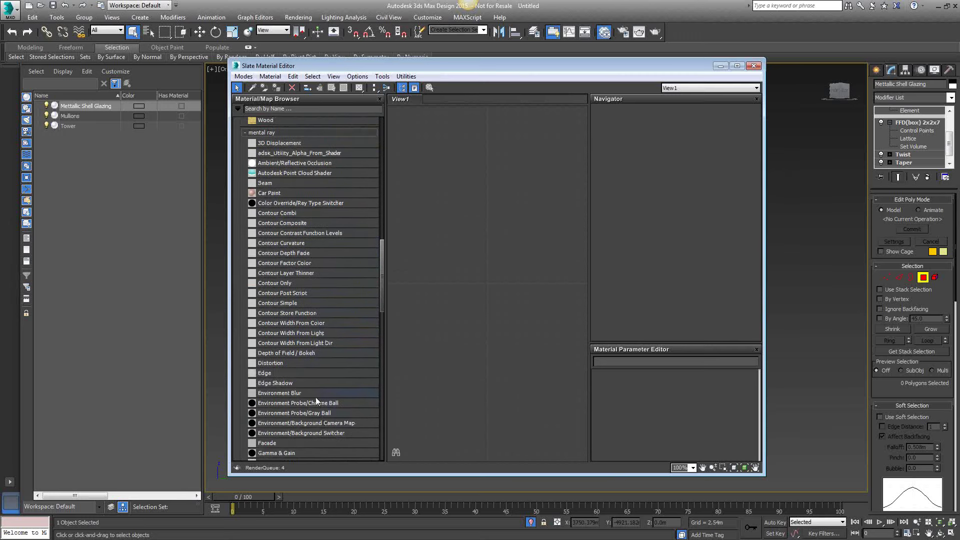
pyautogui.scroll(-6, 305, 383)
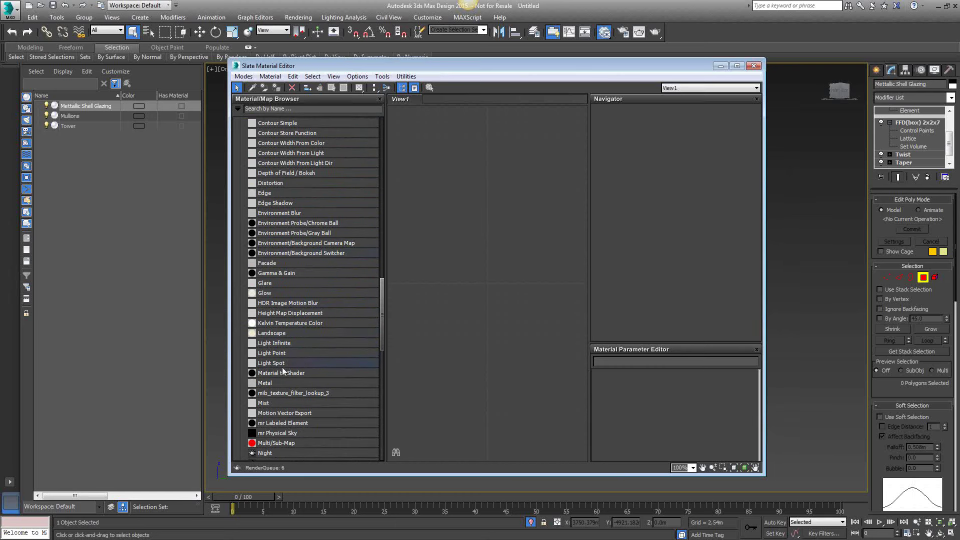
pyautogui.moveTo(360, 66); pyautogui.dragTo(361, 97)
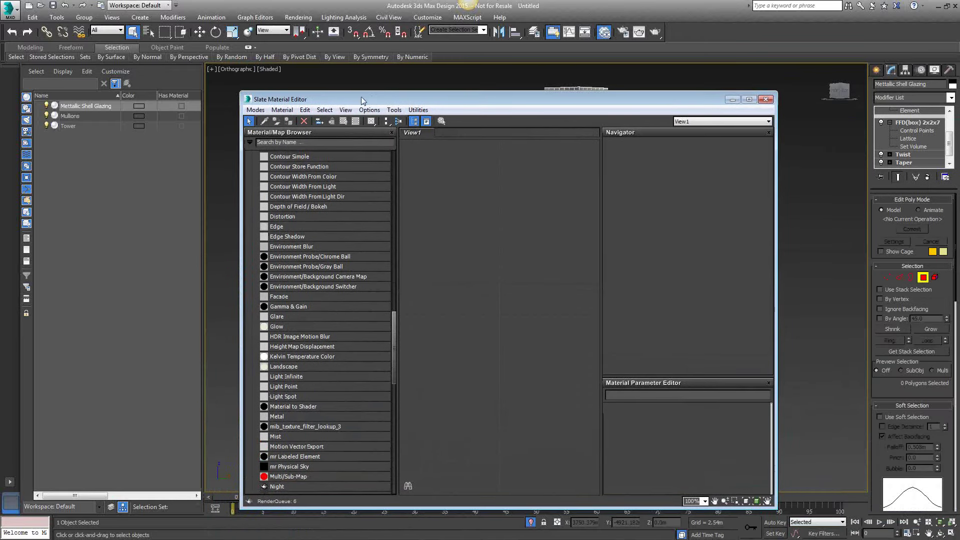
# Select Mullions and filter the material browser by name with 'metal'
pyautogui.click(77, 115)
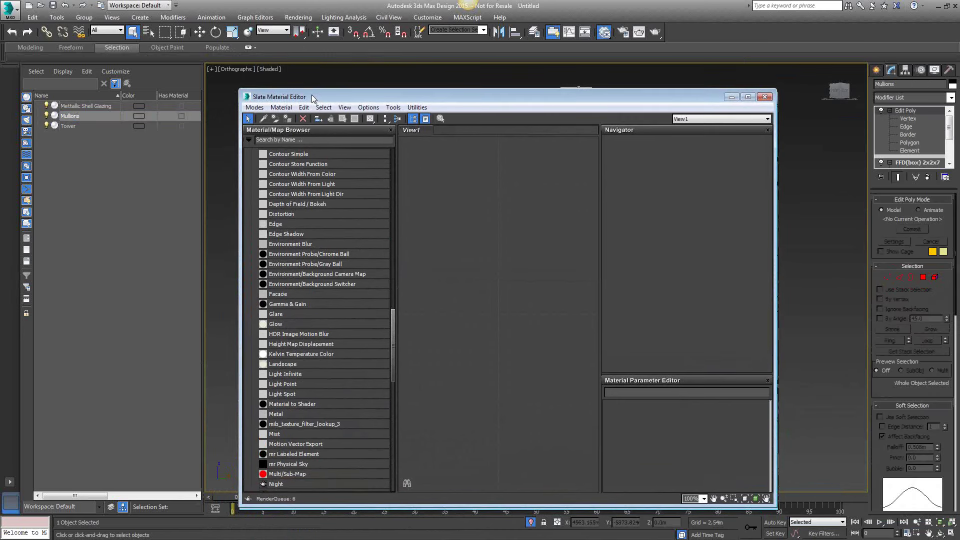
pyautogui.moveTo(311, 94); pyautogui.dragTo(302, 66)
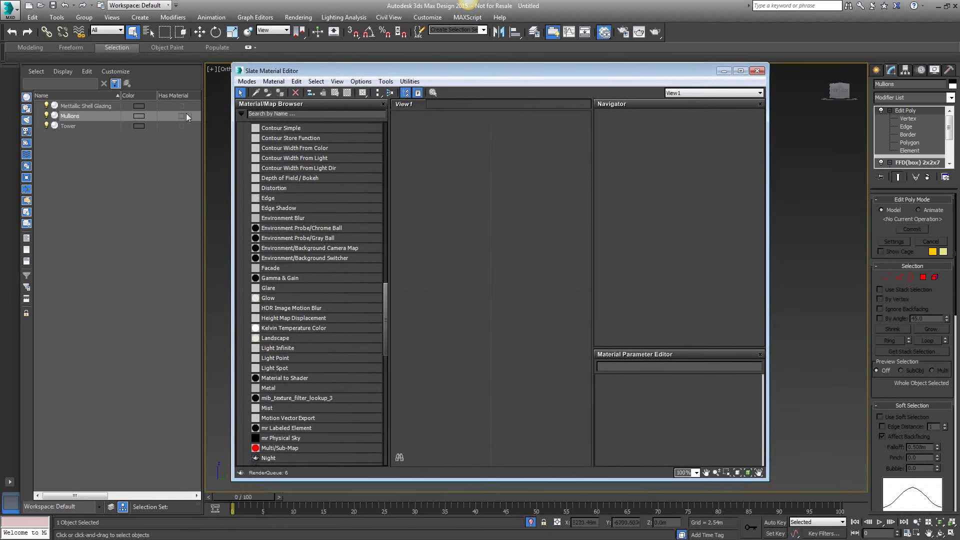
pyautogui.click(287, 113)
pyautogui.write('metal')
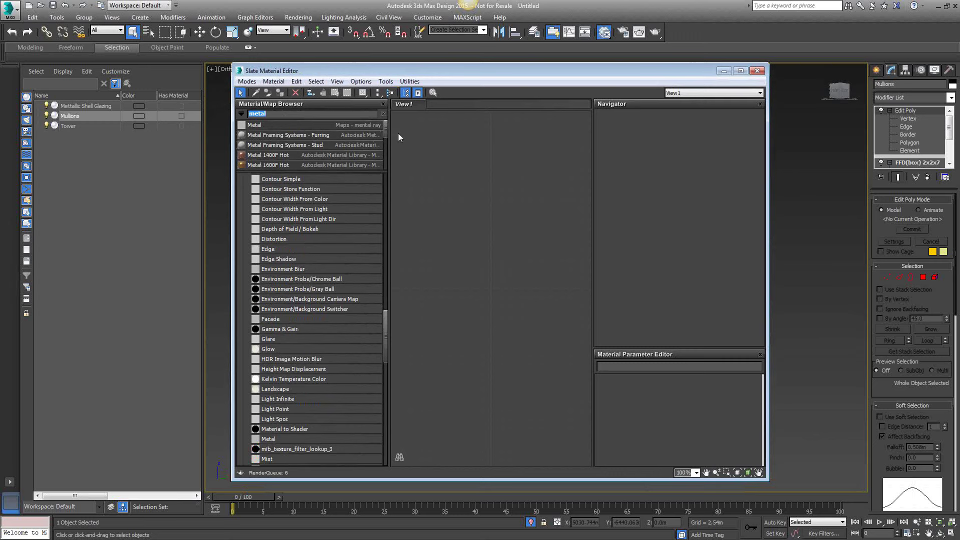
pyautogui.moveTo(383, 129); pyautogui.dragTo(389, 168)
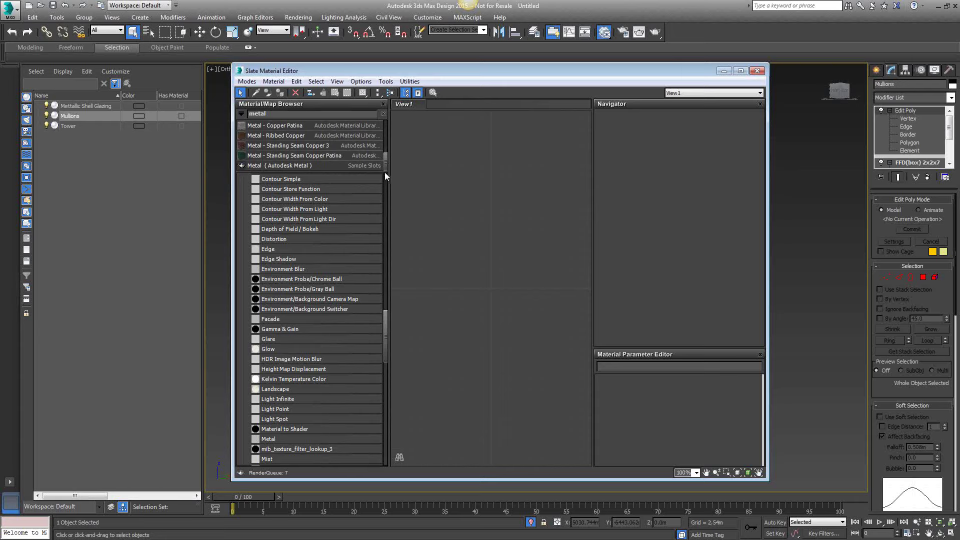
pyautogui.moveTo(385, 172); pyautogui.dragTo(373, 125)
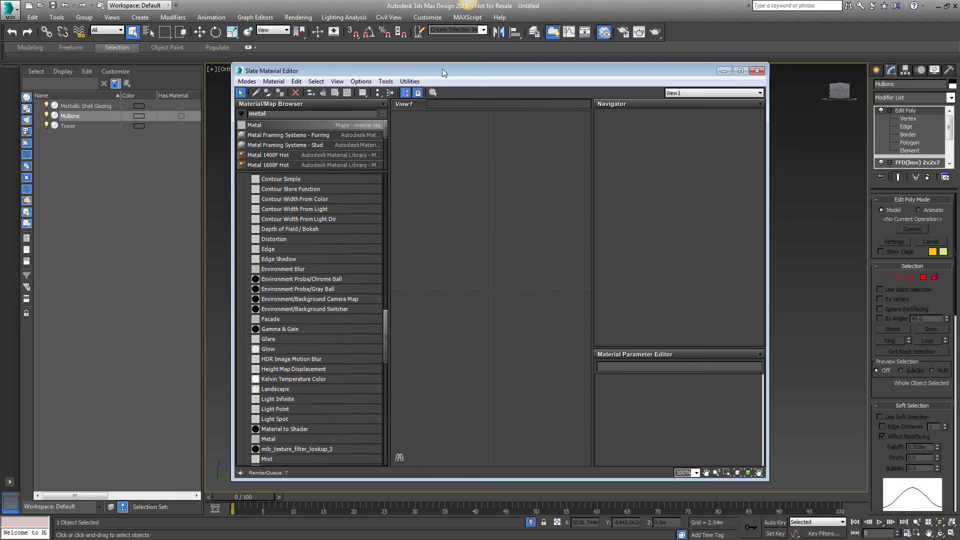
pyautogui.moveTo(430, 70); pyautogui.dragTo(426, 123)
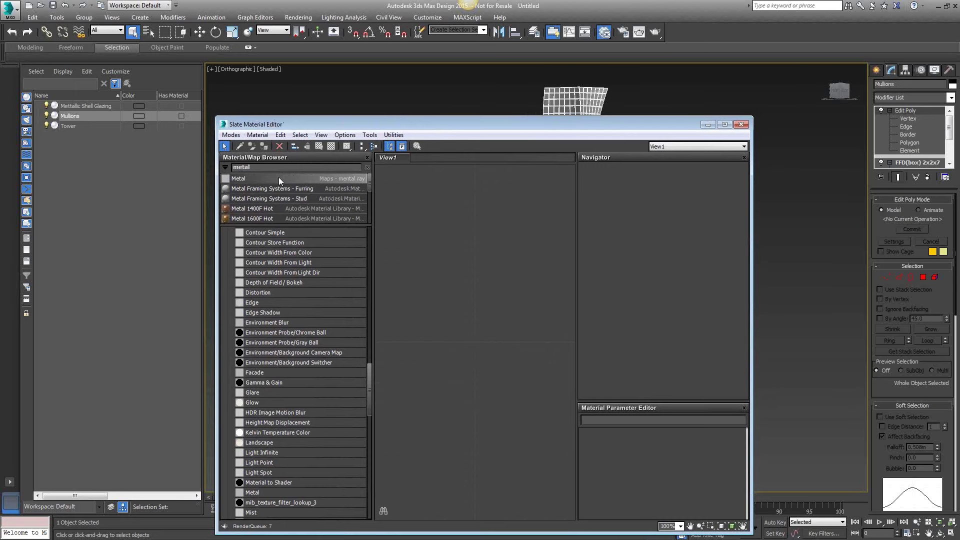
# In the Compact Material Editor, assign the Metal (Aluminum, Polished) material to Mullions
pyautogui.click(231, 134)
pyautogui.click(265, 151)
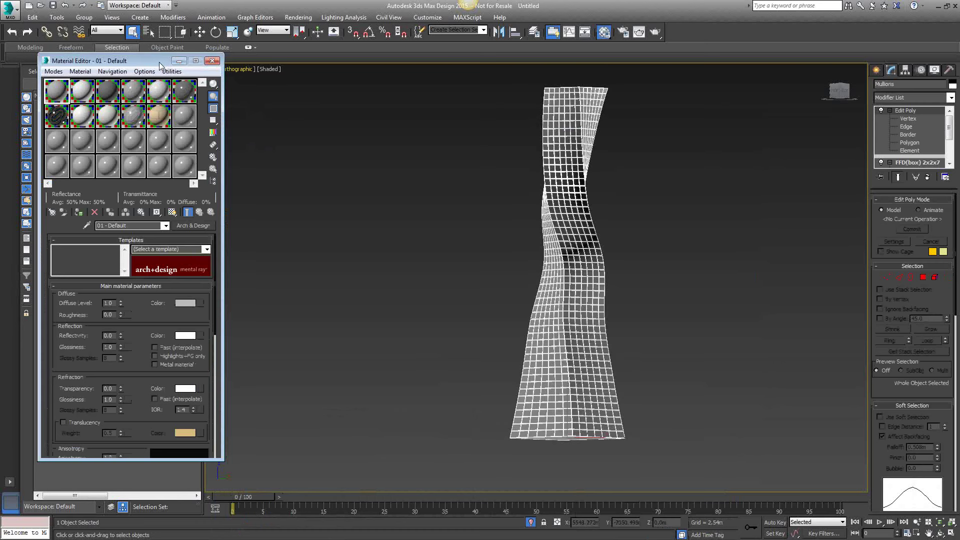
pyautogui.moveTo(160, 60); pyautogui.dragTo(332, 81)
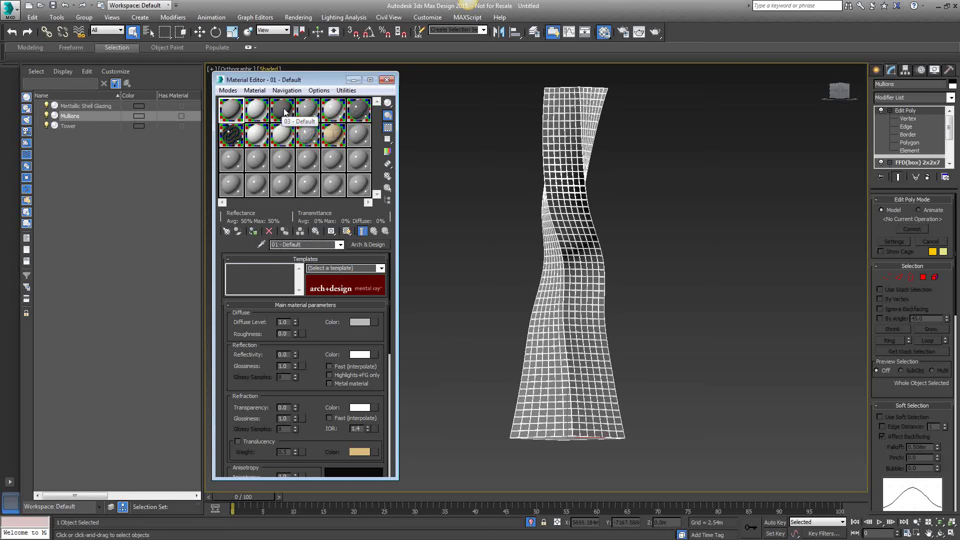
pyautogui.click(384, 140)
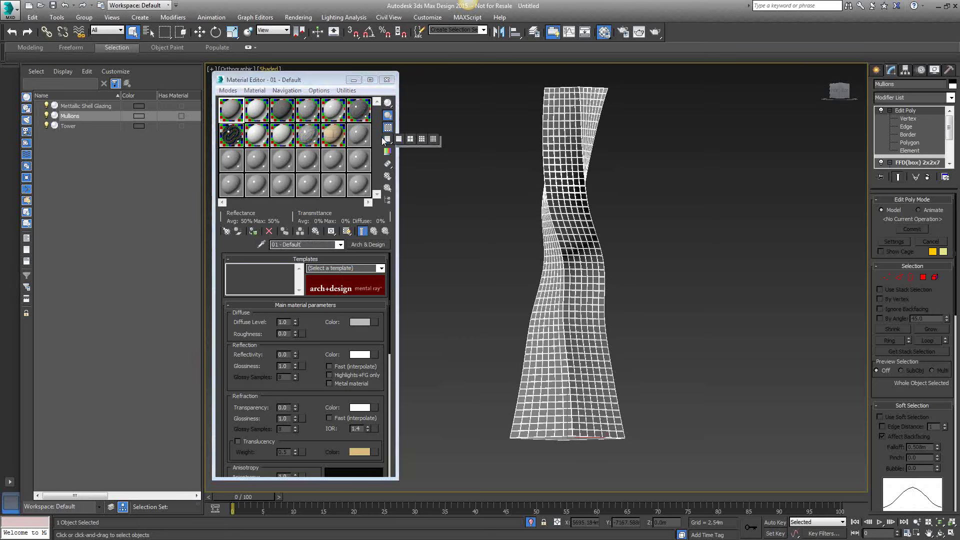
pyautogui.click(329, 136)
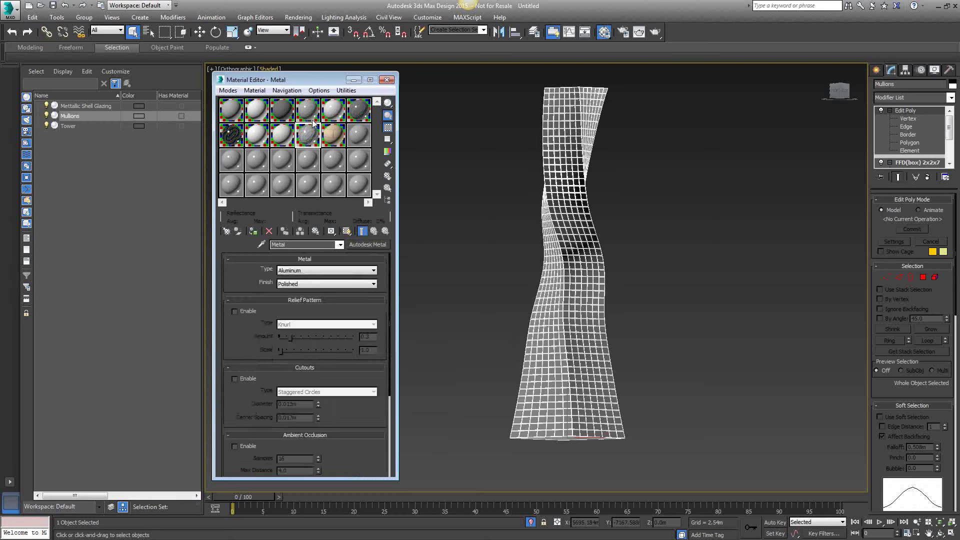
pyautogui.click(255, 231)
# Clear the selection and hide the Mettallic Shell Glazing and Tower objects in Scene Explorer
pyautogui.click(518, 252)
pyautogui.scroll(-2, 519, 252)
pyautogui.scroll(6, 520, 252)
pyautogui.scroll(3, 602, 285)
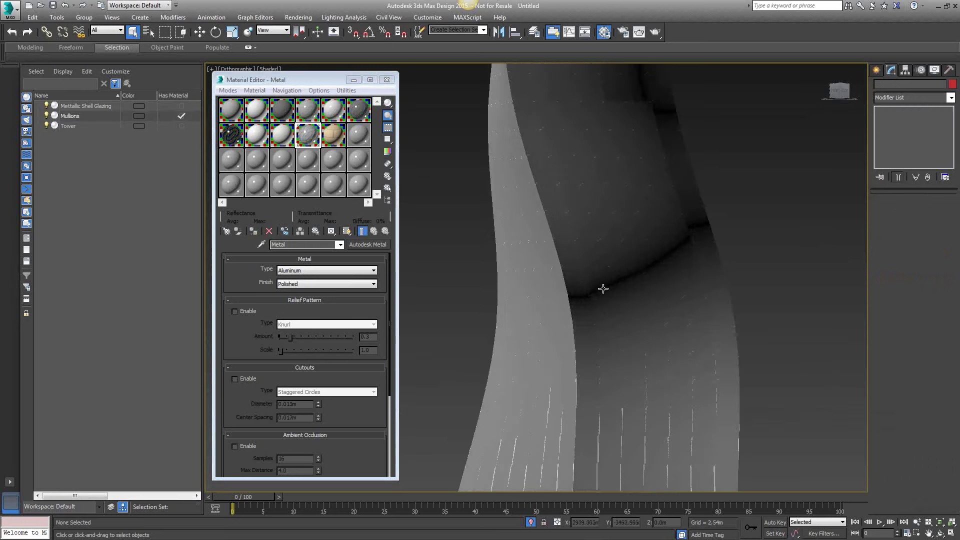
pyautogui.scroll(2, 614, 330)
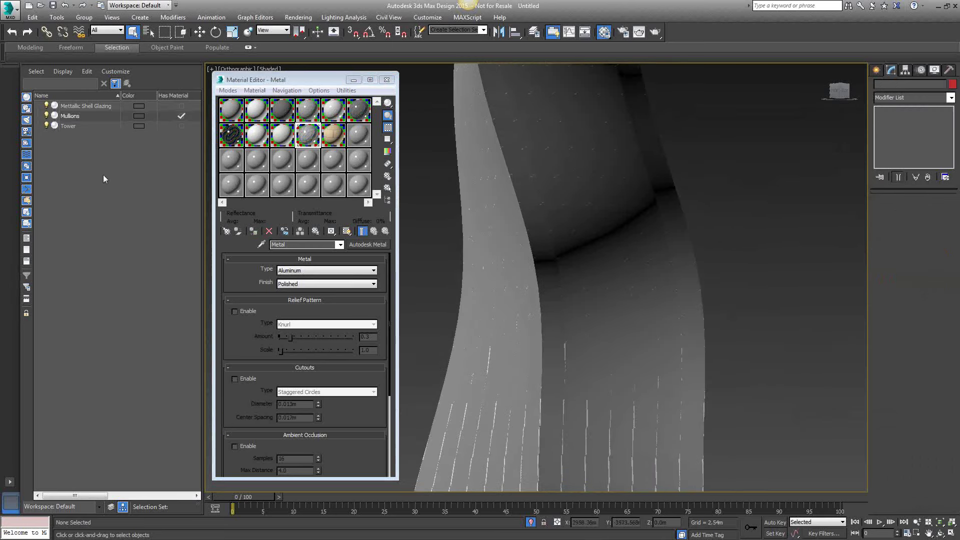
pyautogui.click(46, 106)
pyautogui.click(46, 125)
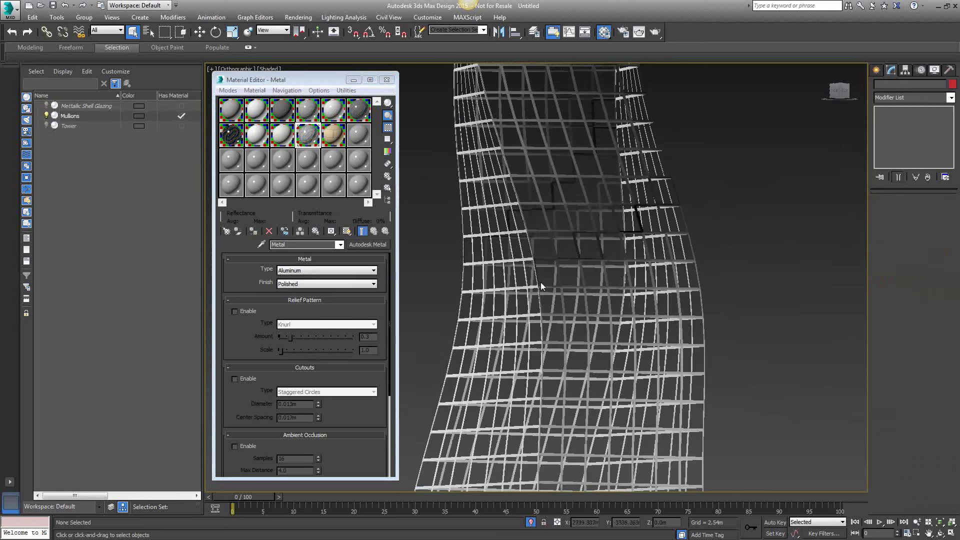
pyautogui.scroll(5, 584, 219)
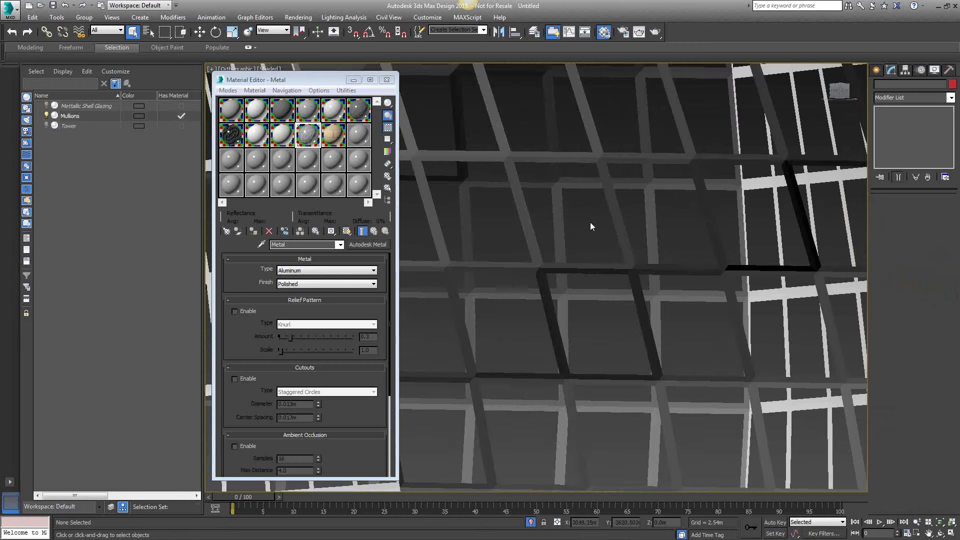
pyautogui.scroll(-6, 589, 226)
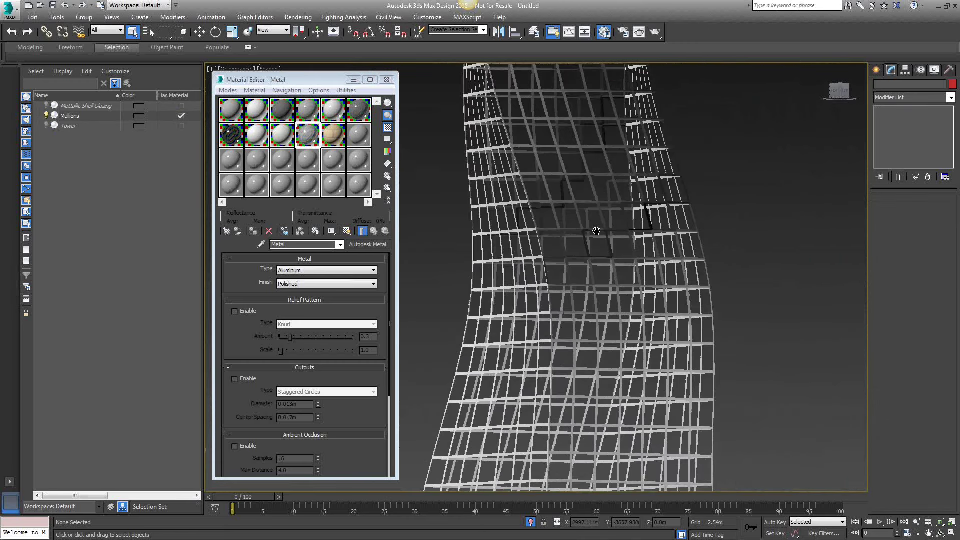
# Leave only Mettallic Shell Glazing visible, with Tower and Mullions hidden, and select it
pyautogui.moveTo(596, 231); pyautogui.dragTo(599, 220, button='middle')
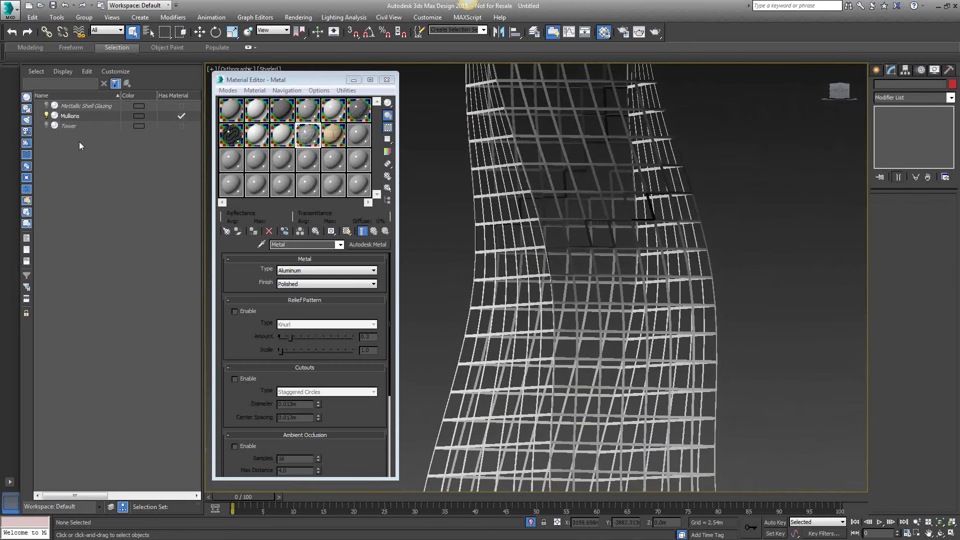
pyautogui.click(46, 116)
pyautogui.click(46, 116)
pyautogui.click(47, 125)
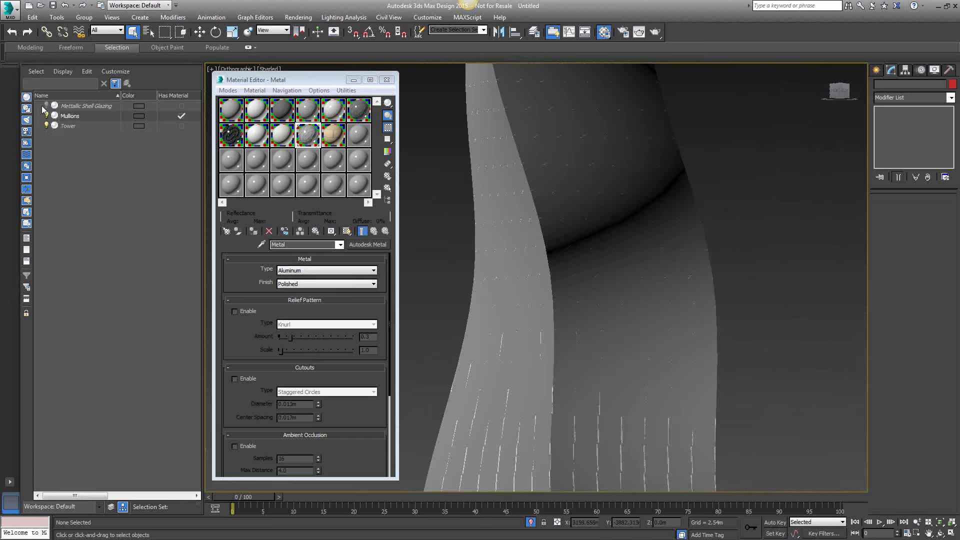
pyautogui.click(46, 116)
pyautogui.click(46, 105)
pyautogui.click(46, 126)
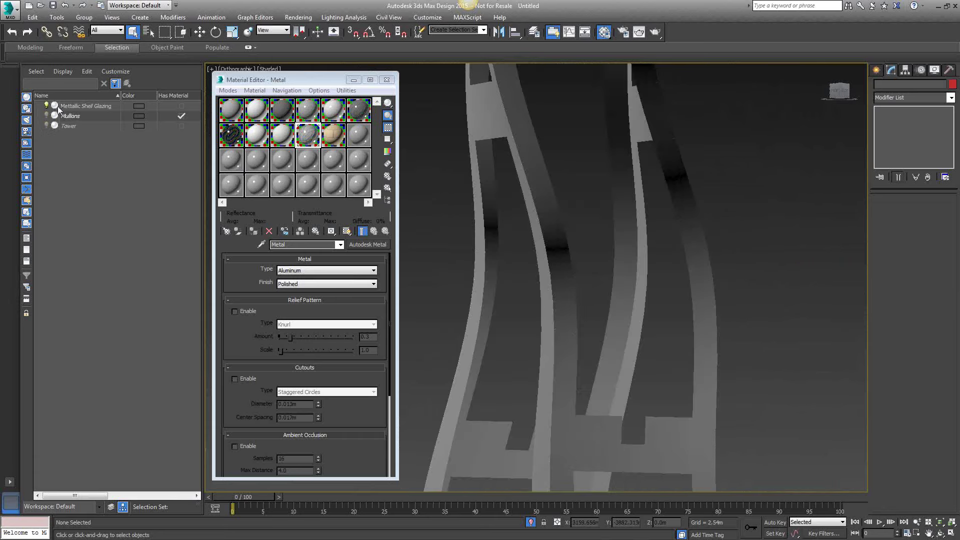
pyautogui.click(58, 106)
# Switch Mettalic Shell Glazing to Polygon sub-object mode and recentre the tower
pyautogui.press('4')
pyautogui.scroll(-10, 451, 216)
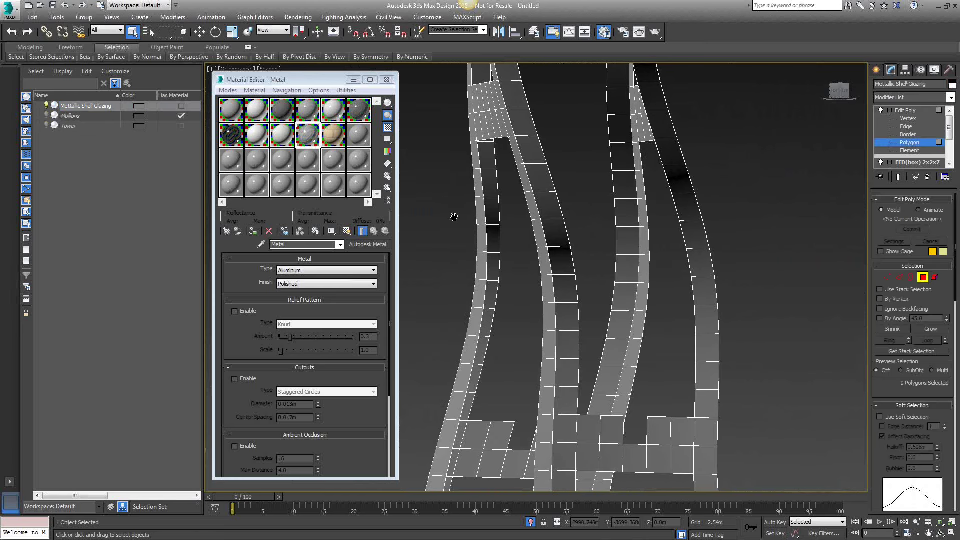
pyautogui.scroll(4, 465, 218)
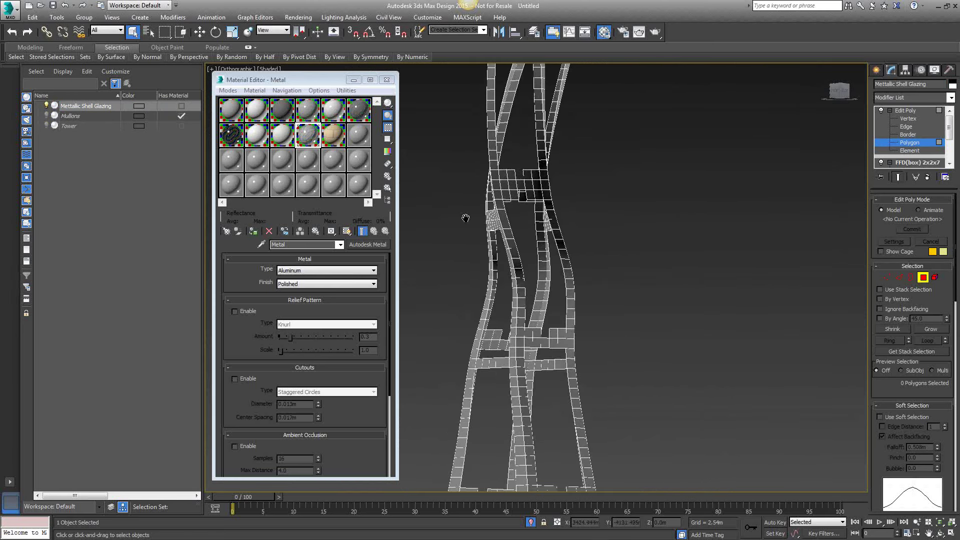
pyautogui.moveTo(445, 243); pyautogui.dragTo(453, 221, button='middle')
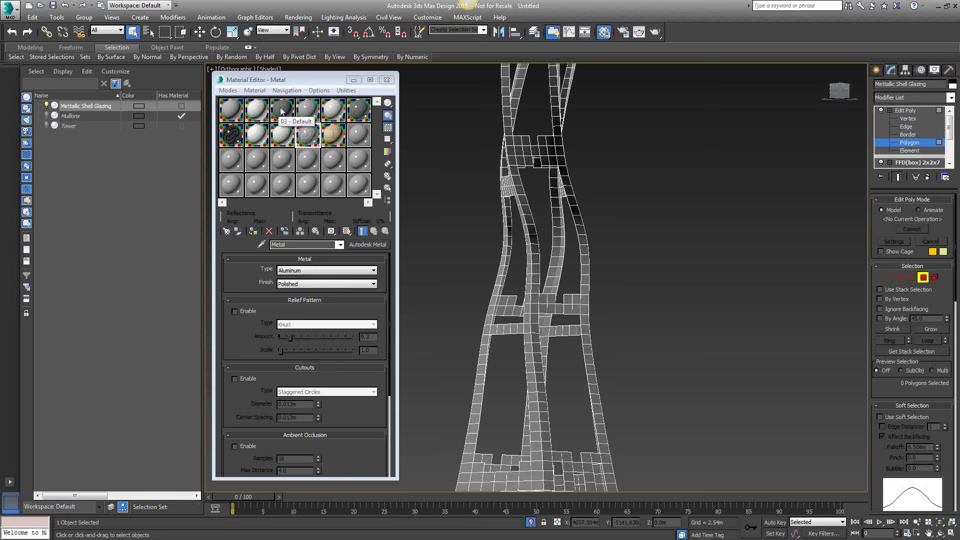
# Assign the 06 - Default material to Mettalic Shell Glazing
pyautogui.click(362, 135)
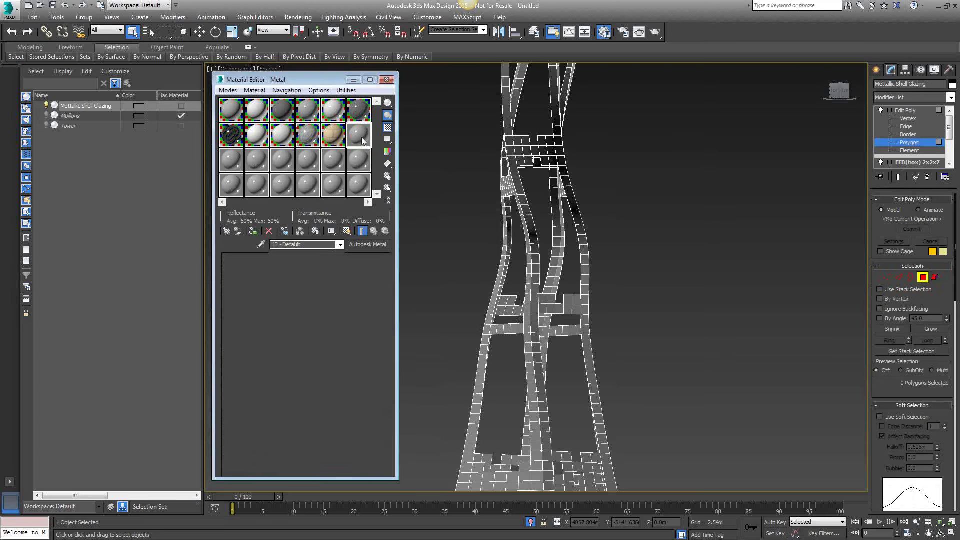
pyautogui.click(340, 244)
pyautogui.click(339, 247)
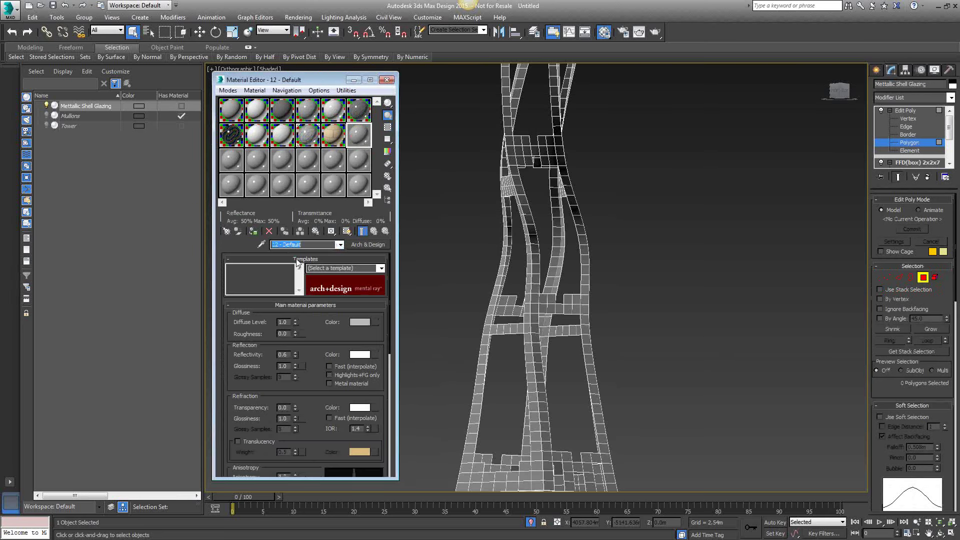
pyautogui.click(351, 119)
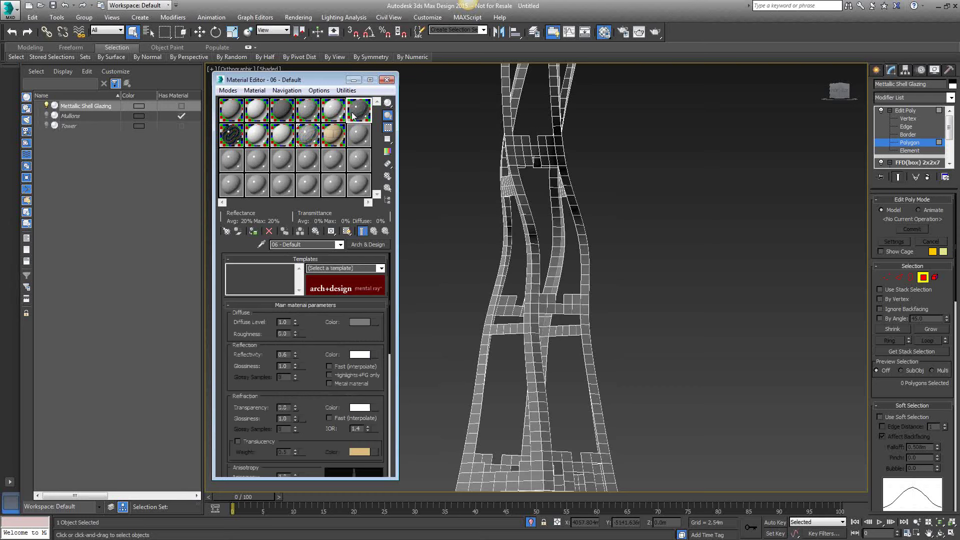
pyautogui.click(252, 232)
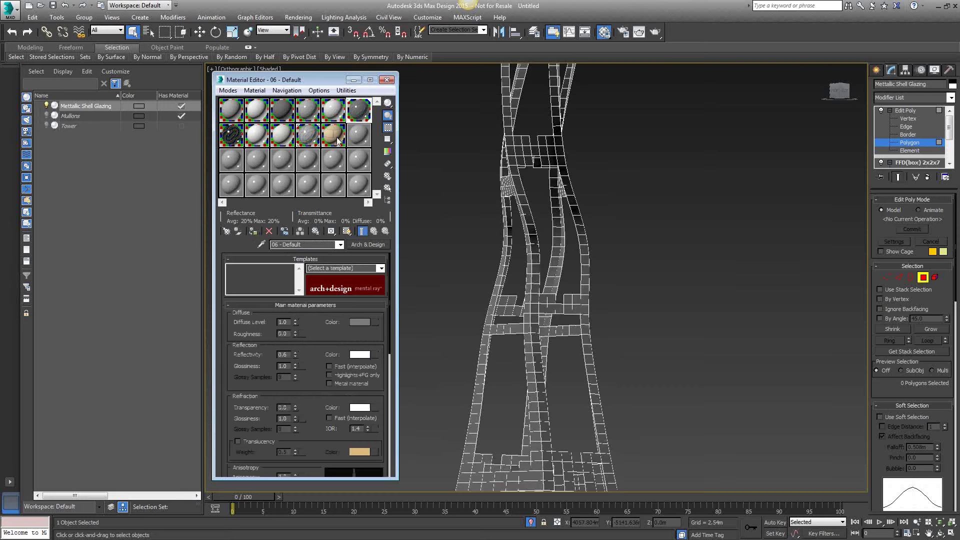
# Check the material sample's options and bring the Material Editor forward
pyautogui.rightClick(359, 117)
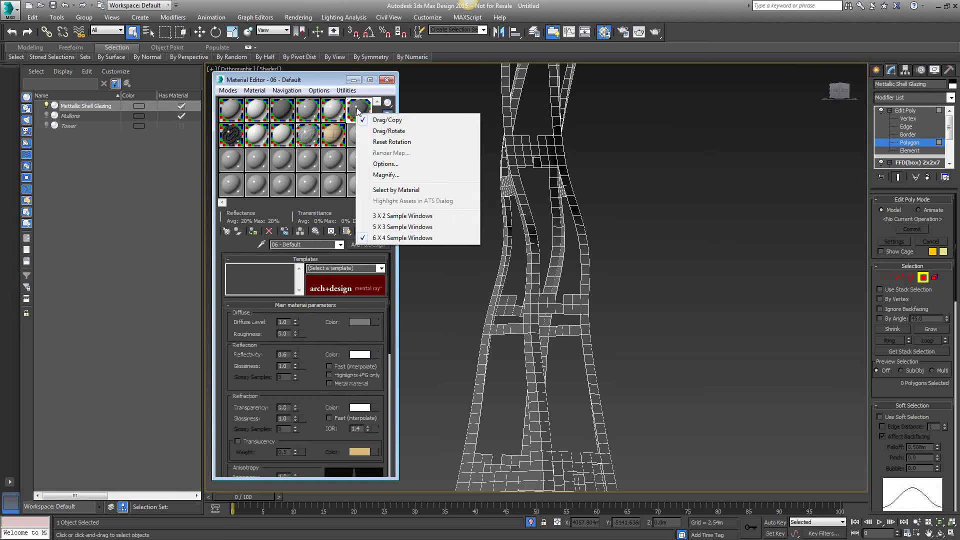
pyautogui.click(358, 111)
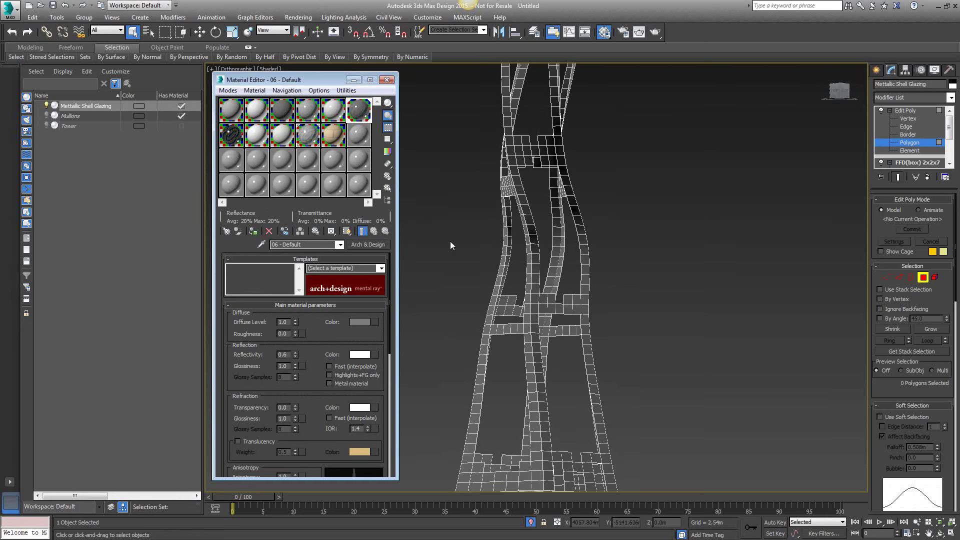
pyautogui.scroll(4, 520, 285)
pyautogui.scroll(4, 550, 253)
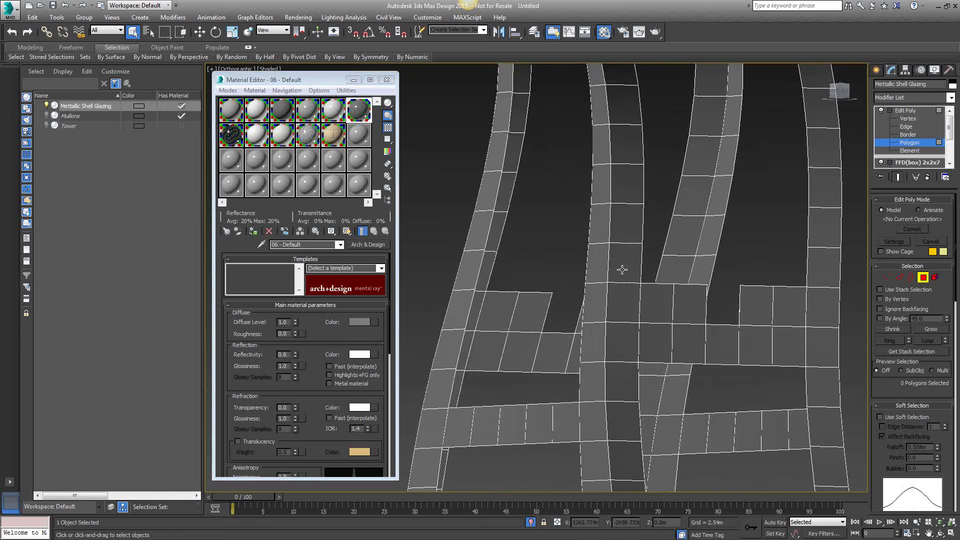
pyautogui.scroll(-8, 615, 270)
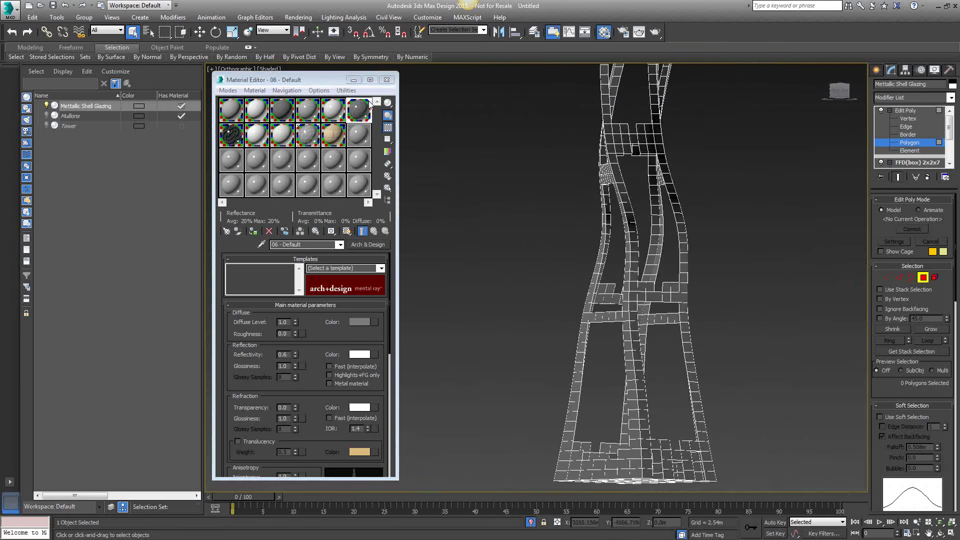
pyautogui.click(369, 112)
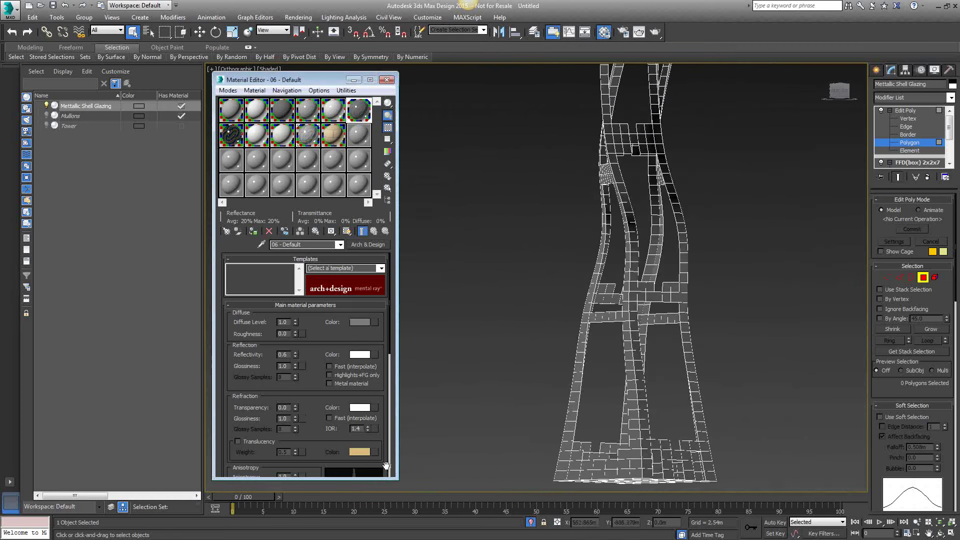
# Set the material's reflection glossiness to 3
pyautogui.moveTo(395, 478); pyautogui.dragTo(396, 509)
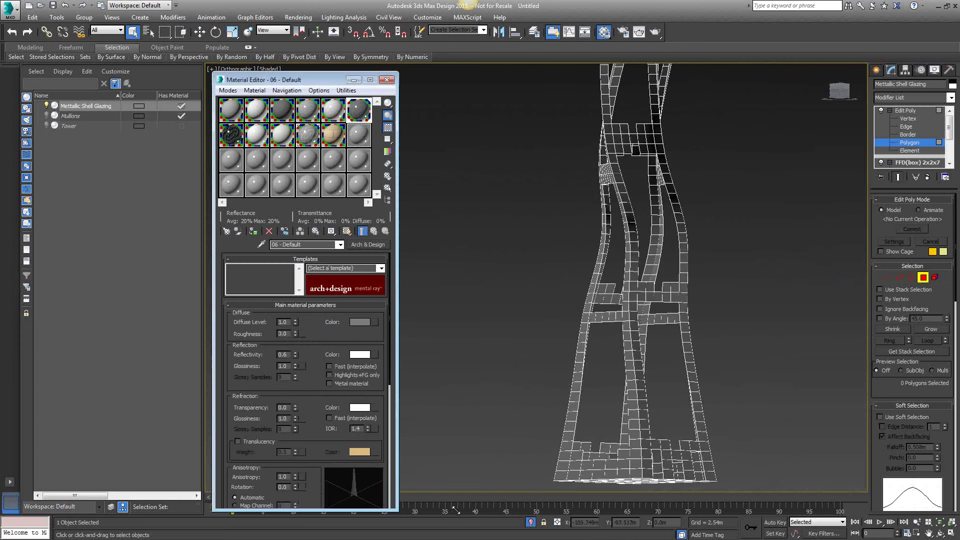
pyautogui.moveTo(388, 370)
pyautogui.mouseDown()
pyautogui.moveTo(392, 431)
pyautogui.moveTo(377, 511)
pyautogui.moveTo(379, 362)
pyautogui.mouseUp()
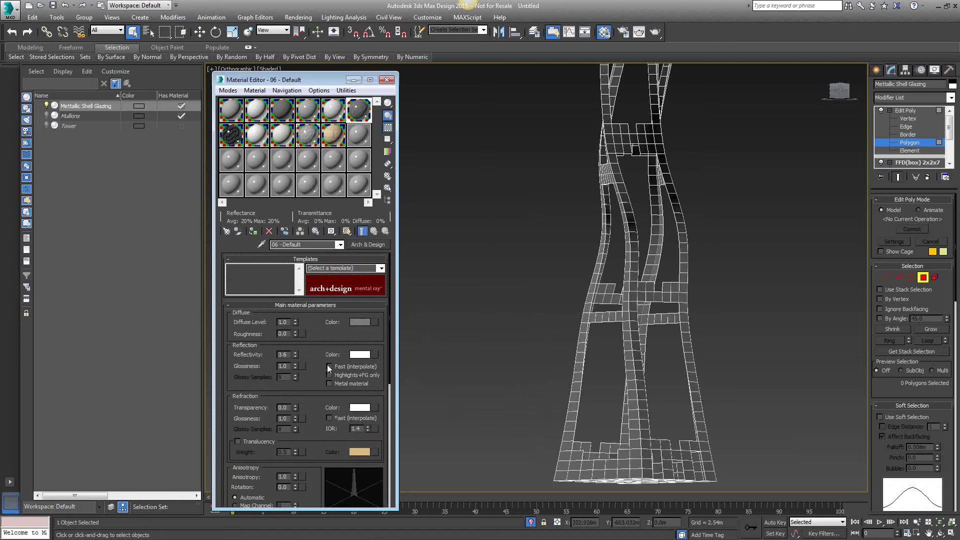
pyautogui.doubleClick(288, 366)
pyautogui.write('3')
pyautogui.press('Return')
pyautogui.moveTo(388, 345); pyautogui.dragTo(376, 479)
pyautogui.scroll(10, 376, 481)
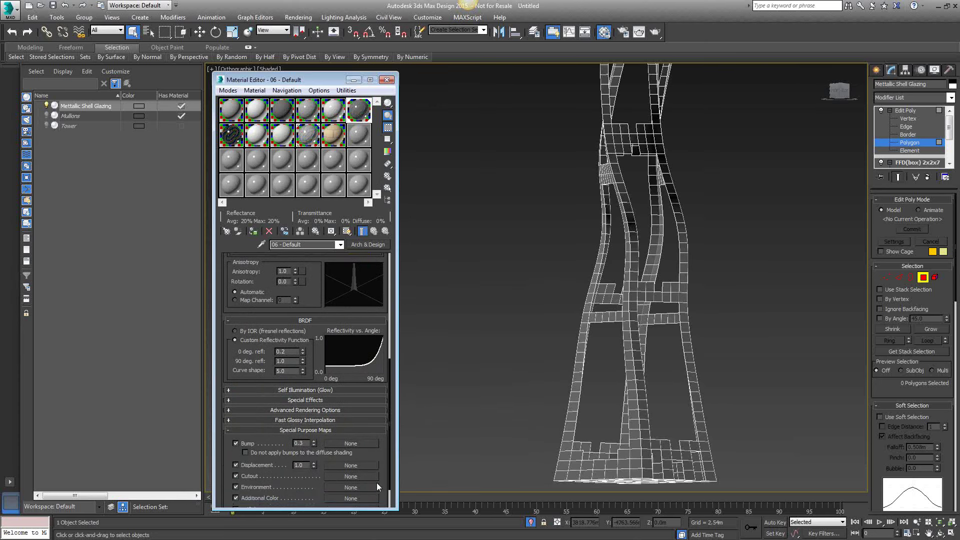
# Assign the Solid Glass material to the Tower
pyautogui.click(88, 127)
pyautogui.click(234, 141)
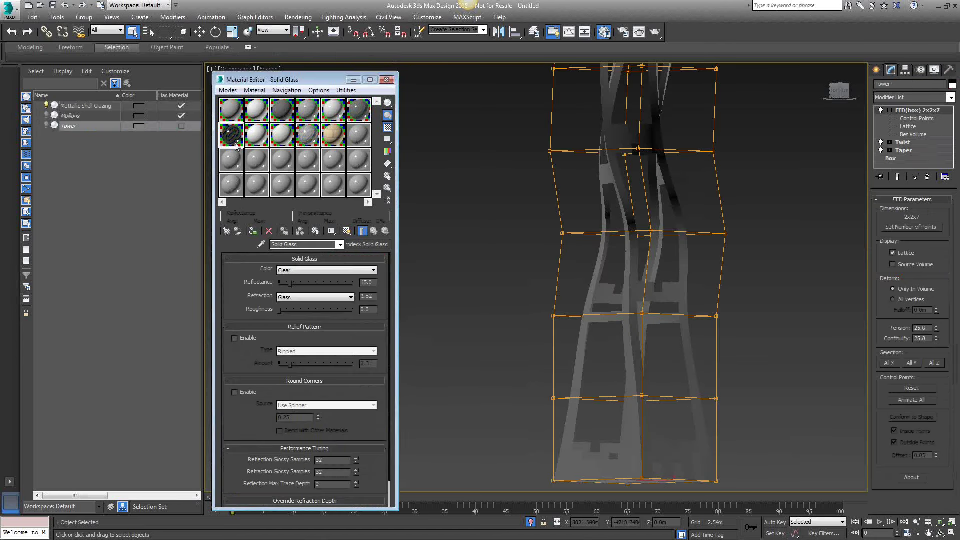
pyautogui.click(253, 231)
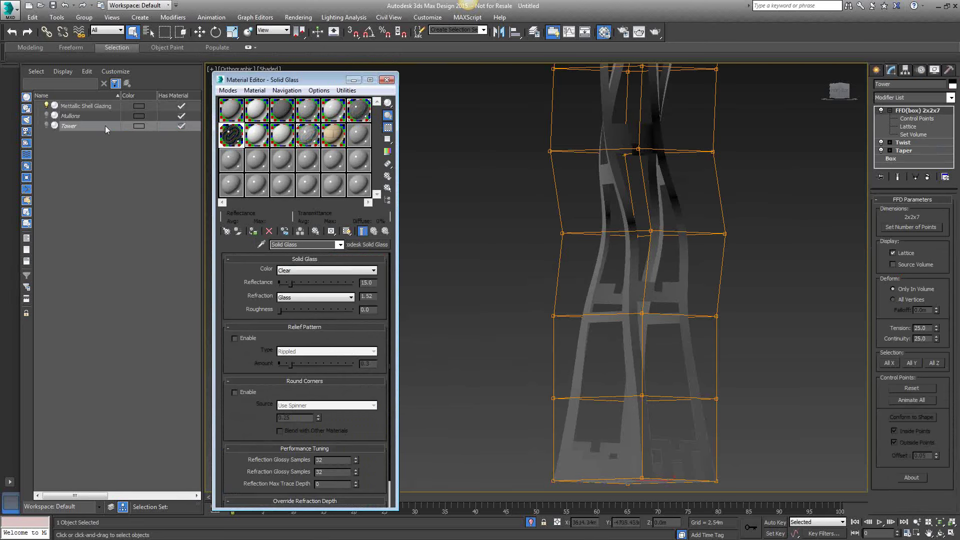
# Unhide the Mullions, deselect the Tower, and close the Material Editor
pyautogui.click(46, 115)
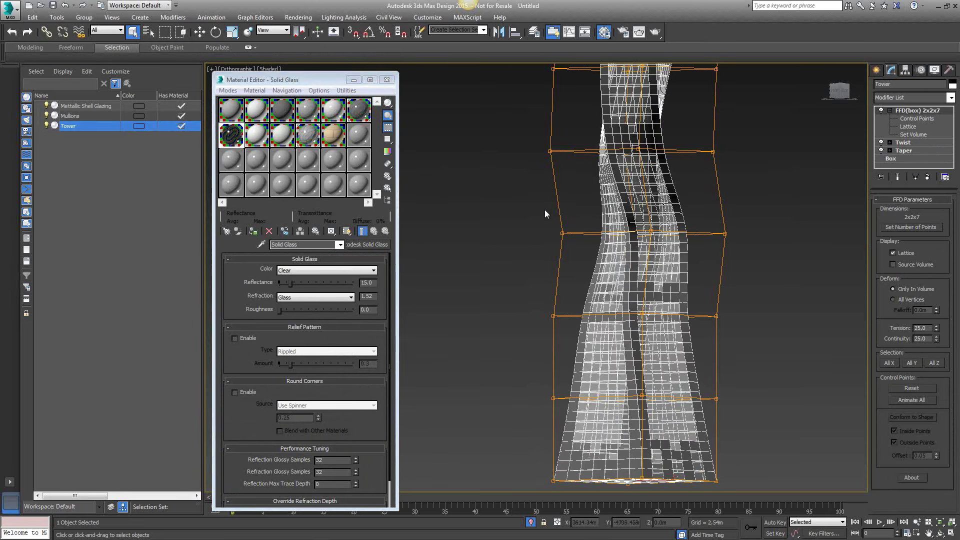
pyautogui.click(517, 221)
pyautogui.scroll(-1, 510, 278)
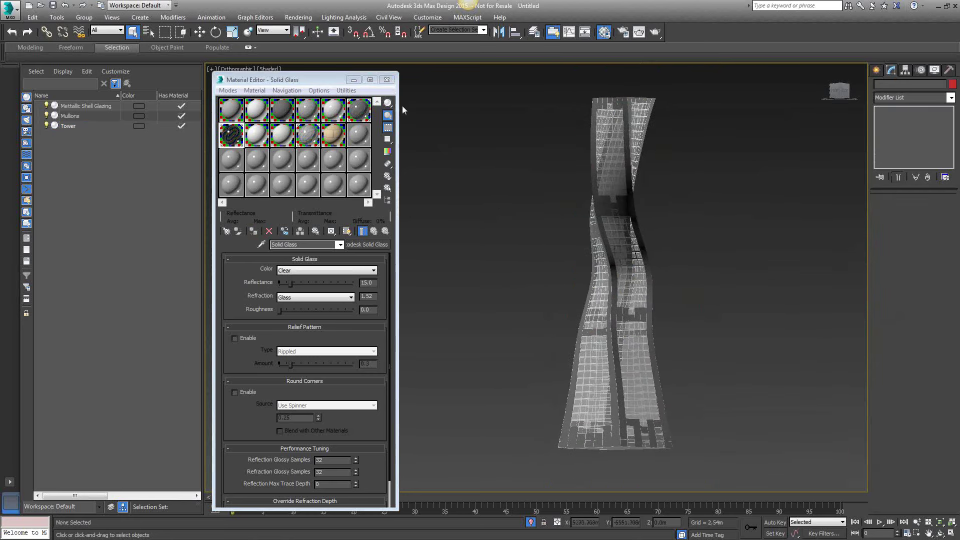
pyautogui.click(386, 80)
pyautogui.moveTo(651, 268); pyautogui.dragTo(632, 214, button='middle')
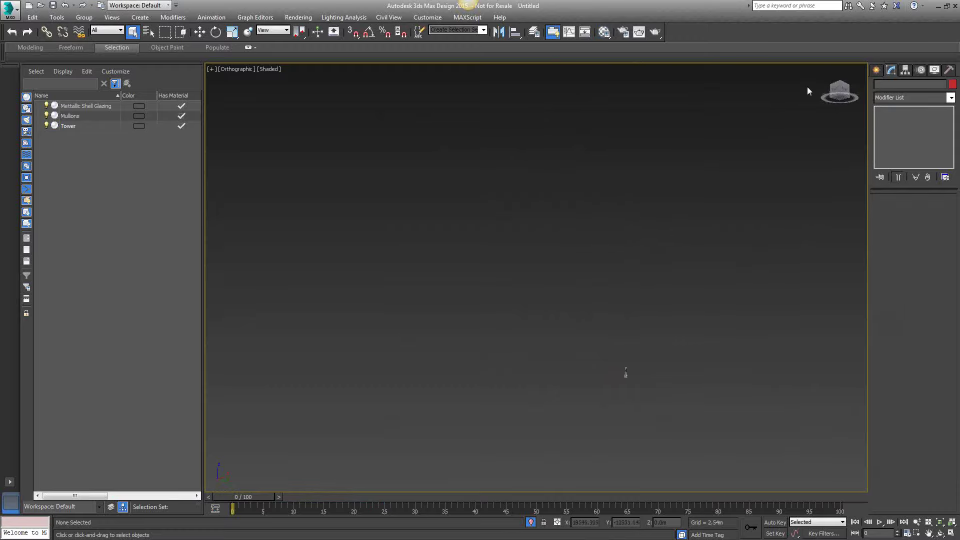
pyautogui.click(825, 68)
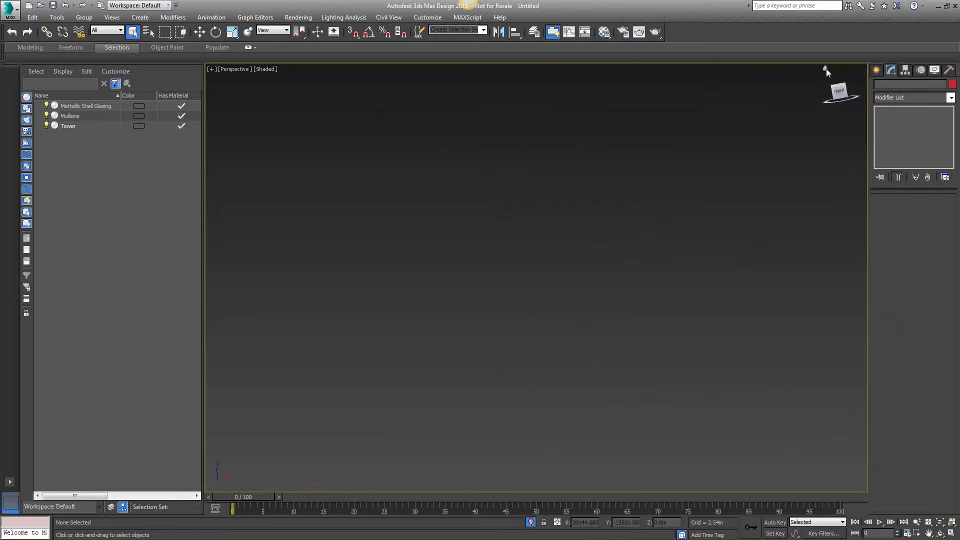
pyautogui.scroll(4, 544, 244)
pyautogui.scroll(-10, 545, 243)
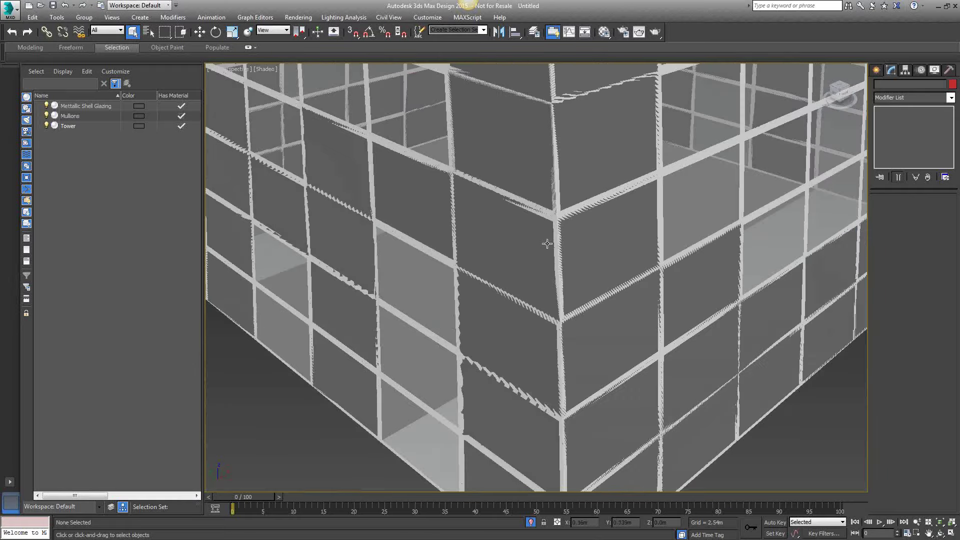
pyautogui.moveTo(573, 145); pyautogui.dragTo(539, 237, button='middle')
pyautogui.scroll(6, 538, 237)
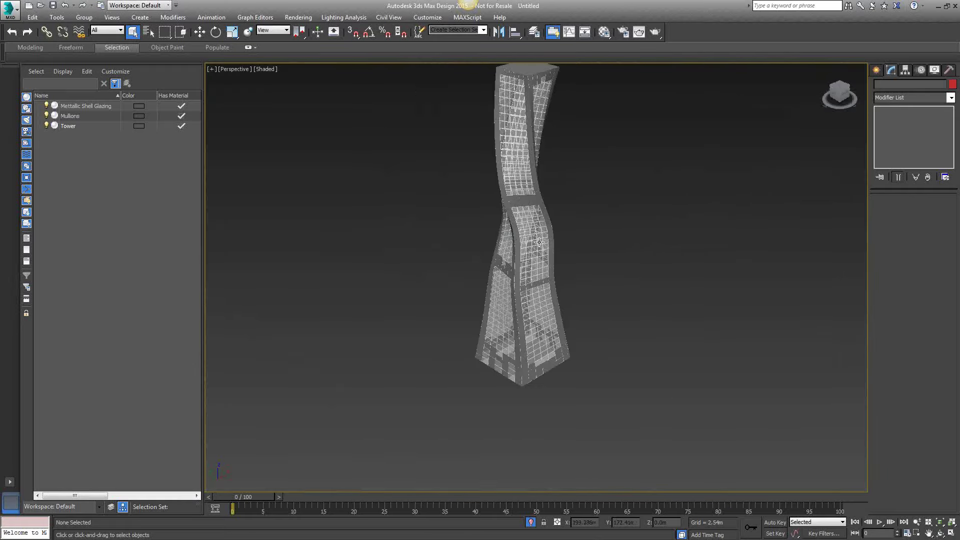
pyautogui.scroll(-8, 556, 301)
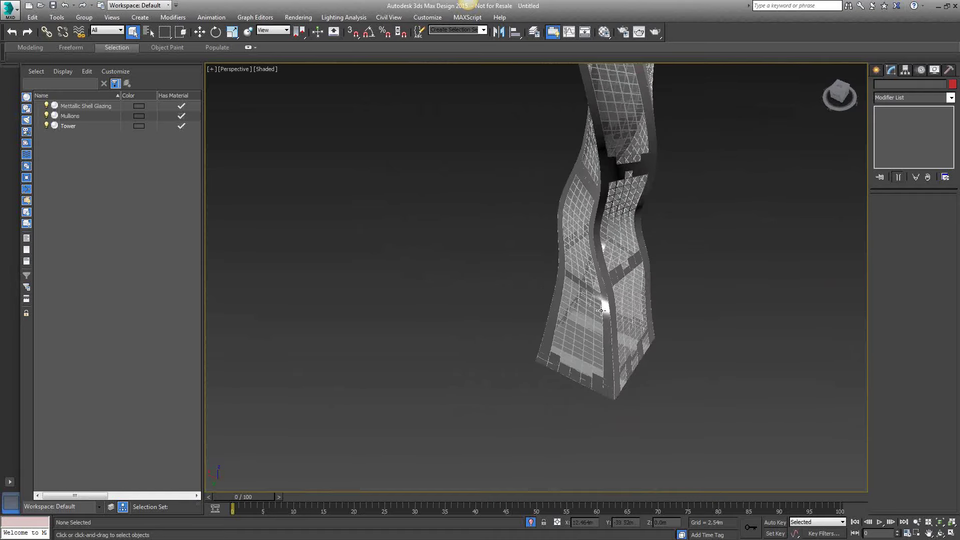
pyautogui.scroll(4, 544, 331)
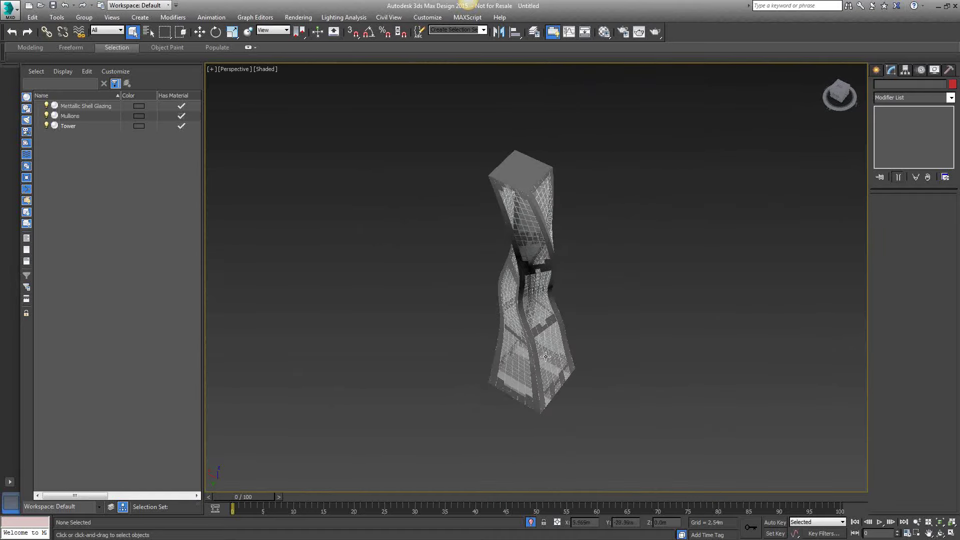
pyautogui.keyDown('alt'); pyautogui.moveTo(545, 331); pyautogui.dragTo(551, 302, button='middle'); pyautogui.keyUp('alt')
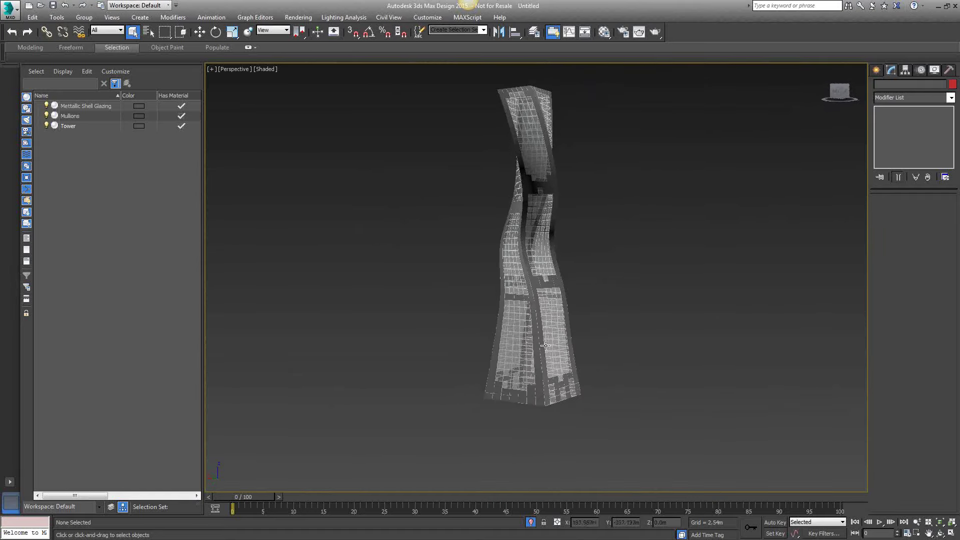
pyautogui.keyDown('alt'); pyautogui.moveTo(545, 345); pyautogui.dragTo(482, 370, button='middle'); pyautogui.keyUp('alt')
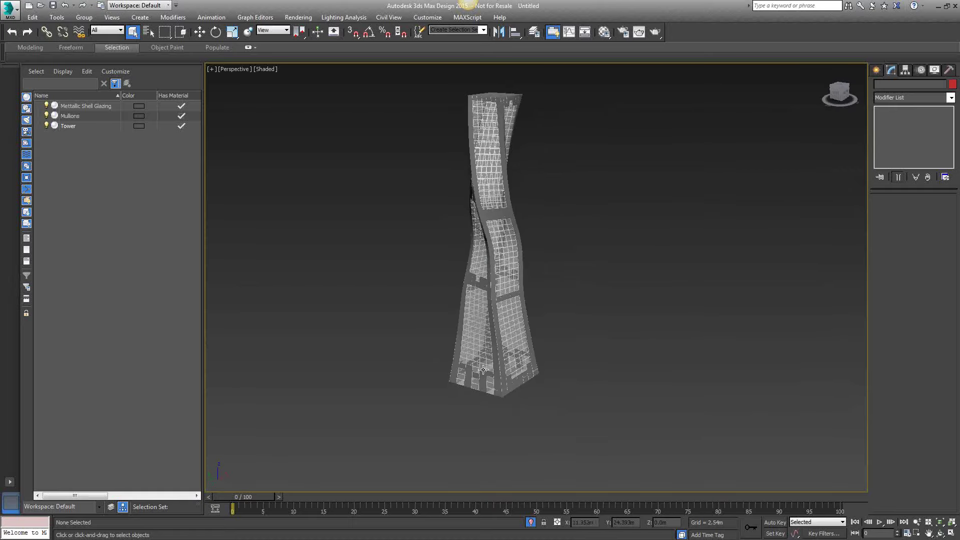
pyautogui.scroll(4, 483, 369)
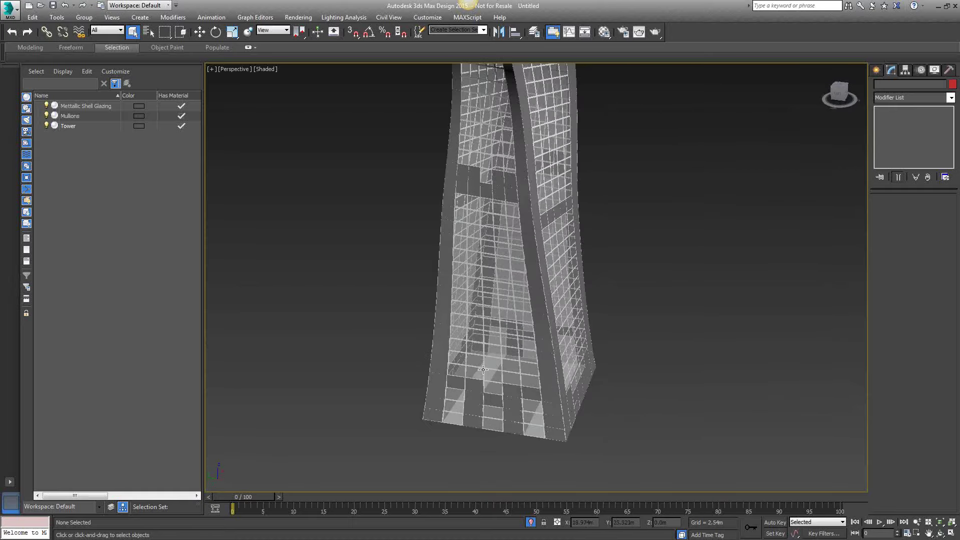
pyautogui.scroll(-4, 483, 370)
pyautogui.keyDown('alt'); pyautogui.moveTo(500, 217); pyautogui.dragTo(524, 239, button='middle'); pyautogui.keyUp('alt')
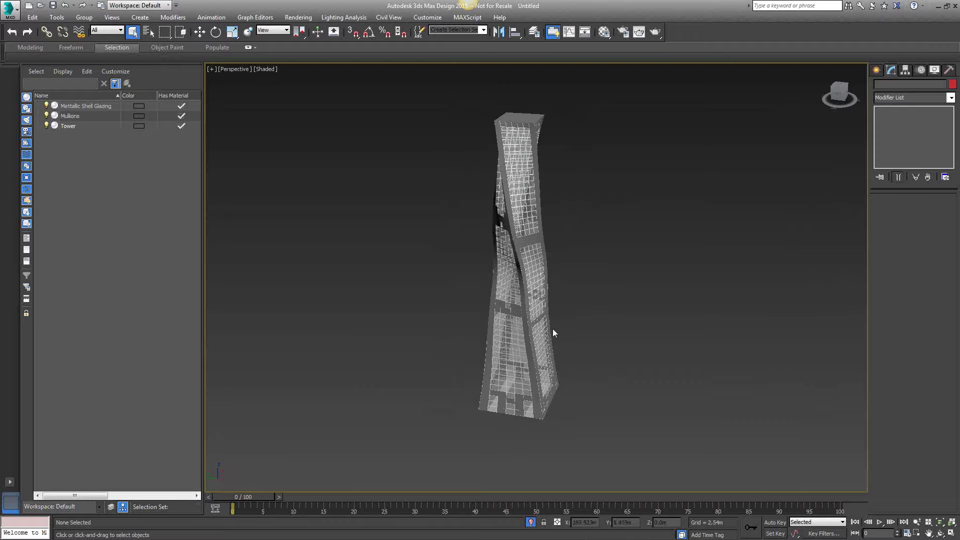
pyautogui.keyDown('alt'); pyautogui.moveTo(553, 332); pyautogui.dragTo(496, 205, button='middle'); pyautogui.keyUp('alt')
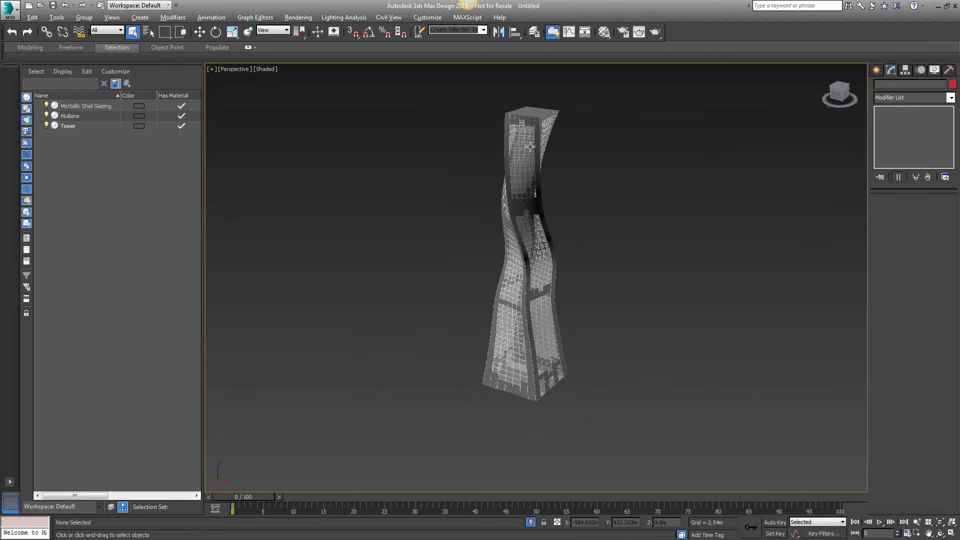
pyautogui.keyDown('alt'); pyautogui.moveTo(530, 147); pyautogui.dragTo(560, 120, button='middle'); pyautogui.keyUp('alt')
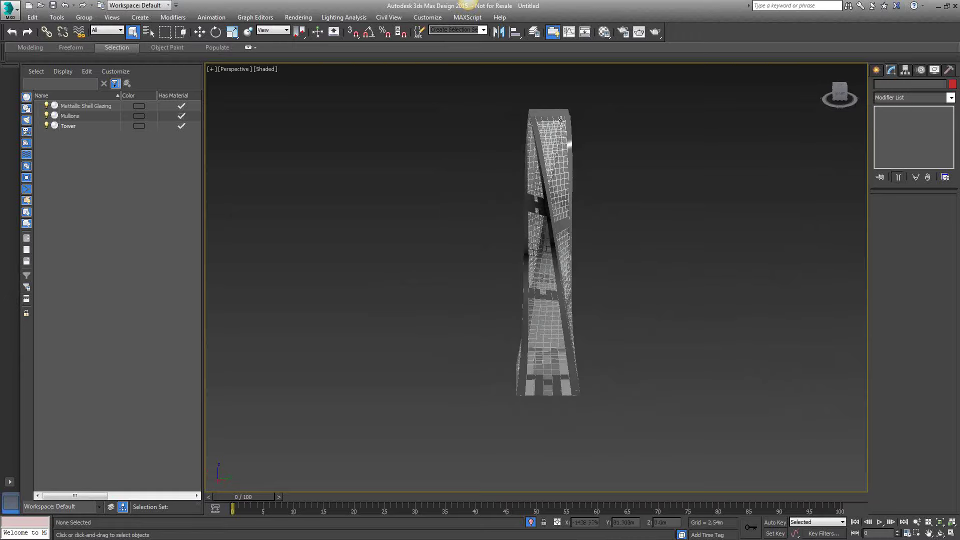
pyautogui.scroll(5, 561, 120)
pyautogui.moveTo(608, 221)
pyautogui.keyDown('alt'); pyautogui.mouseDown(button='middle')
pyautogui.moveTo(536, 235)
pyautogui.moveTo(601, 213)
pyautogui.mouseUp(button='middle'); pyautogui.keyUp('alt')
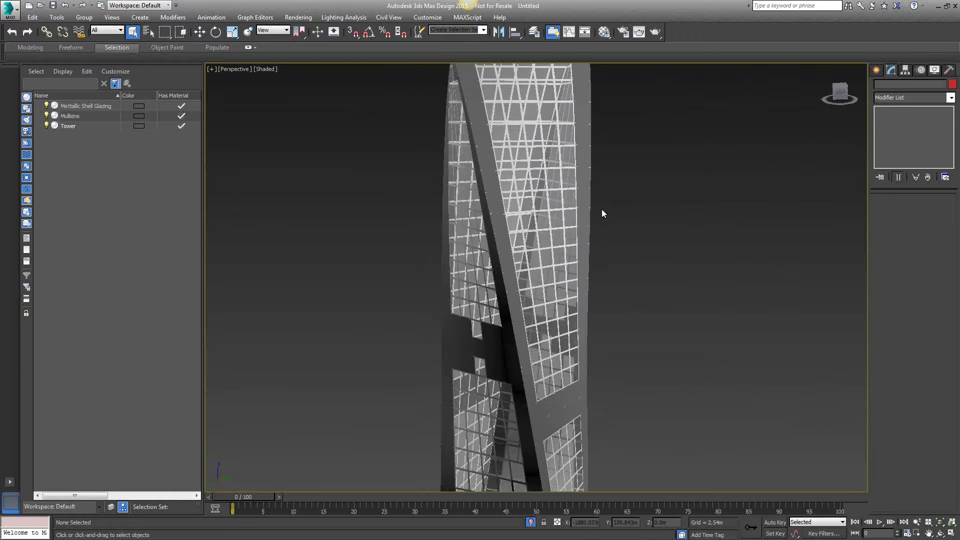
pyautogui.scroll(-6, 601, 213)
pyautogui.keyDown('alt'); pyautogui.moveTo(595, 310); pyautogui.dragTo(544, 346, button='middle'); pyautogui.keyUp('alt')
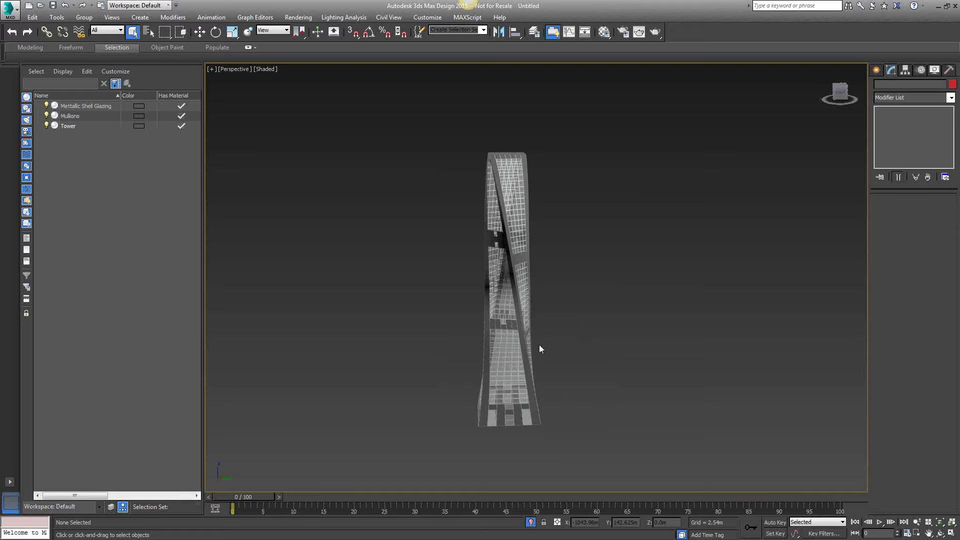
pyautogui.moveTo(532, 305); pyautogui.dragTo(531, 328, button='middle')
pyautogui.keyDown('alt'); pyautogui.moveTo(525, 246); pyautogui.dragTo(523, 268, button='middle'); pyautogui.keyUp('alt')
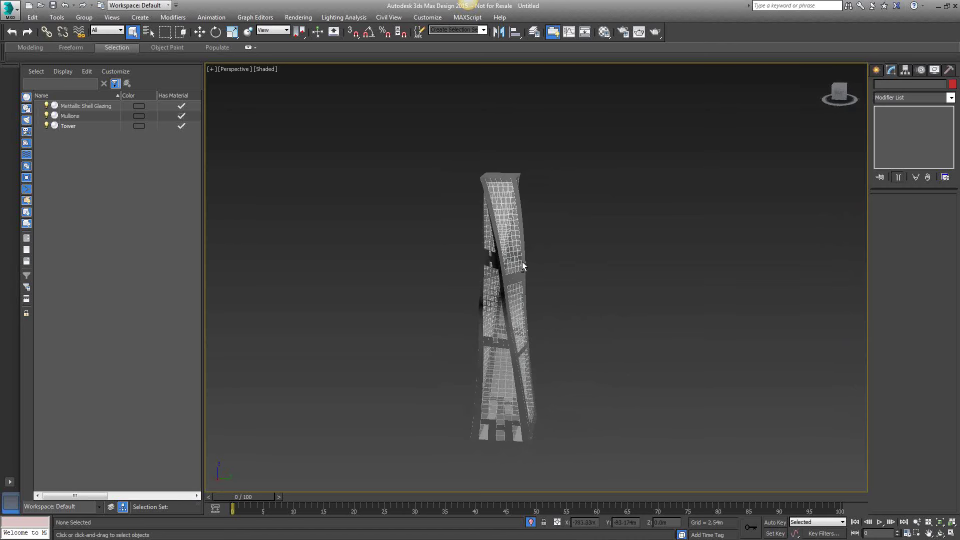
# Test-render the perspective view of the tower, then zoom extents to frame the whole tower
pyautogui.click(655, 31)
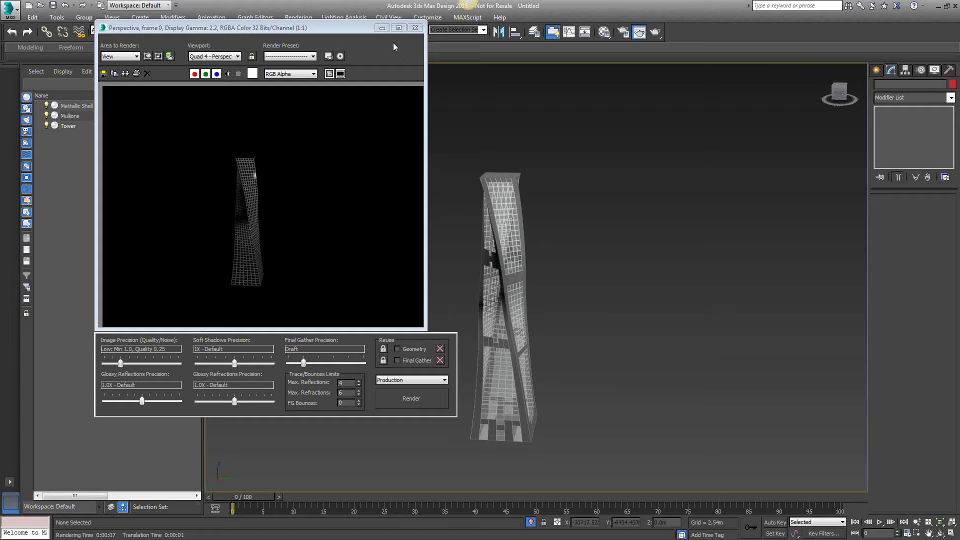
pyautogui.click(415, 28)
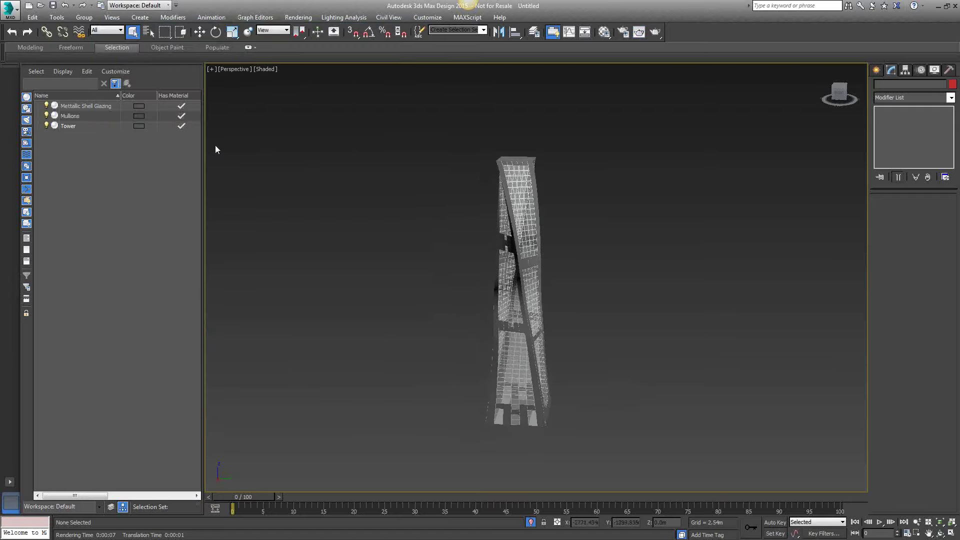
pyautogui.rightClick(545, 169)
pyautogui.click(502, 105)
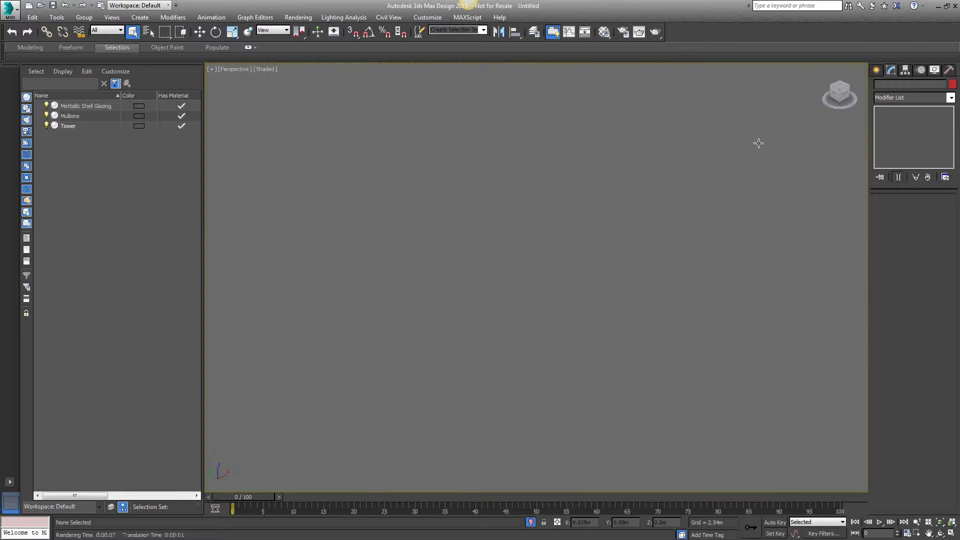
pyautogui.press('z')
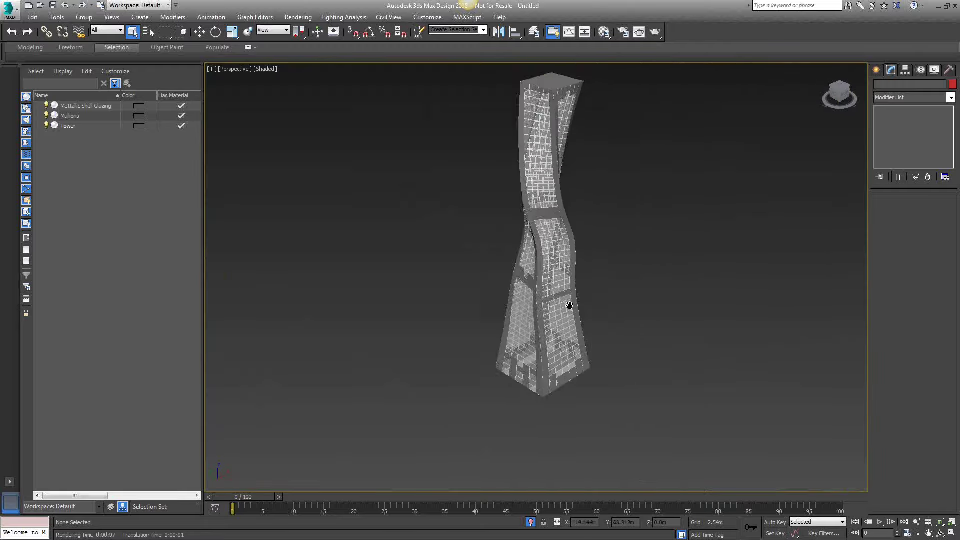
# Open mental ray Render Setup, moved clear of the tower and enlarged
pyautogui.click(622, 32)
pyautogui.click(626, 31)
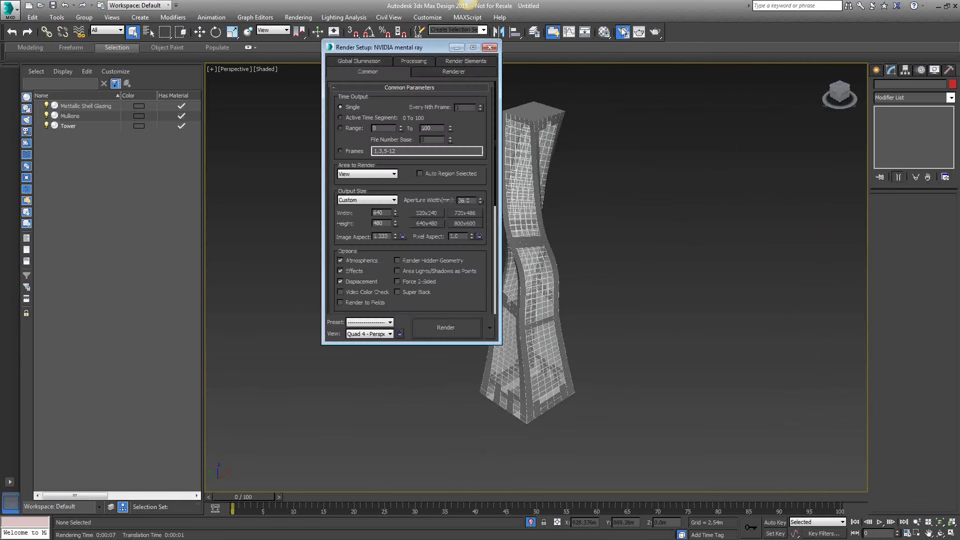
pyautogui.moveTo(423, 44); pyautogui.dragTo(327, 63)
pyautogui.moveTo(405, 364); pyautogui.dragTo(404, 429)
pyautogui.scroll(-5, 400, 341)
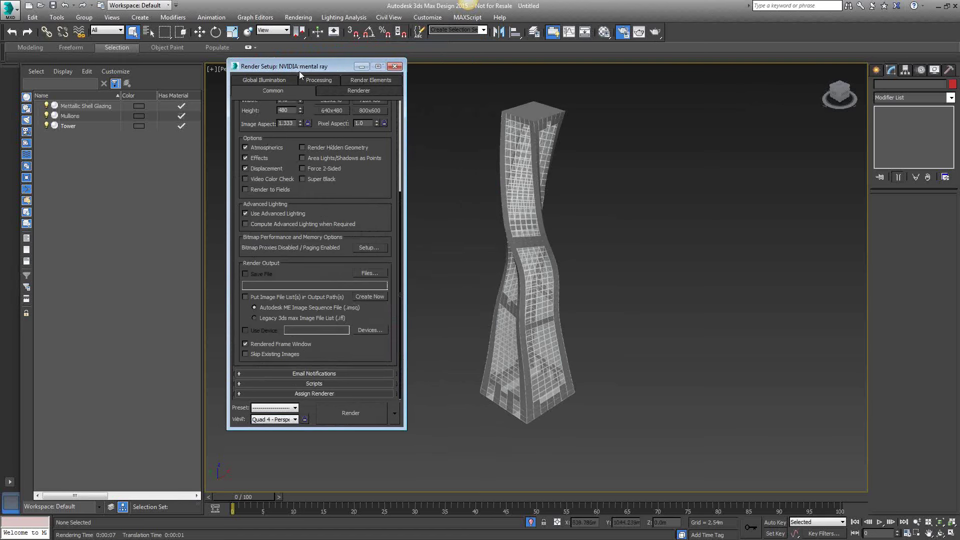
pyautogui.scroll(5, 403, 155)
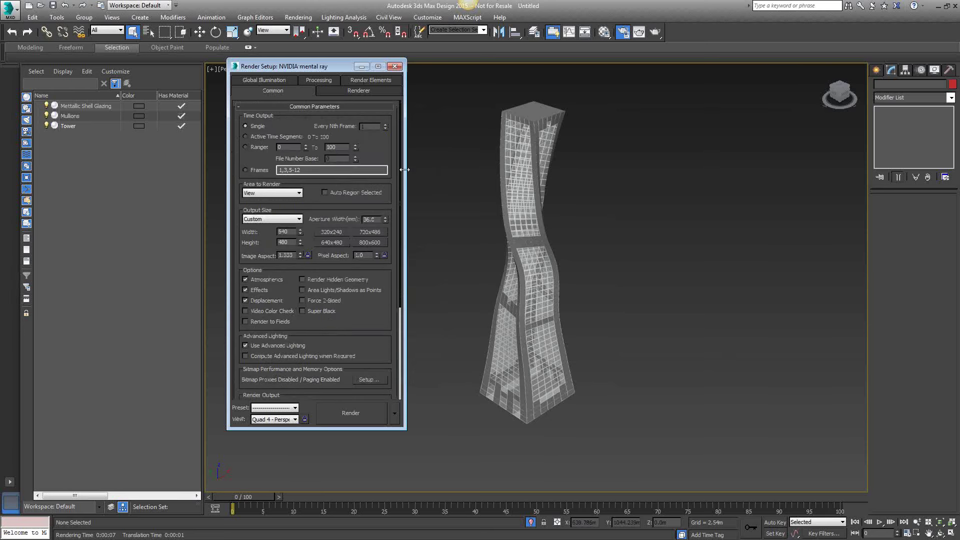
pyautogui.scroll(-3, 394, 292)
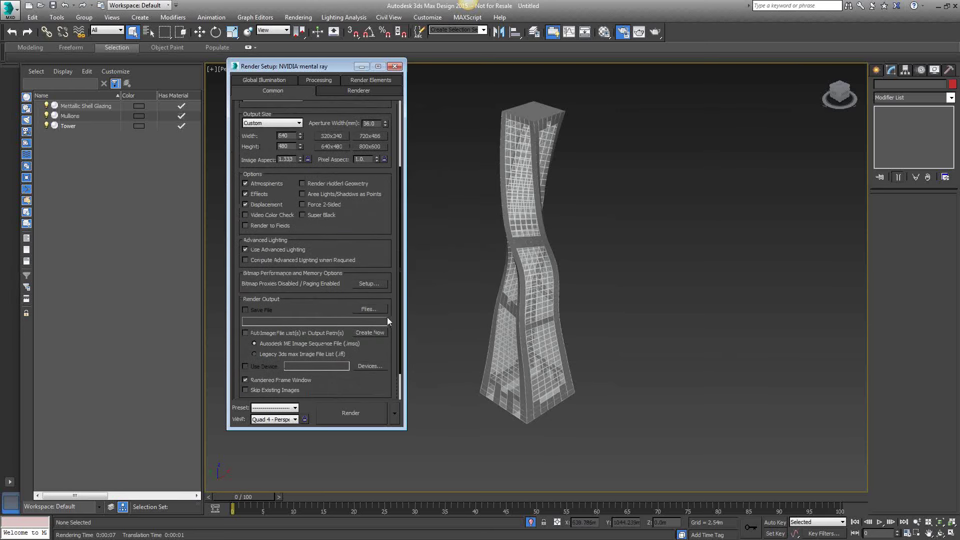
pyautogui.scroll(3, 387, 317)
pyautogui.scroll(-1, 399, 181)
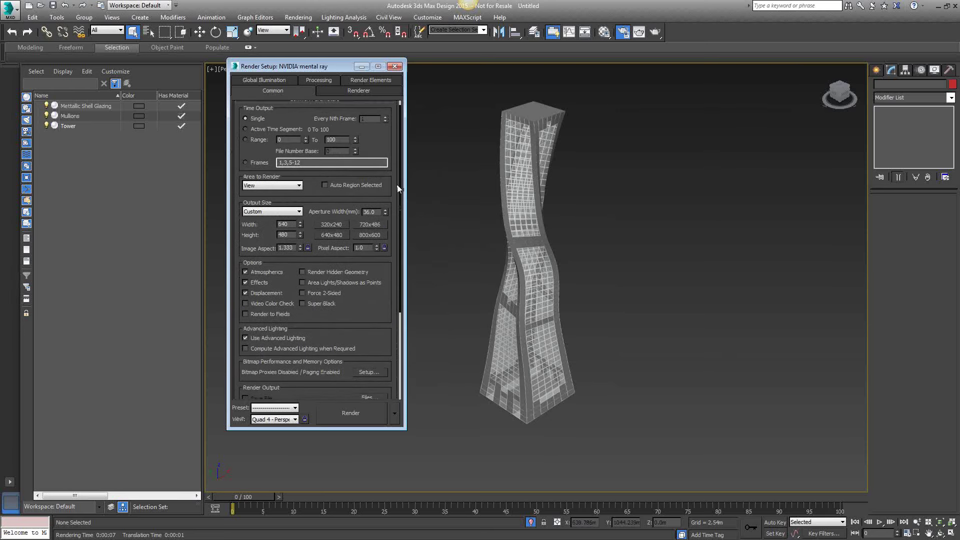
pyautogui.scroll(-1, 398, 190)
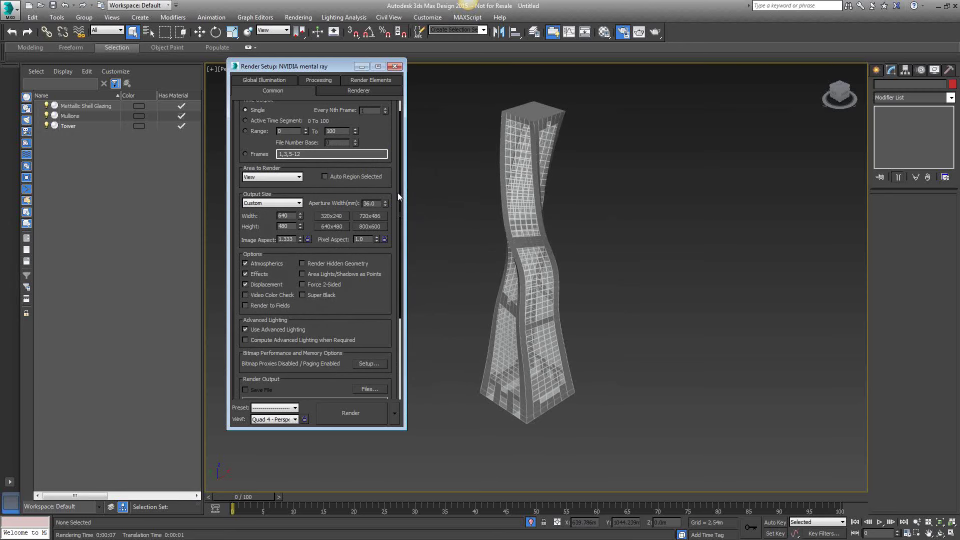
# Keep Area to Render as View at 640x480 and start the final render
pyautogui.click(301, 179)
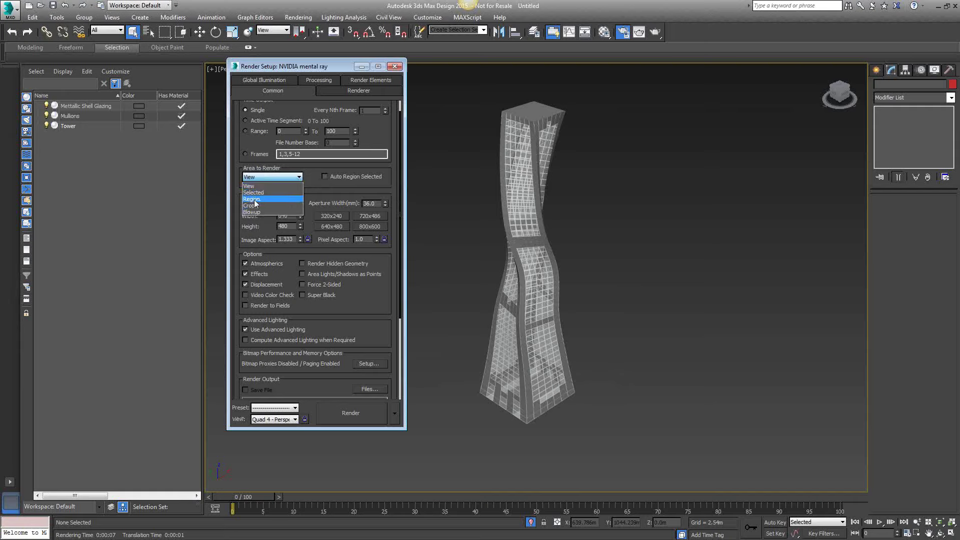
pyautogui.click(312, 183)
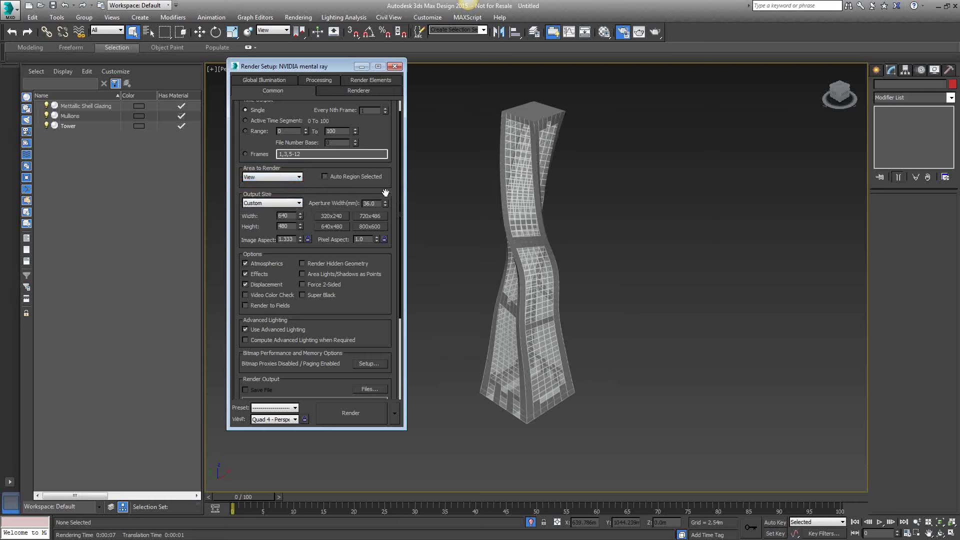
pyautogui.moveTo(400, 212); pyautogui.dragTo(402, 343)
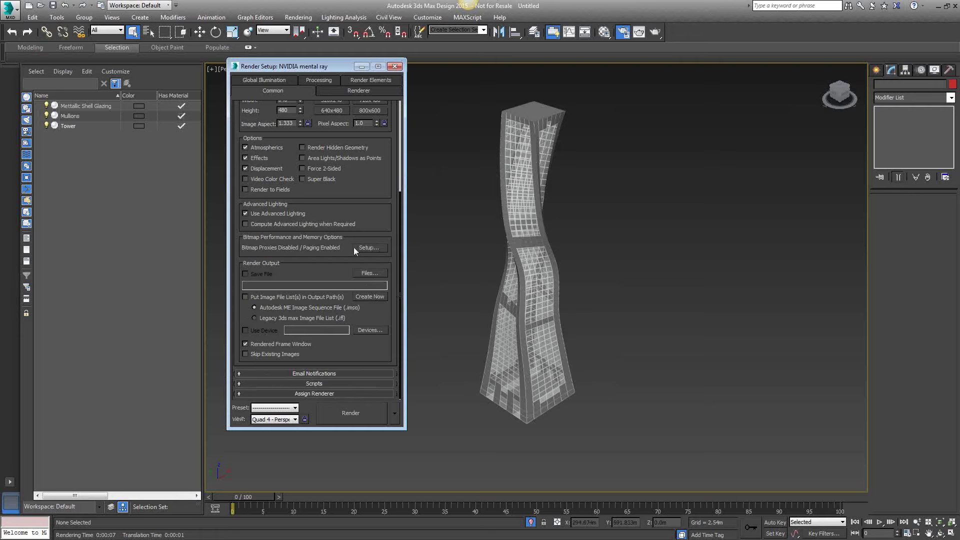
pyautogui.click(358, 419)
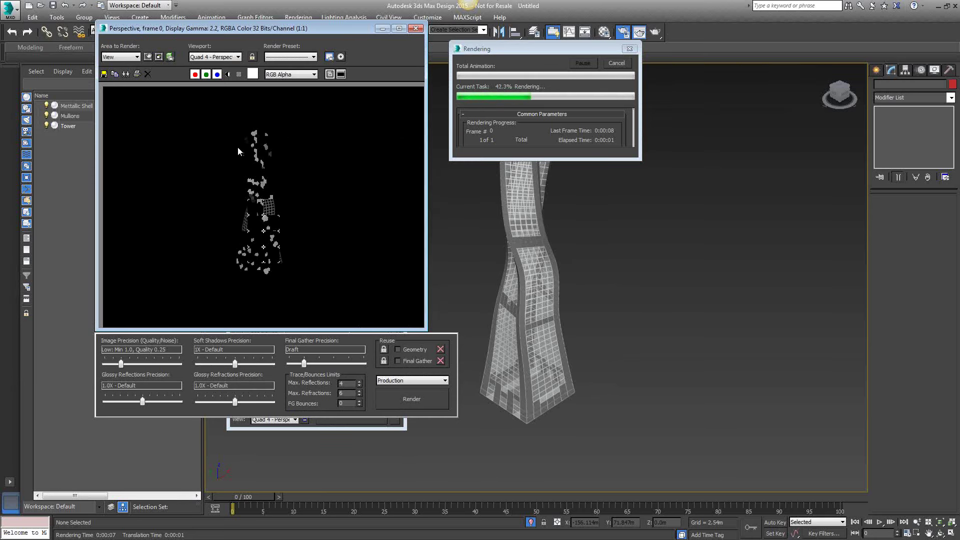
# Close the rendered frame, the Building Final.jpg viewer and Render Setup
pyautogui.click(415, 28)
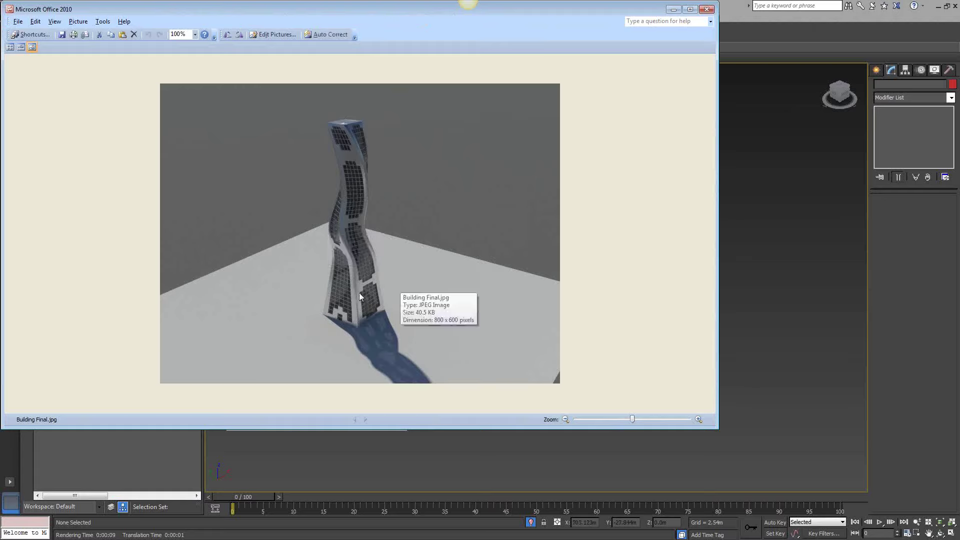
pyautogui.click(706, 9)
pyautogui.click(403, 61)
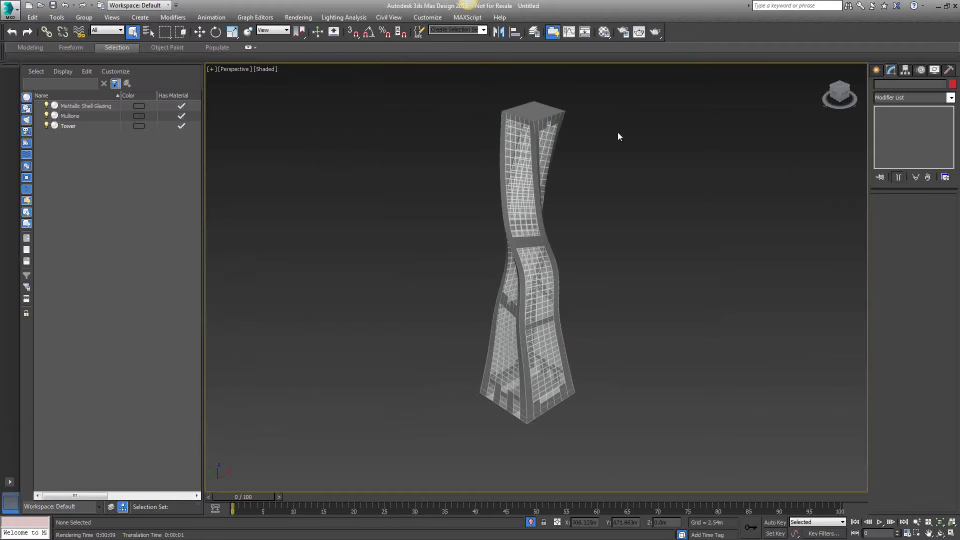
pyautogui.keyDown('alt'); pyautogui.moveTo(618, 136); pyautogui.dragTo(609, 148, button='middle'); pyautogui.keyUp('alt')
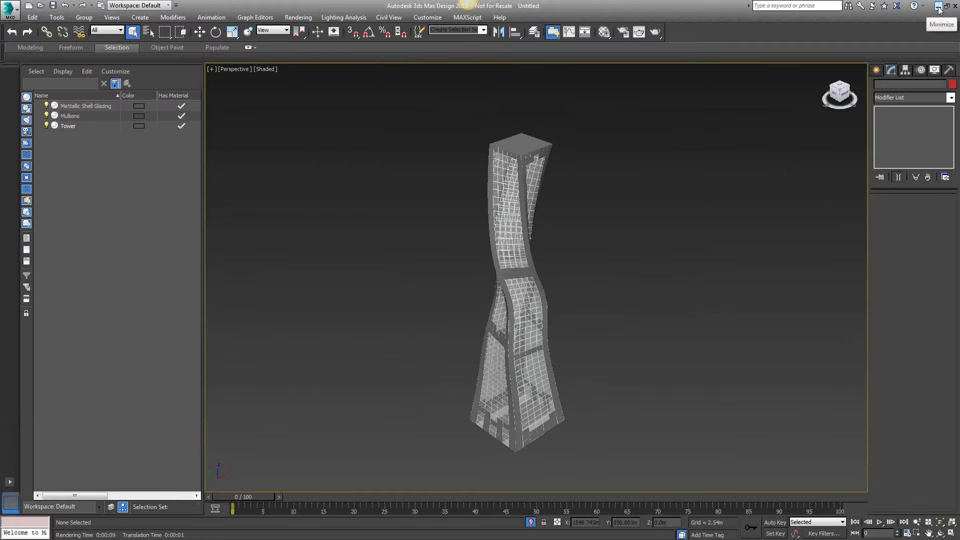
# Minimize 3ds Max and dismiss the Outlook new-mail notification
pyautogui.click(938, 6)
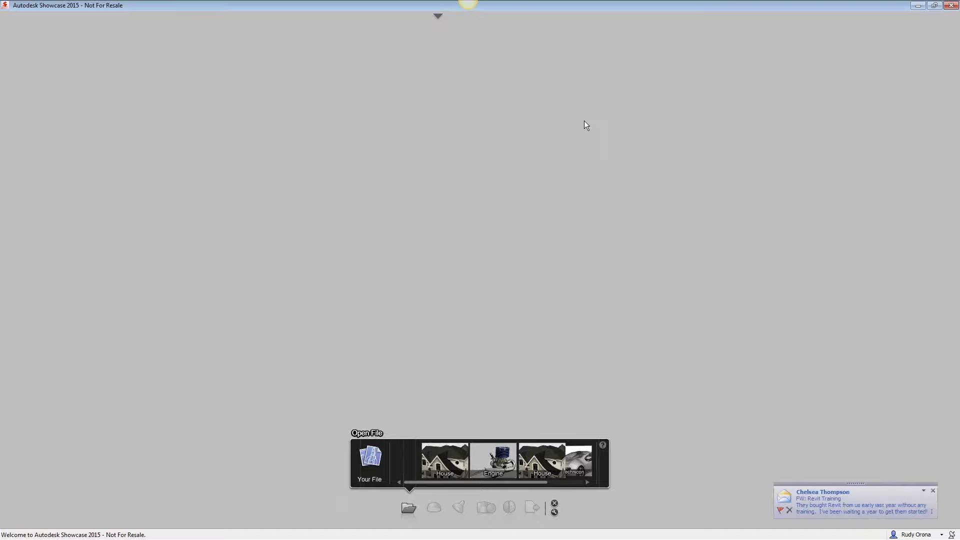
pyautogui.click(933, 491)
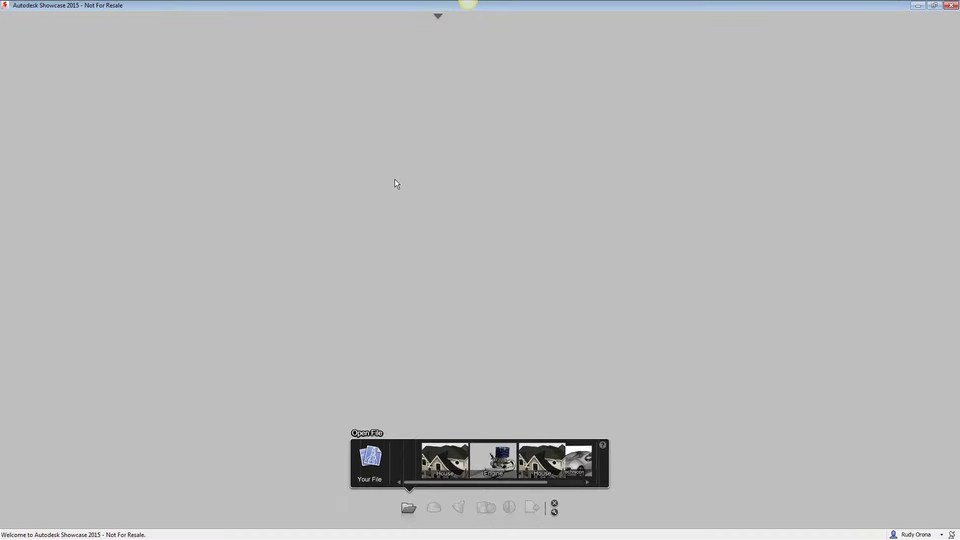
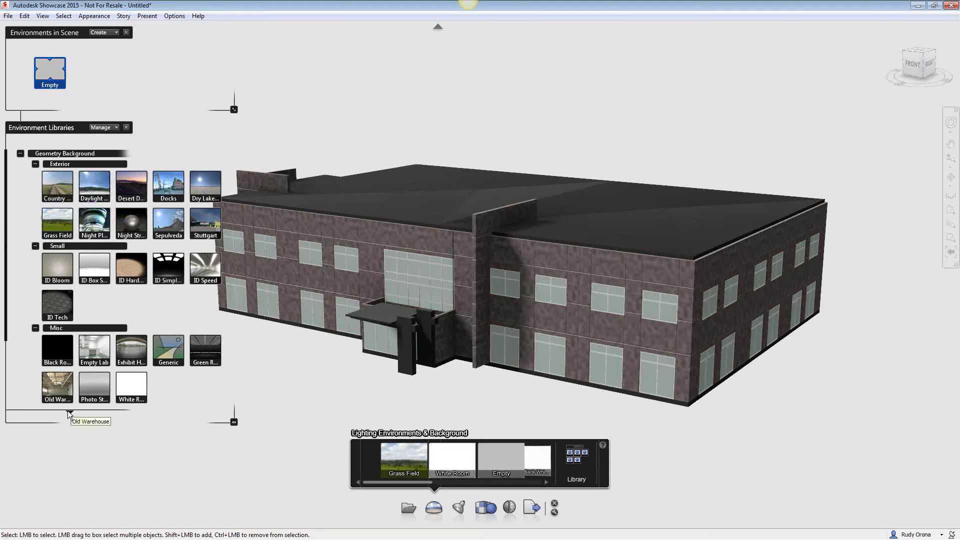
# Import the Sepulveda environment from the Exterior library into Environments in Scene
pyautogui.moveTo(69, 411)
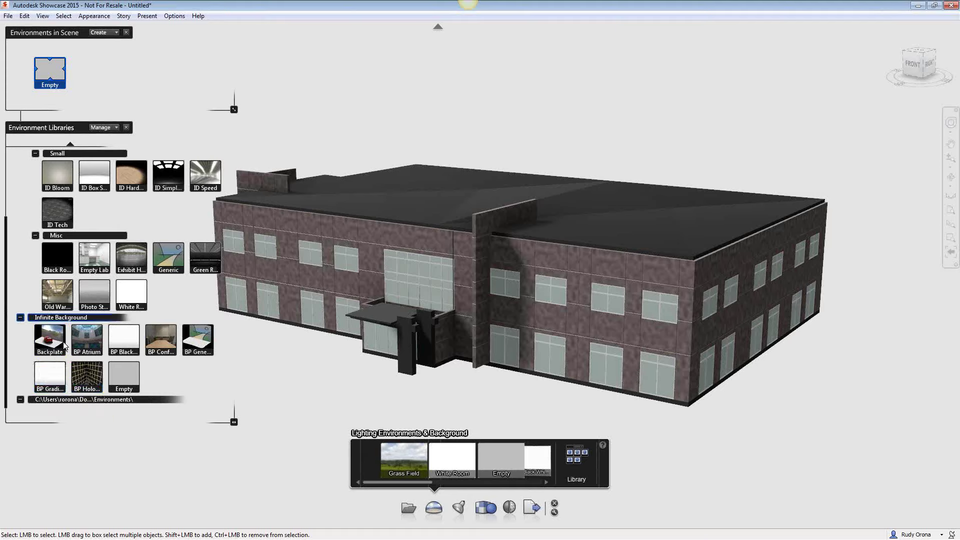
pyautogui.scroll(3, 99, 366)
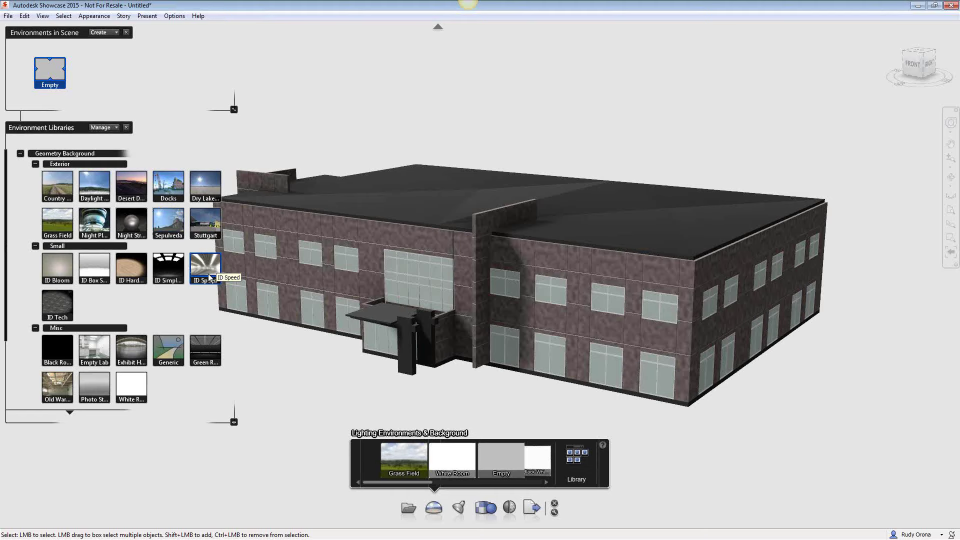
pyautogui.doubleClick(167, 219)
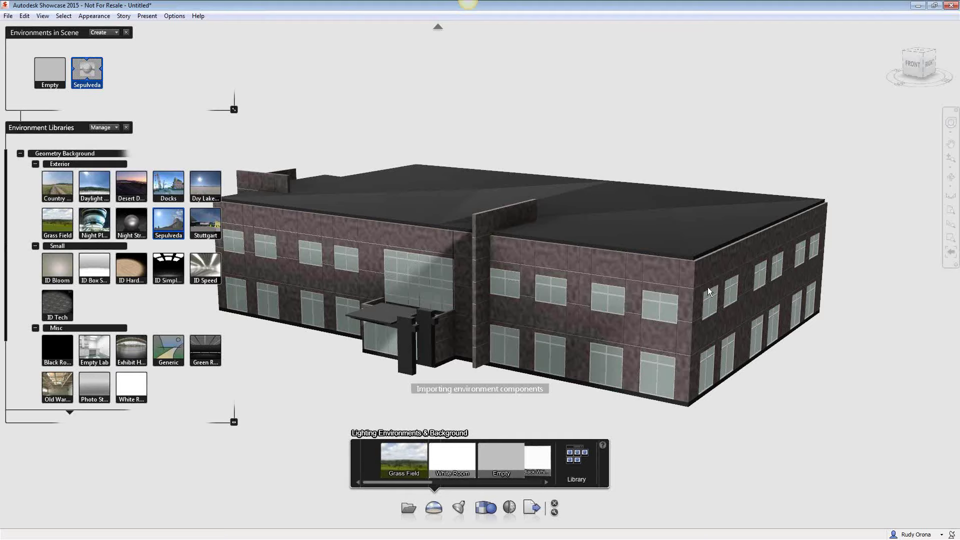
# Open the Sepulveda environment's properties and lower its exposure value to 14.71
pyautogui.rightClick(461, 400)
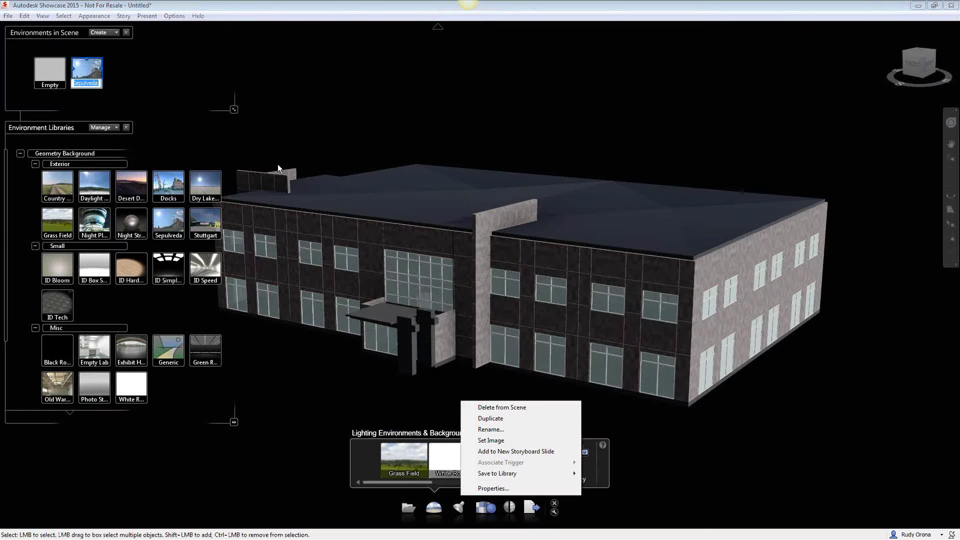
pyautogui.click(165, 68)
pyautogui.rightClick(89, 70)
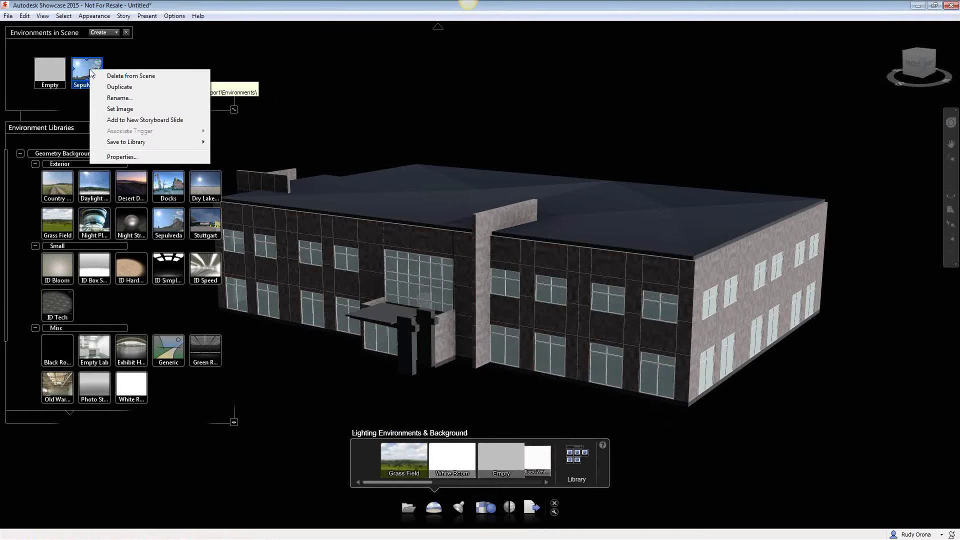
pyautogui.click(143, 158)
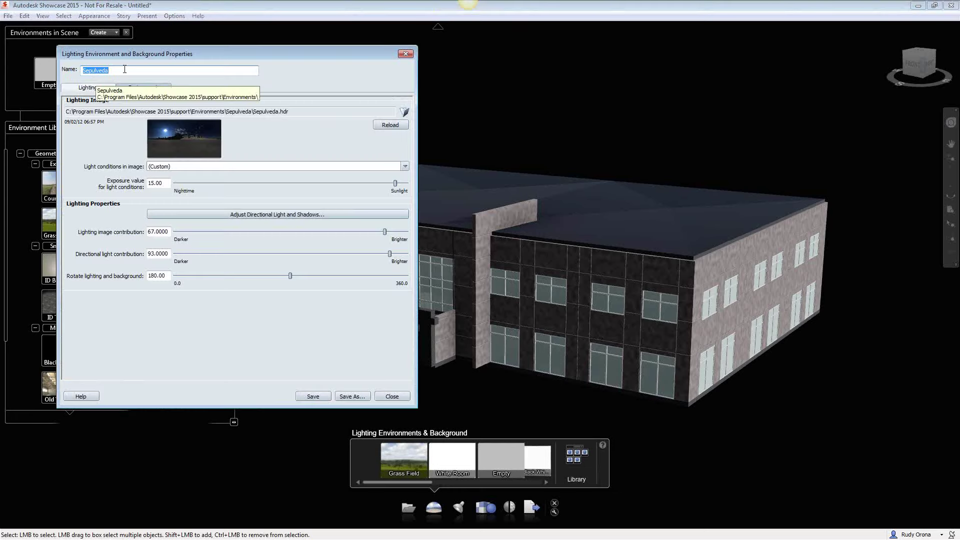
pyautogui.moveTo(169, 56); pyautogui.dragTo(277, 67)
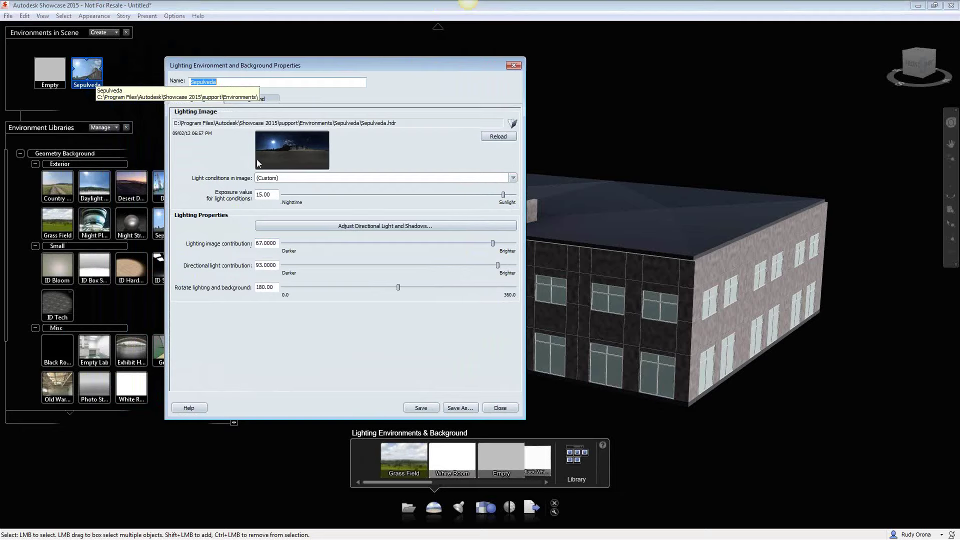
pyautogui.moveTo(503, 195)
pyautogui.mouseDown()
pyautogui.moveTo(472, 196)
pyautogui.moveTo(499, 196)
pyautogui.mouseUp()
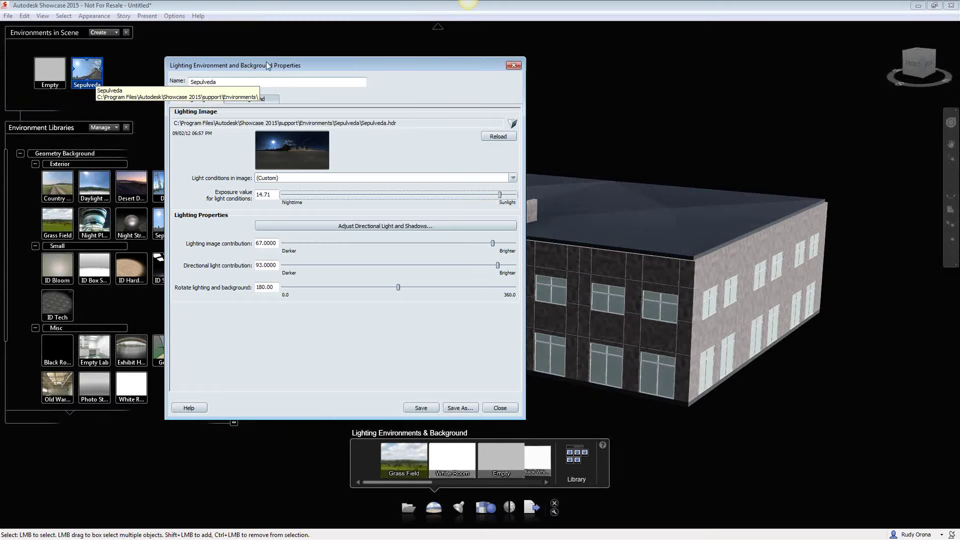
pyautogui.moveTo(274, 69); pyautogui.dragTo(367, 107)
# Enlarge the Sepulveda background to size 7.0690 and rotate it around the building
pyautogui.click(338, 137)
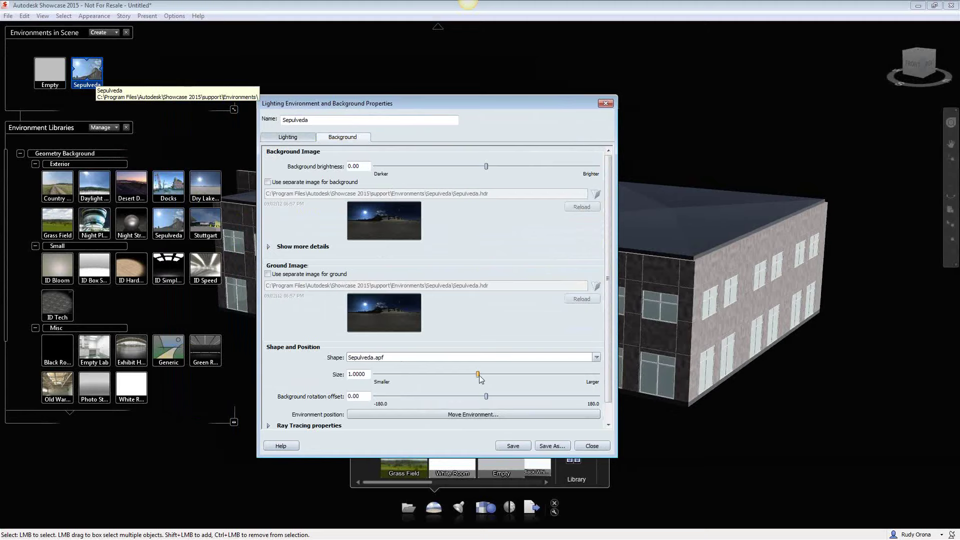
pyautogui.moveTo(478, 375); pyautogui.dragTo(566, 376)
pyautogui.moveTo(509, 103); pyautogui.dragTo(182, 103)
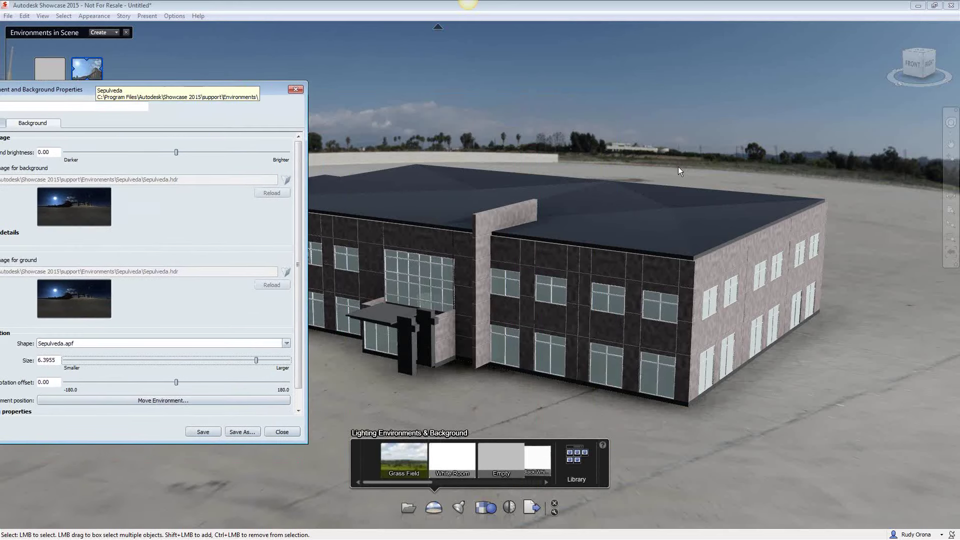
pyautogui.moveTo(77, 94); pyautogui.dragTo(220, 140)
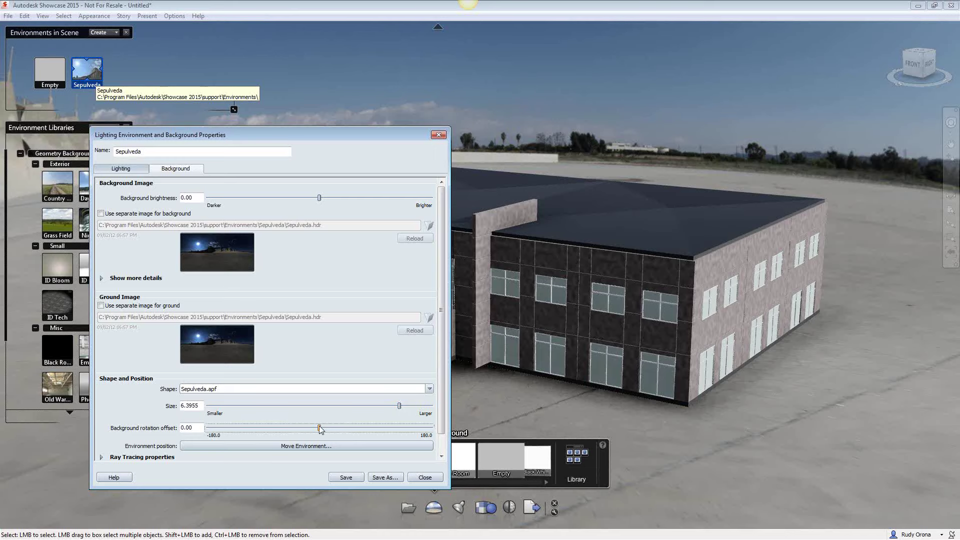
pyautogui.moveTo(320, 429)
pyautogui.mouseDown()
pyautogui.moveTo(279, 431)
pyautogui.moveTo(362, 432)
pyautogui.moveTo(317, 430)
pyautogui.mouseUp()
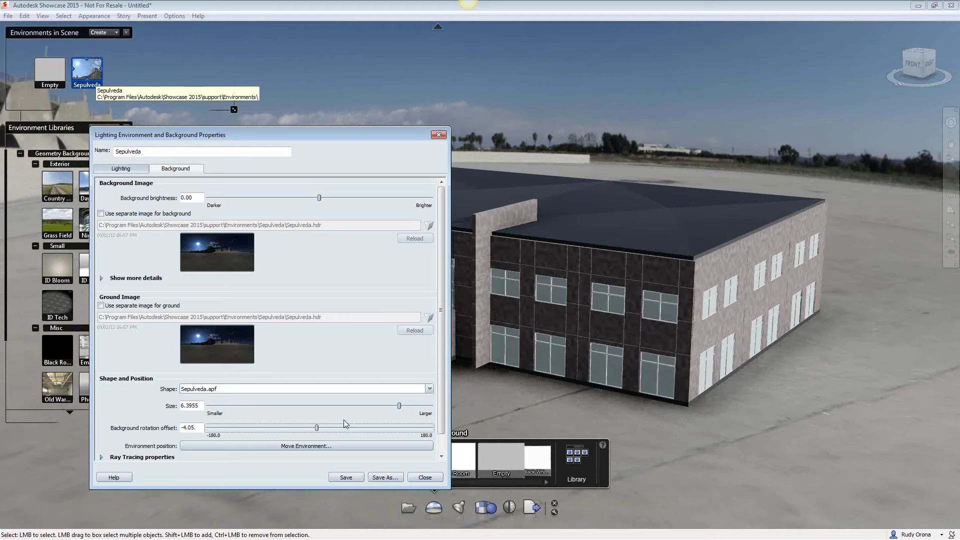
pyautogui.moveTo(395, 411)
pyautogui.mouseDown()
pyautogui.moveTo(384, 412)
pyautogui.moveTo(405, 412)
pyautogui.mouseUp()
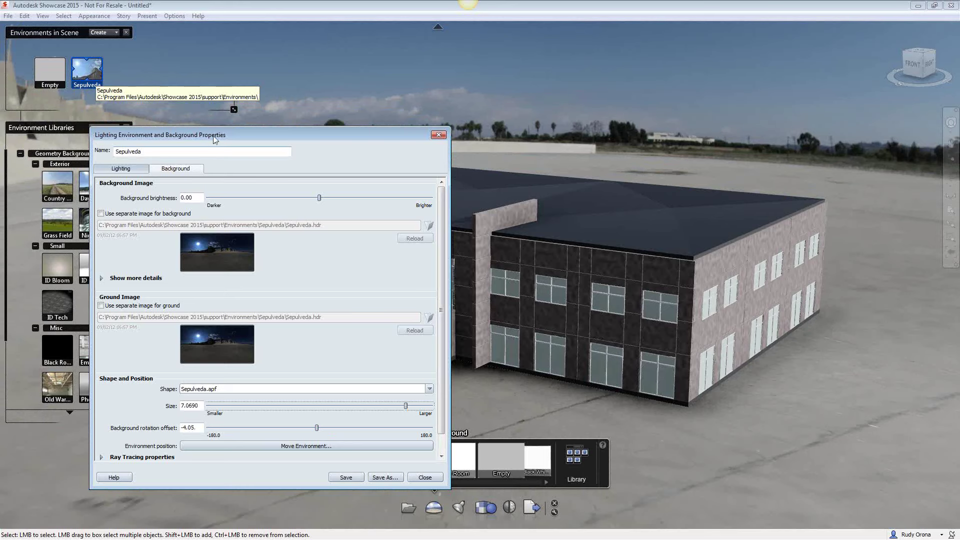
pyautogui.moveTo(215, 137); pyautogui.dragTo(220, 62)
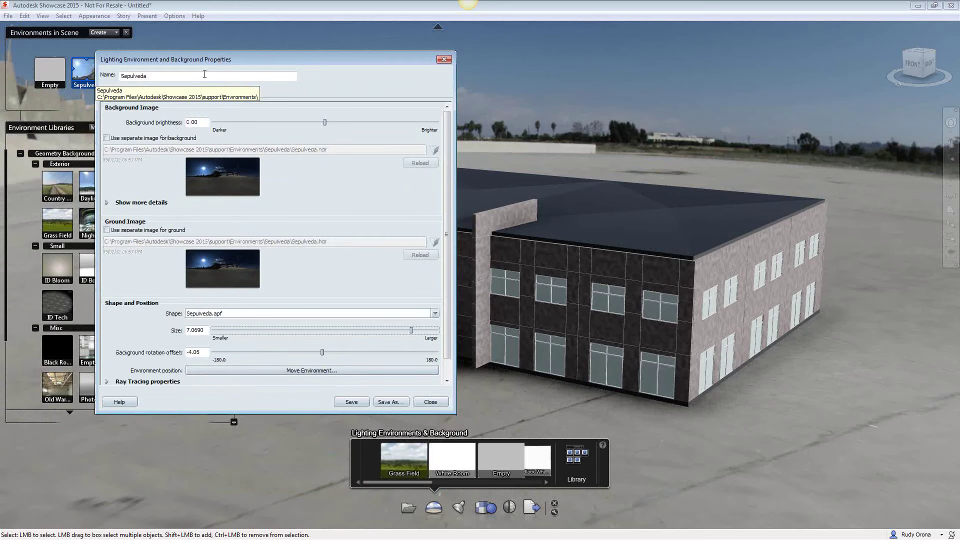
# Set the background brightness to 1.12 and raise its saturation to 1.69
pyautogui.click(301, 122)
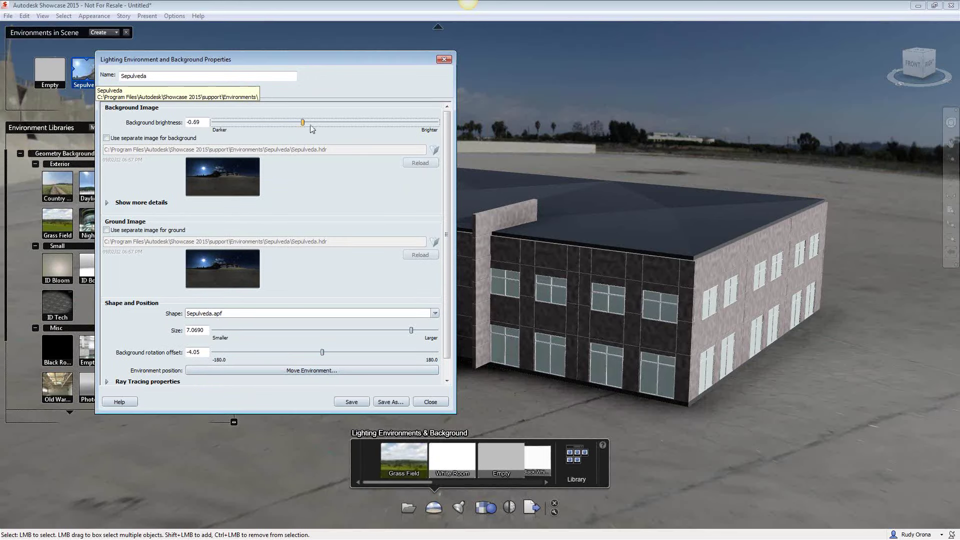
pyautogui.moveTo(310, 128); pyautogui.dragTo(367, 134)
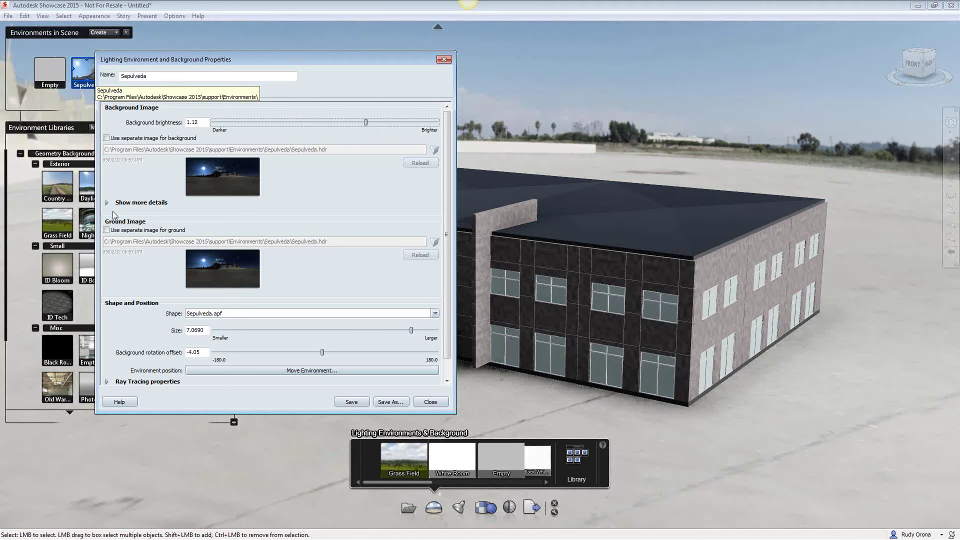
pyautogui.click(108, 202)
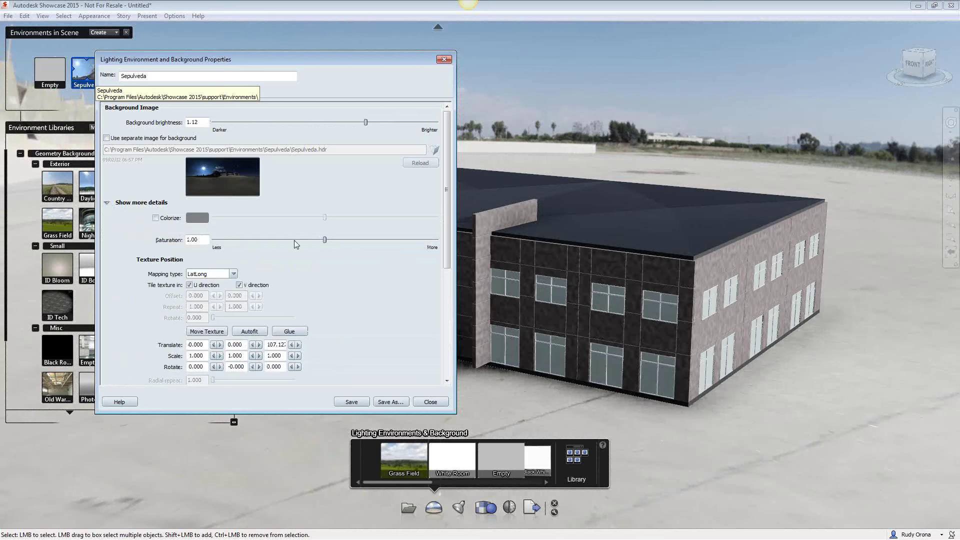
pyautogui.moveTo(324, 240); pyautogui.dragTo(388, 246)
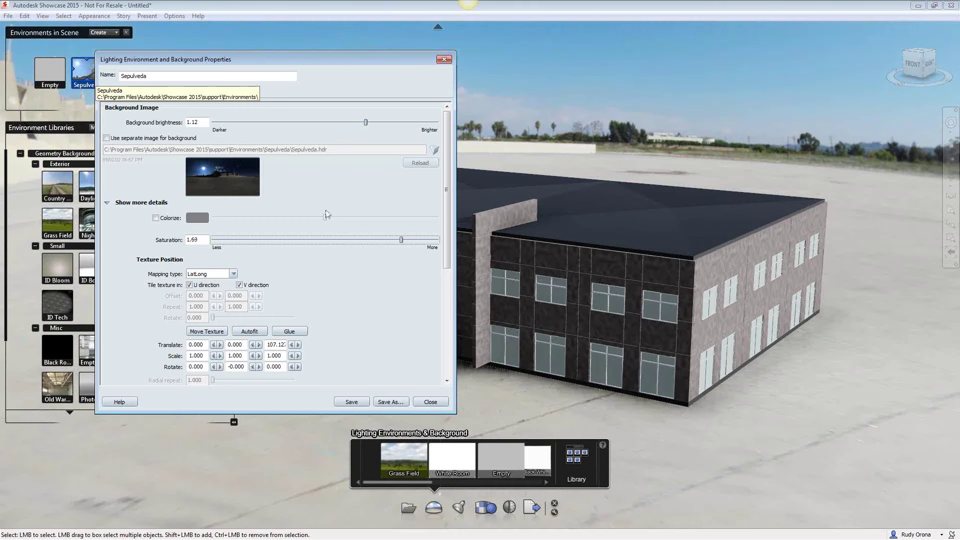
pyautogui.moveTo(308, 58)
pyautogui.mouseDown()
pyautogui.moveTo(322, 79)
pyautogui.moveTo(315, 60)
pyautogui.mouseUp()
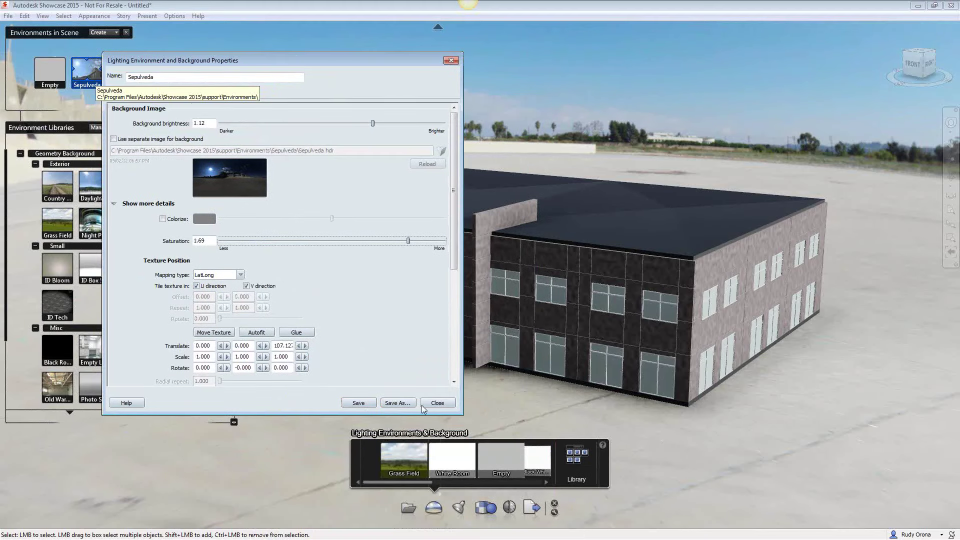
pyautogui.click(440, 404)
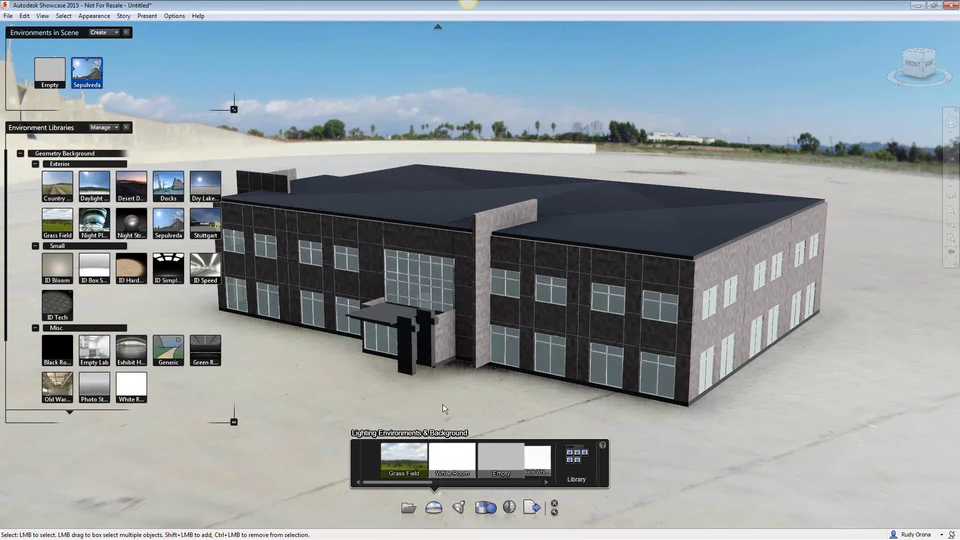
pyautogui.scroll(-3, 425, 272)
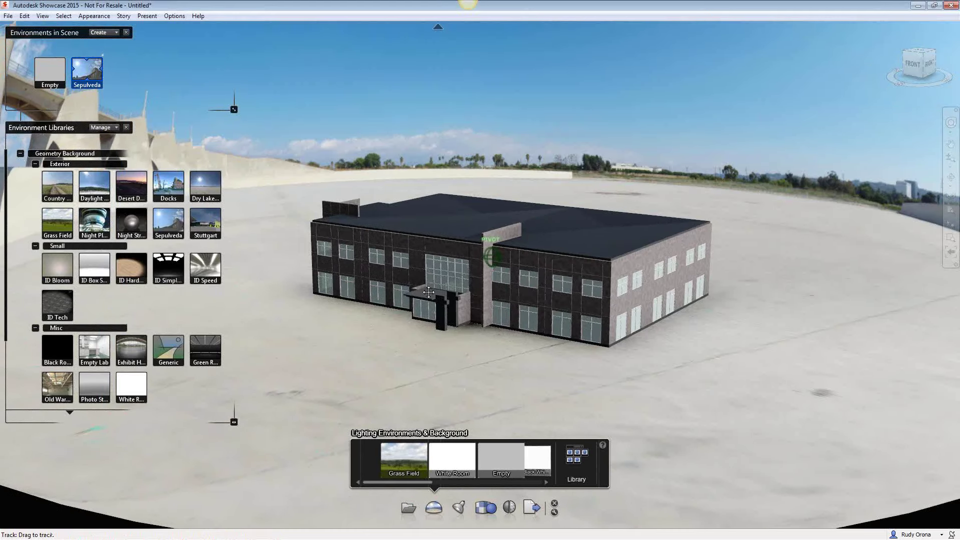
pyautogui.scroll(-5, 406, 362)
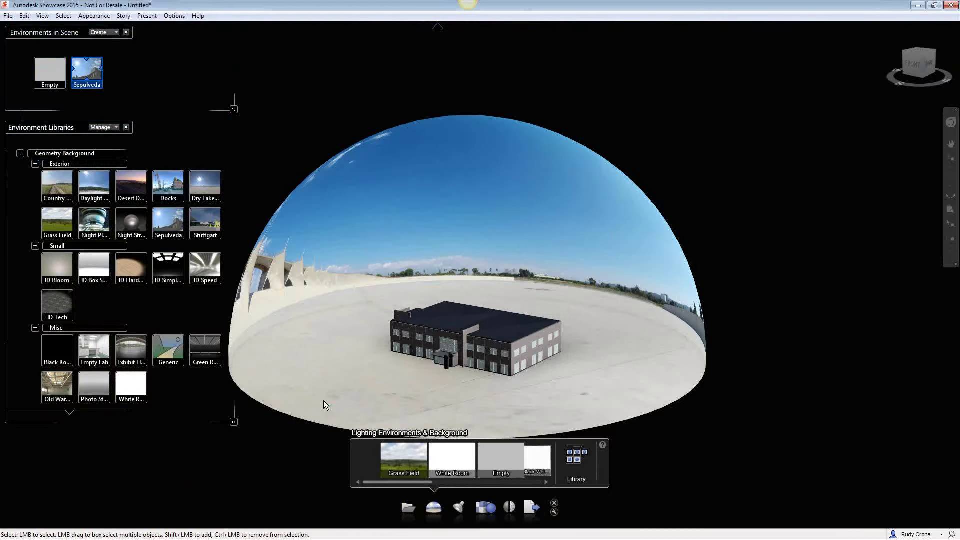
pyautogui.scroll(8, 471, 341)
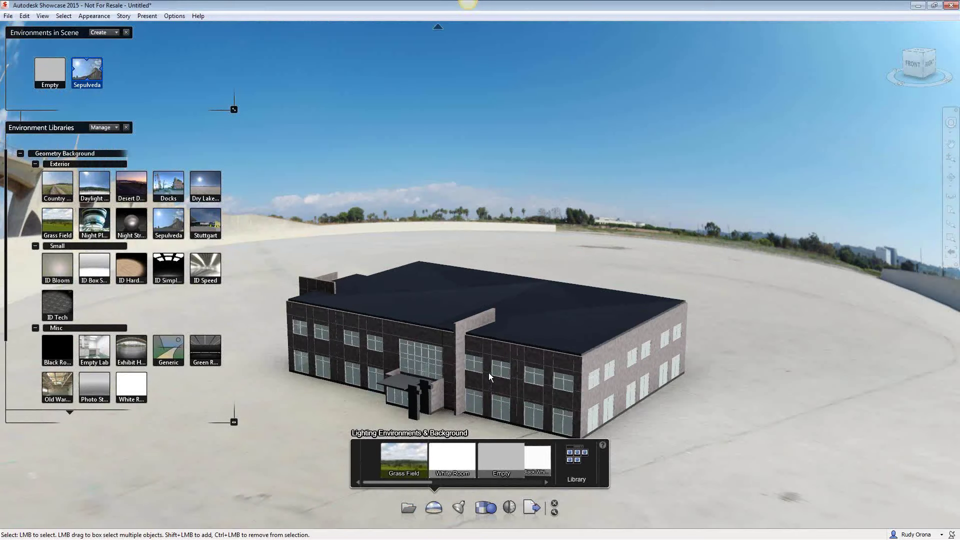
pyautogui.moveTo(488, 373)
pyautogui.mouseDown(button='middle')
pyautogui.moveTo(463, 362)
pyautogui.moveTo(477, 374)
pyautogui.mouseUp(button='middle')
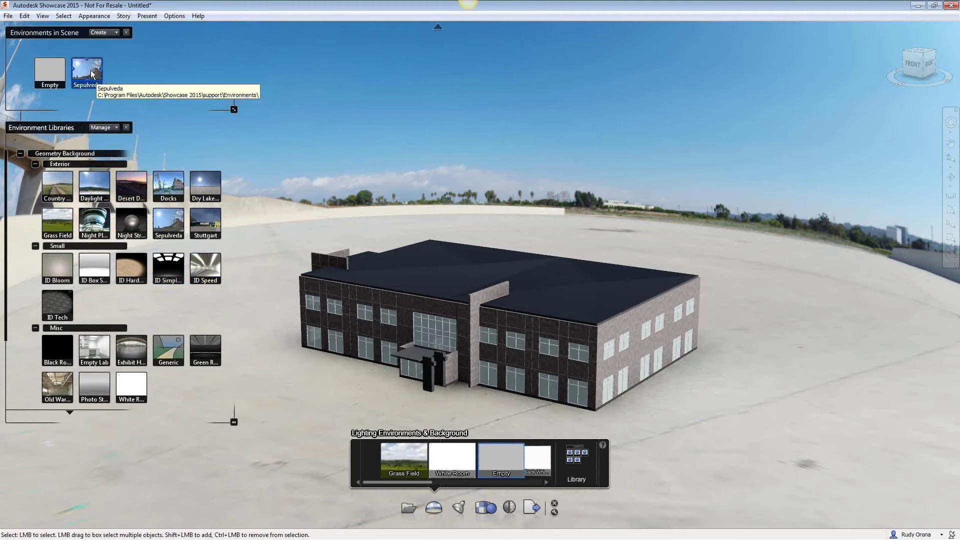
# Move the environment floor to the bottom of the 3D model, then bring the view closer to the building
pyautogui.click(24, 16)
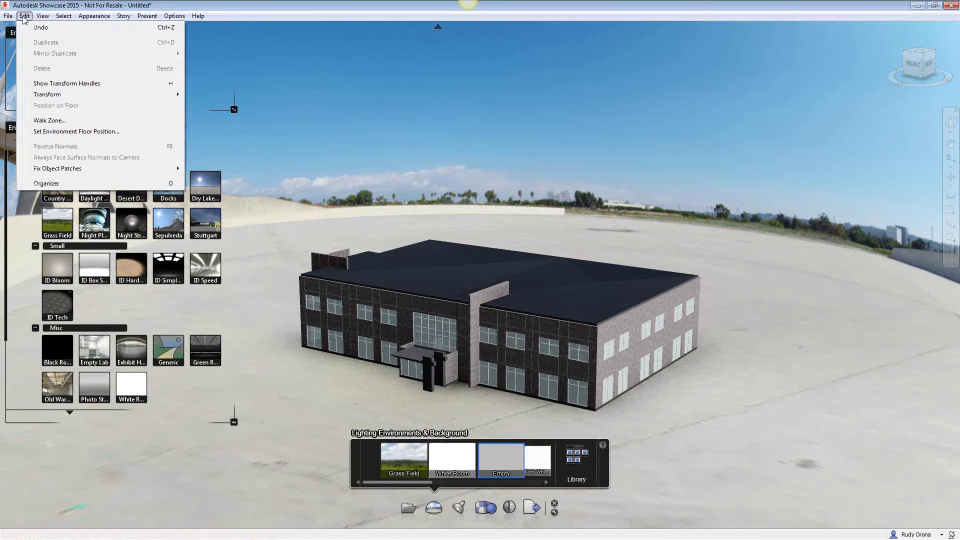
pyautogui.click(75, 132)
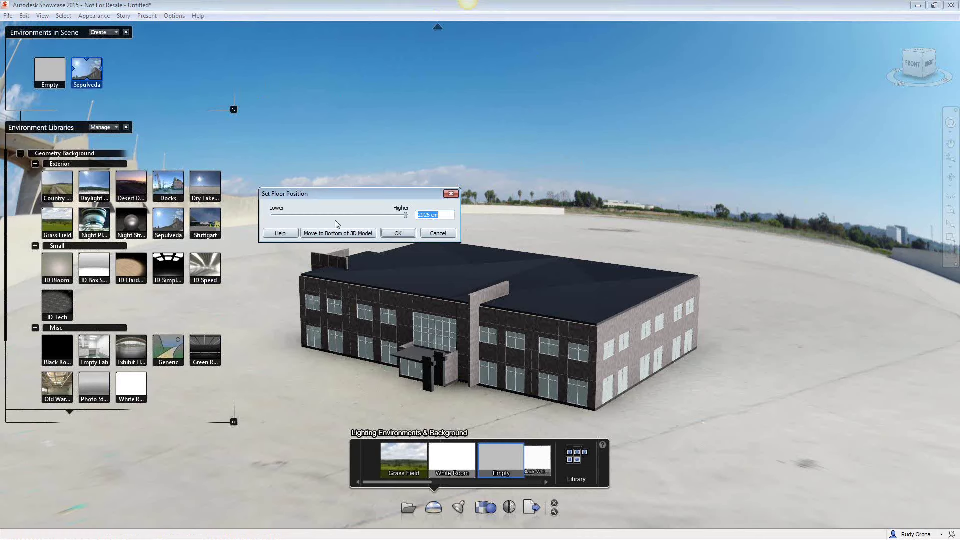
pyautogui.click(329, 235)
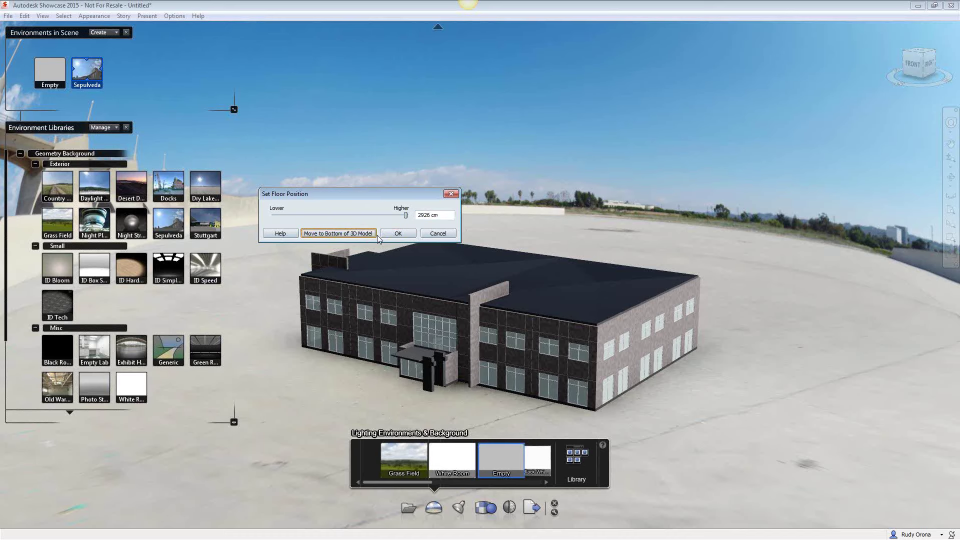
pyautogui.click(398, 233)
pyautogui.moveTo(552, 364); pyautogui.dragTo(590, 372, button='middle')
pyautogui.scroll(4, 590, 372)
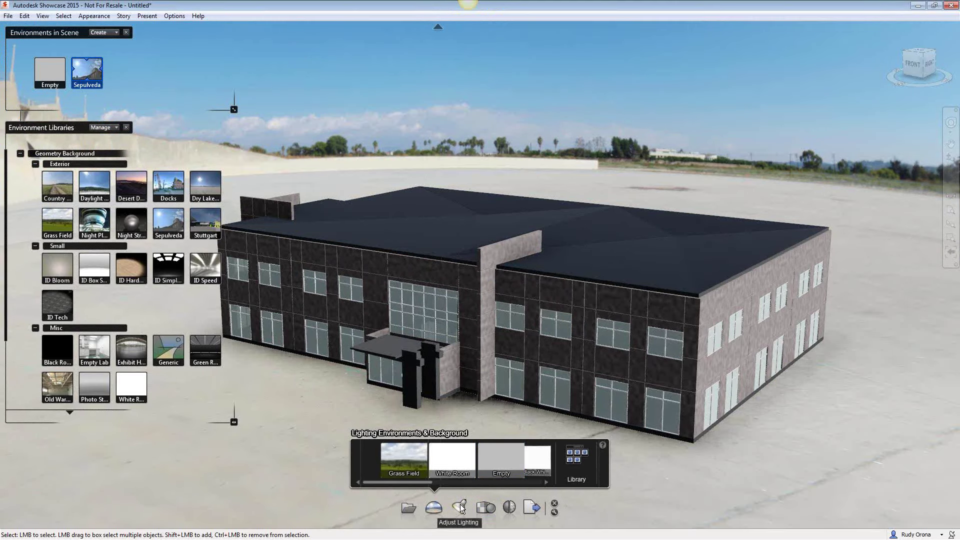
# Reposition the environment light across the building to relight it
pyautogui.moveTo(459, 507)
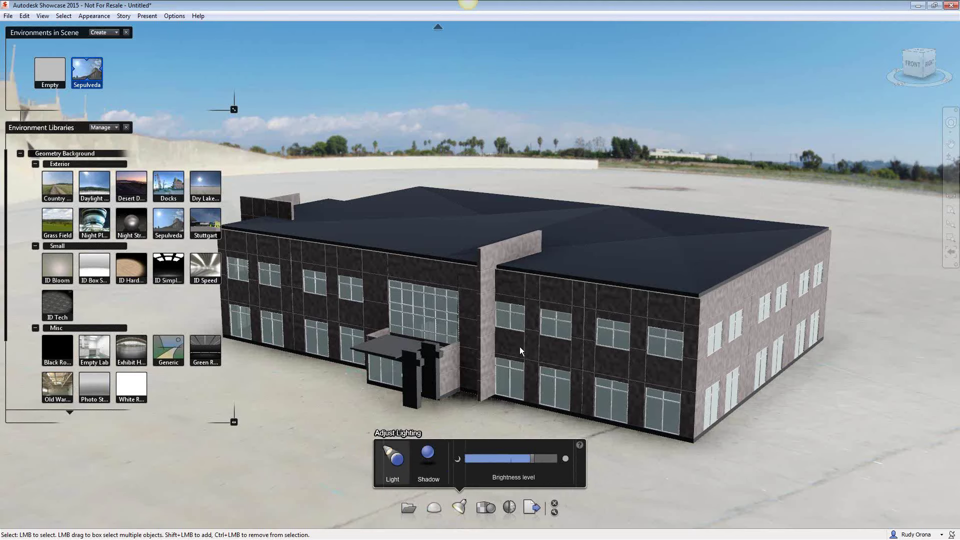
pyautogui.moveTo(540, 343); pyautogui.dragTo(587, 325, button='middle')
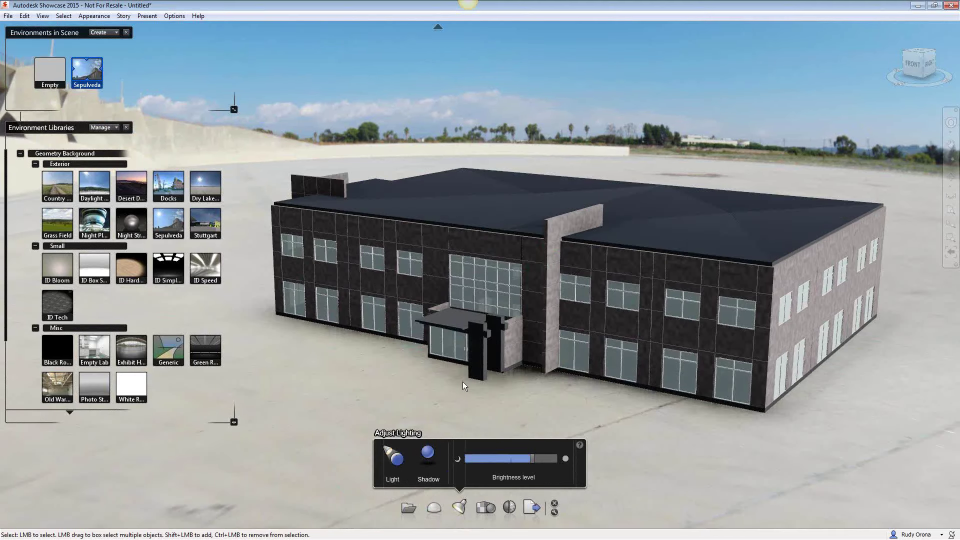
pyautogui.click(394, 457)
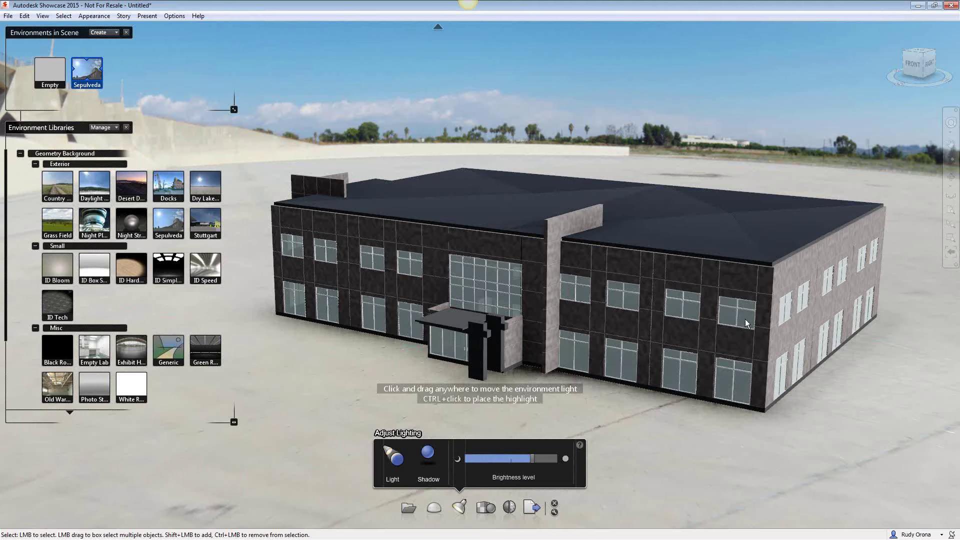
pyautogui.moveTo(629, 397); pyautogui.dragTo(607, 403)
pyautogui.moveTo(841, 285)
pyautogui.mouseDown()
pyautogui.moveTo(814, 241)
pyautogui.moveTo(722, 250)
pyautogui.moveTo(744, 361)
pyautogui.moveTo(781, 448)
pyautogui.moveTo(817, 210)
pyautogui.mouseUp()
pyautogui.moveTo(668, 300)
pyautogui.mouseDown()
pyautogui.moveTo(570, 463)
pyautogui.moveTo(325, 361)
pyautogui.moveTo(269, 324)
pyautogui.mouseUp()
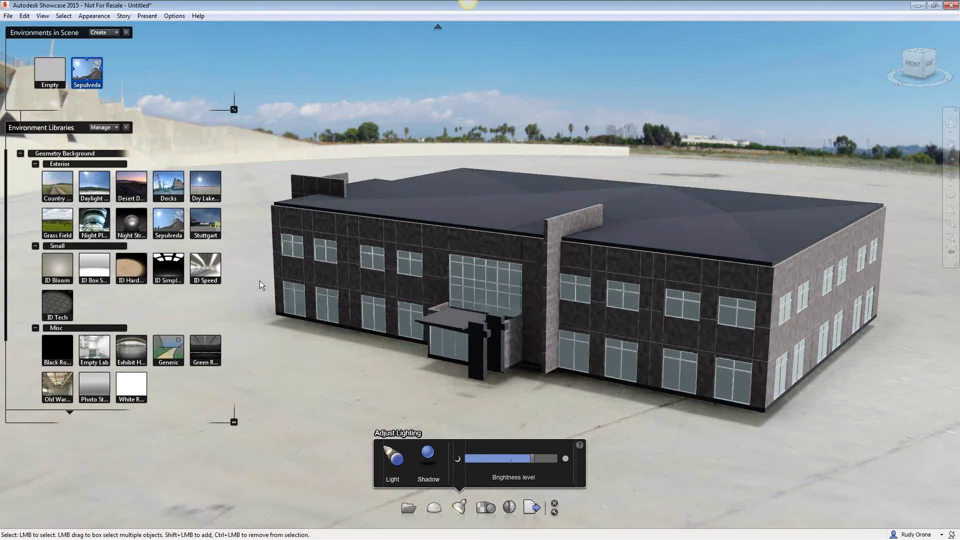
# Shift the ground shadow and sun direction, then adjust the scene brightness level
pyautogui.click(427, 455)
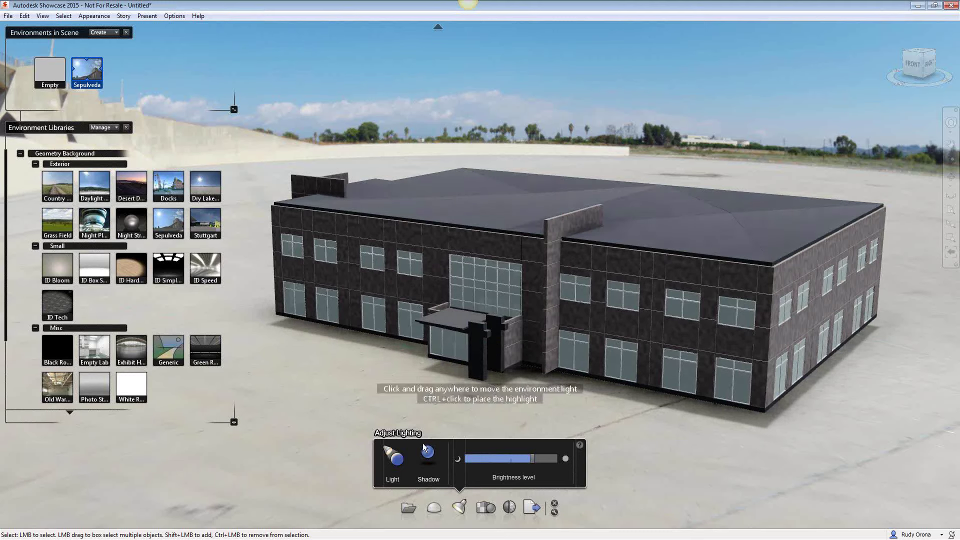
pyautogui.moveTo(556, 375); pyautogui.dragTo(386, 380)
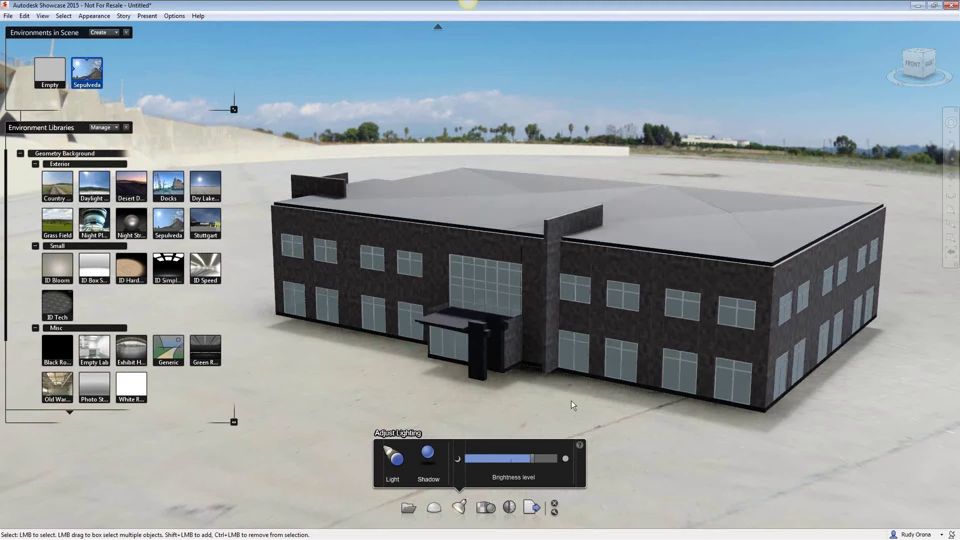
pyautogui.moveTo(508, 422)
pyautogui.mouseDown()
pyautogui.moveTo(439, 389)
pyautogui.moveTo(494, 385)
pyautogui.mouseUp()
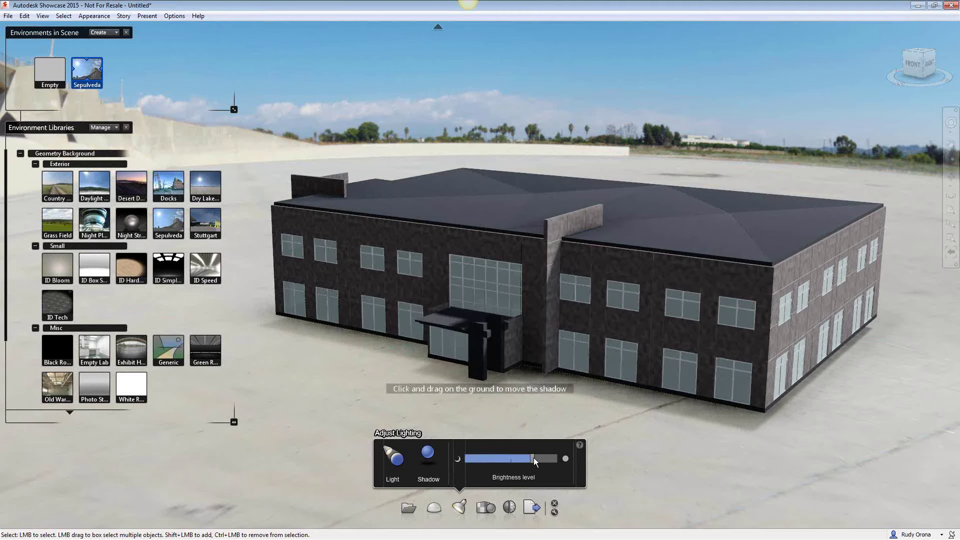
pyautogui.moveTo(539, 457)
pyautogui.mouseDown()
pyautogui.moveTo(511, 455)
pyautogui.moveTo(529, 457)
pyautogui.mouseUp()
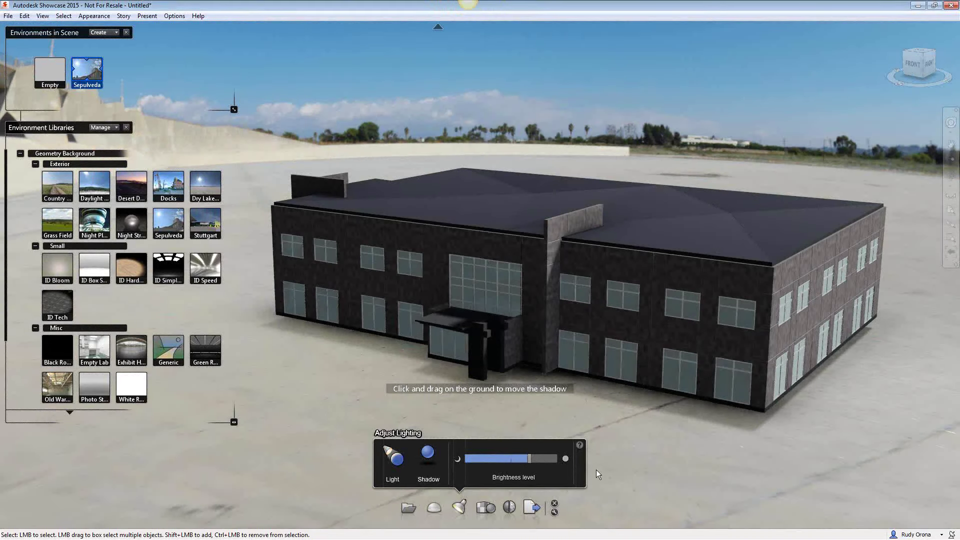
# Close the environment panels and preview the scene with a Ray Tracing render
pyautogui.scroll(-2, 622, 429)
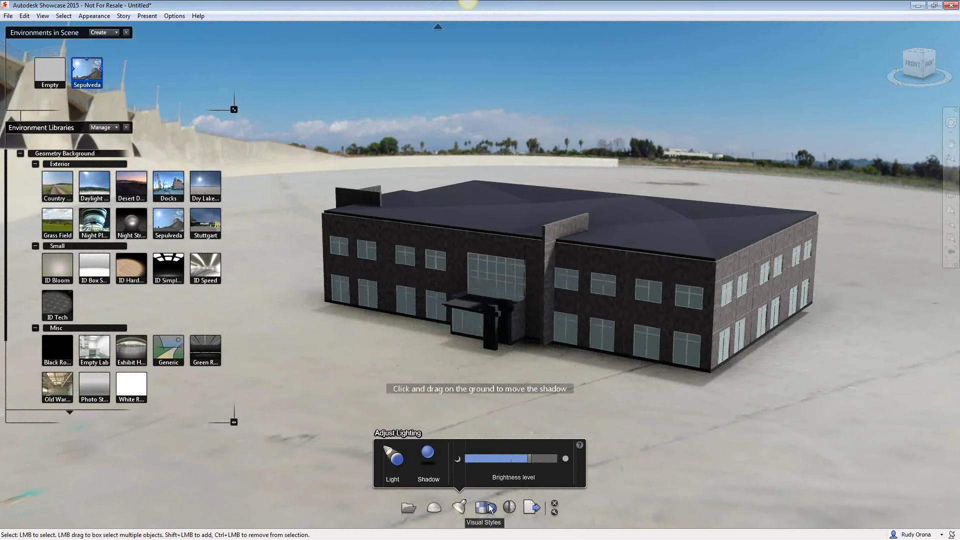
pyautogui.click(487, 507)
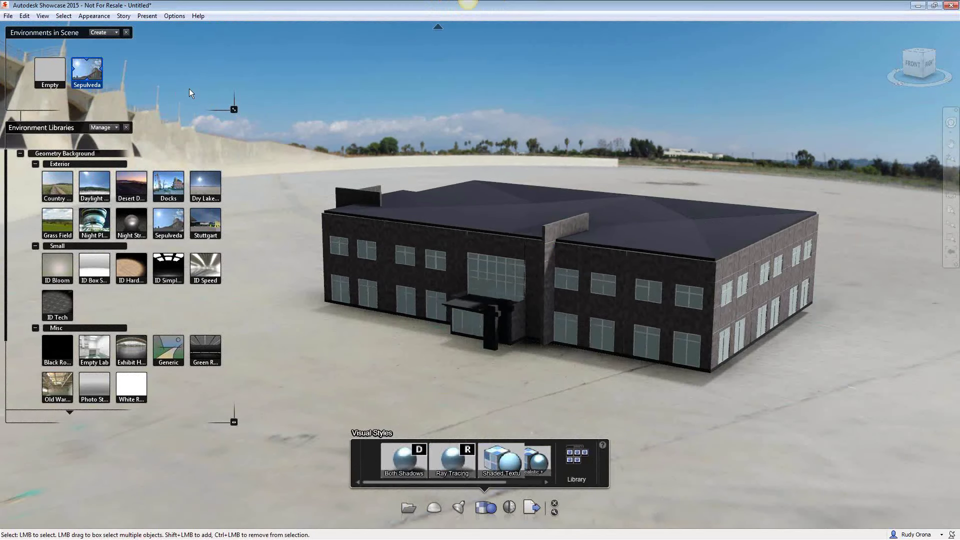
pyautogui.click(127, 33)
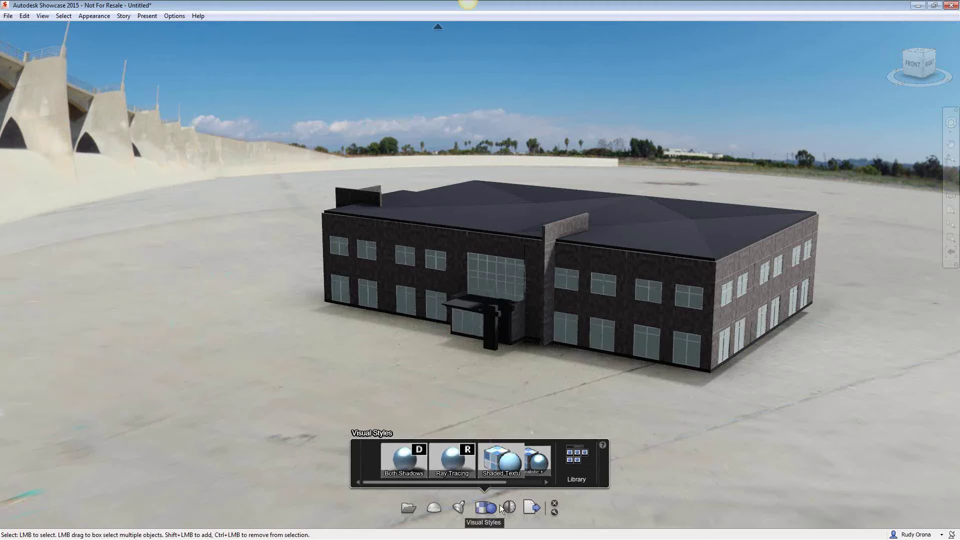
pyautogui.click(576, 456)
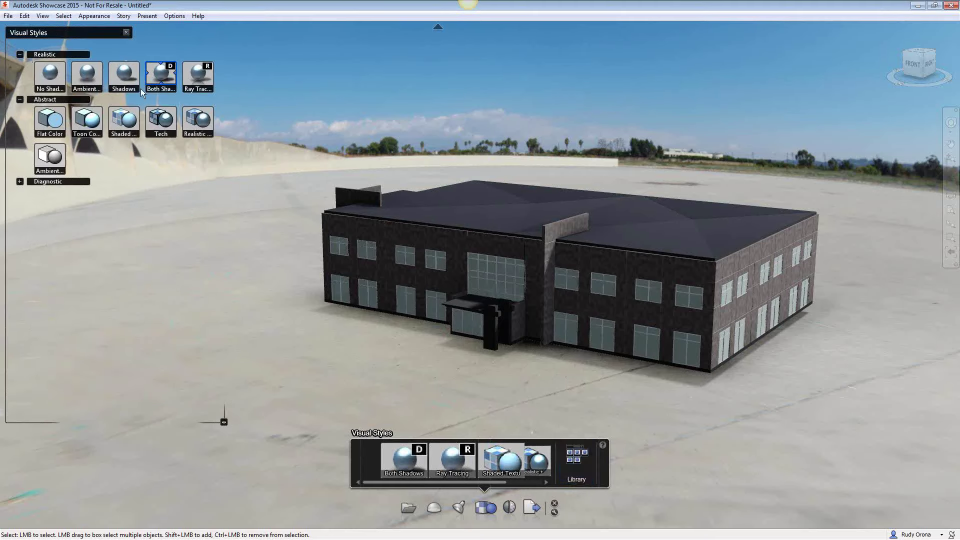
pyautogui.click(195, 78)
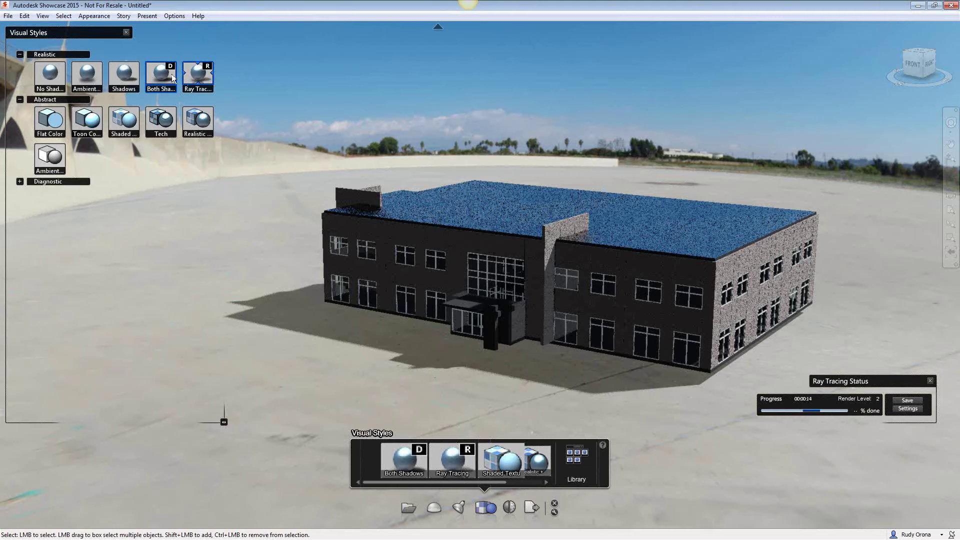
# Stop the render, switch to the Both Shadows style, and show the scene materials
pyautogui.click(930, 381)
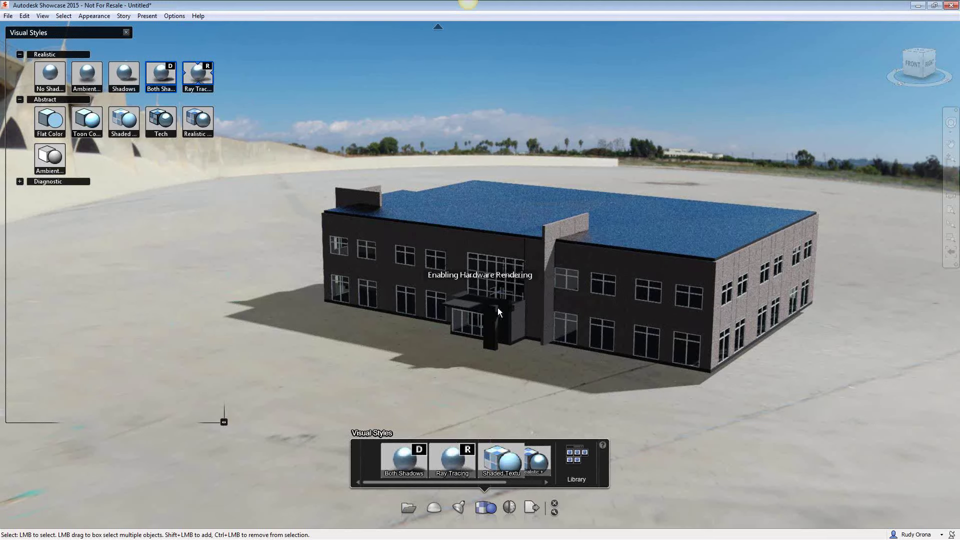
pyautogui.click(165, 83)
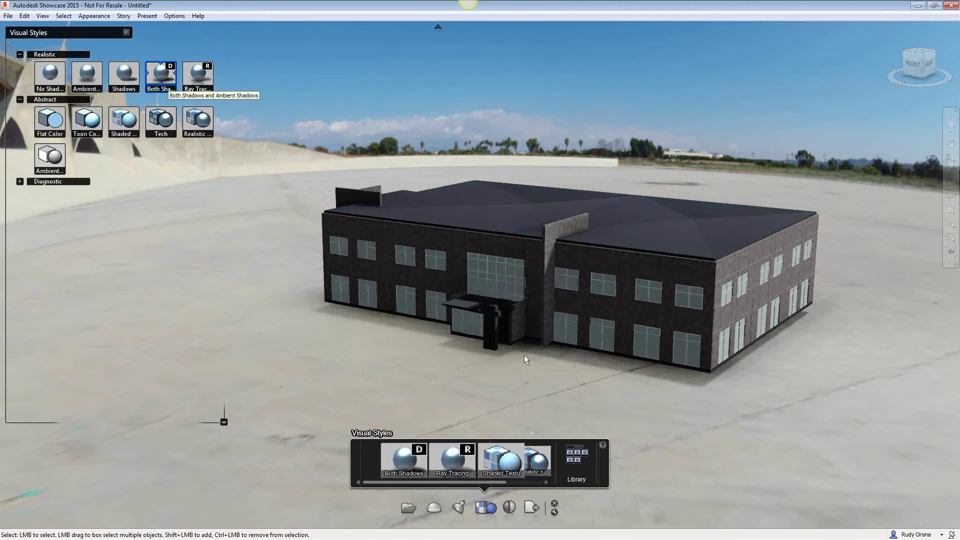
pyautogui.click(126, 32)
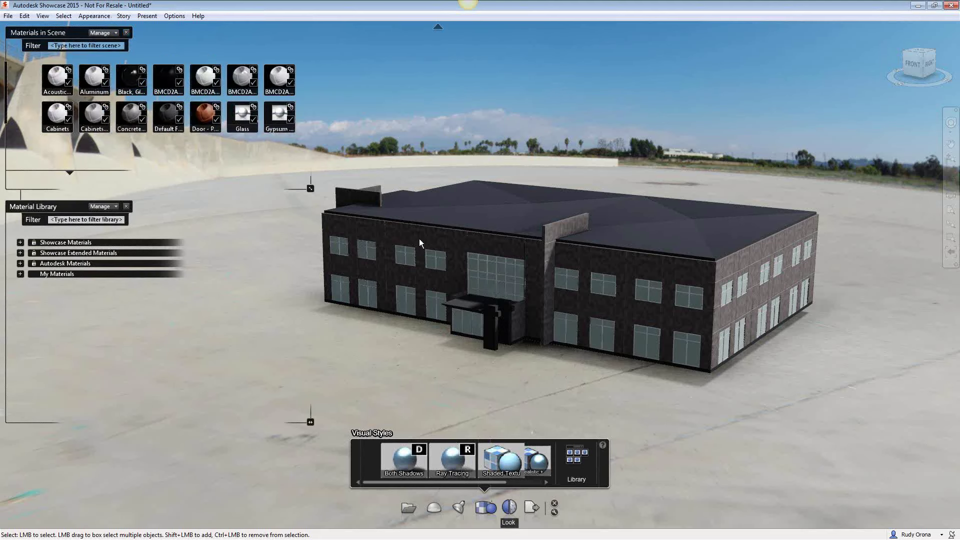
# Select the dark facade wall panel to the right of the central pillar
pyautogui.click(435, 245)
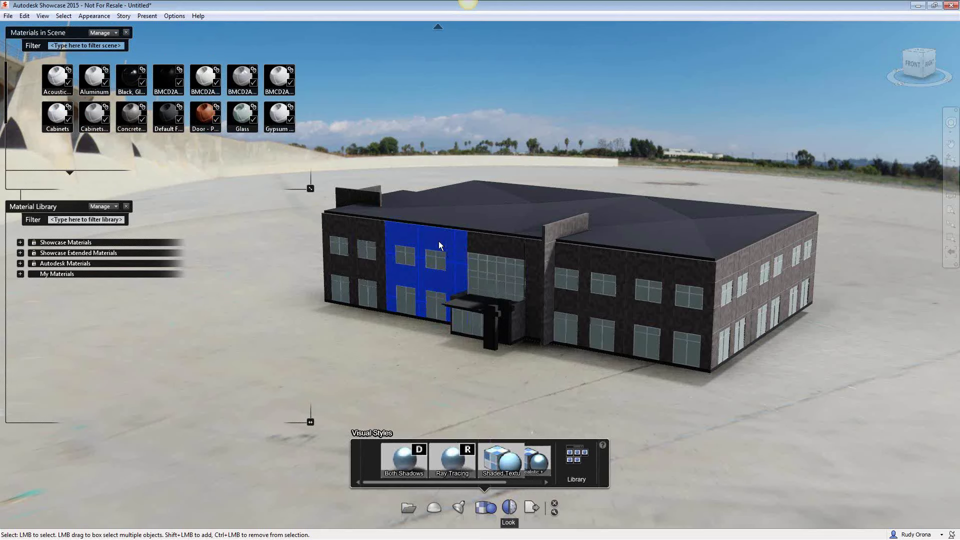
pyautogui.click(501, 246)
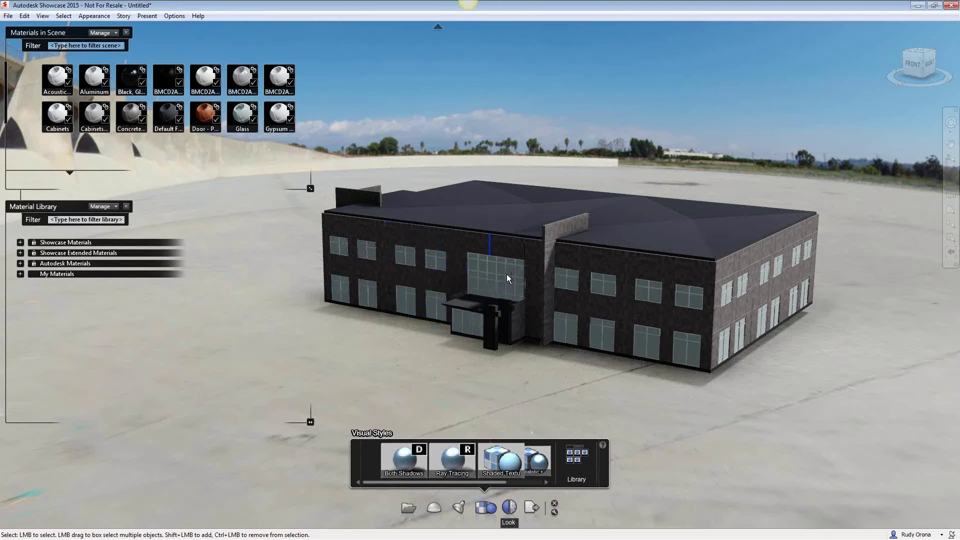
pyautogui.scroll(5, 506, 278)
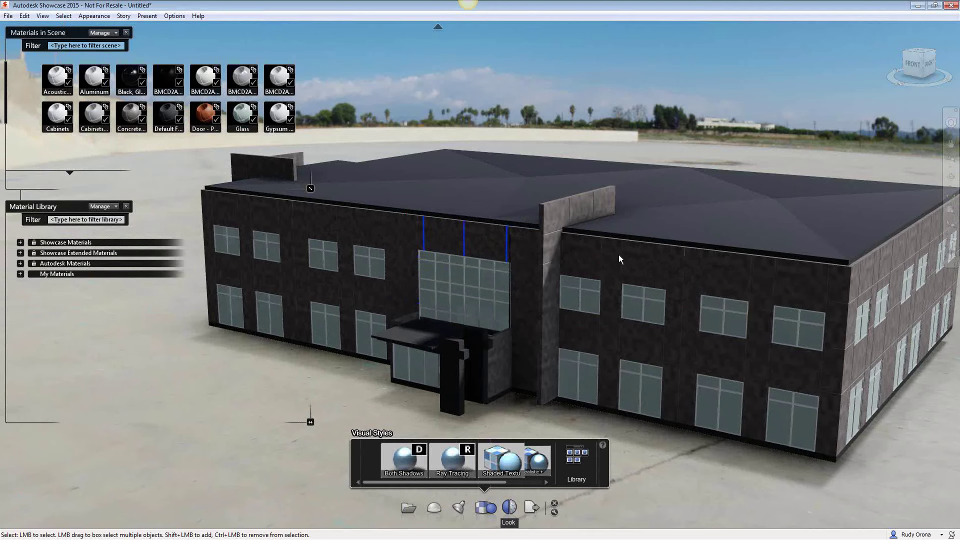
pyautogui.scroll(3, 619, 259)
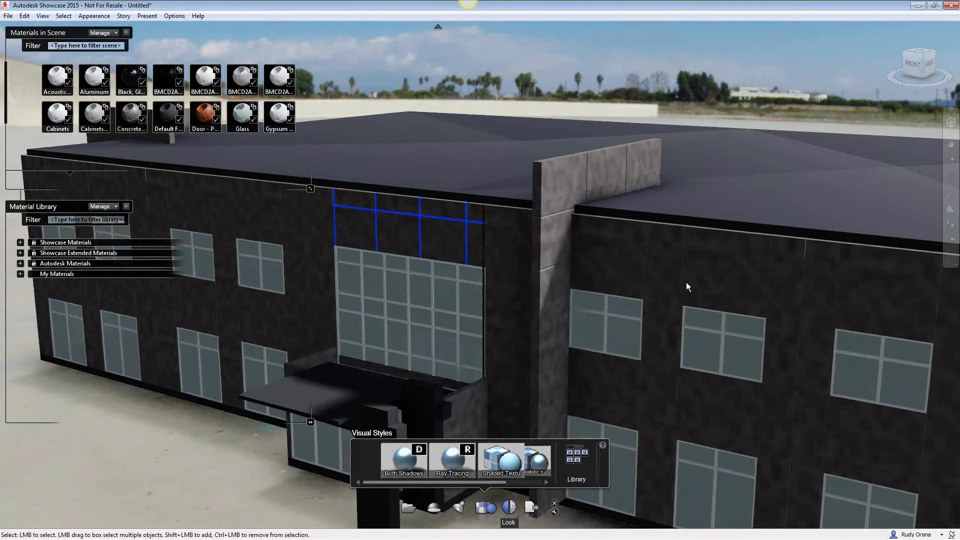
pyautogui.click(617, 307)
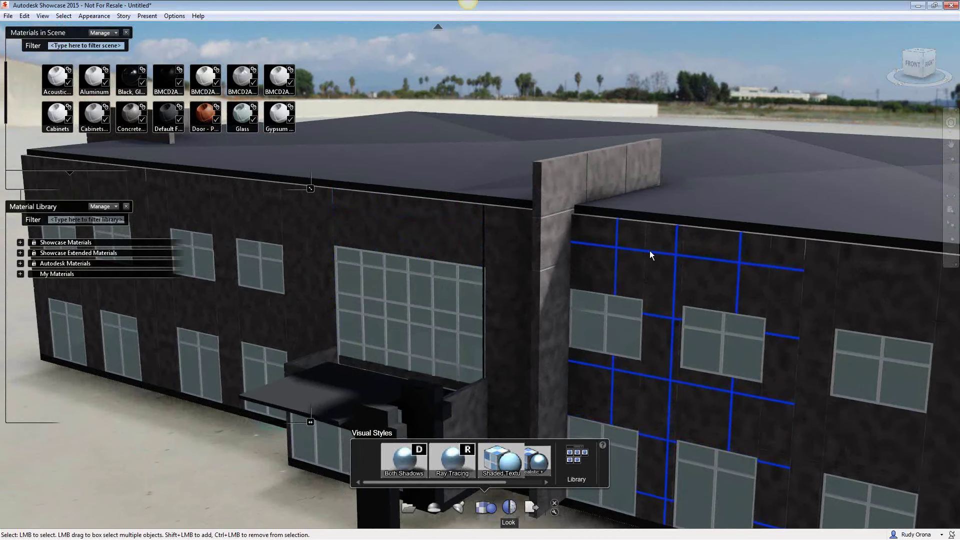
pyautogui.scroll(-2, 649, 250)
pyautogui.scroll(-4, 661, 274)
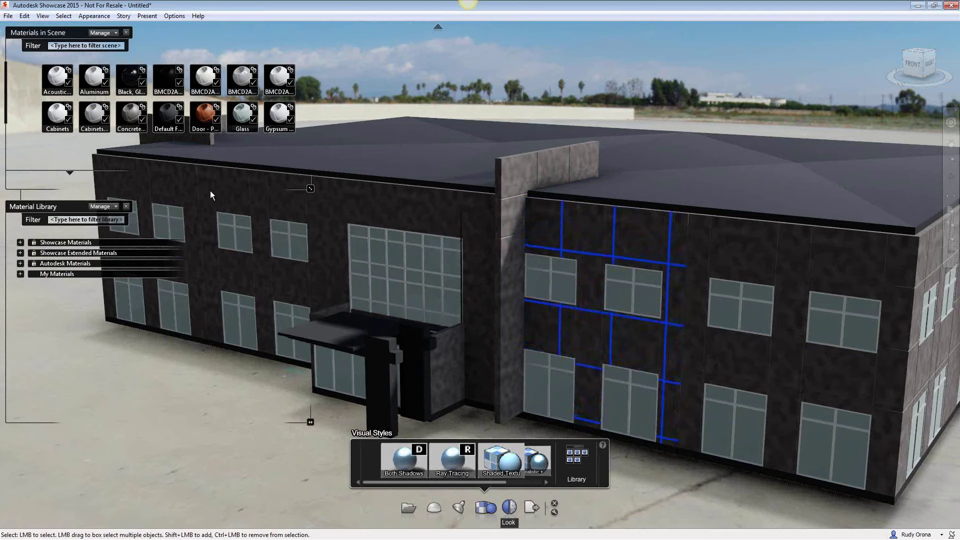
# Apply the Metal library's Grill material to the selected wall section and zoom in to inspect it
pyautogui.click(20, 243)
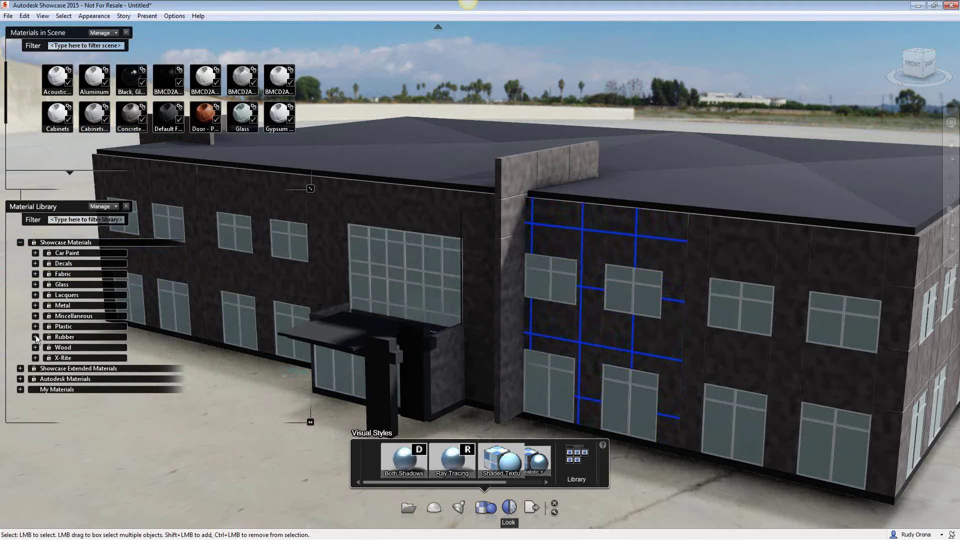
pyautogui.click(35, 306)
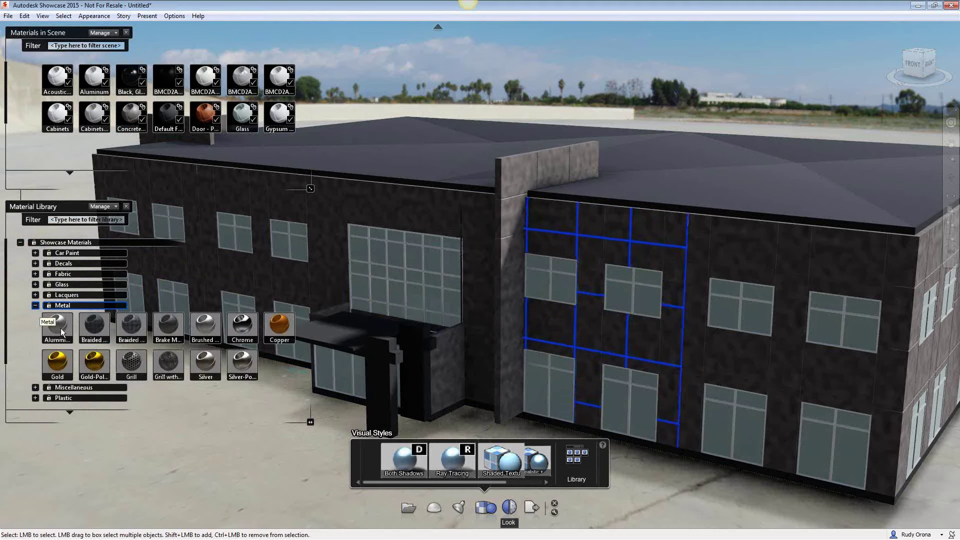
pyautogui.click(132, 364)
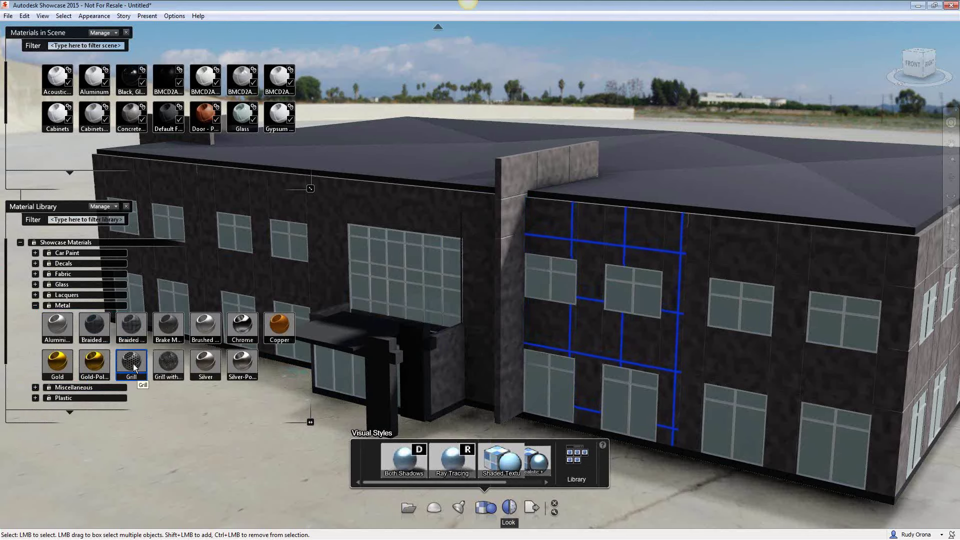
pyautogui.doubleClick(129, 363)
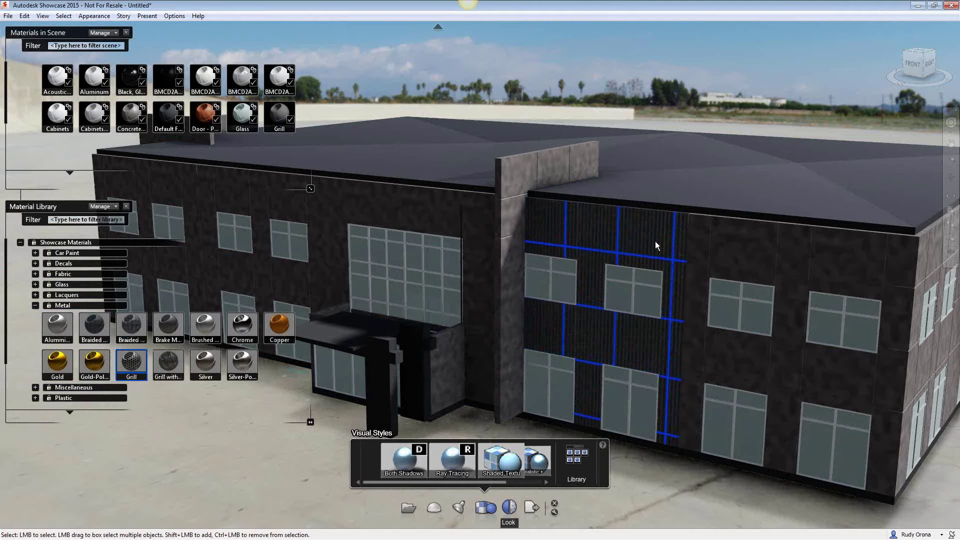
pyautogui.scroll(3, 671, 259)
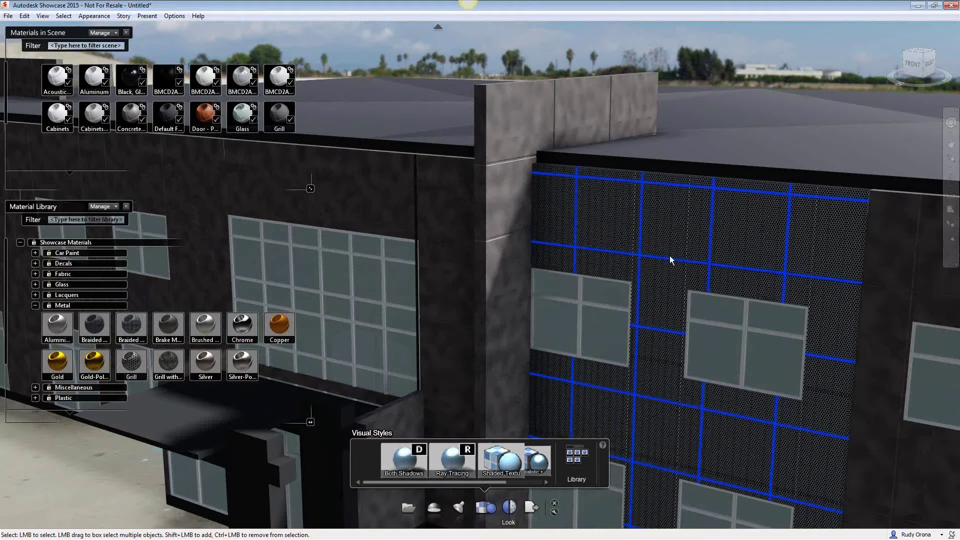
pyautogui.scroll(5, 670, 260)
pyautogui.scroll(-3, 728, 272)
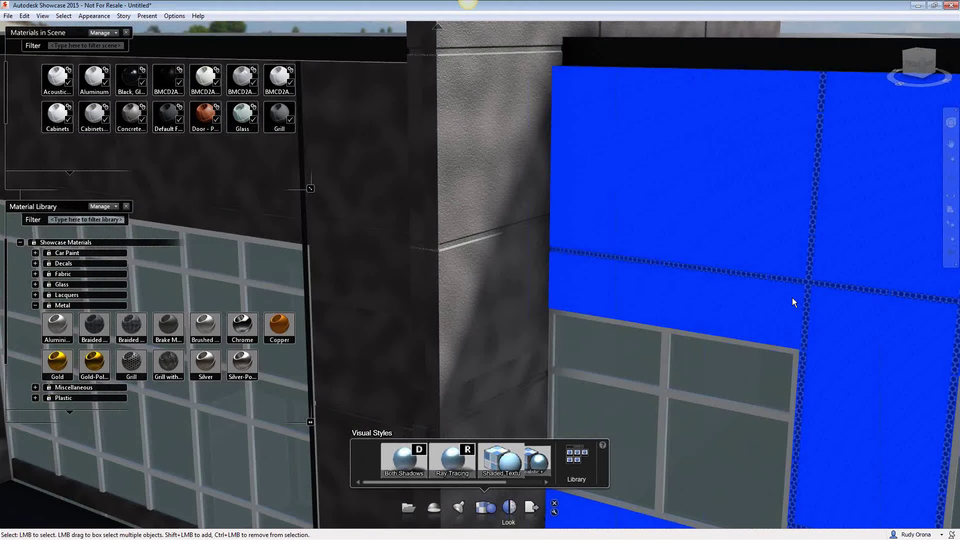
pyautogui.scroll(-4, 791, 298)
pyautogui.scroll(3, 796, 292)
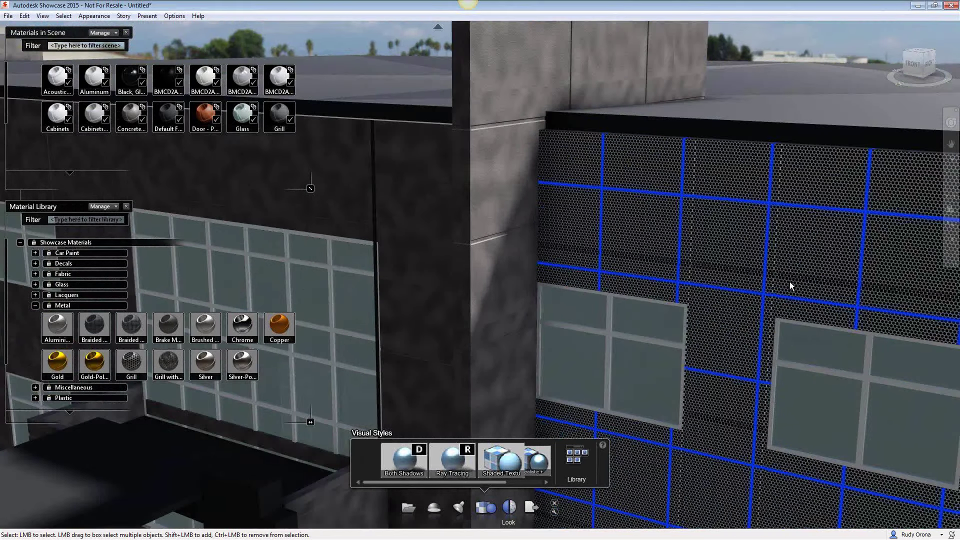
pyautogui.scroll(2, 789, 281)
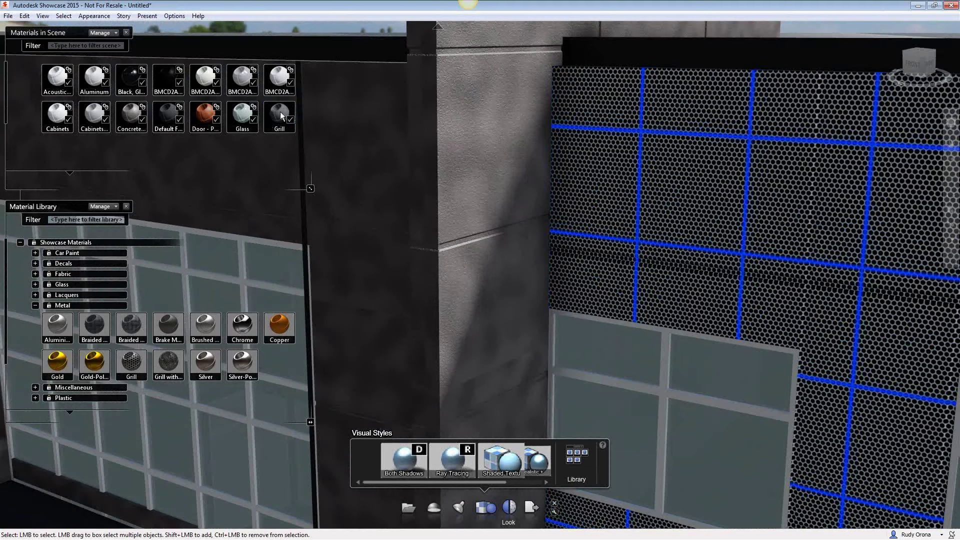
pyautogui.scroll(-3, 288, 128)
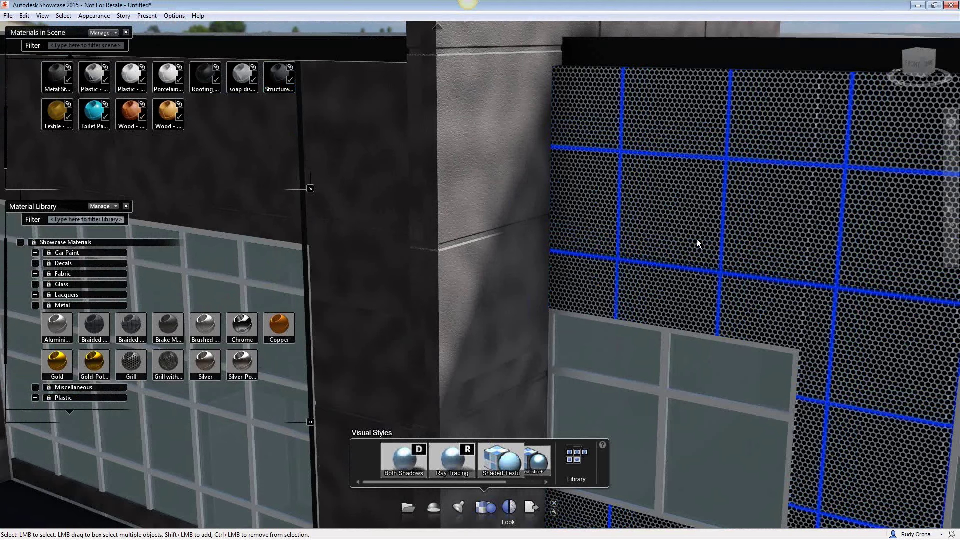
pyautogui.scroll(-5, 696, 239)
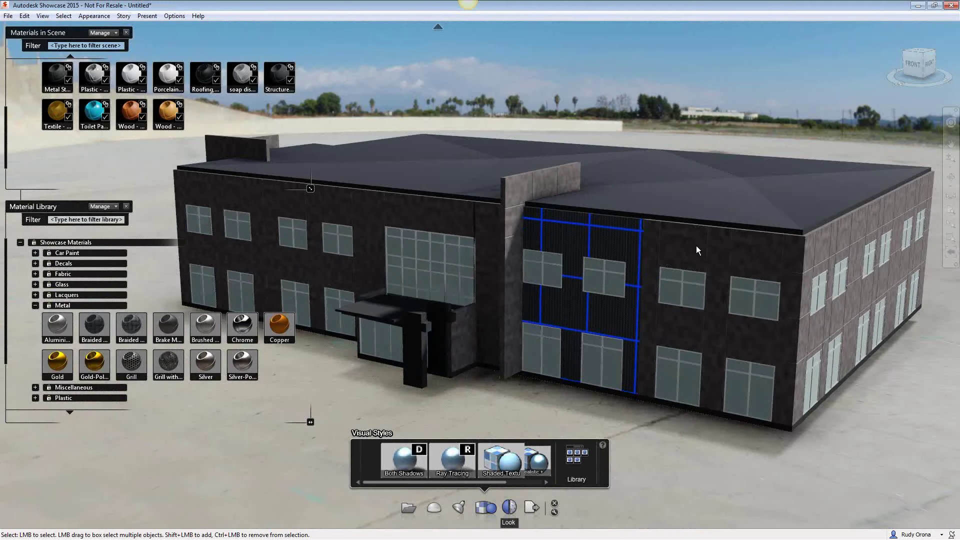
# Select all objects sharing the wall's material and apply Grill to them
pyautogui.rightClick(696, 246)
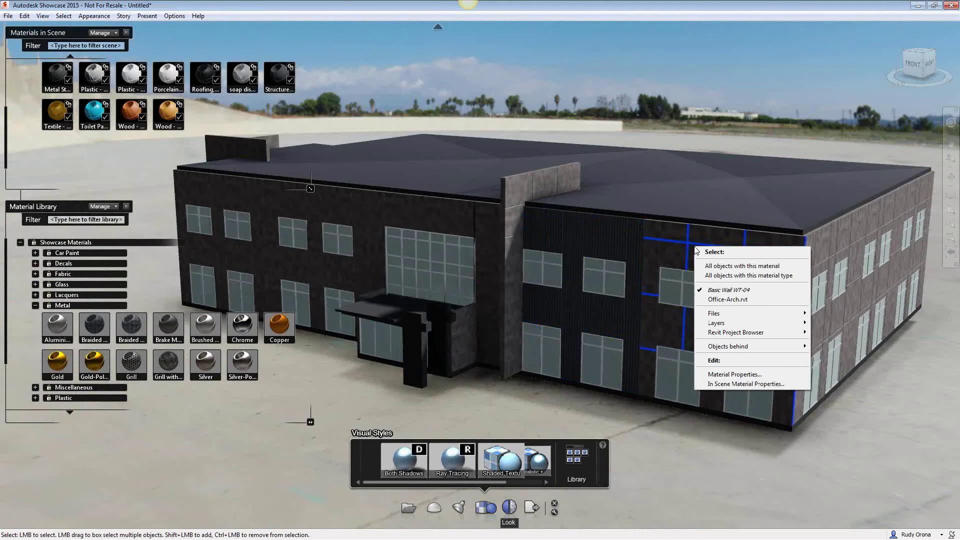
pyautogui.click(713, 266)
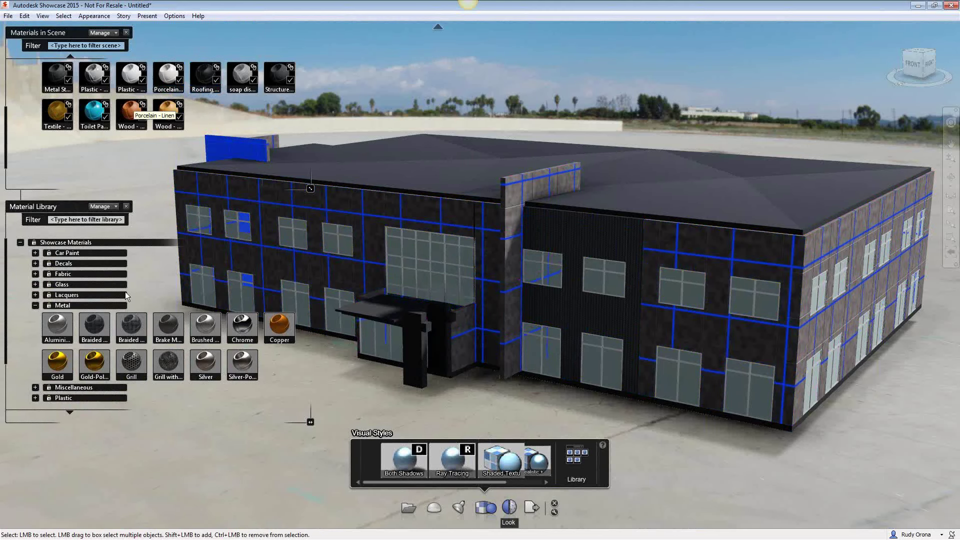
pyautogui.doubleClick(133, 367)
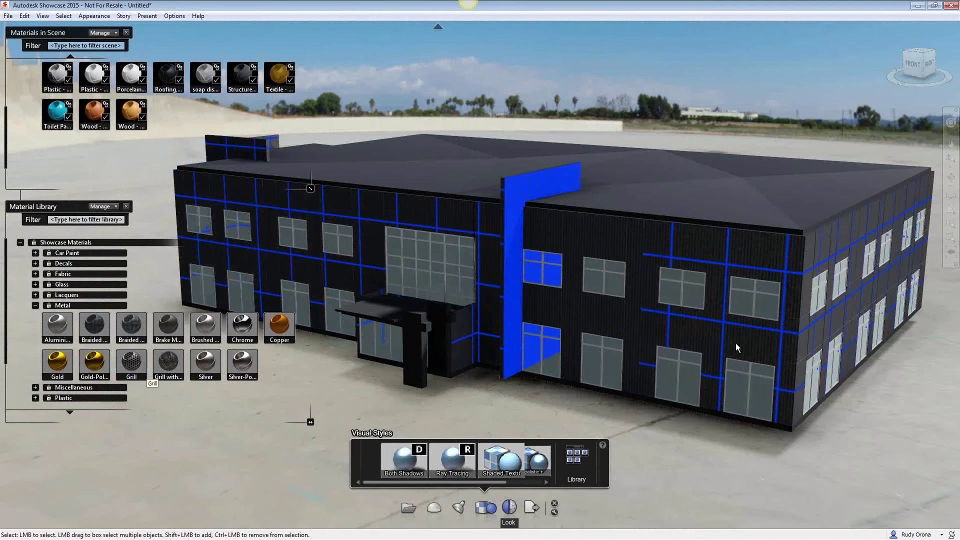
pyautogui.scroll(1, 503, 240)
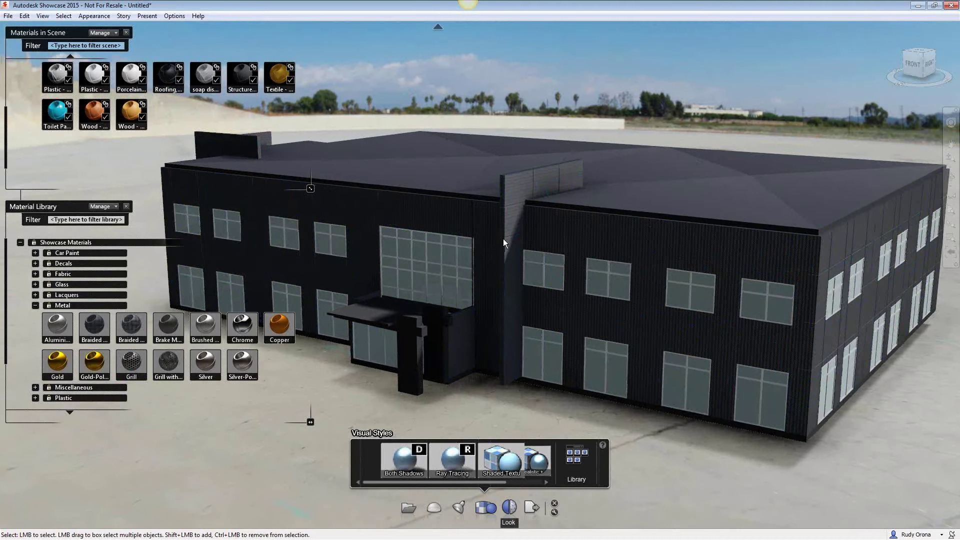
pyautogui.scroll(5, 503, 238)
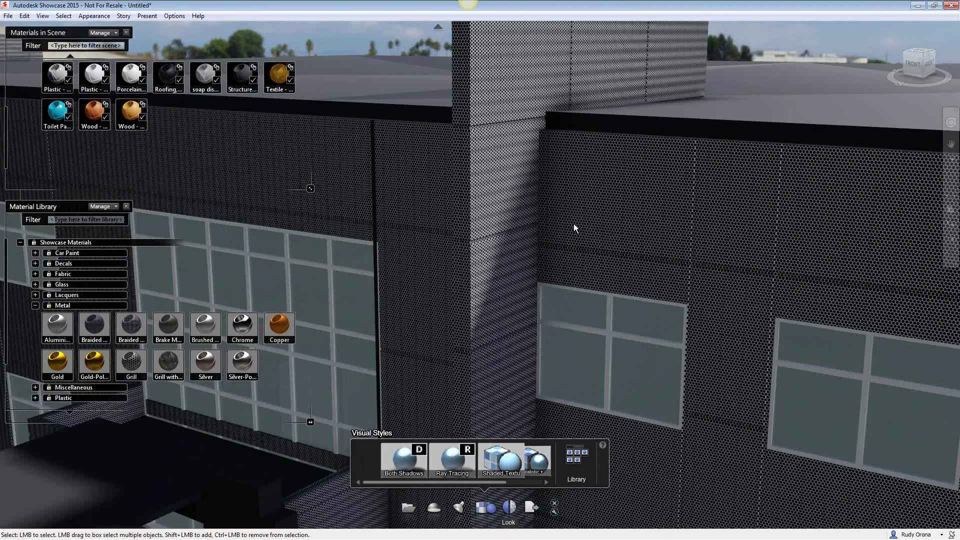
pyautogui.scroll(3, 574, 224)
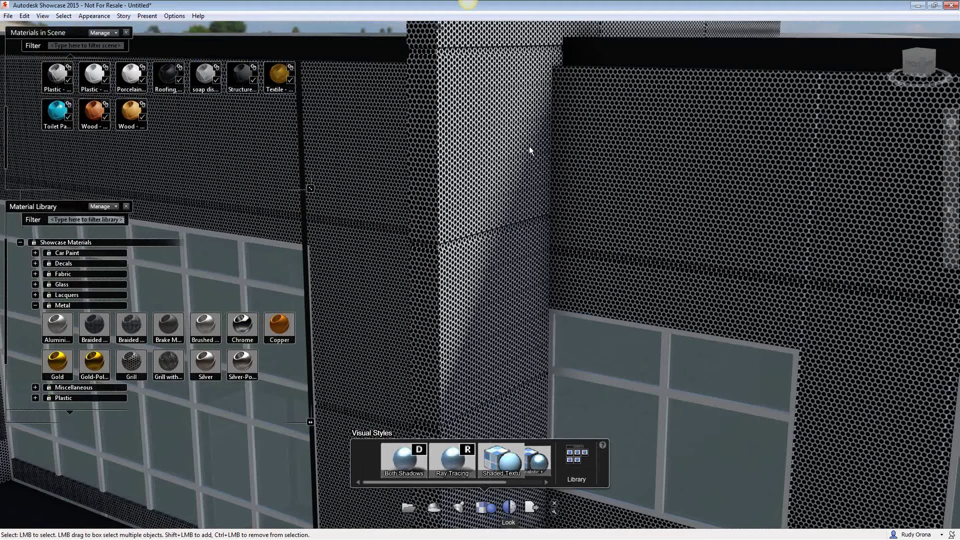
pyautogui.scroll(-5, 488, 155)
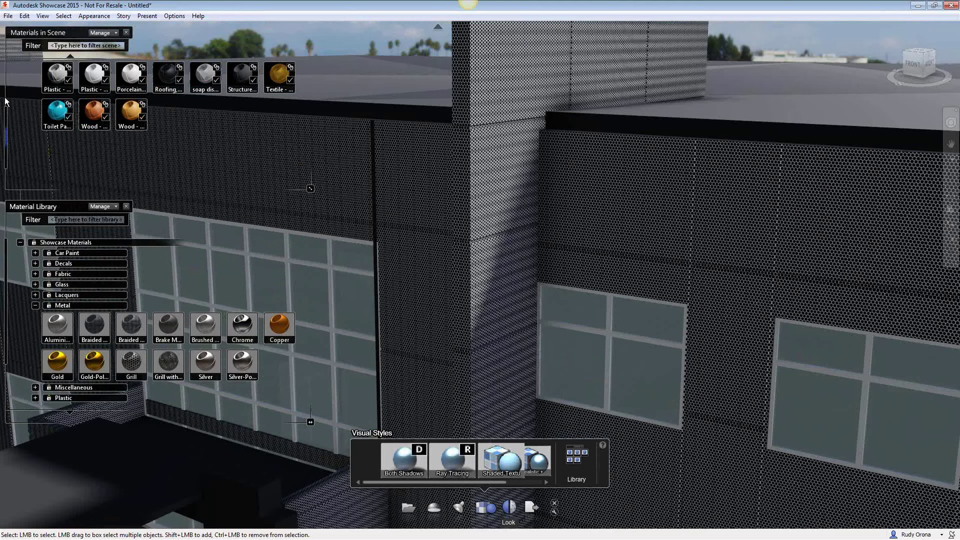
pyautogui.moveTo(5, 101); pyautogui.dragTo(1, 70)
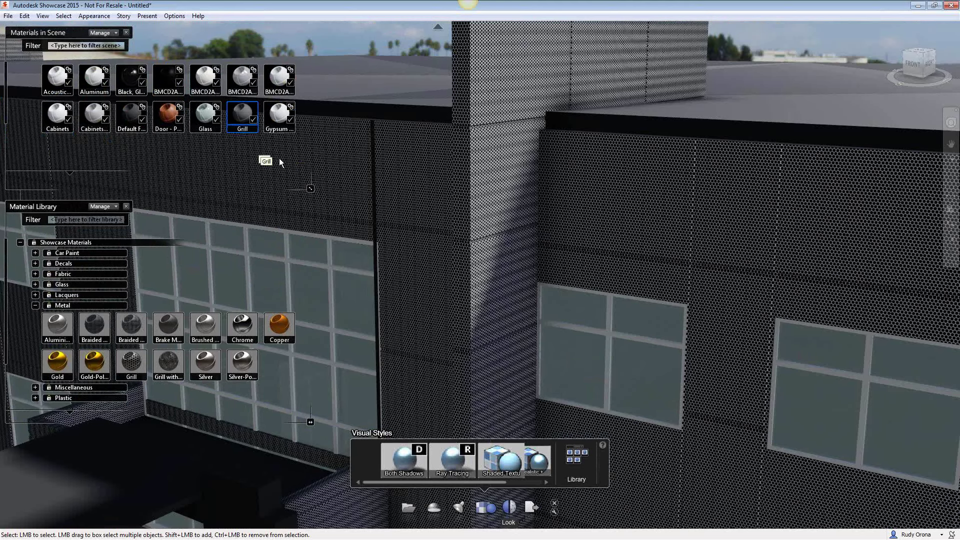
# Open the Grill material's properties from the scene materials
pyautogui.rightClick(240, 111)
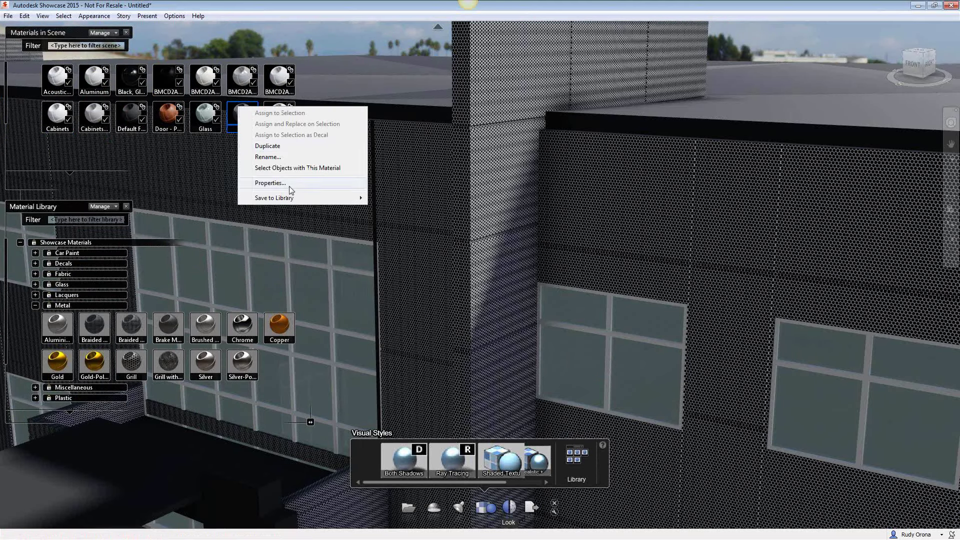
pyautogui.click(289, 186)
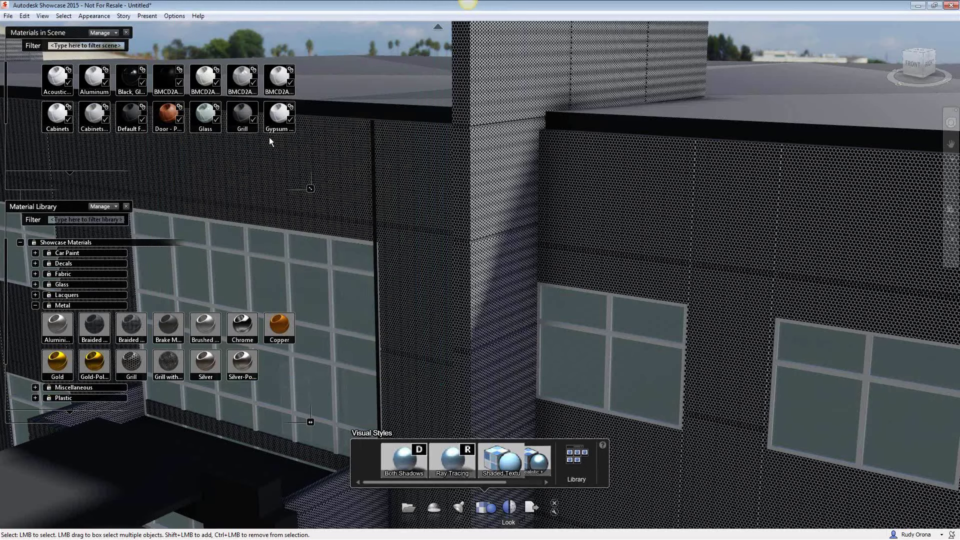
pyautogui.rightClick(241, 116)
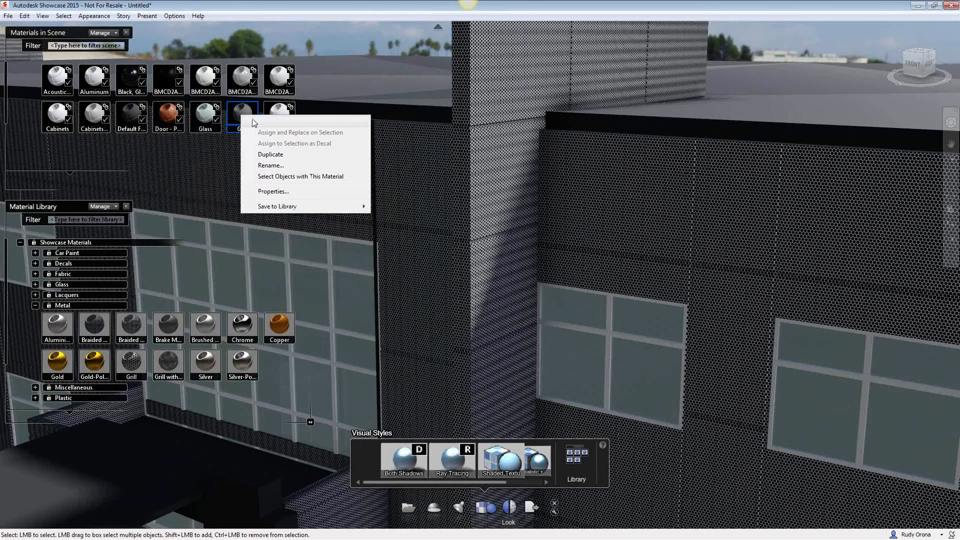
pyautogui.click(288, 192)
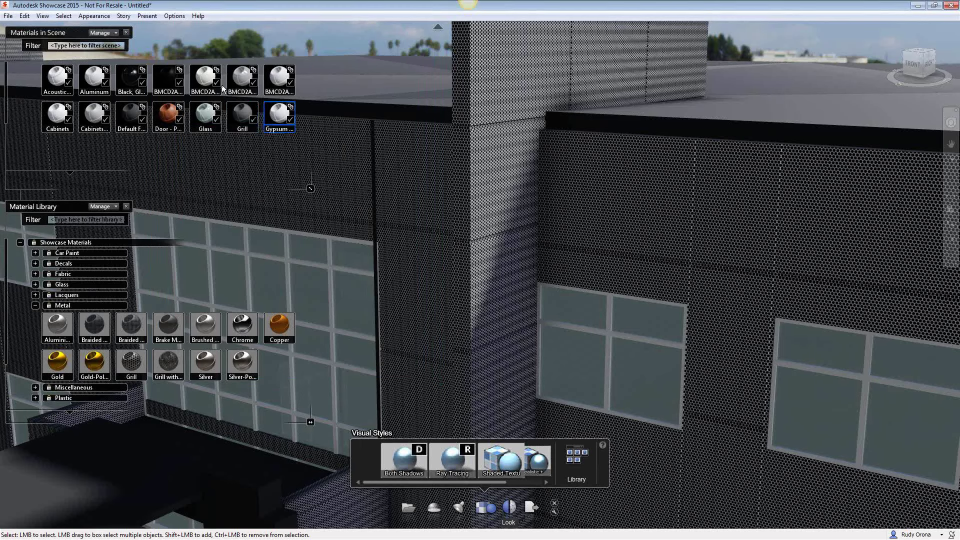
pyautogui.rightClick(243, 117)
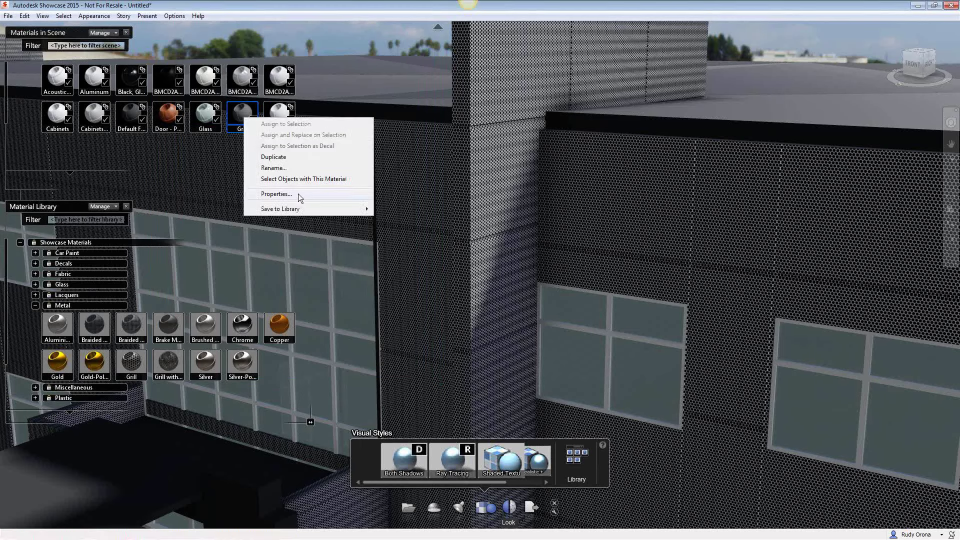
pyautogui.click(297, 194)
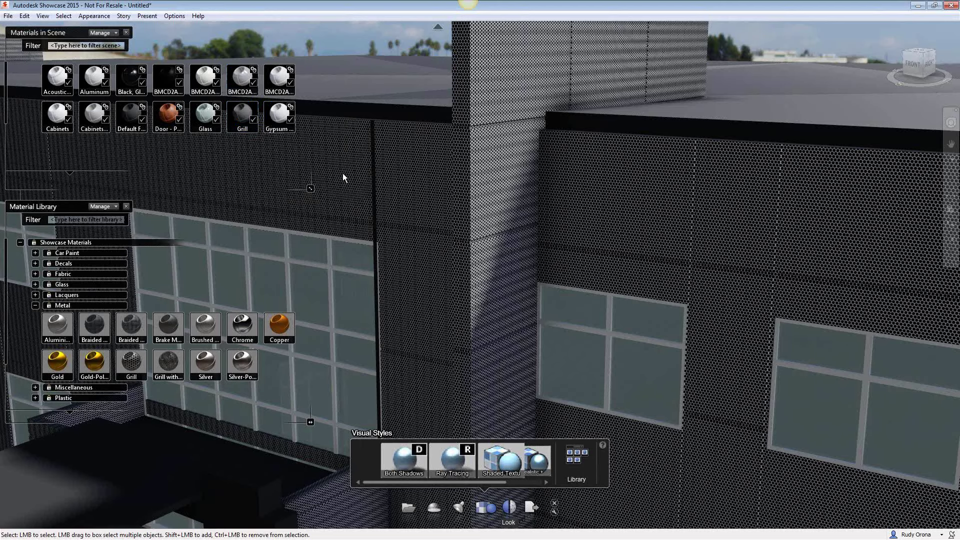
pyautogui.scroll(-5, 353, 184)
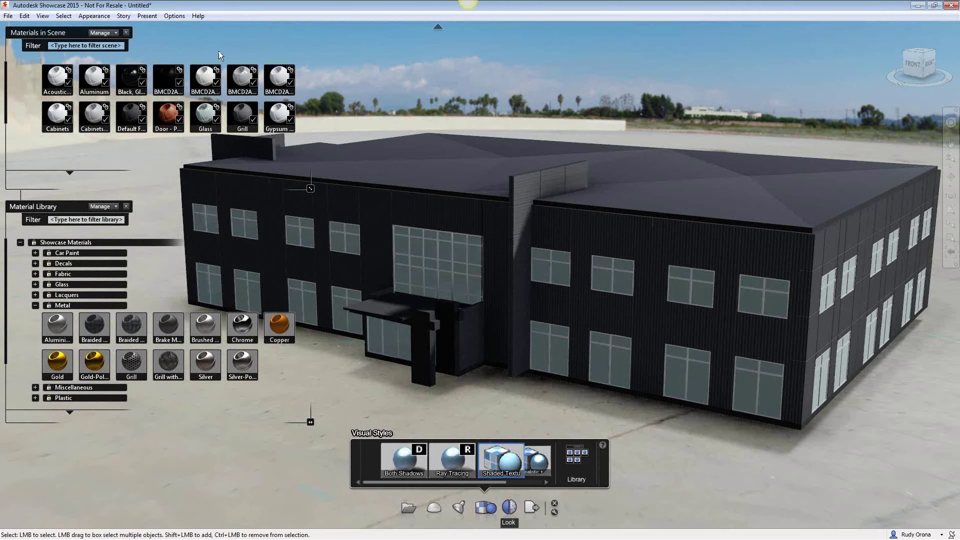
pyautogui.click(124, 16)
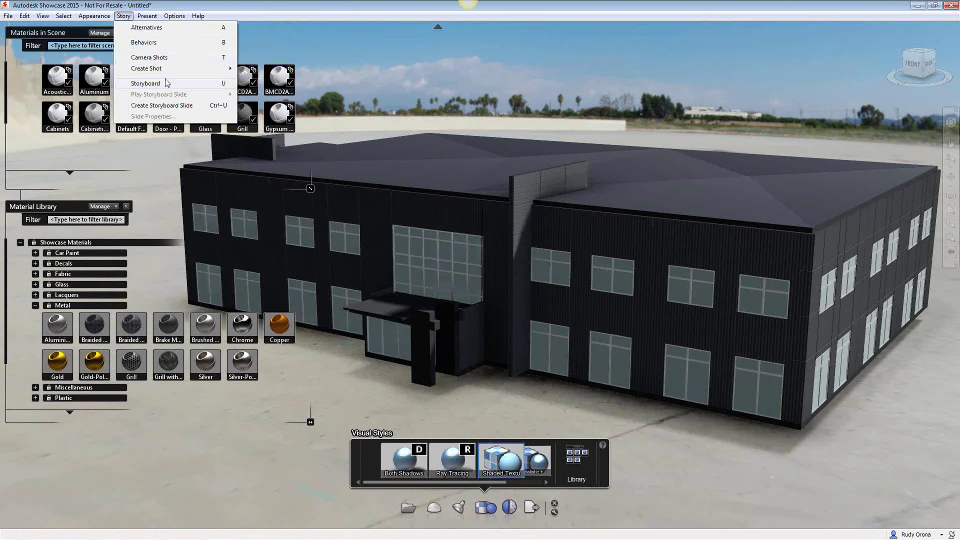
pyautogui.moveTo(107, 20)
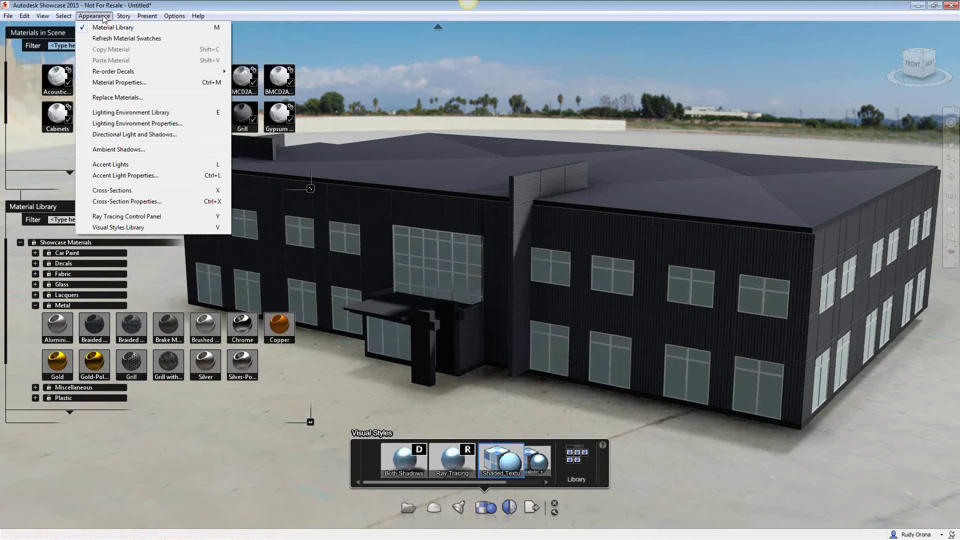
pyautogui.moveTo(147, 19)
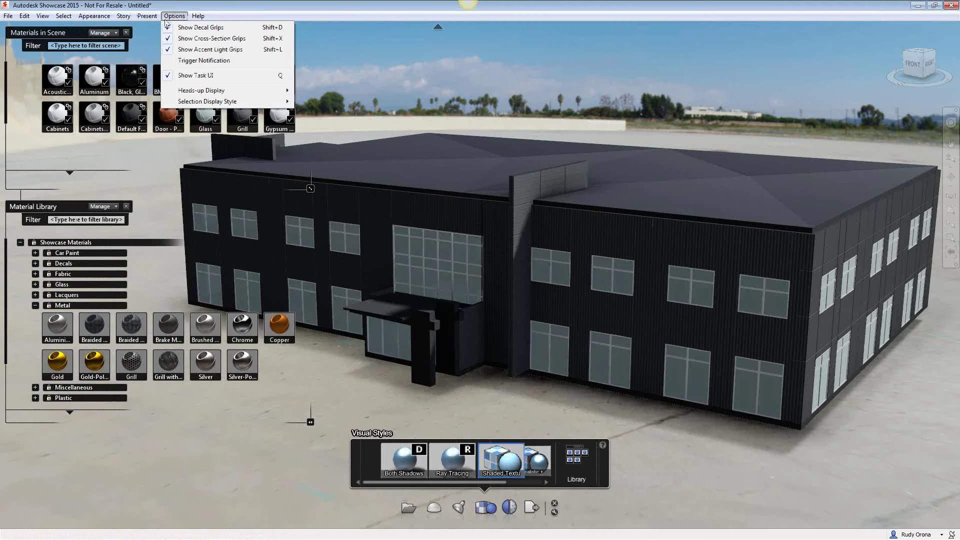
pyautogui.moveTo(70, 20)
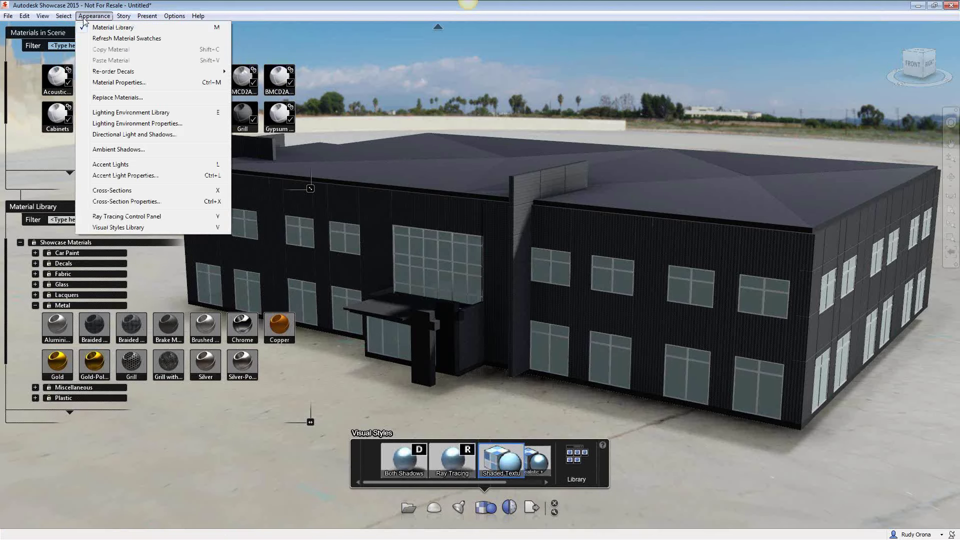
pyautogui.click(513, 509)
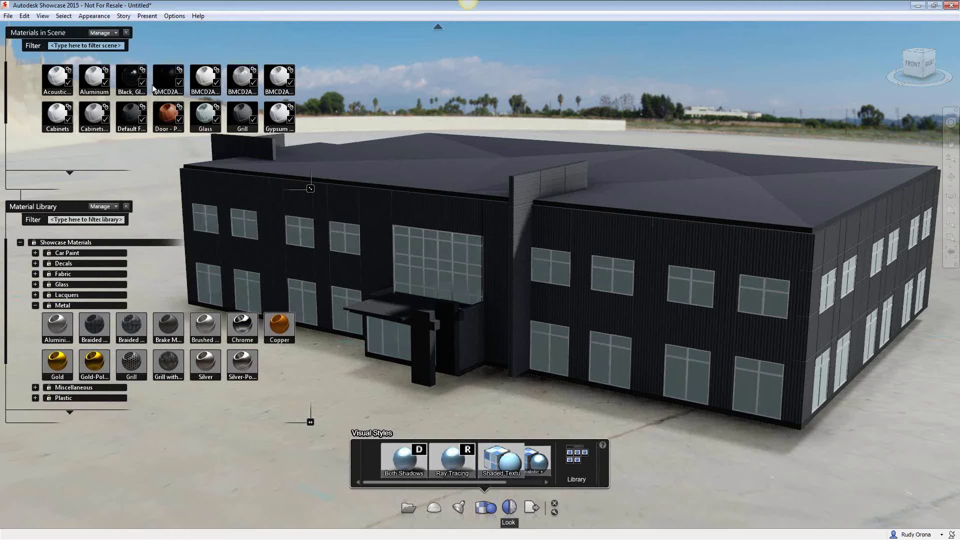
pyautogui.hotkey('ctrl', 'm')
pyautogui.click(94, 15)
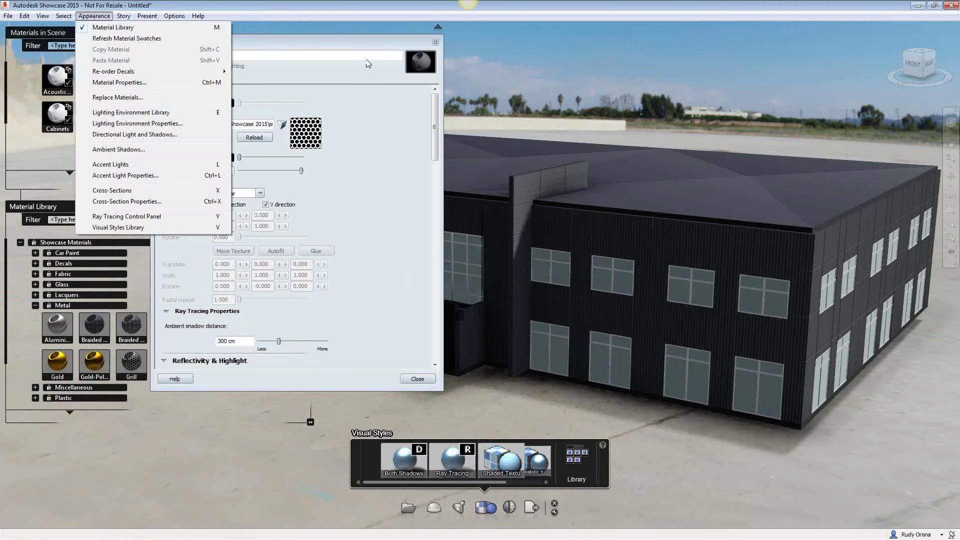
pyautogui.click(353, 64)
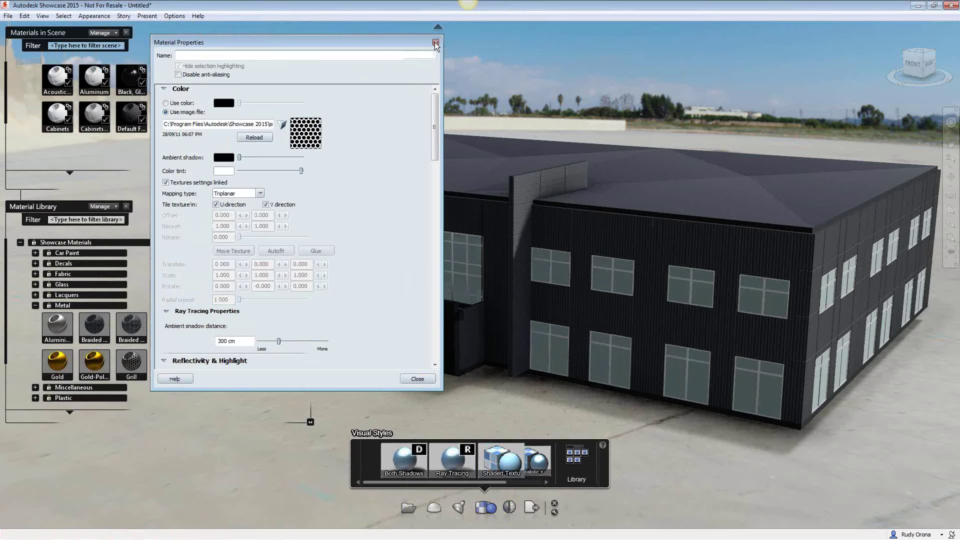
pyautogui.click(435, 42)
pyautogui.click(94, 15)
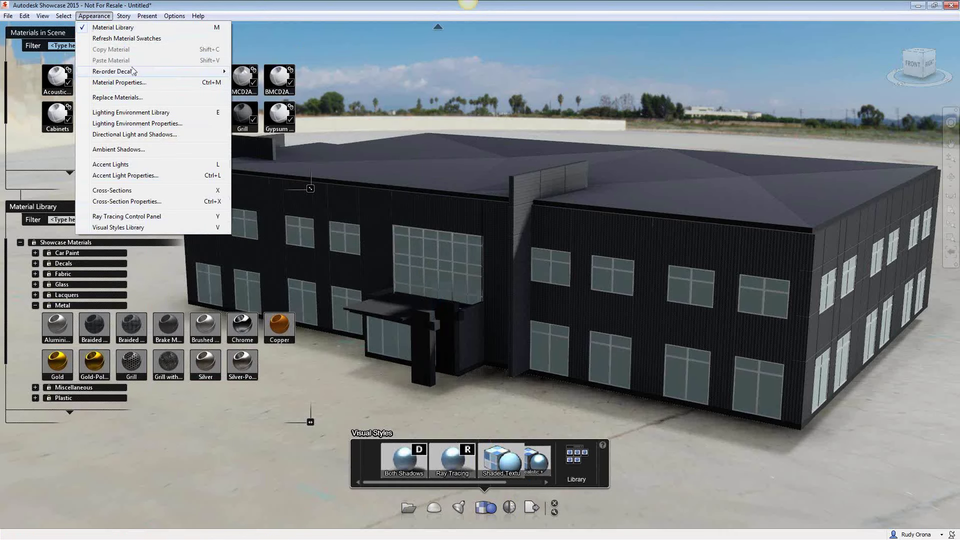
pyautogui.click(124, 17)
pyautogui.click(125, 18)
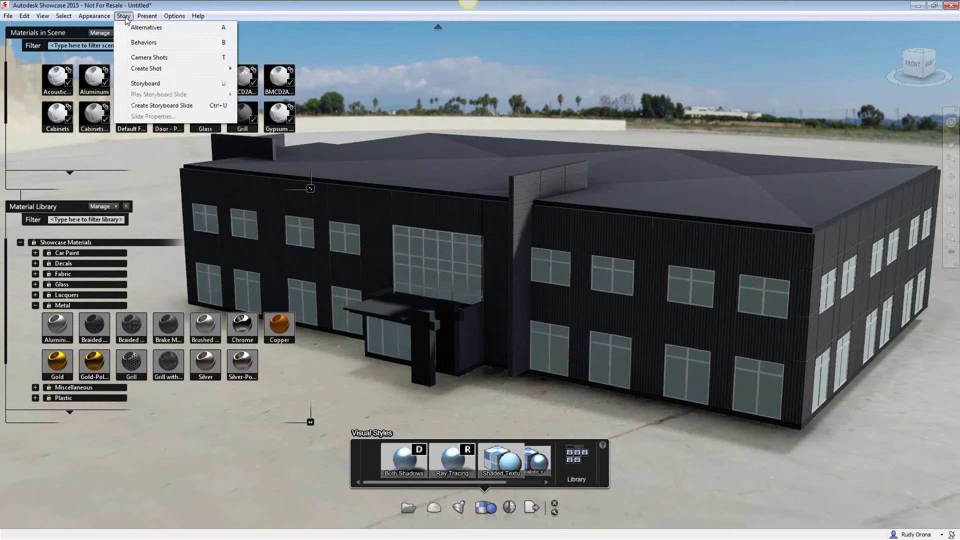
# Create Material Lineup1 in Alternatives with two alternatives
pyautogui.click(159, 29)
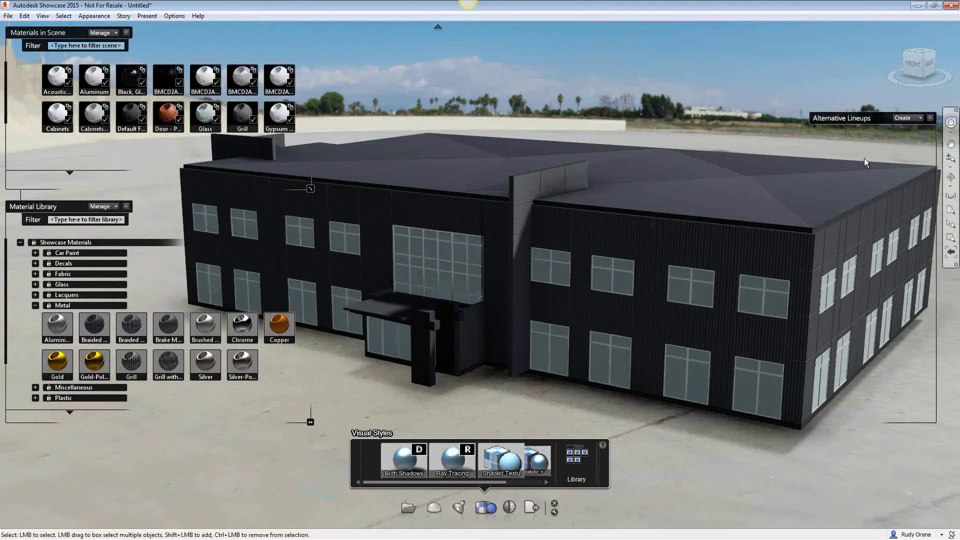
pyautogui.click(907, 118)
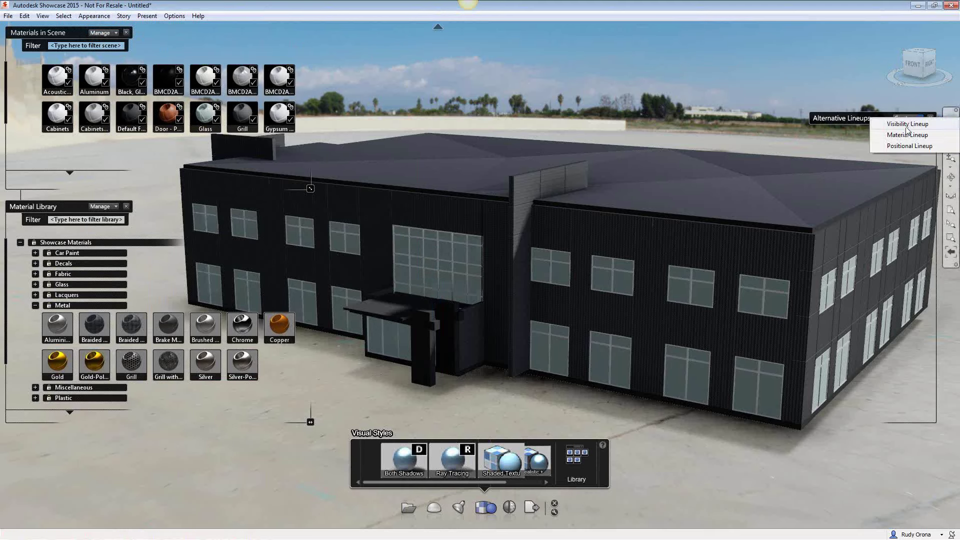
pyautogui.click(907, 135)
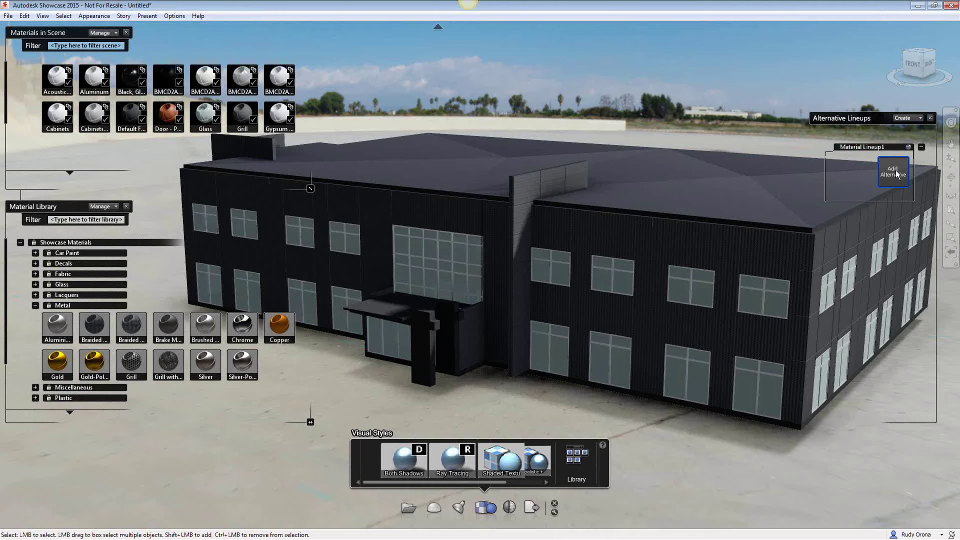
pyautogui.click(896, 171)
pyautogui.click(889, 167)
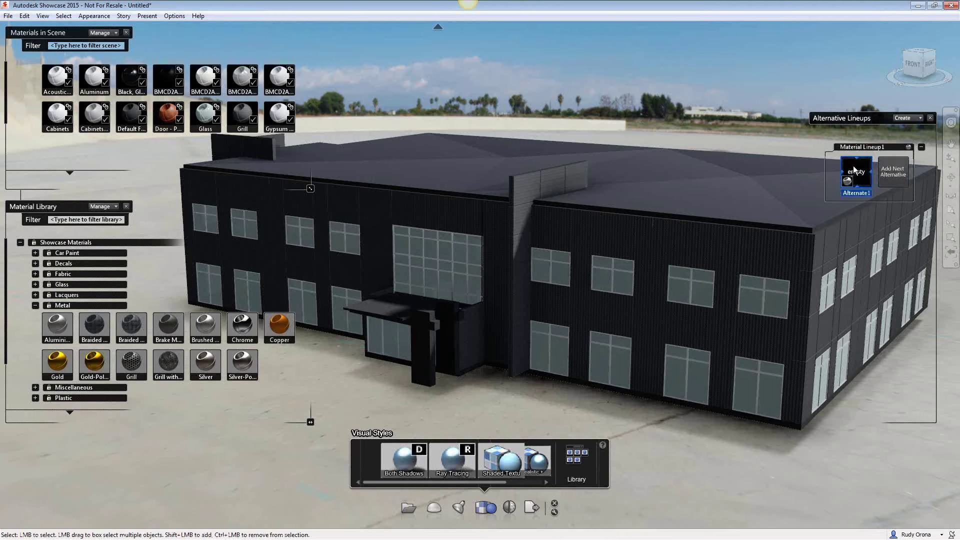
# Store the selected wall panels in Alternate1, then select Alternate2
pyautogui.click(832, 169)
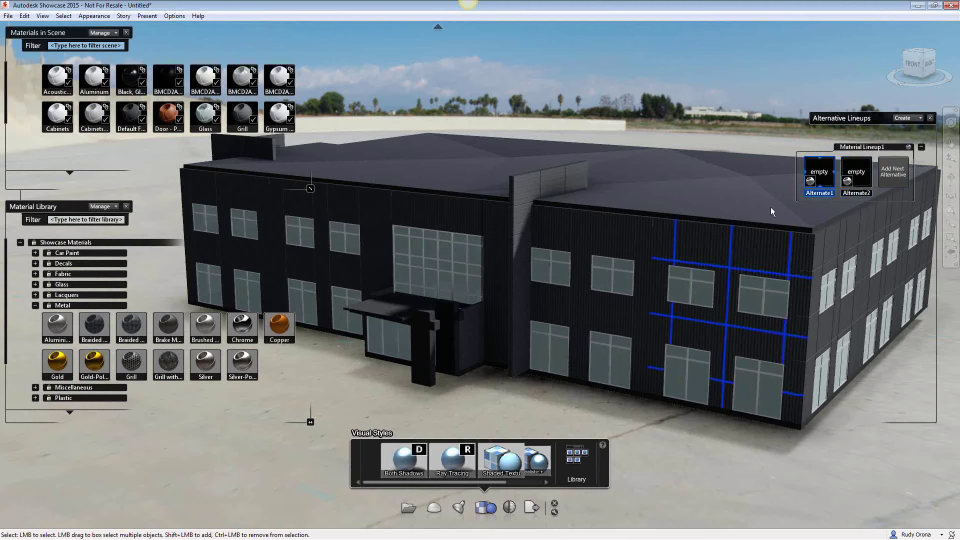
pyautogui.rightClick(813, 173)
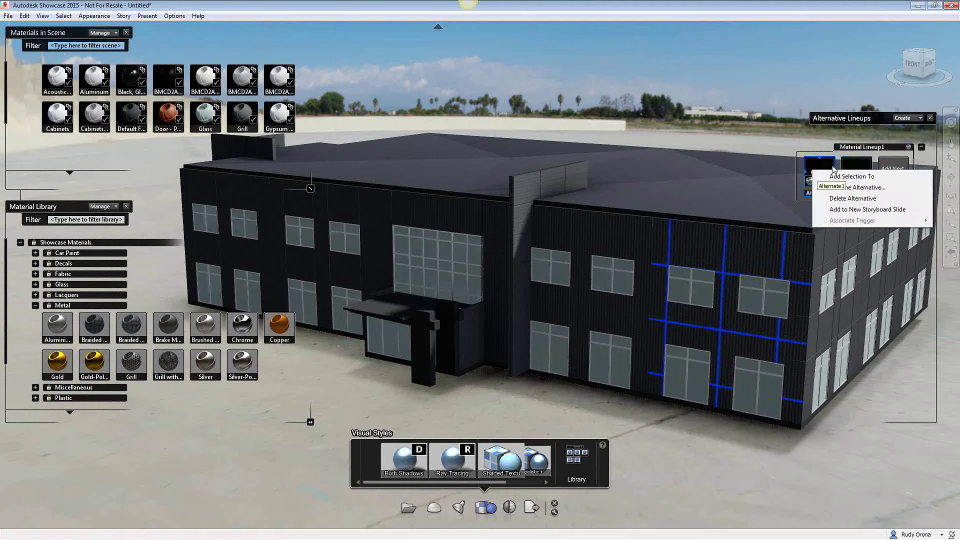
pyautogui.click(861, 181)
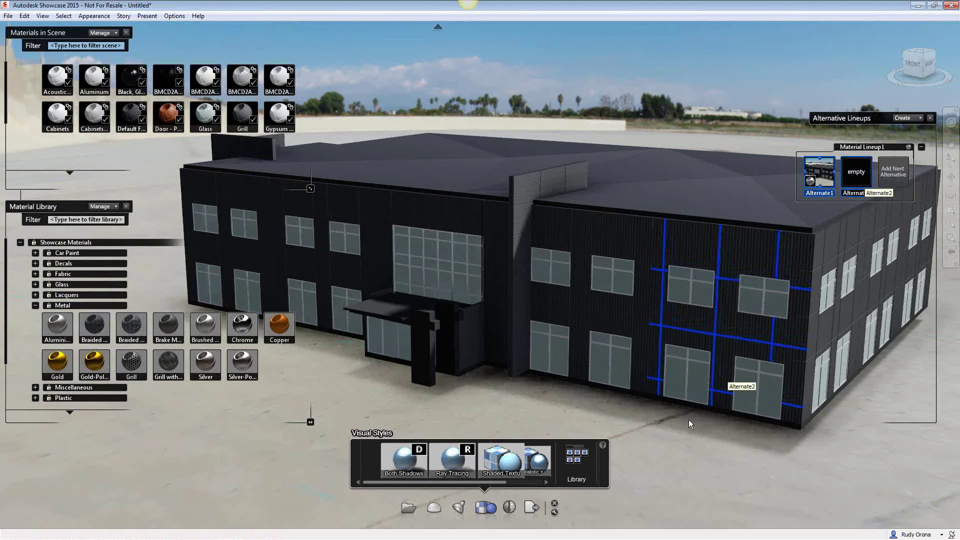
pyautogui.click(854, 172)
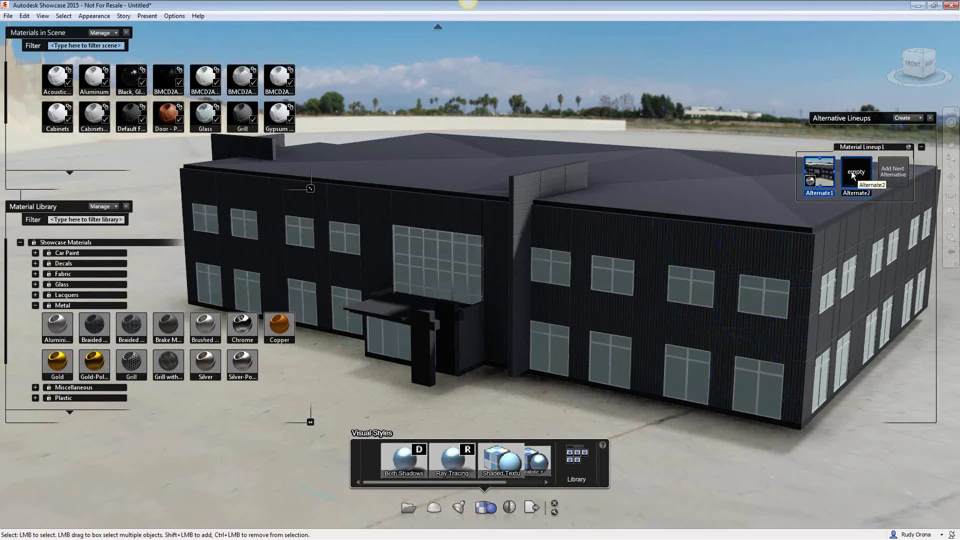
# Select every wall panel that shares the clicked wall's material
pyautogui.click(700, 237)
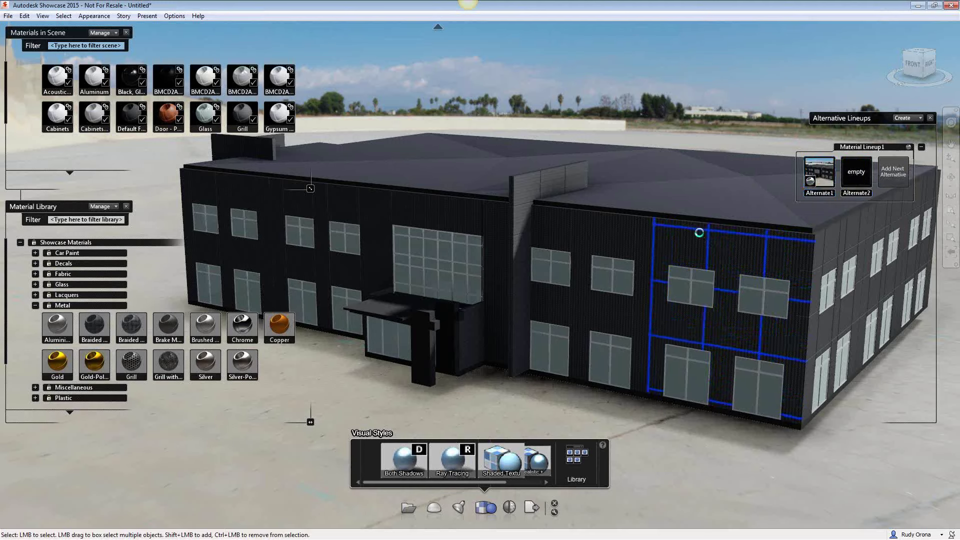
pyautogui.rightClick(700, 236)
pyautogui.click(738, 252)
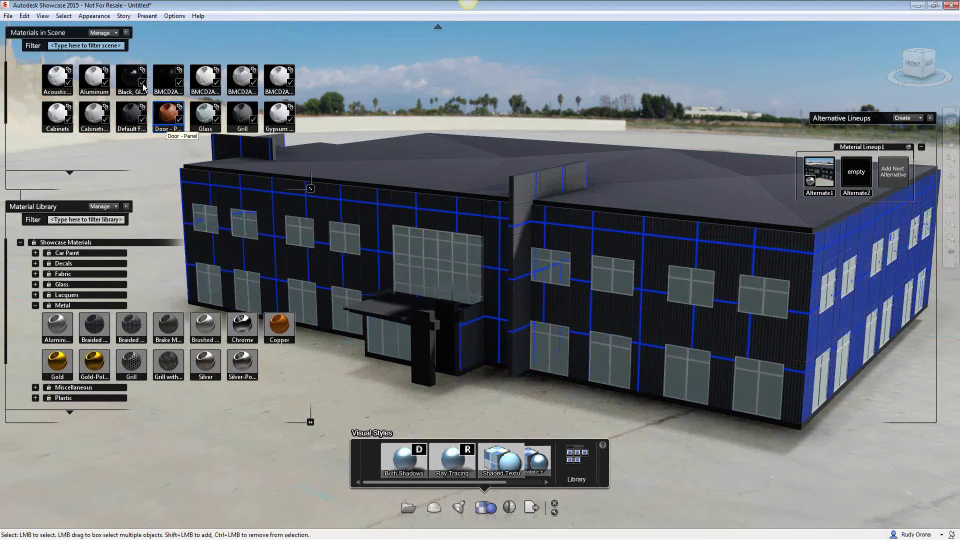
# Try Aluminum, Textured and Tinted Glass on the walls, finishing with Privacy Glass
pyautogui.doubleClick(92, 80)
pyautogui.click(92, 80)
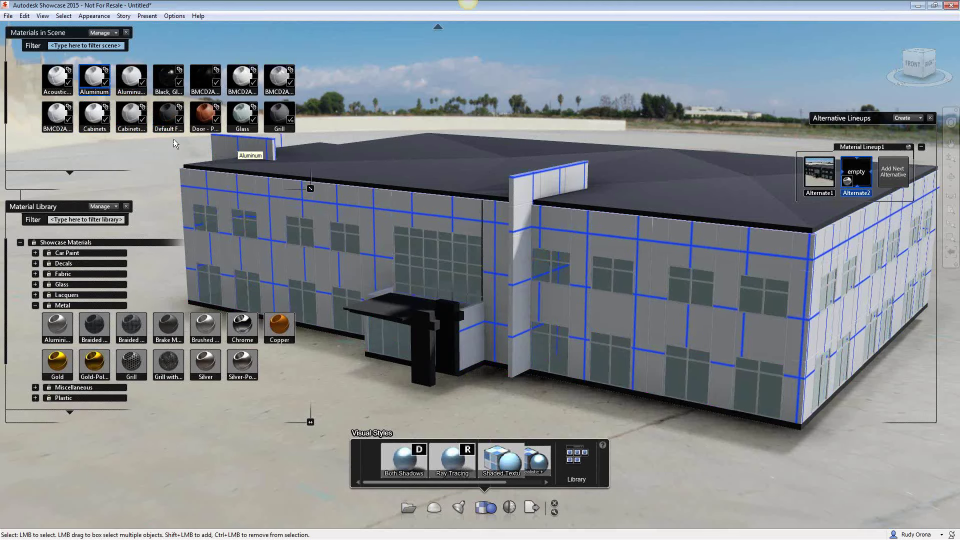
pyautogui.click(35, 284)
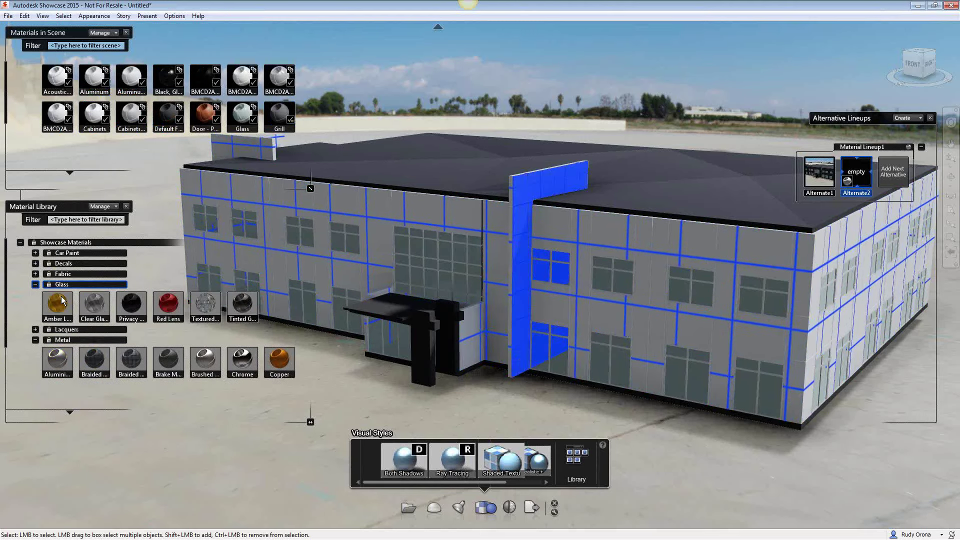
pyautogui.click(215, 306)
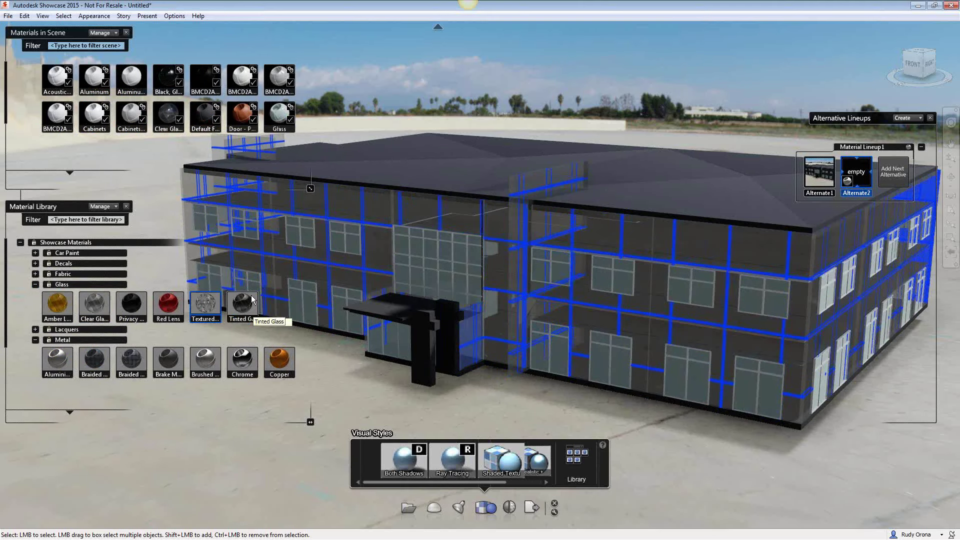
pyautogui.click(244, 303)
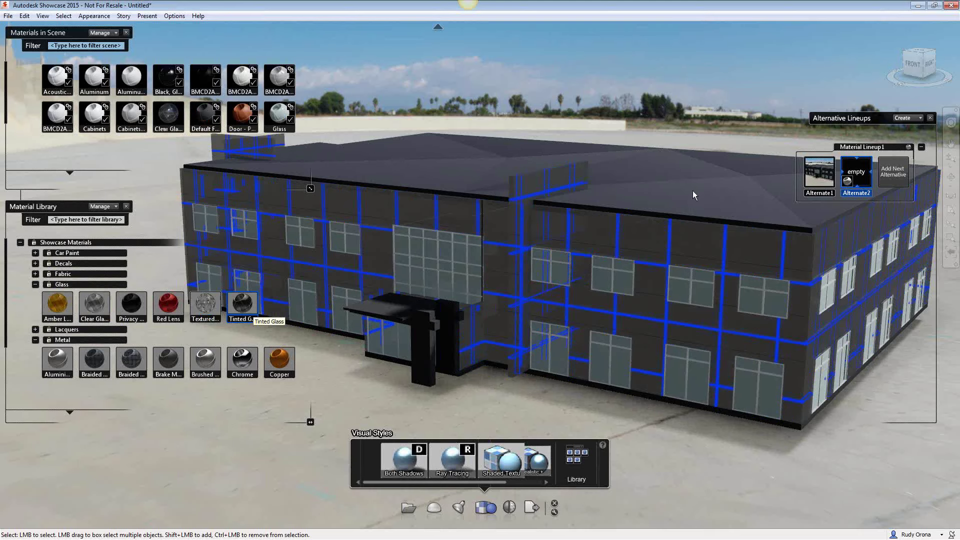
pyautogui.click(137, 306)
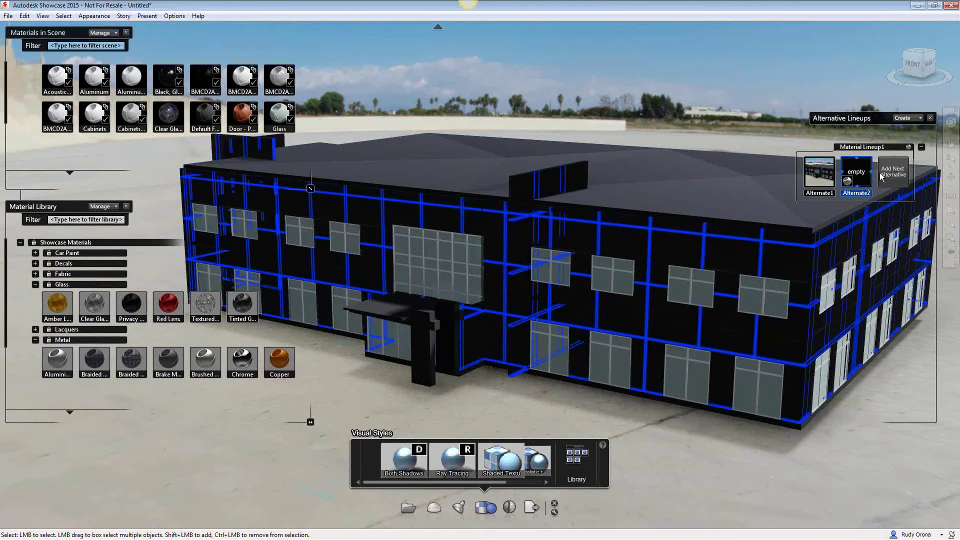
# Switch the building back to the Alternate1 material lineup
pyautogui.rightClick(859, 175)
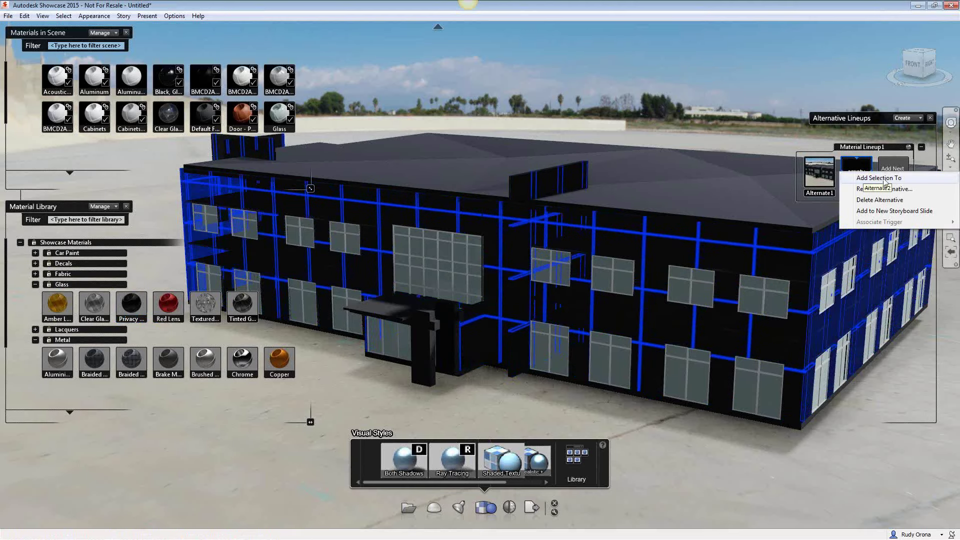
pyautogui.press('Escape')
pyautogui.click(820, 167)
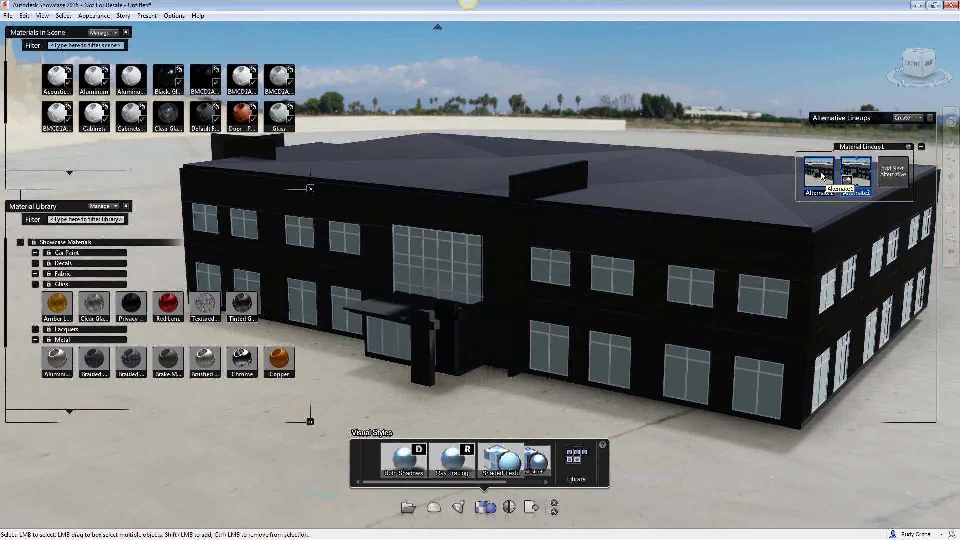
# Select all objects sharing the right wing's wall material, then compare Alternate2 with Alternate1
pyautogui.click(718, 248)
pyautogui.rightClick(718, 248)
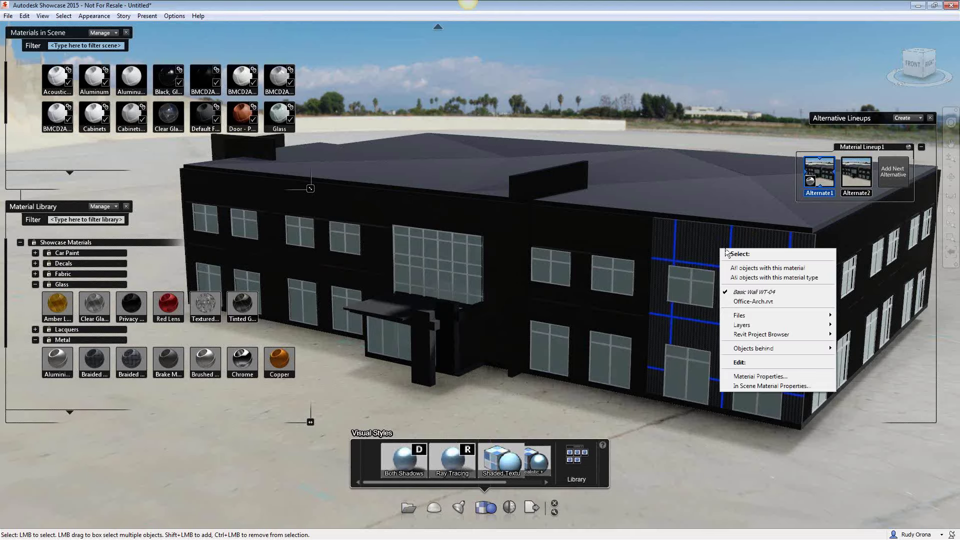
pyautogui.click(751, 274)
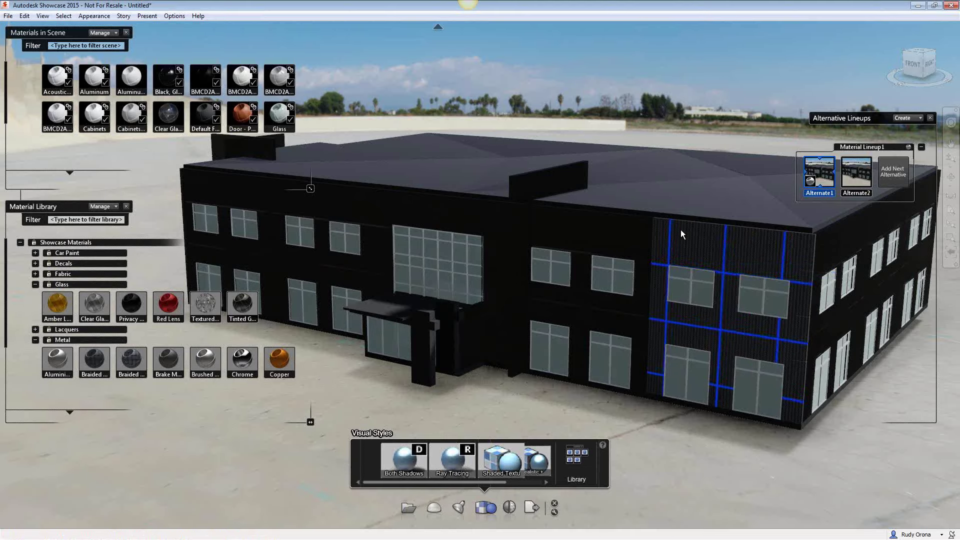
pyautogui.rightClick(617, 234)
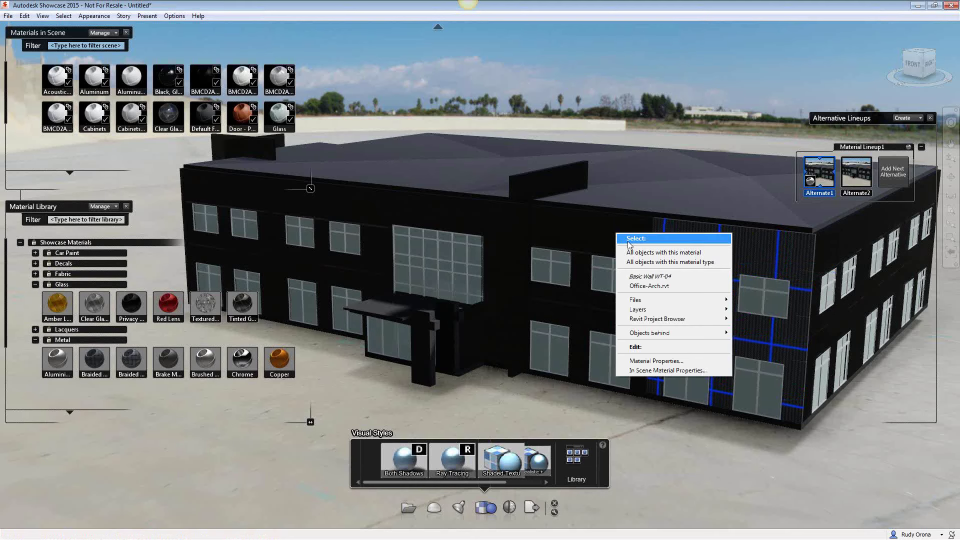
pyautogui.click(662, 252)
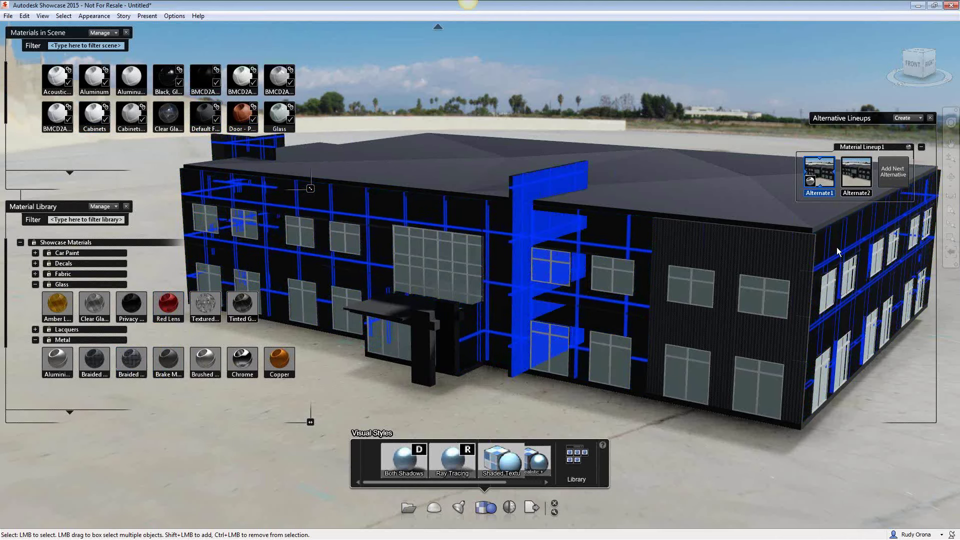
pyautogui.click(852, 177)
pyautogui.click(817, 176)
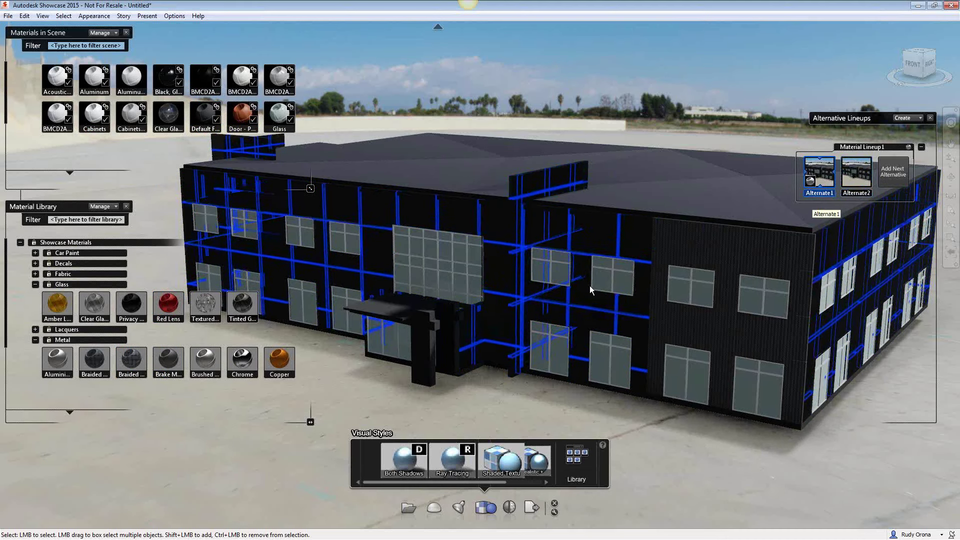
# Copy the Grill material from the right wing wall
pyautogui.click(703, 254)
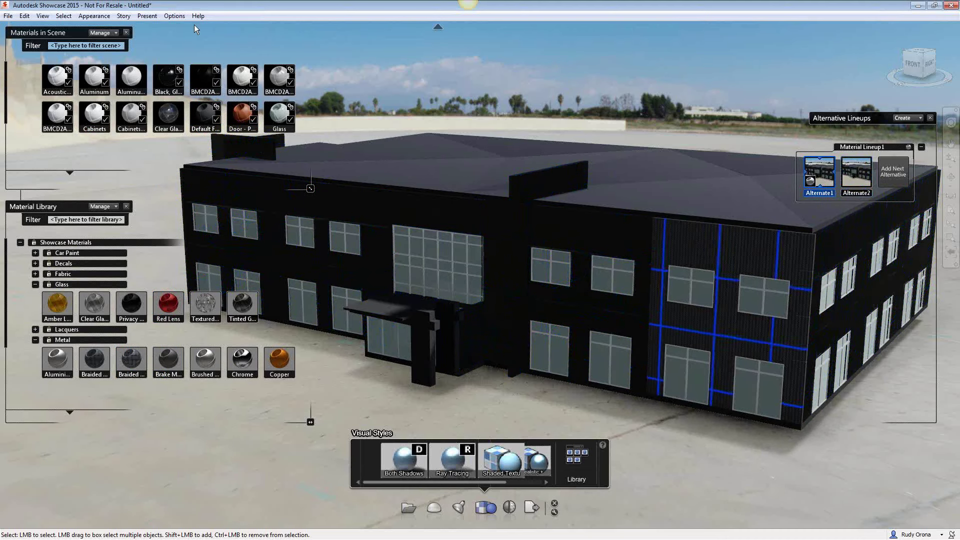
pyautogui.click(102, 18)
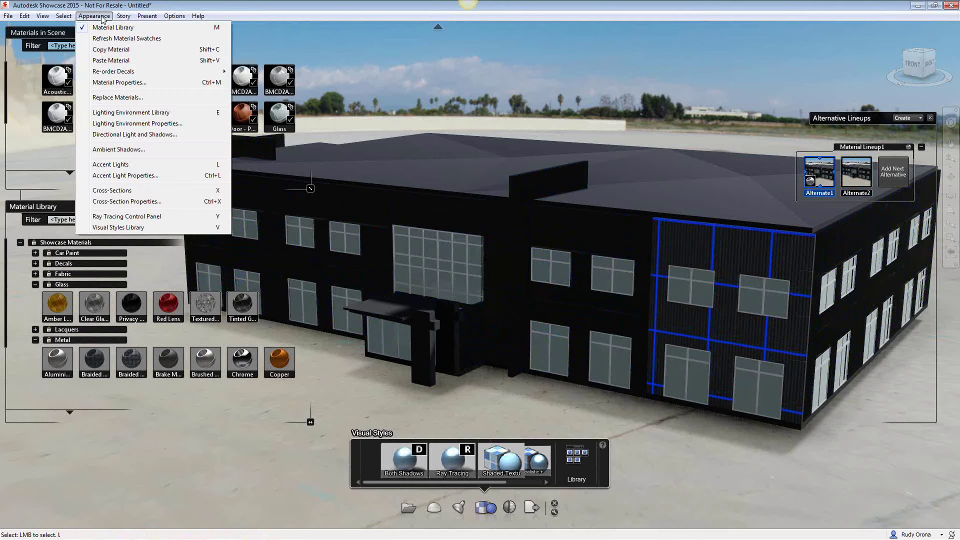
pyautogui.click(110, 49)
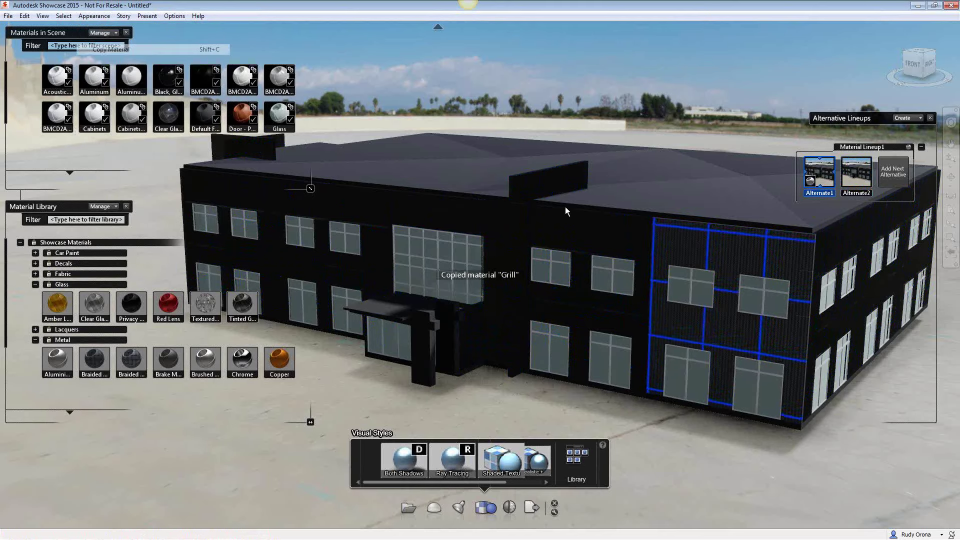
# Select all front walls sharing one material and paste the Grill material onto them
pyautogui.rightClick(566, 221)
pyautogui.click(556, 224)
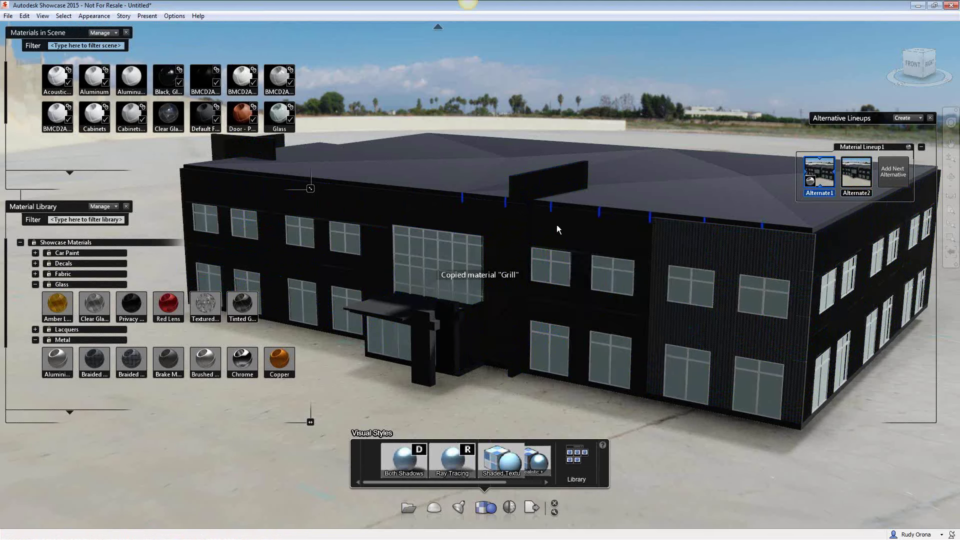
pyautogui.rightClick(575, 233)
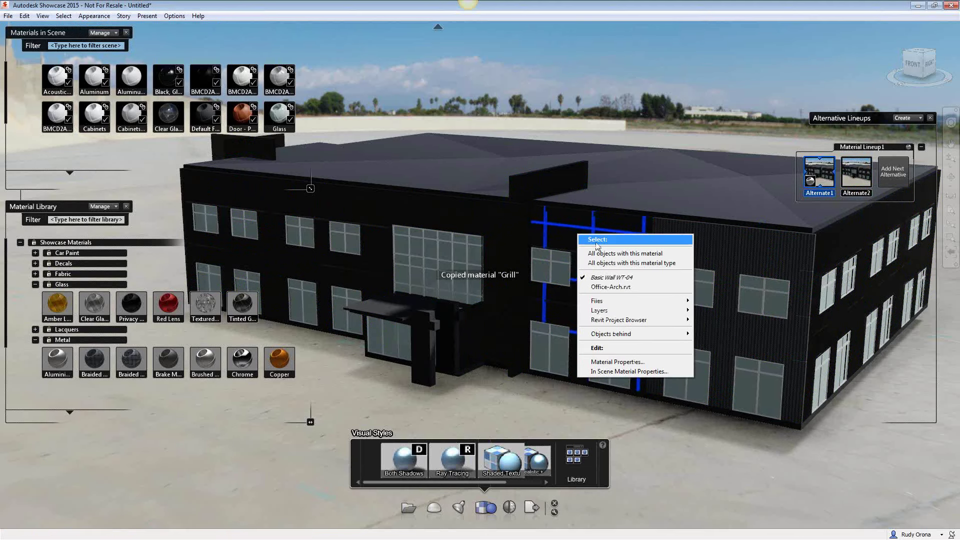
pyautogui.click(623, 254)
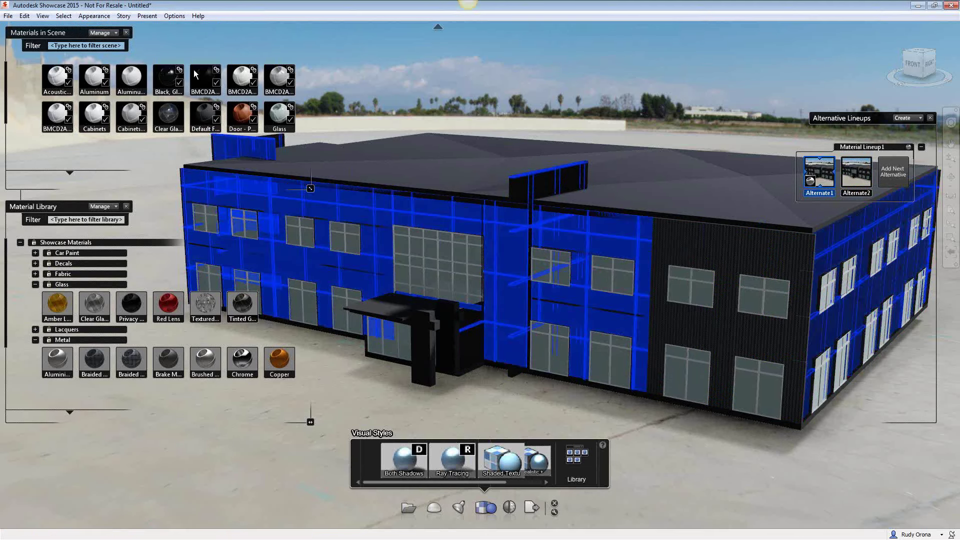
pyautogui.click(94, 16)
pyautogui.click(107, 49)
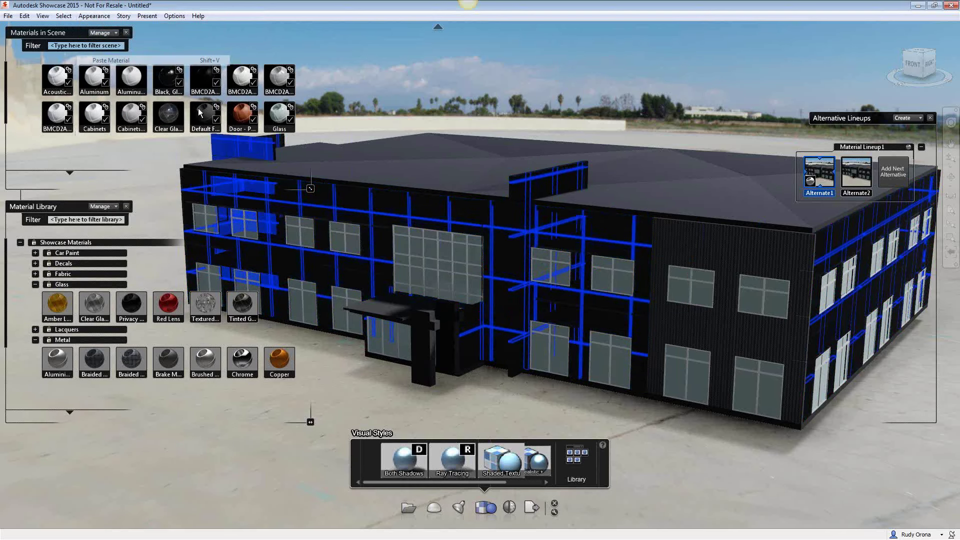
# Add the current selection to Alternate1 and set its thumbnail image from the current view
pyautogui.rightClick(821, 169)
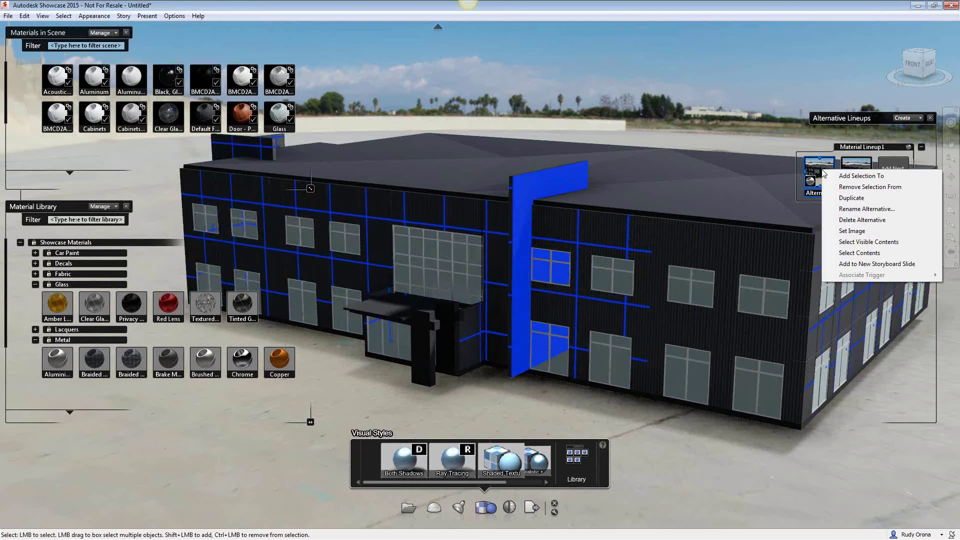
pyautogui.click(845, 171)
pyautogui.rightClick(818, 170)
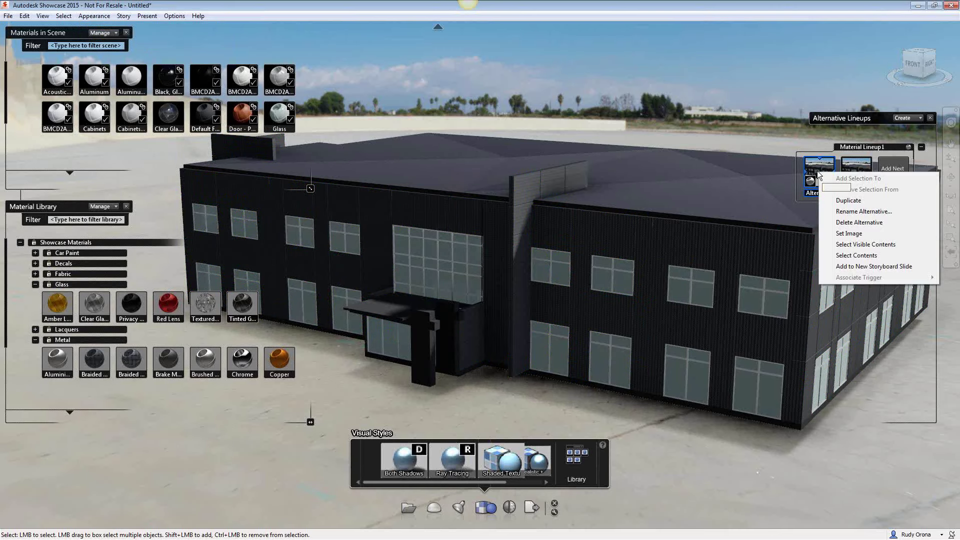
pyautogui.rightClick(818, 166)
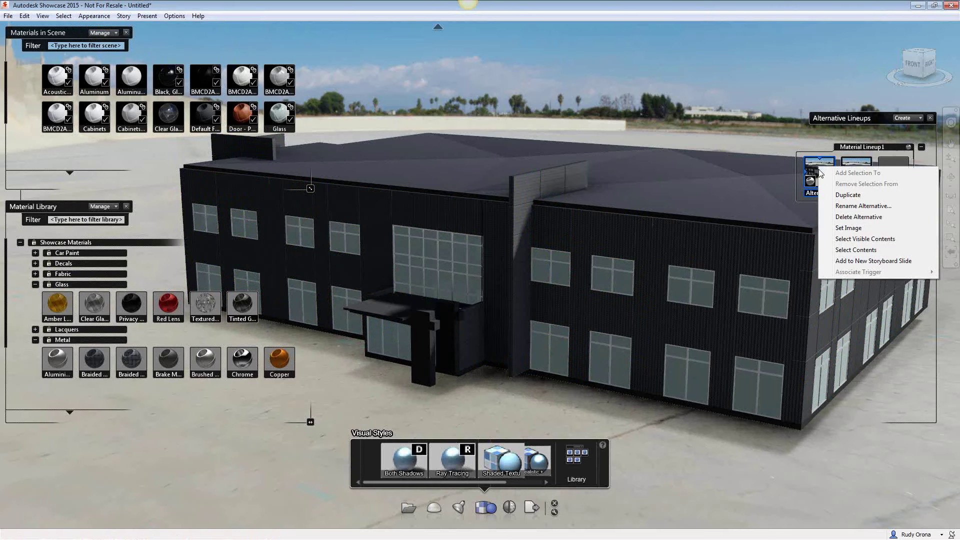
pyautogui.click(853, 227)
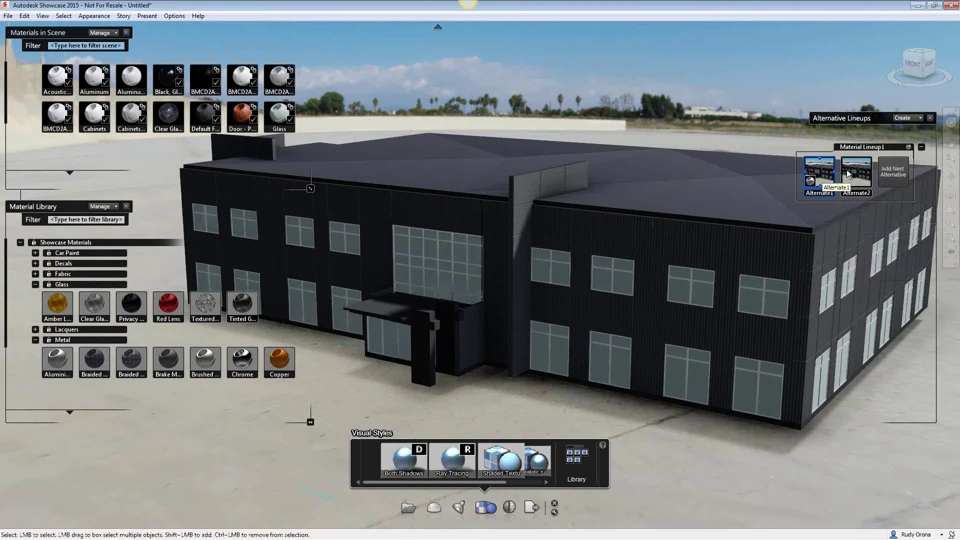
# Select all walls sharing the right wall's material and add them to Alternate1
pyautogui.rightClick(822, 169)
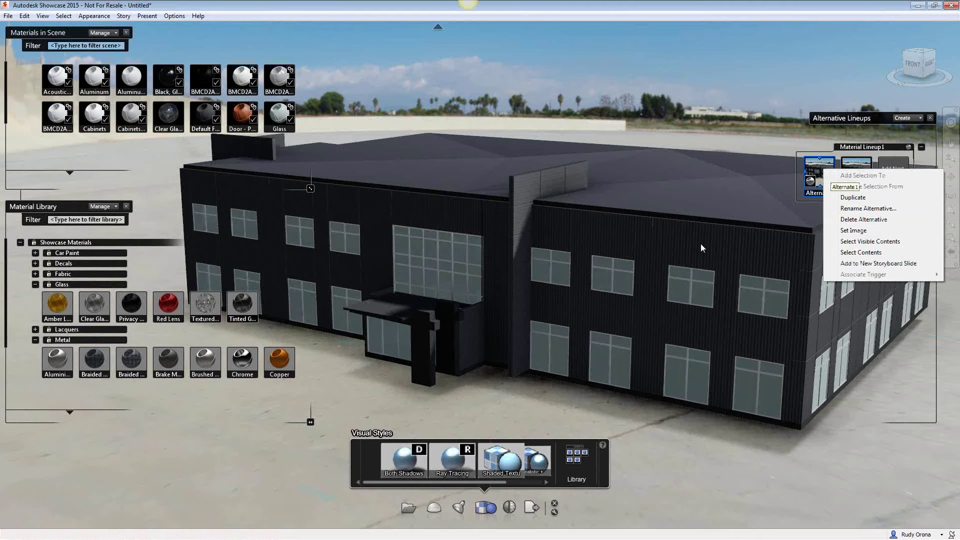
pyautogui.click(730, 242)
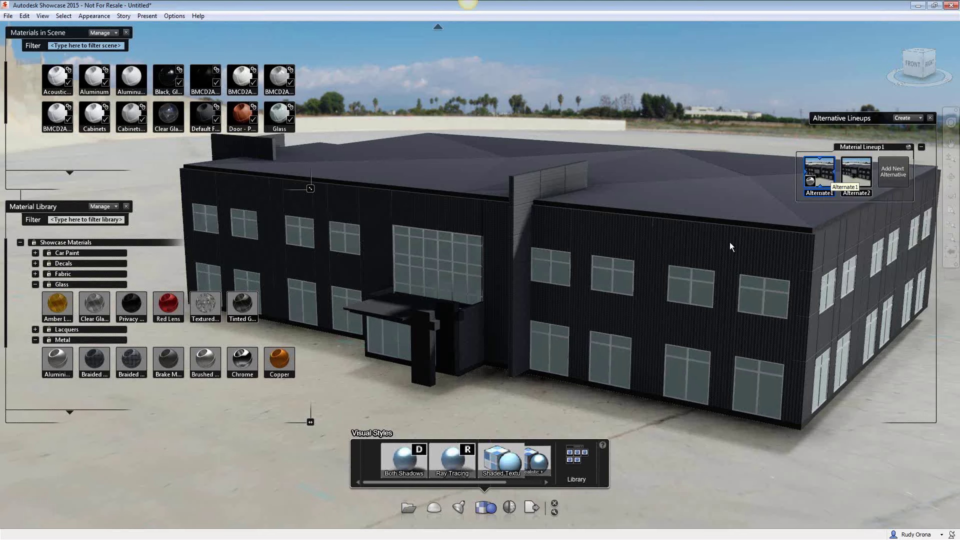
pyautogui.rightClick(724, 247)
pyautogui.click(736, 265)
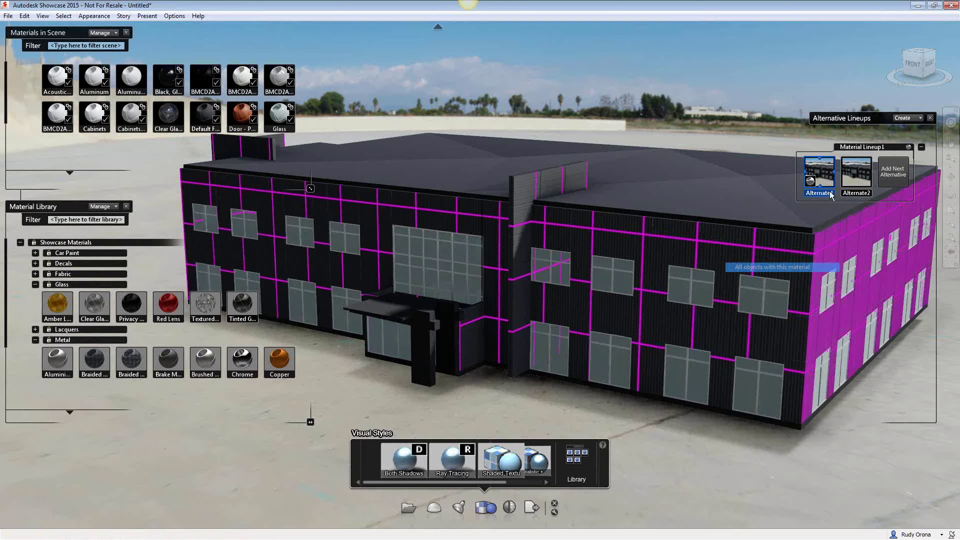
pyautogui.rightClick(820, 172)
pyautogui.click(845, 179)
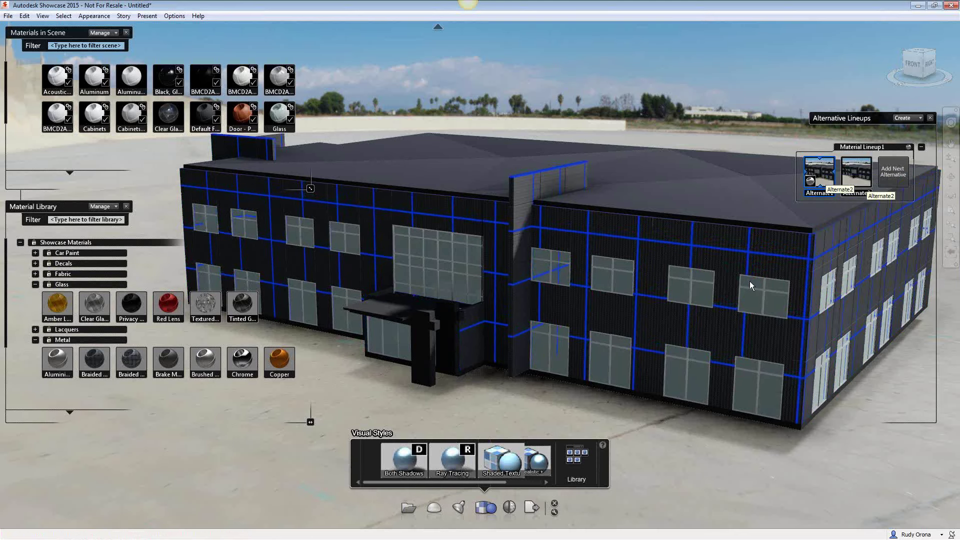
# Toggle between Alternate2 and Alternate1 twice, ending on Alternate1
pyautogui.click(861, 173)
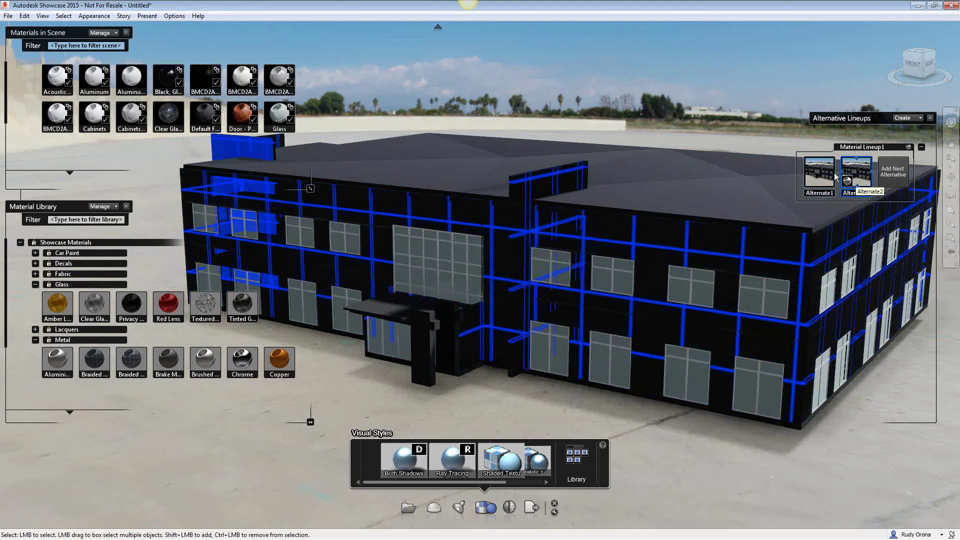
pyautogui.click(823, 173)
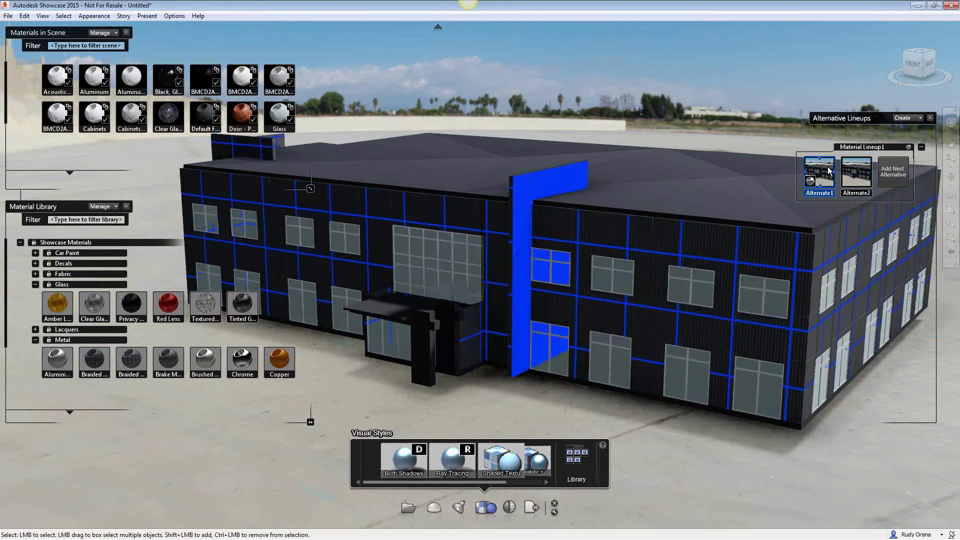
pyautogui.click(848, 166)
pyautogui.click(815, 171)
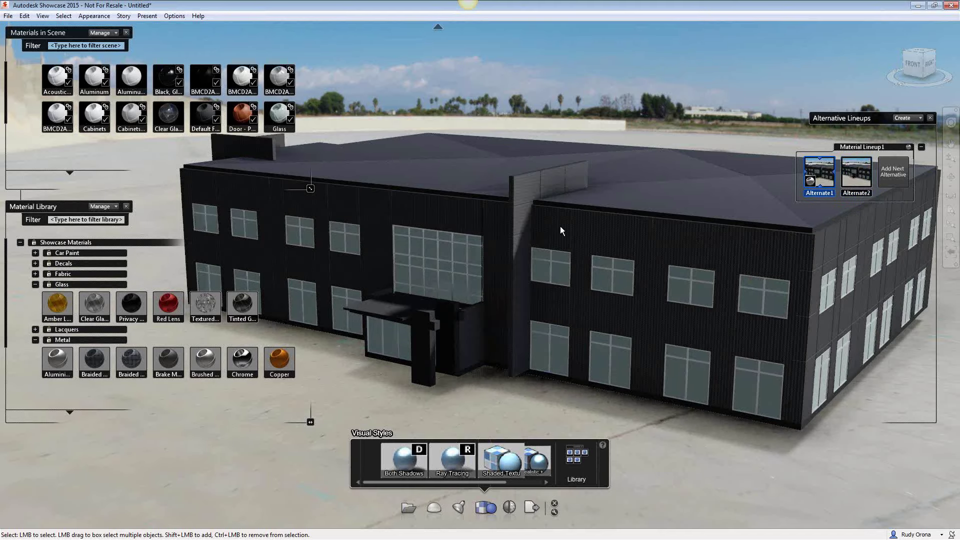
# Orbit and zoom around the finished building, then exit to the '3DS Max vs Showcase' slide
pyautogui.moveTo(616, 246); pyautogui.dragTo(642, 175, button='middle')
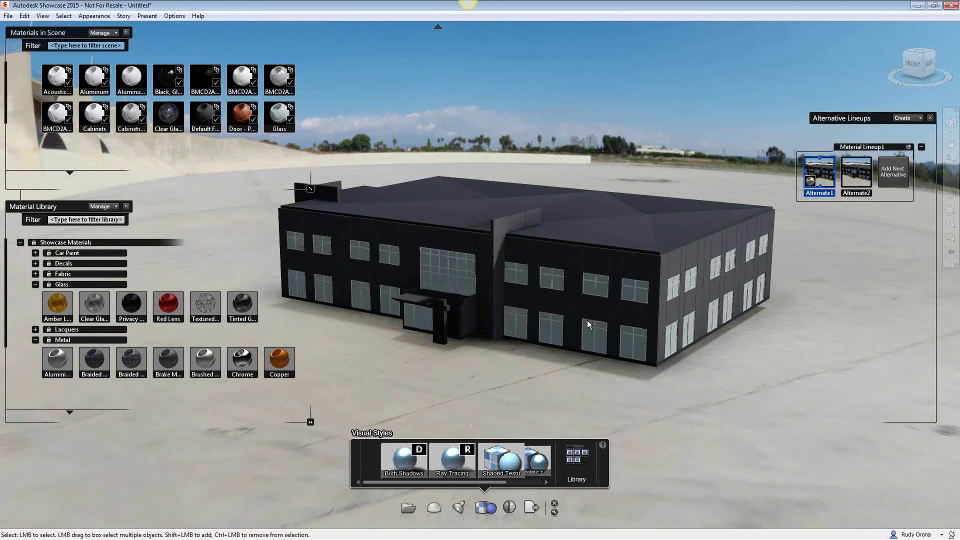
pyautogui.scroll(1, 586, 320)
pyautogui.scroll(5, 587, 320)
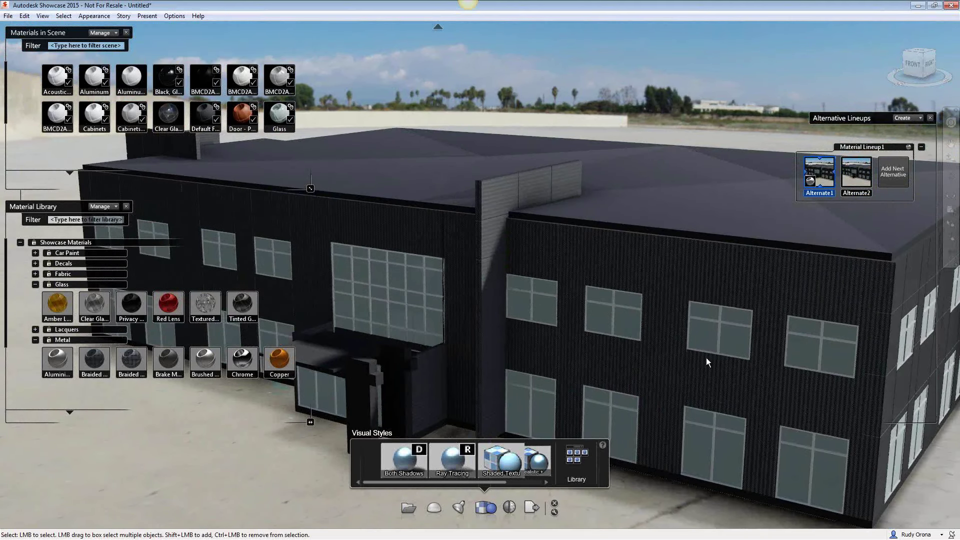
pyautogui.scroll(-4, 663, 324)
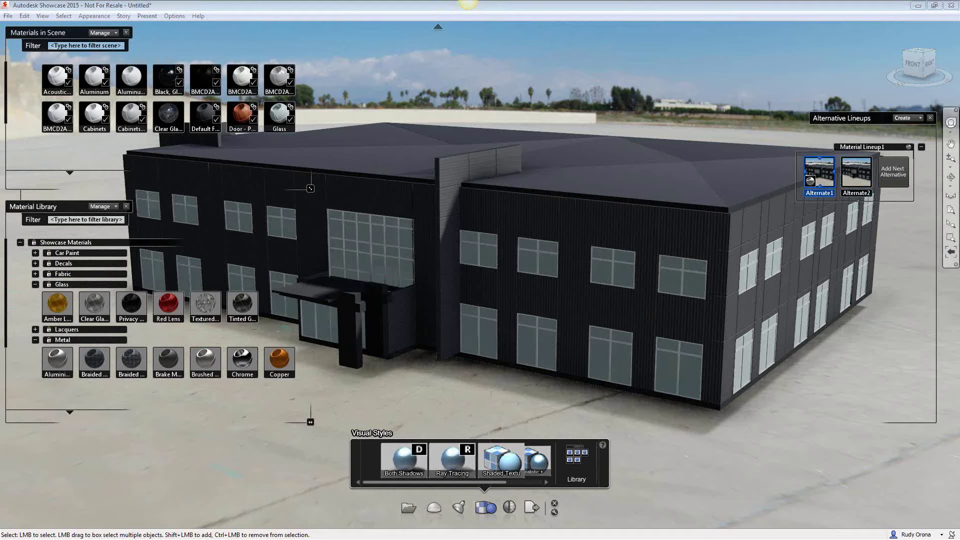
pyautogui.click(670, 220)
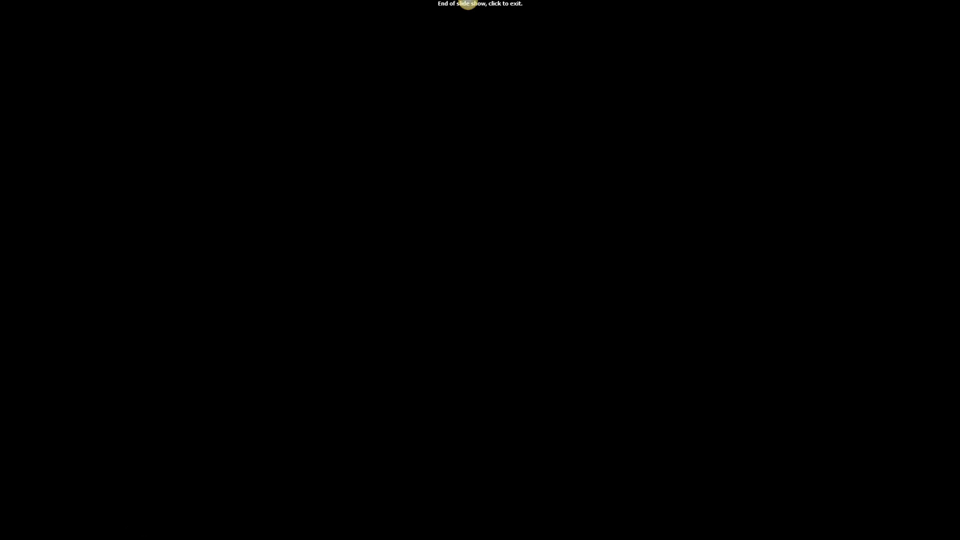
pyautogui.click(468, 3)
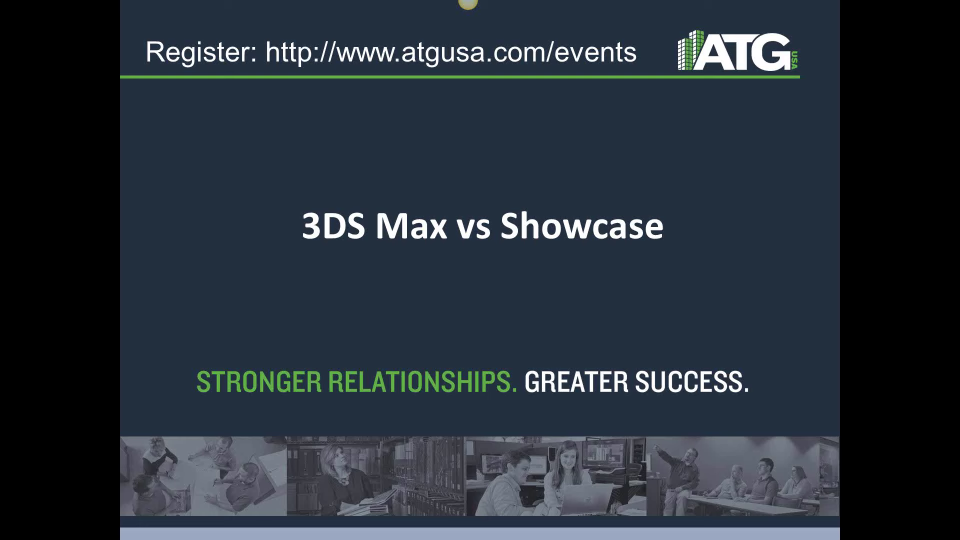